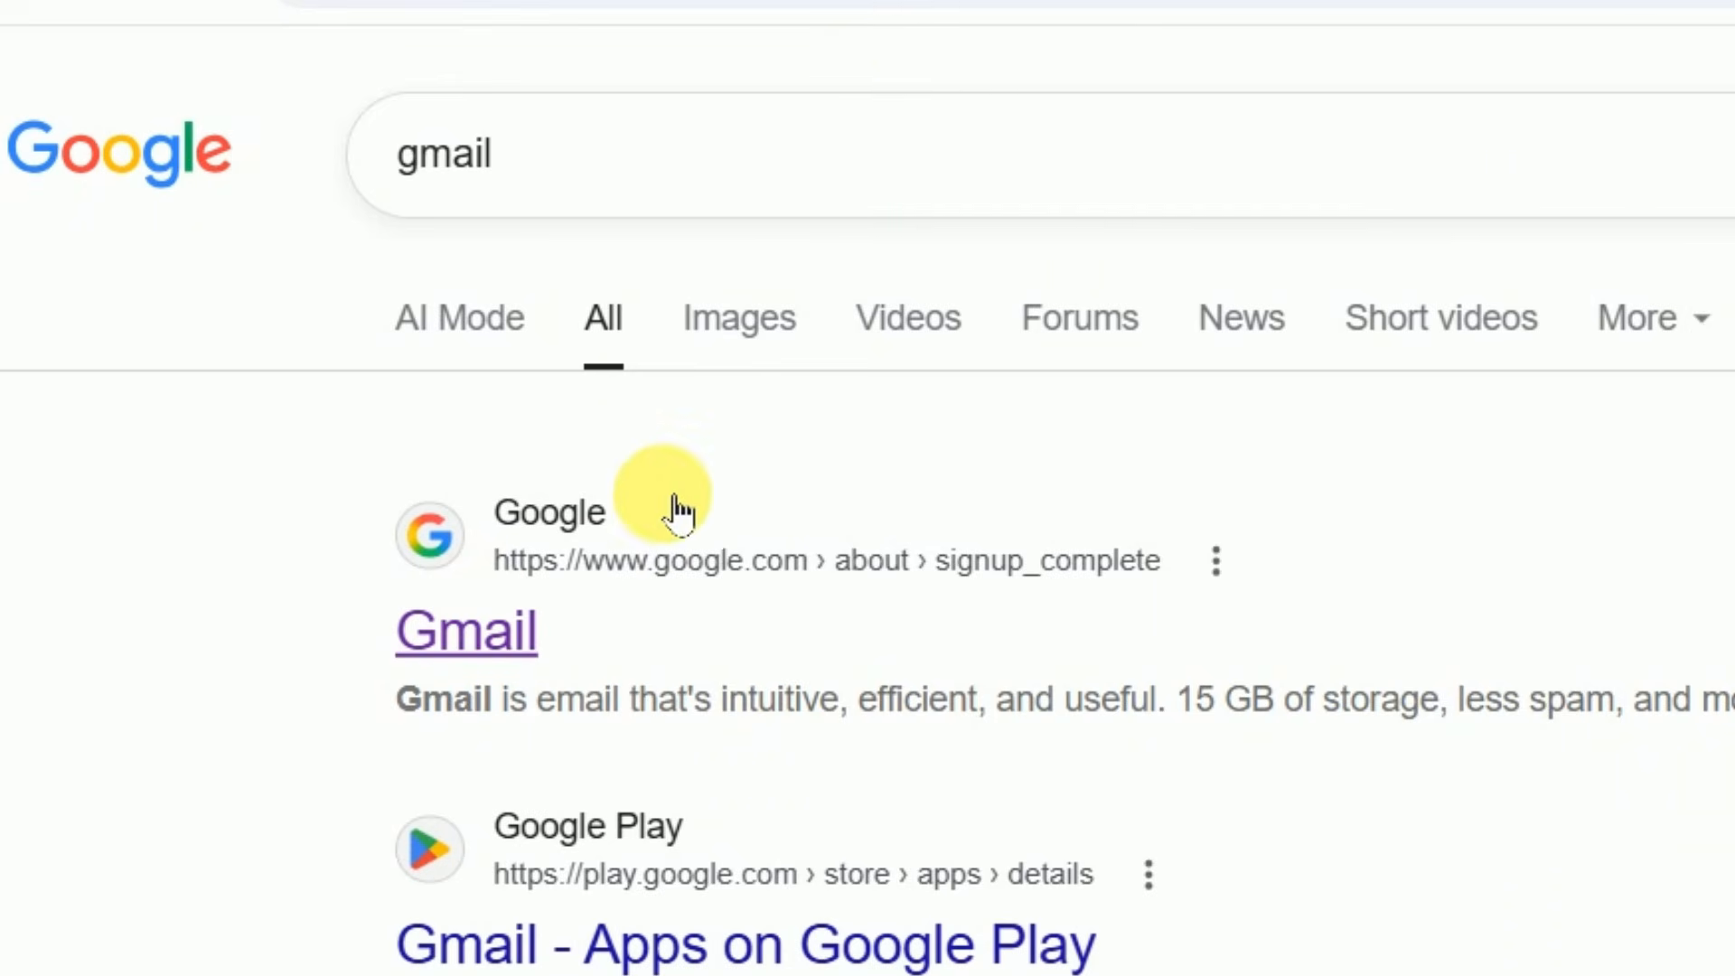
Open Gmail from the search results and create a label named "Youtube" without nesting it
click(517, 630)
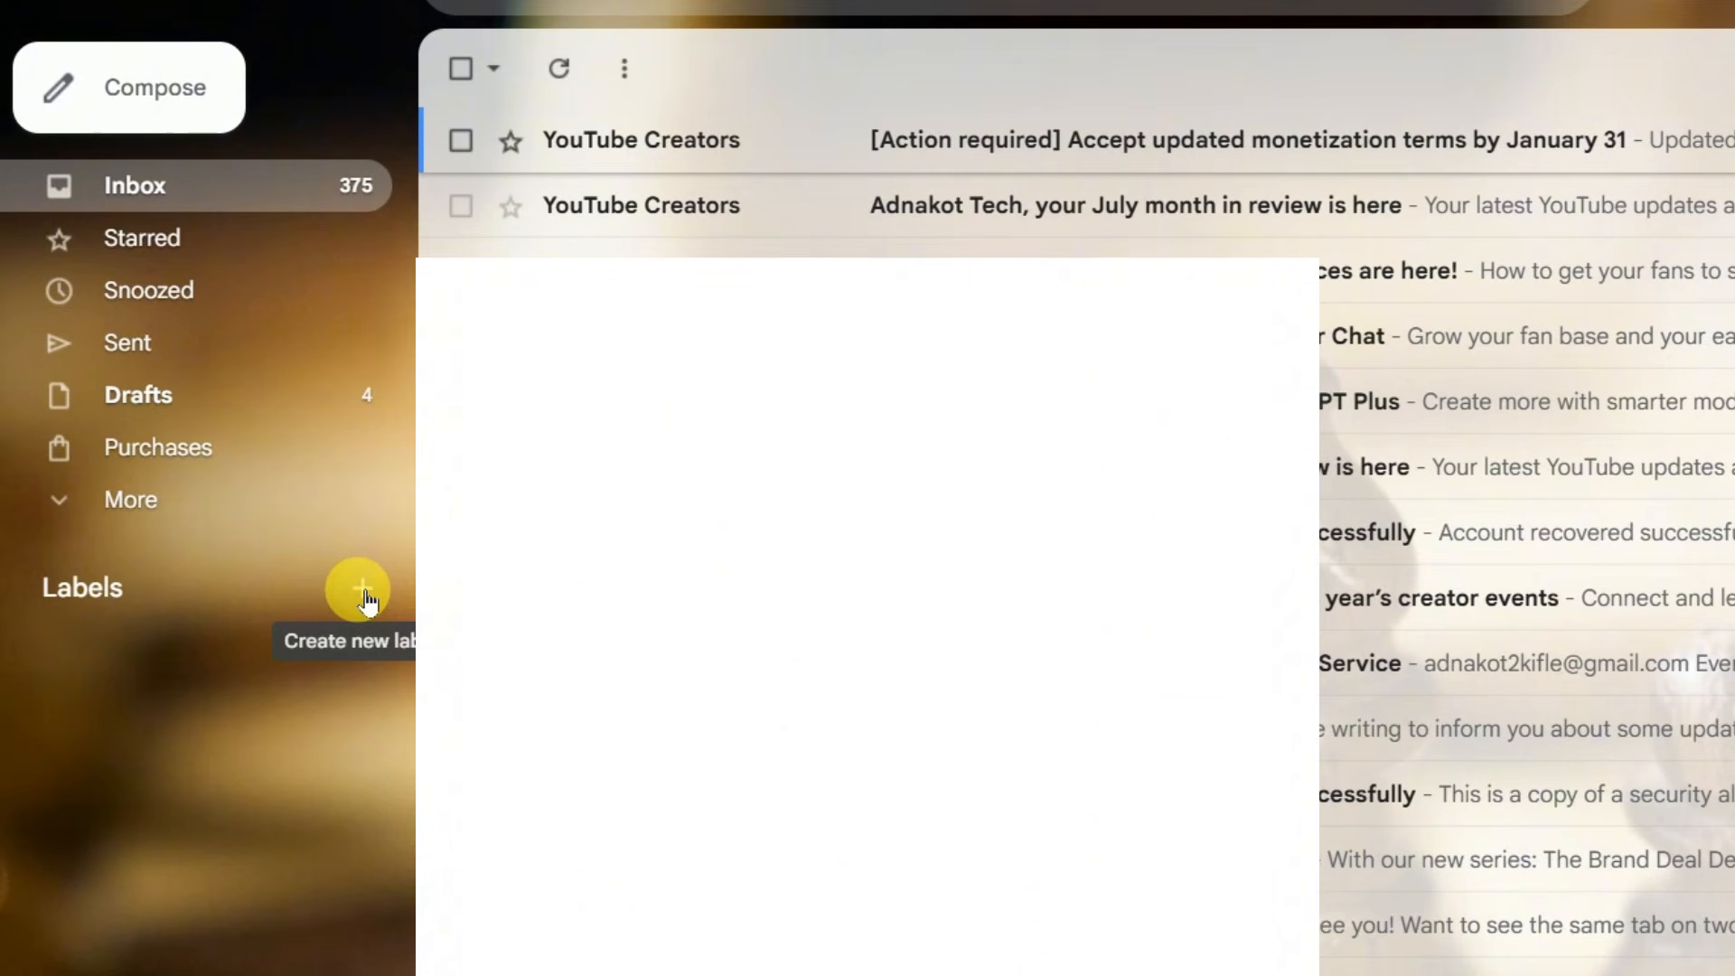
click(369, 600)
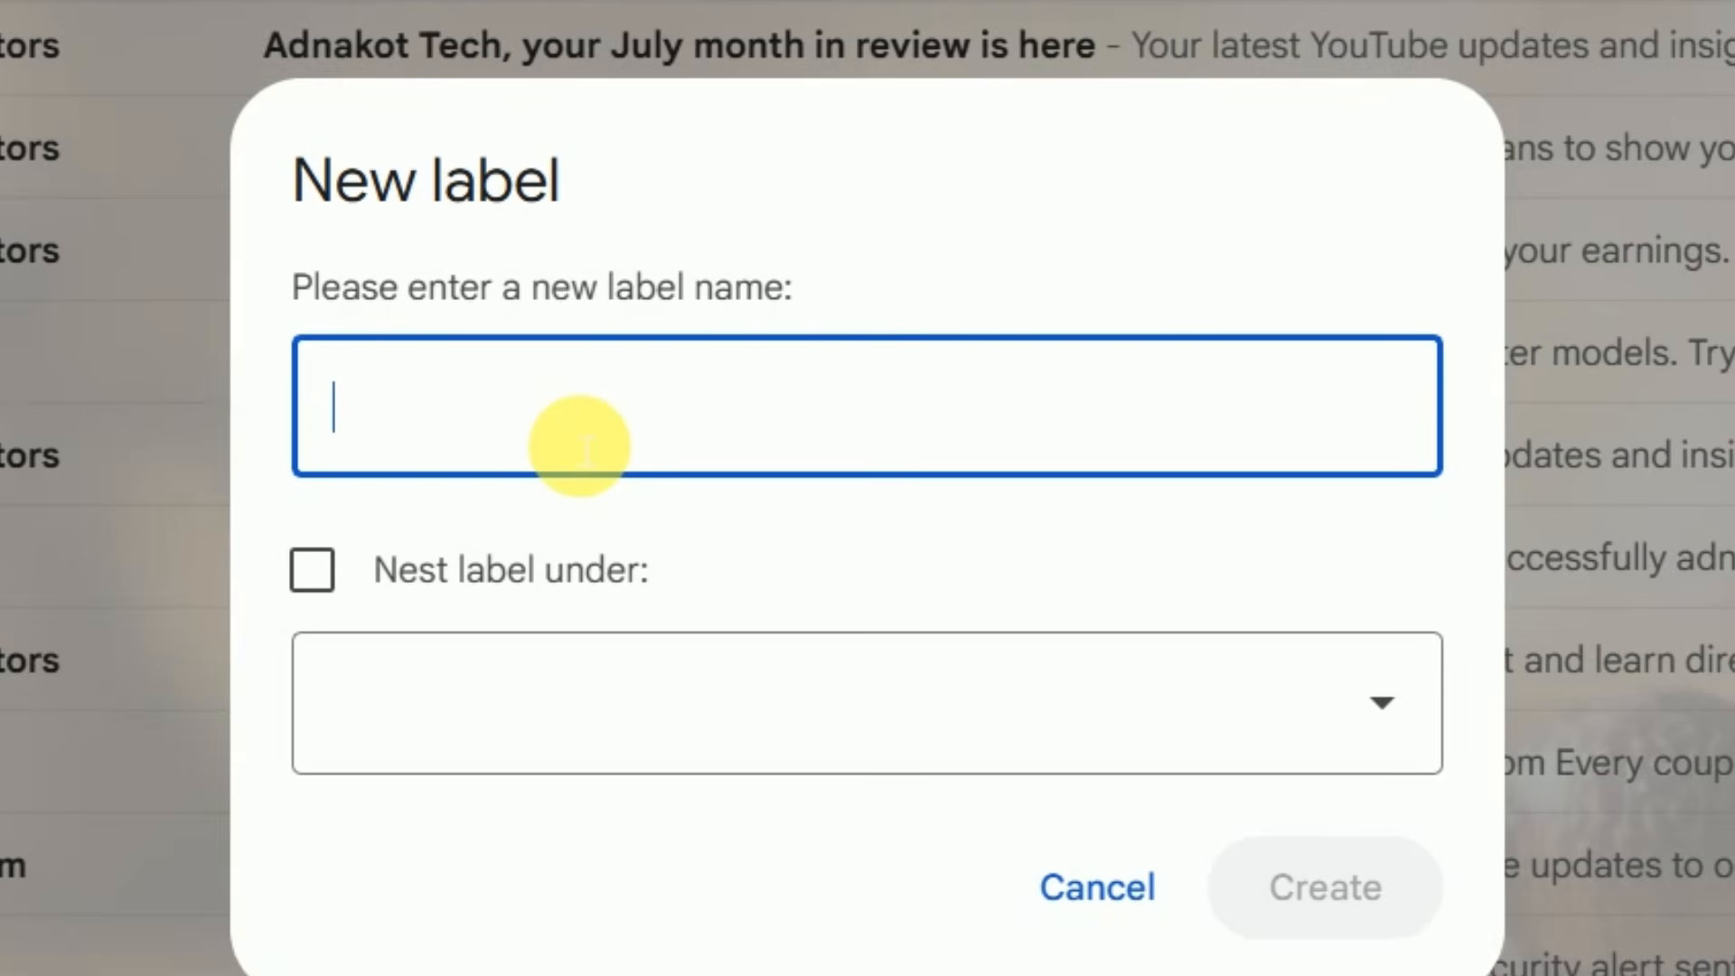
text(Y)
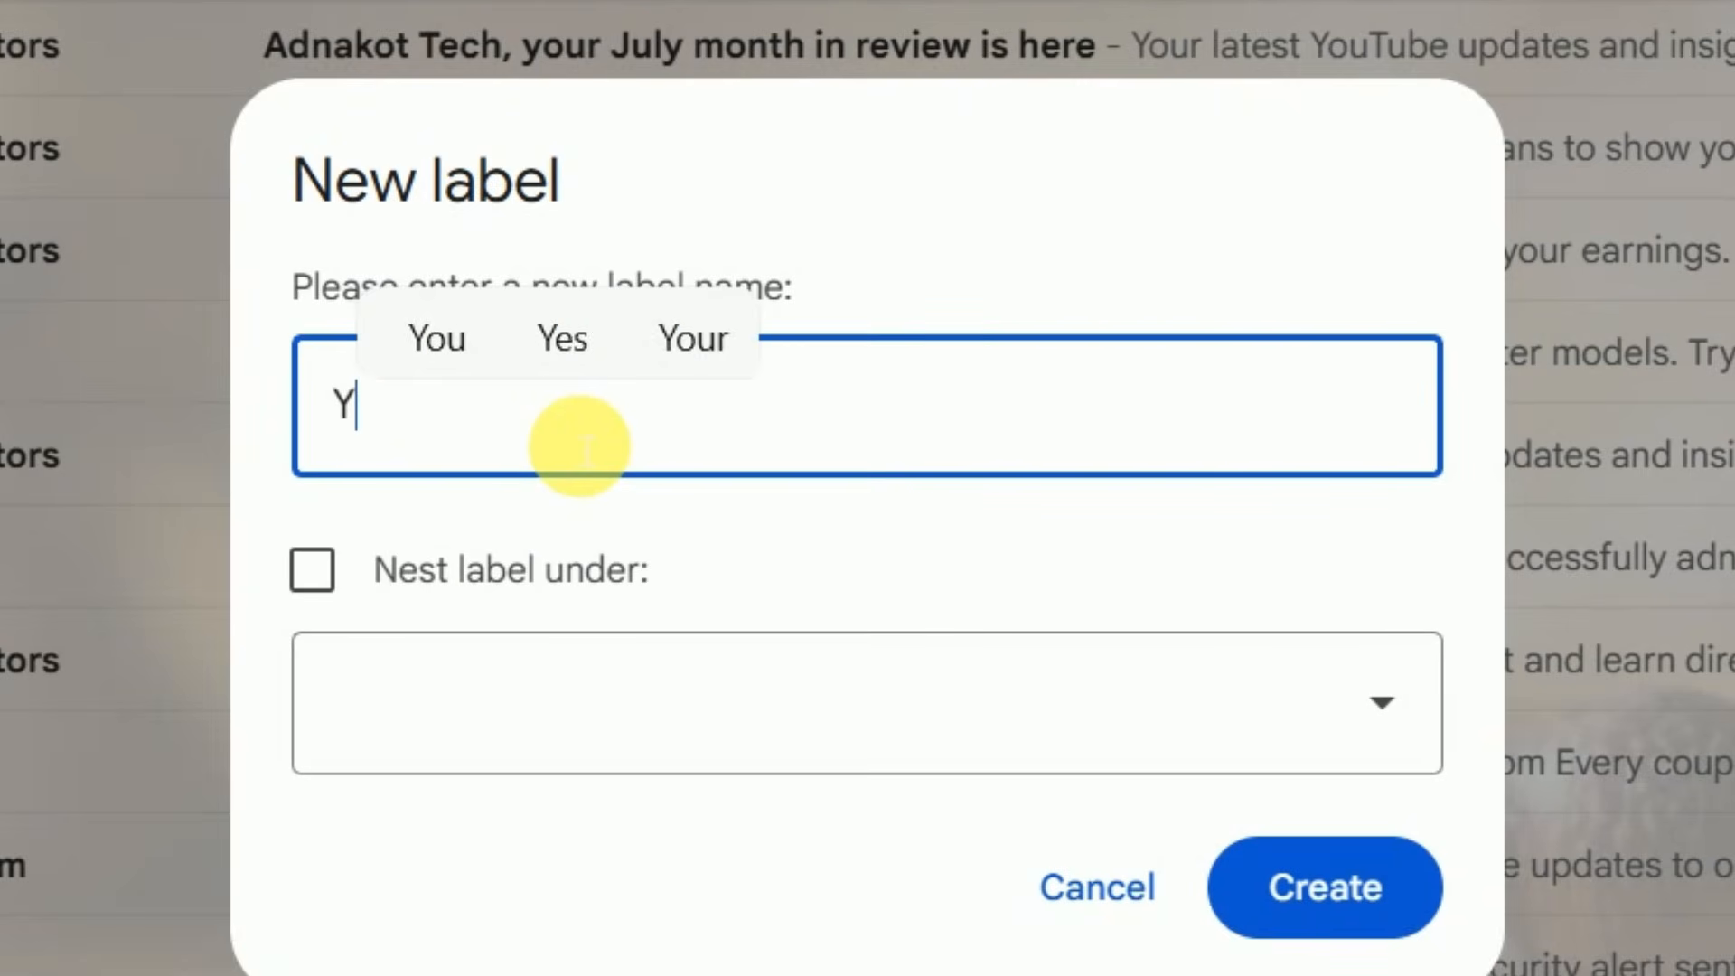
text(outu)
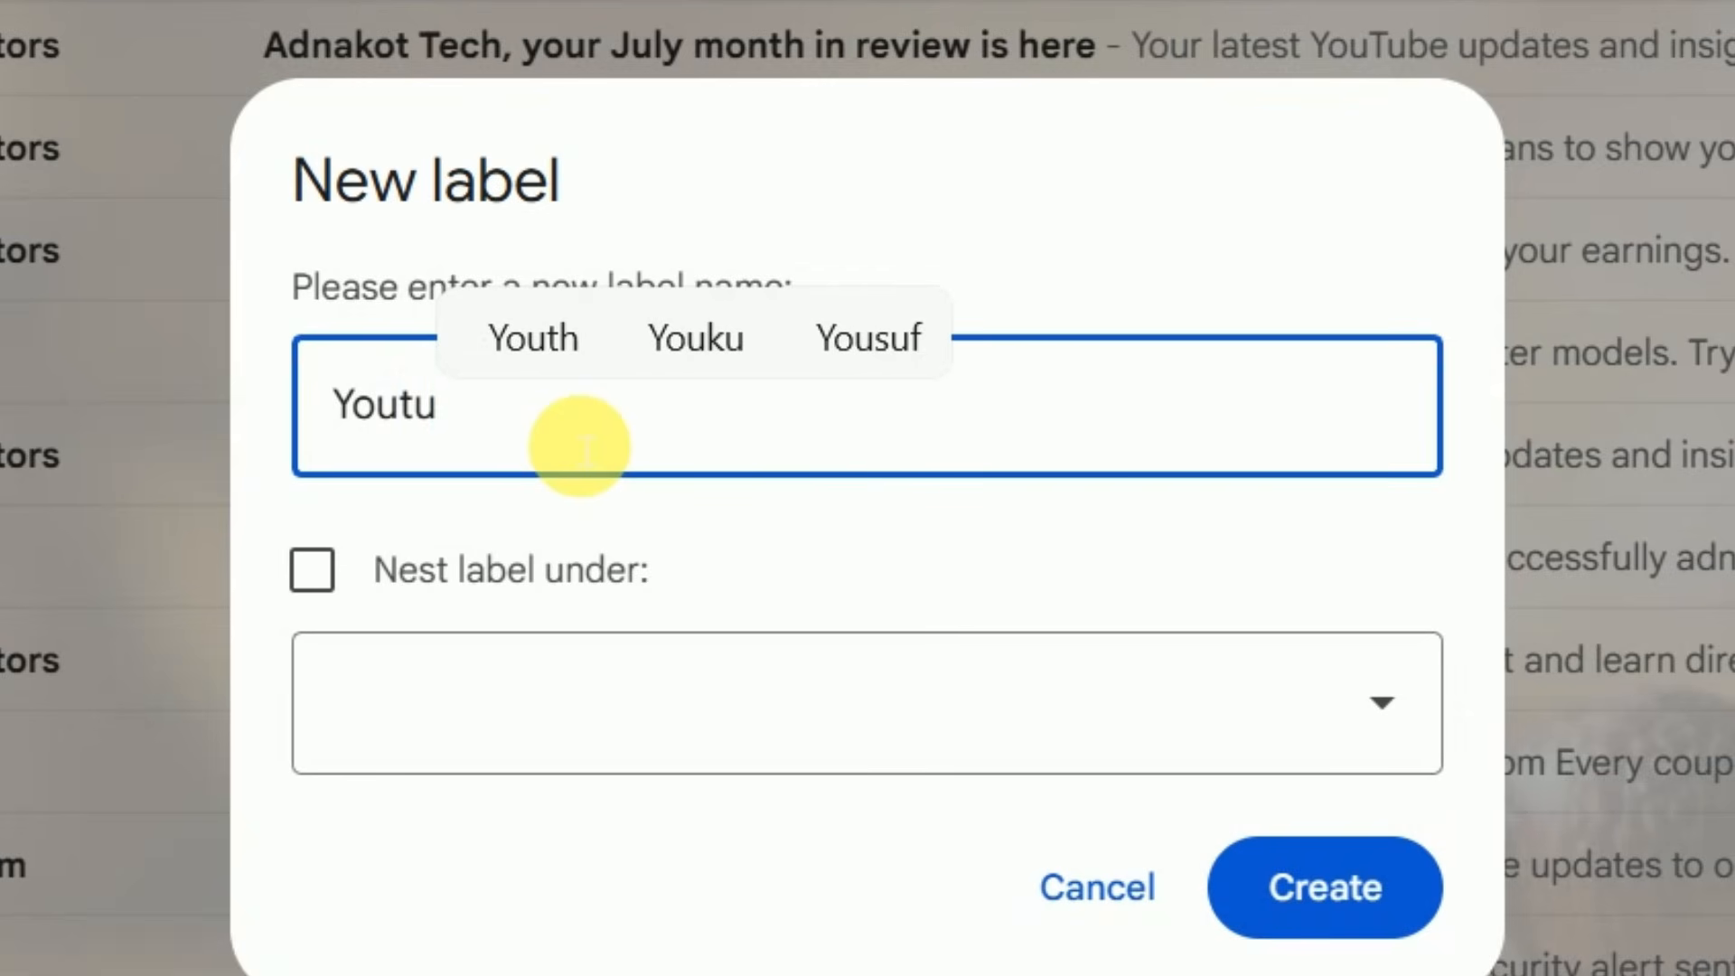
text(be)
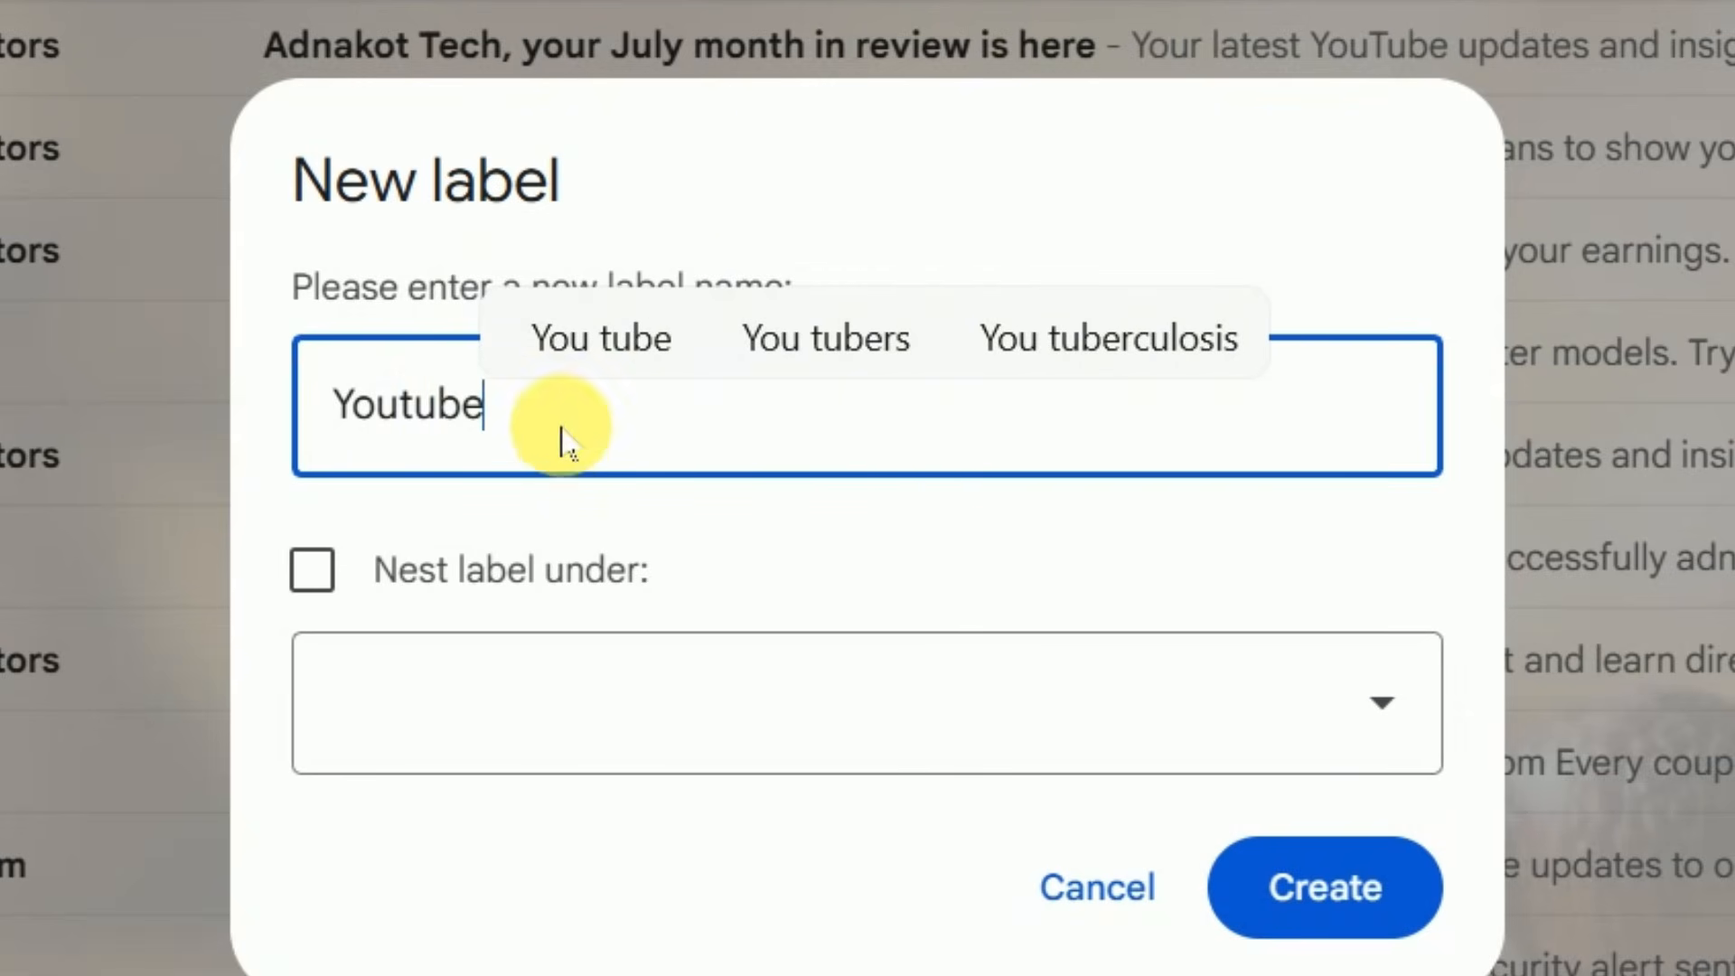
click(585, 730)
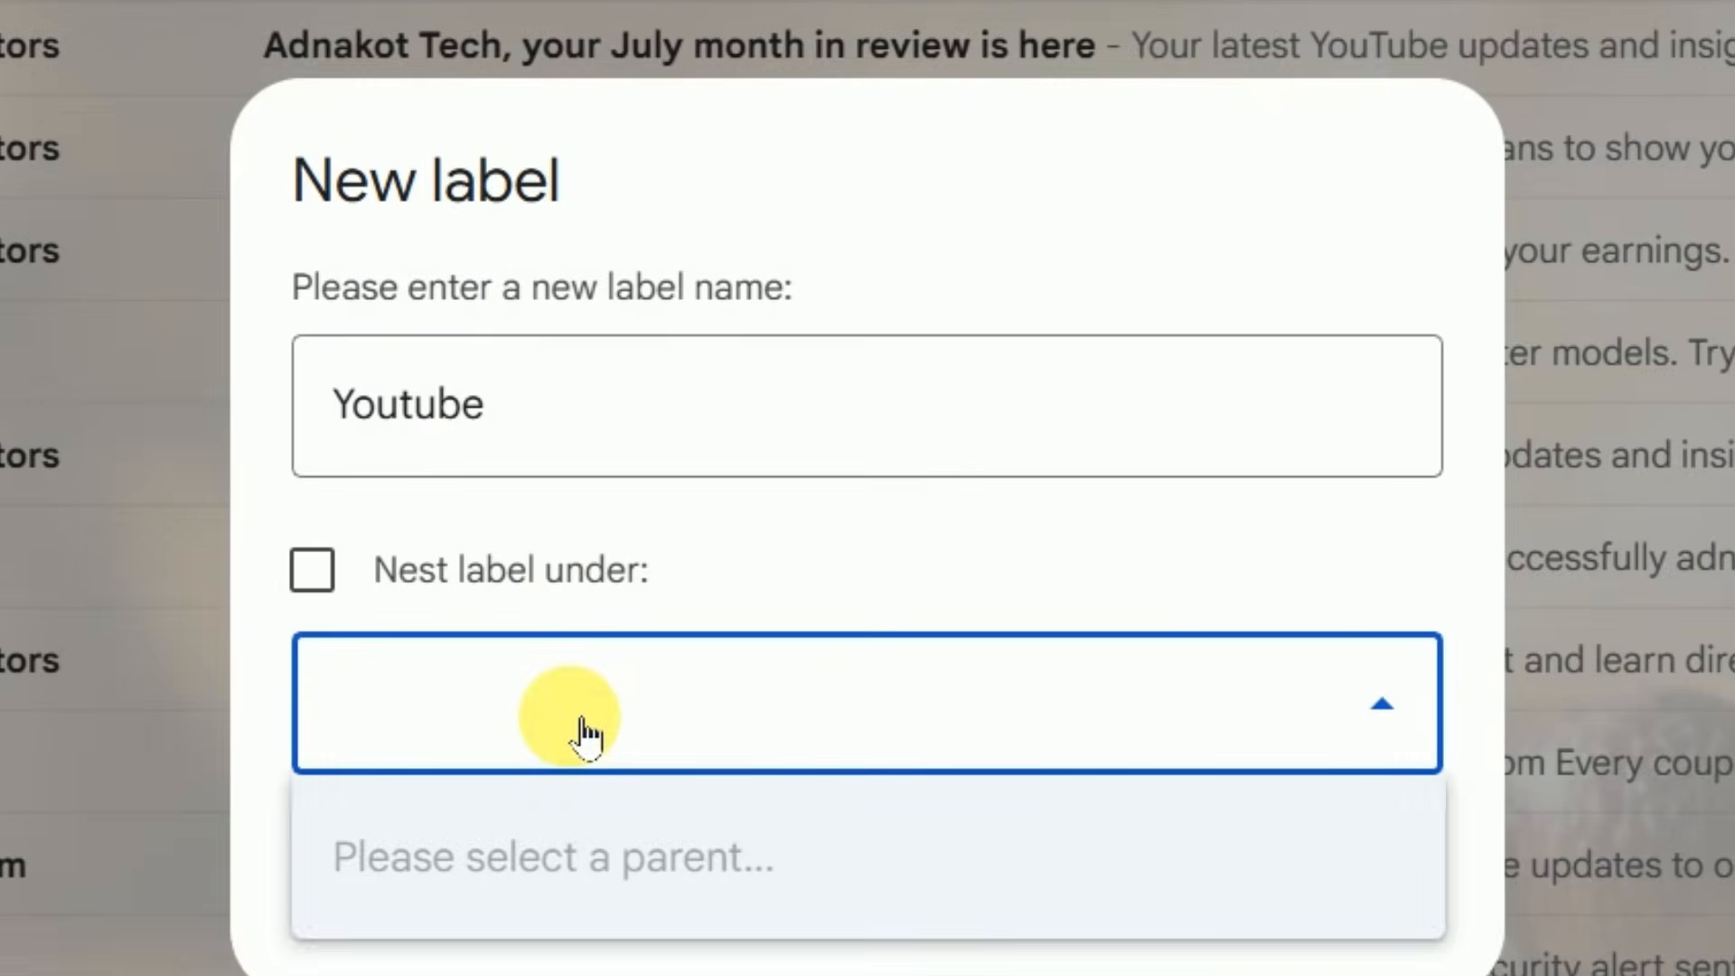
click(746, 437)
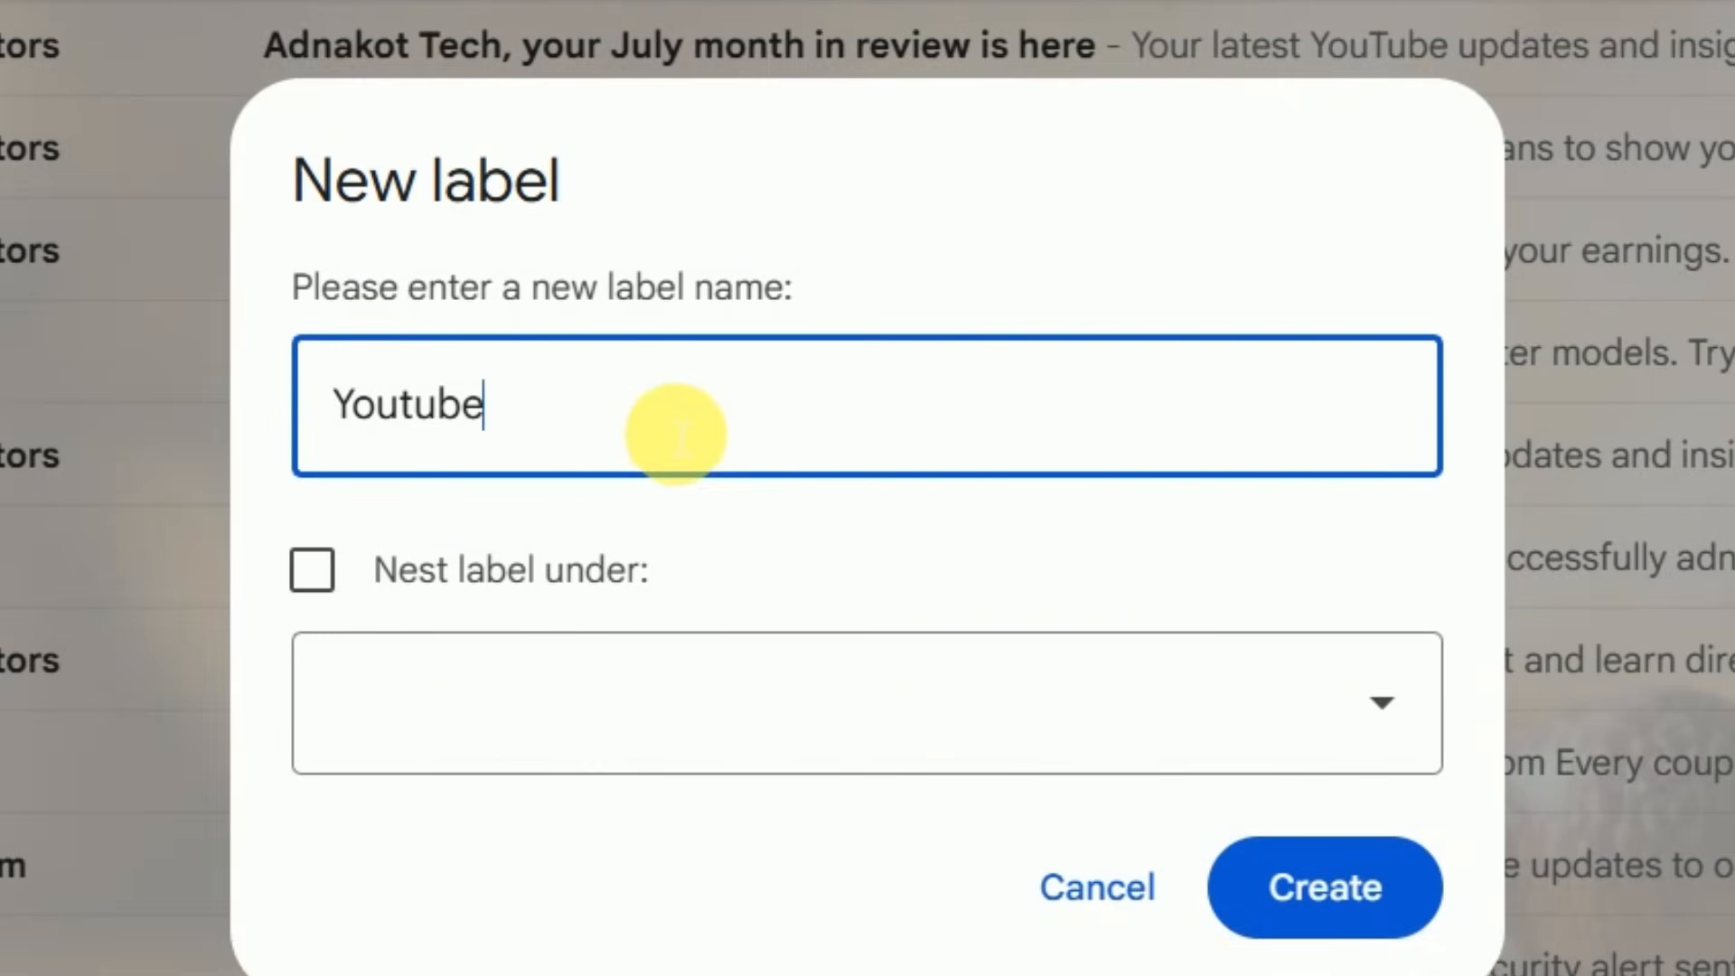
click(1344, 899)
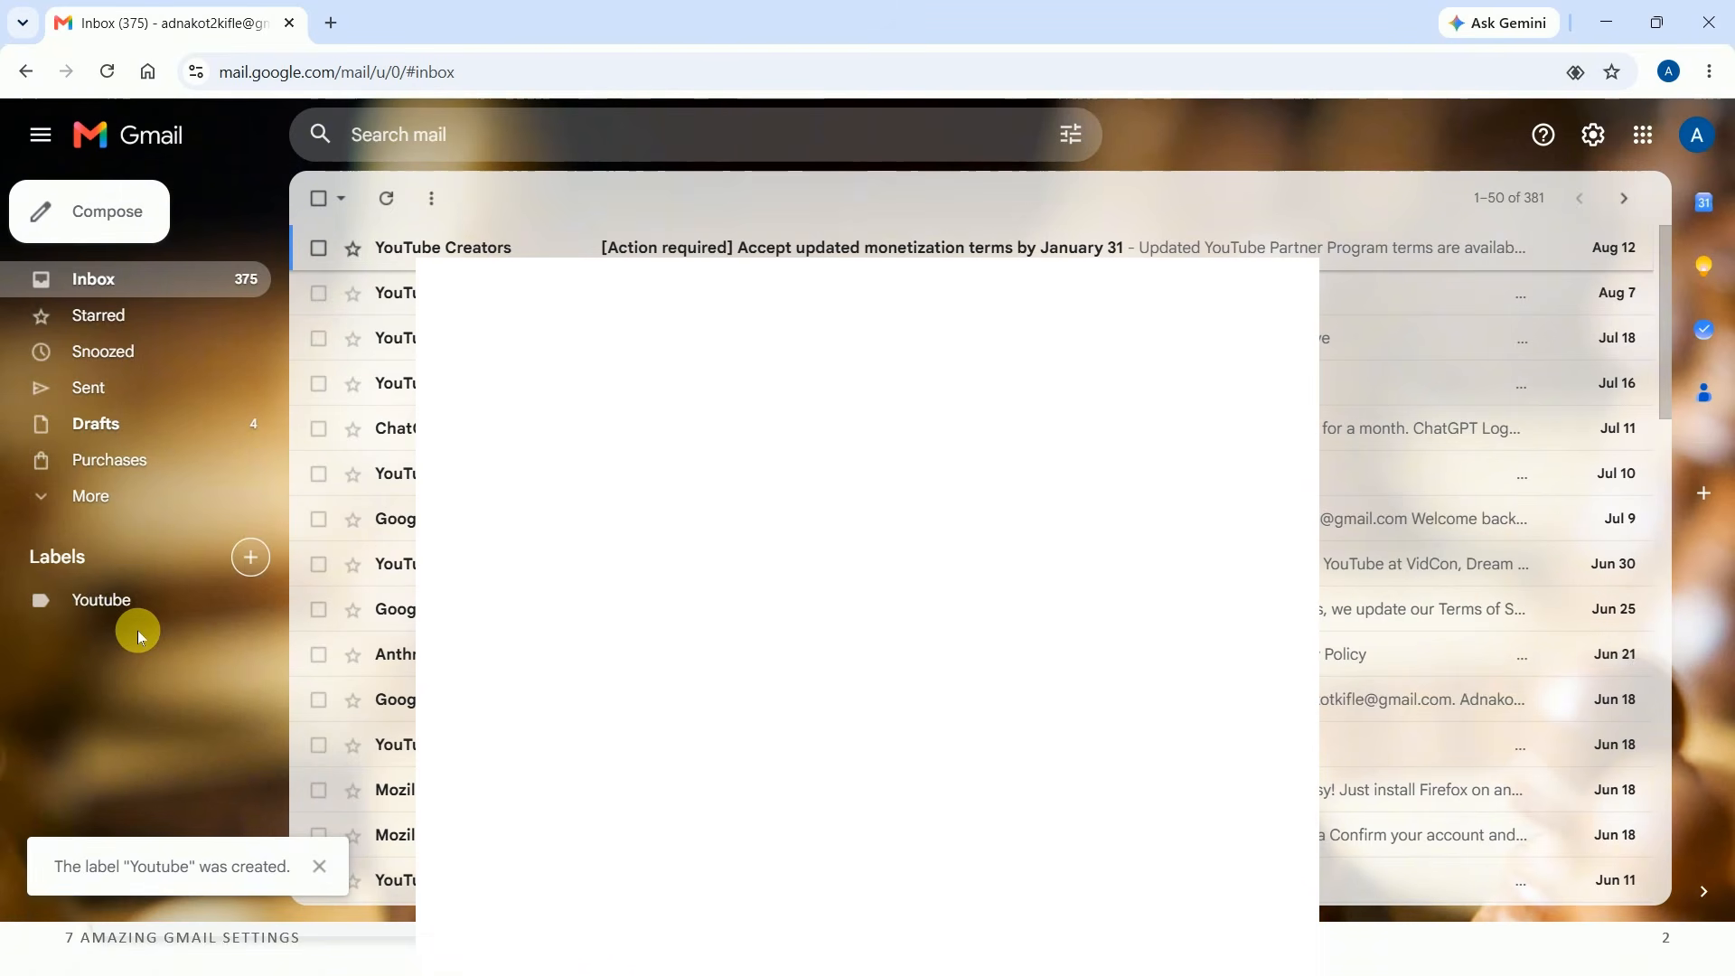
Create another label named "work"
click(246, 560)
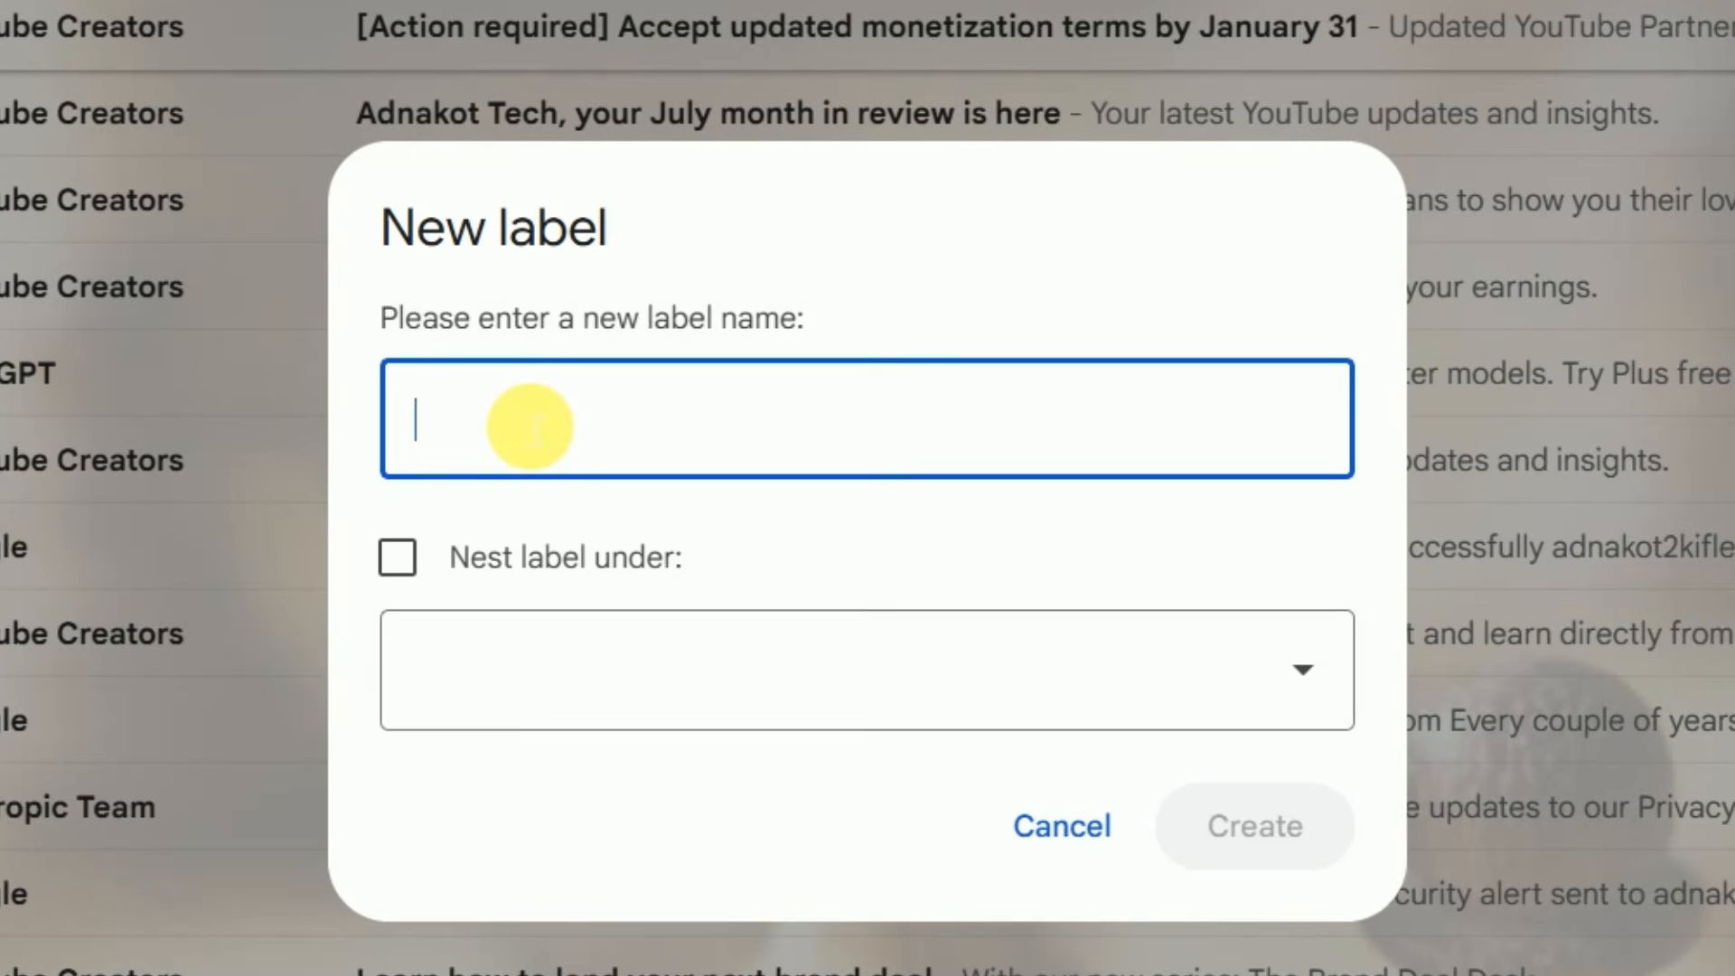
text(work)
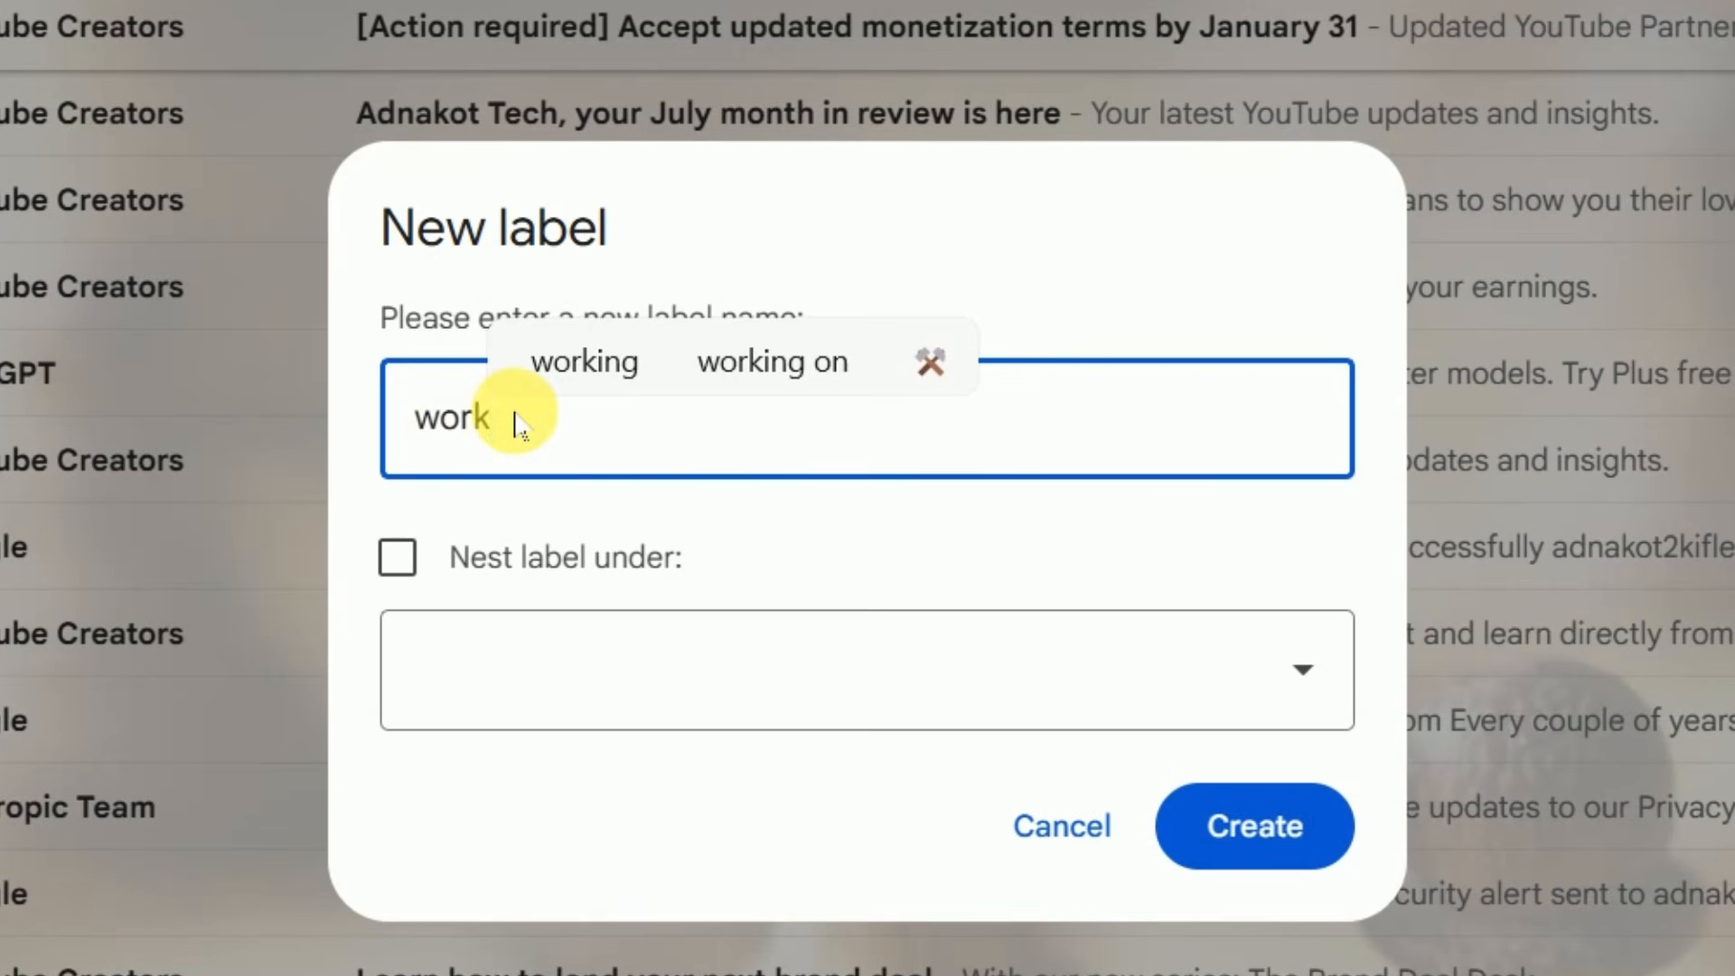
click(1256, 825)
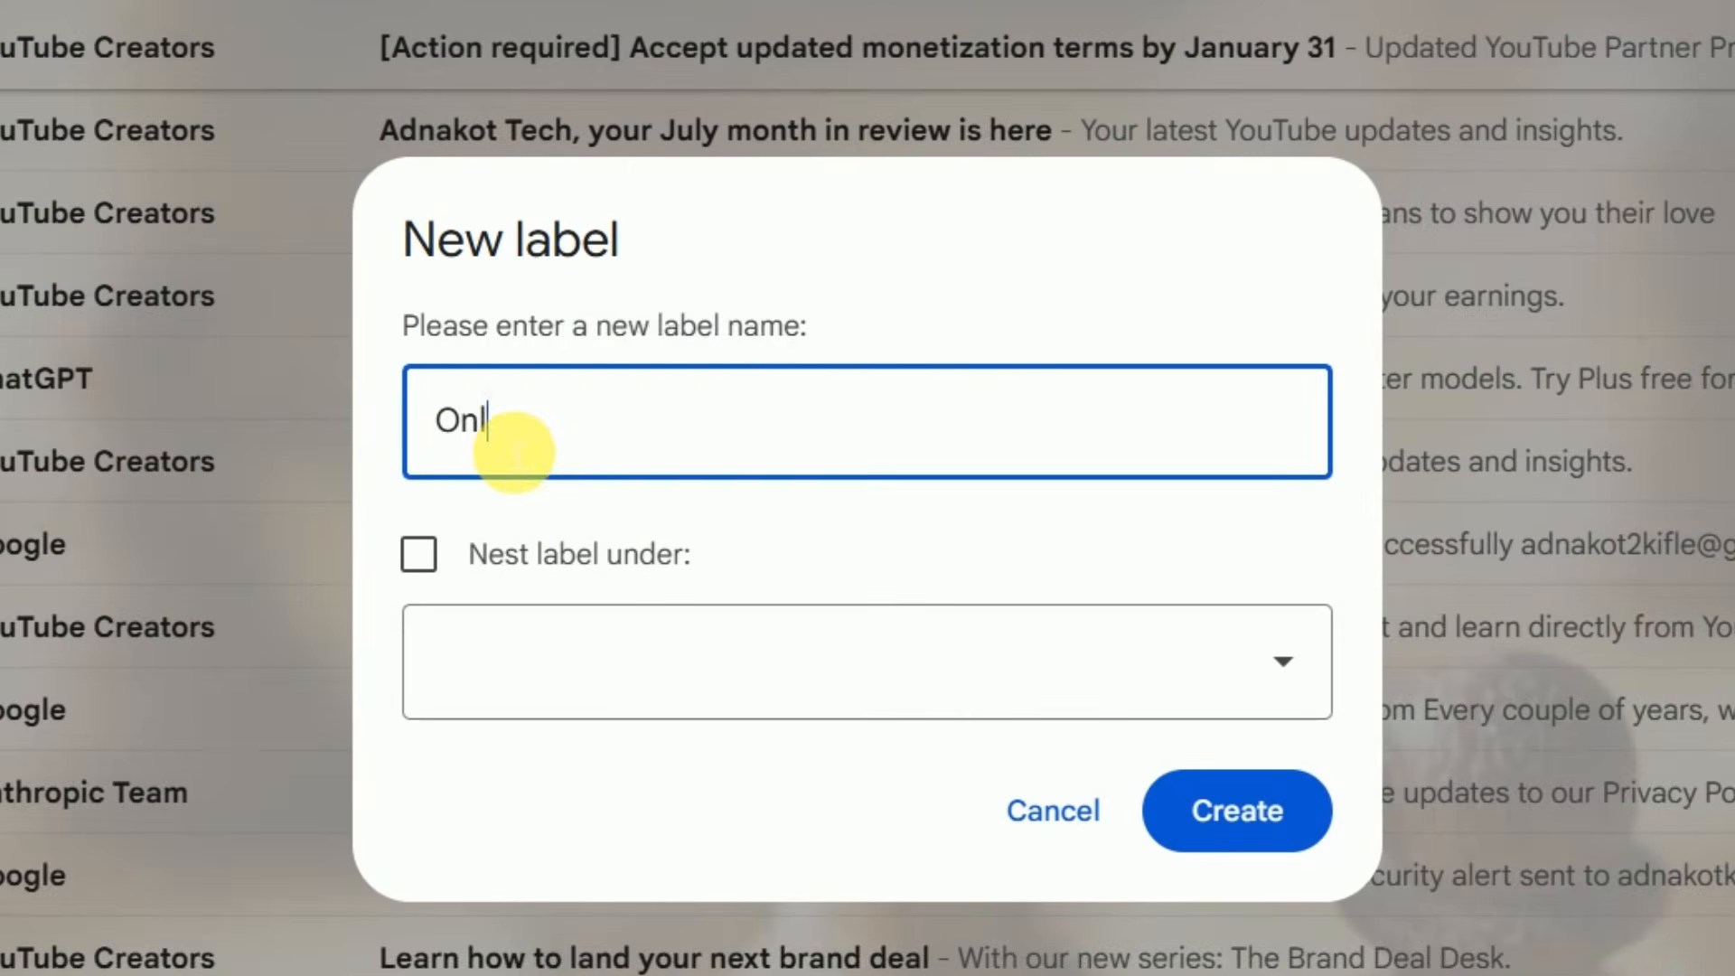
Create a third label named "On line", accepting the two-word spelling suggestion
text(ine)
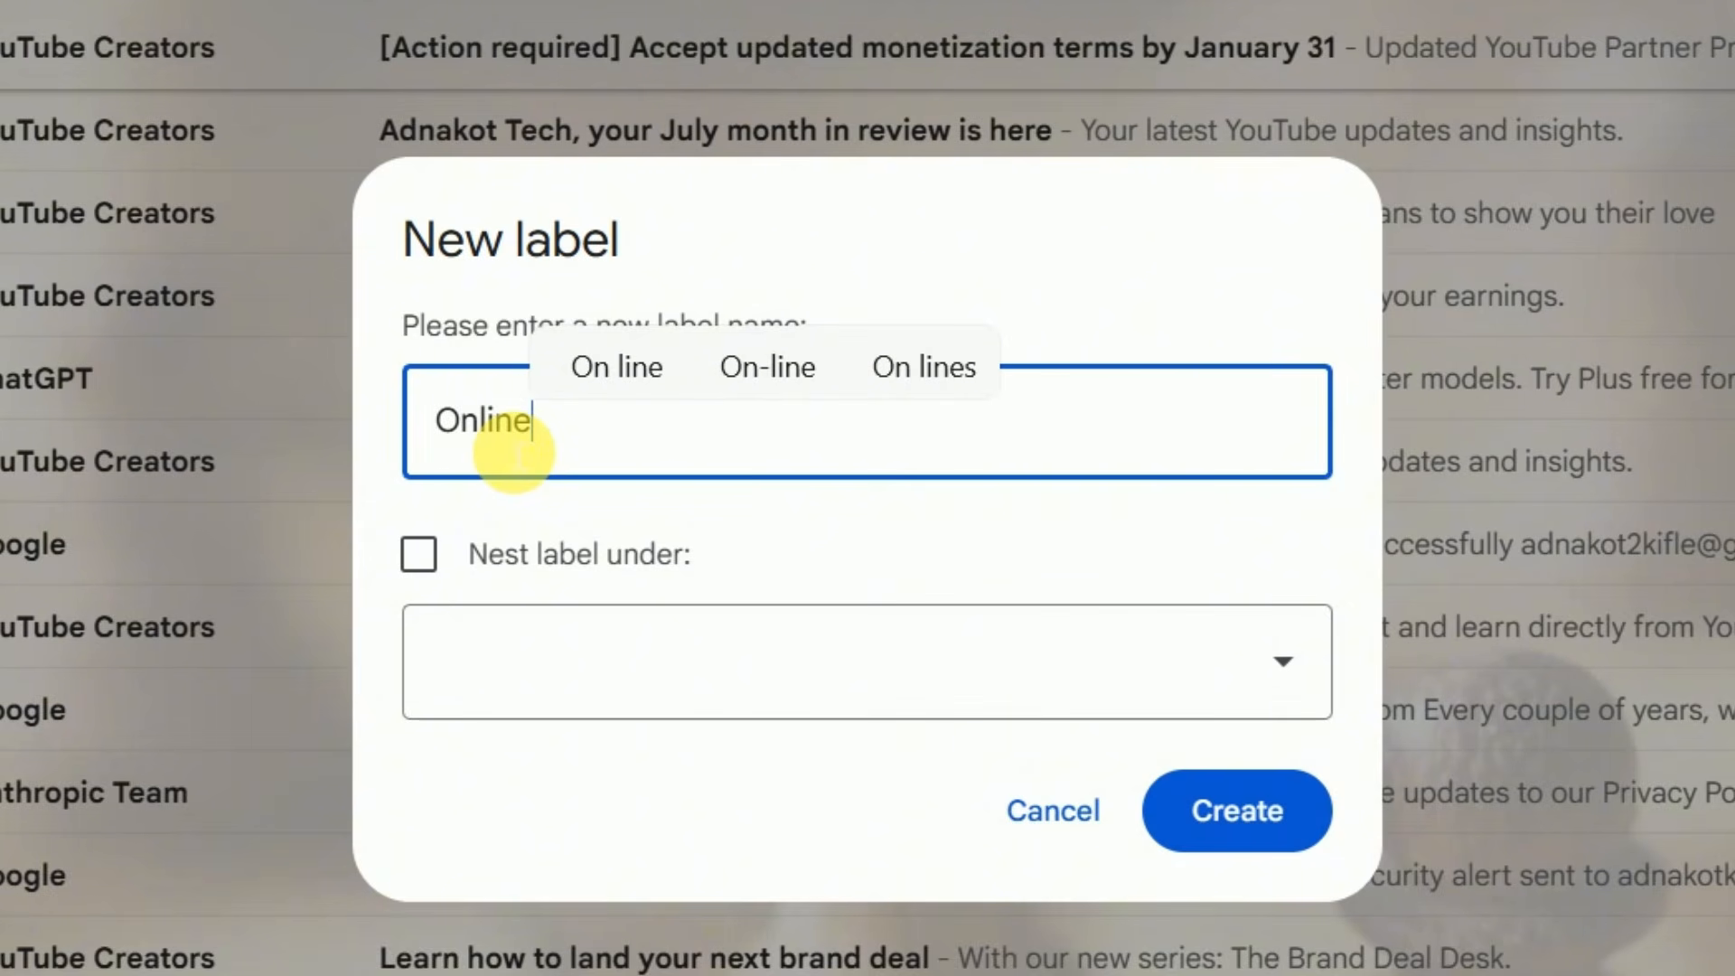
click(615, 366)
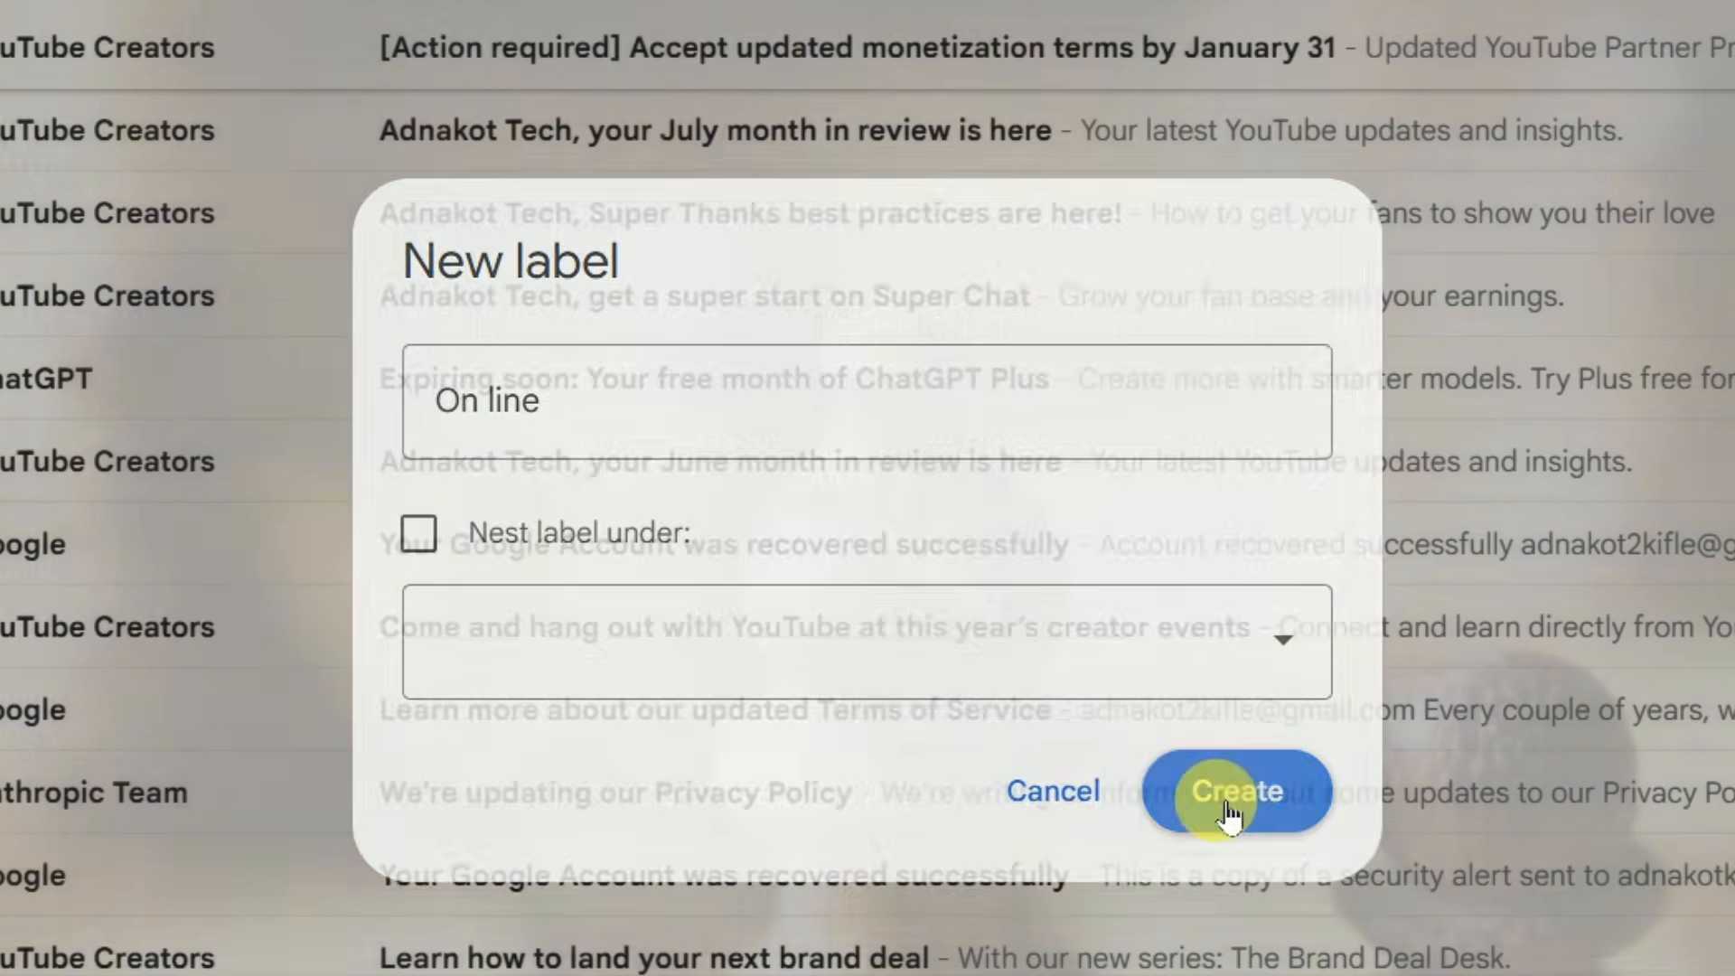
click(1252, 807)
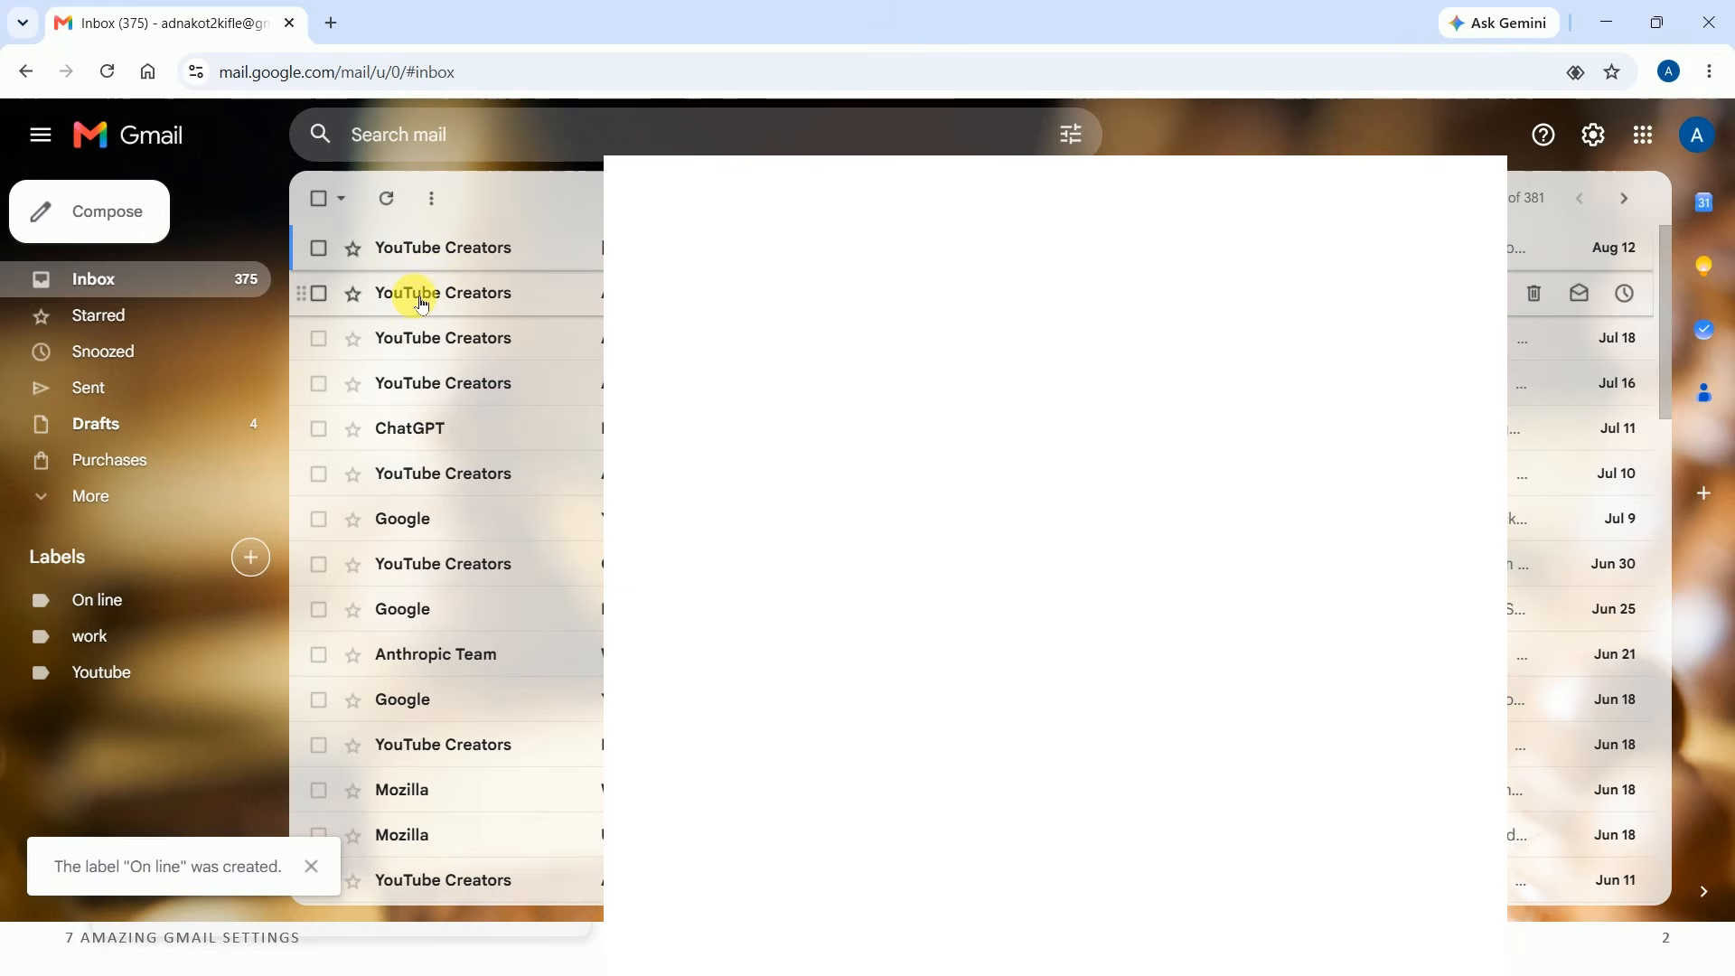
Apply the Youtube label to the YouTube Creators email about the July month in review
mouse_move(422, 304)
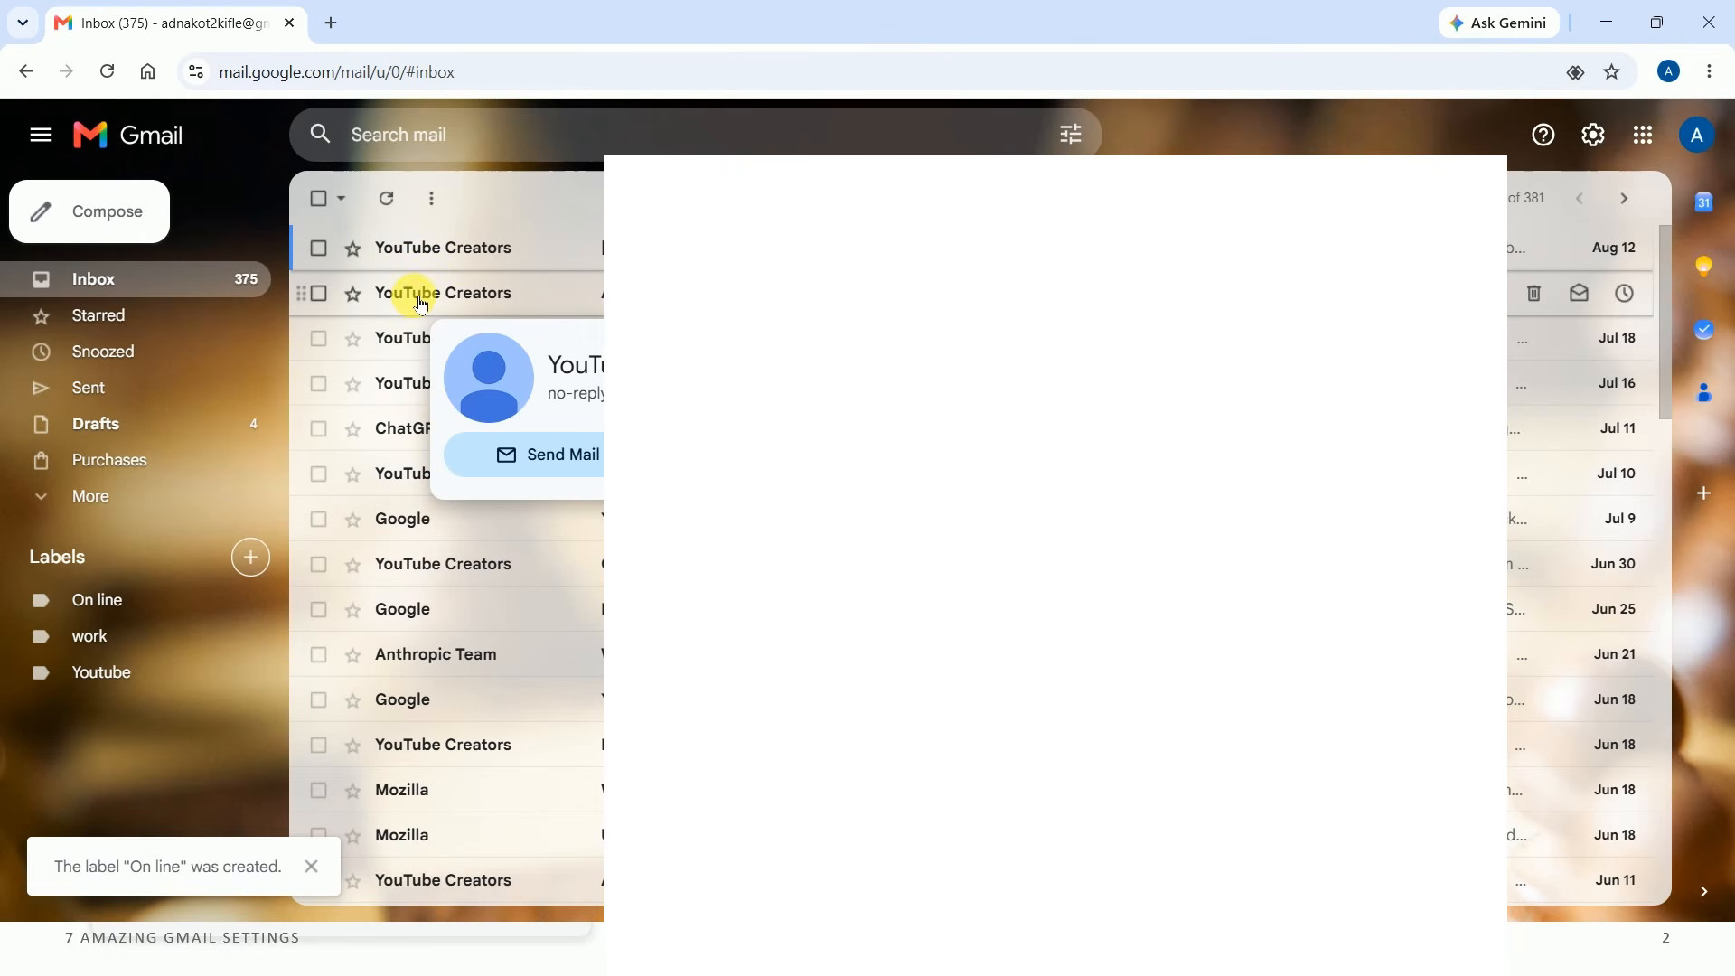
right_click(422, 303)
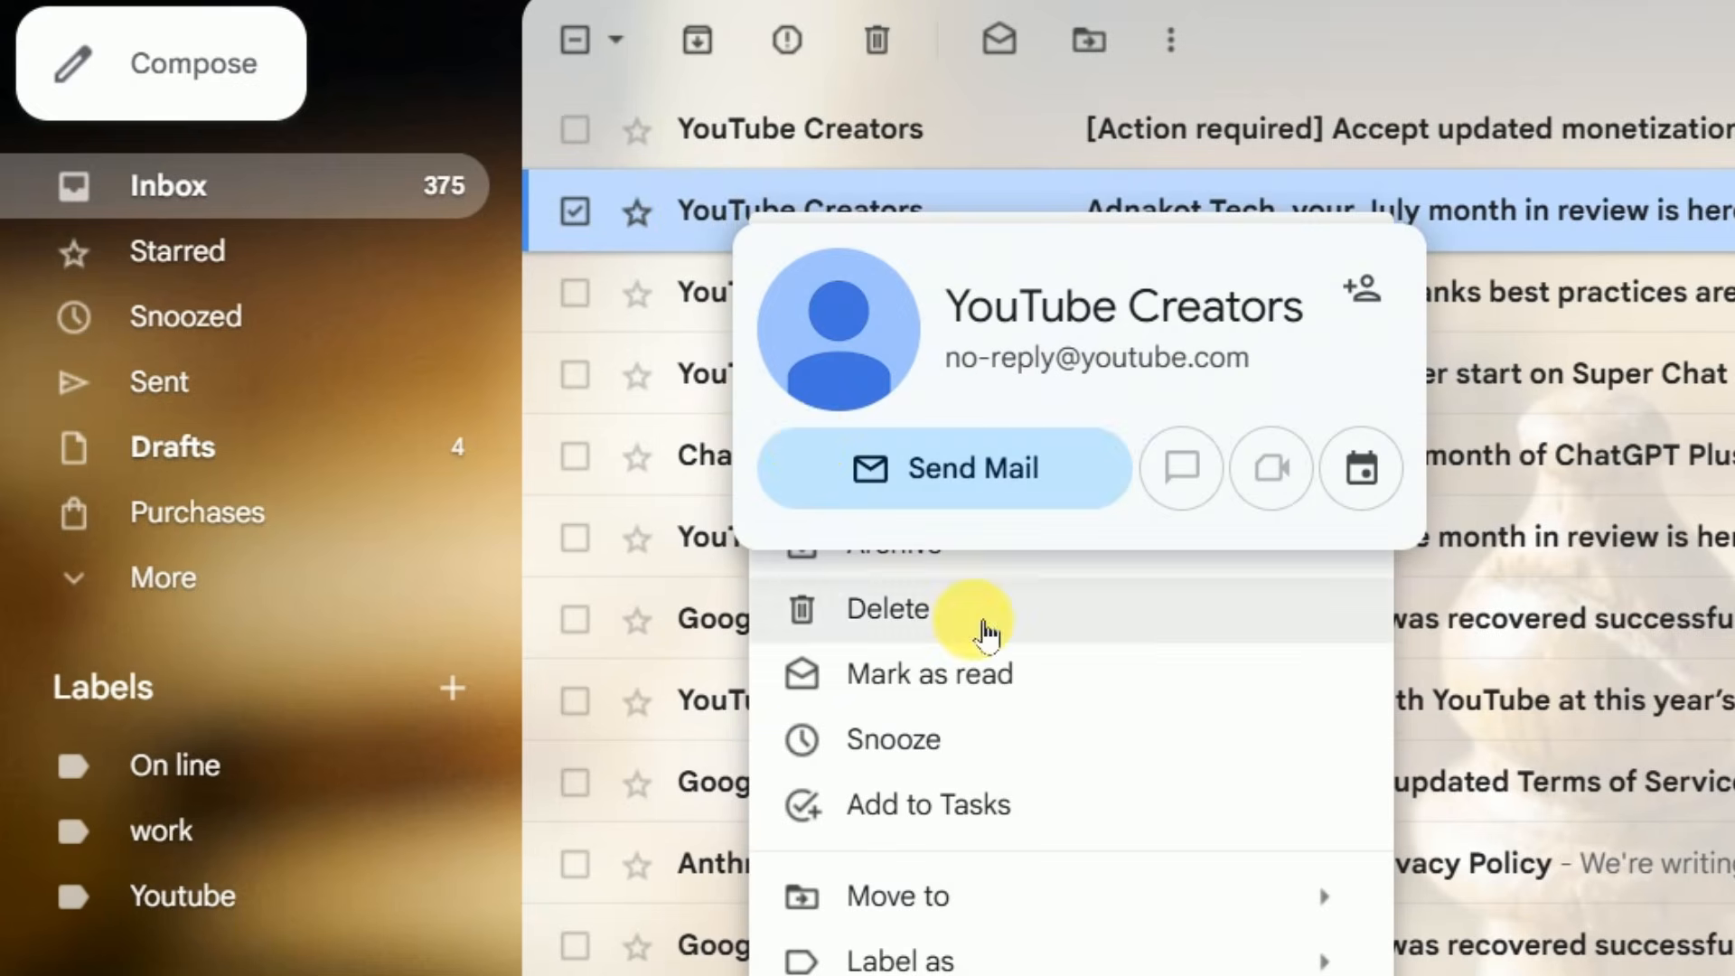
mouse_move(893, 966)
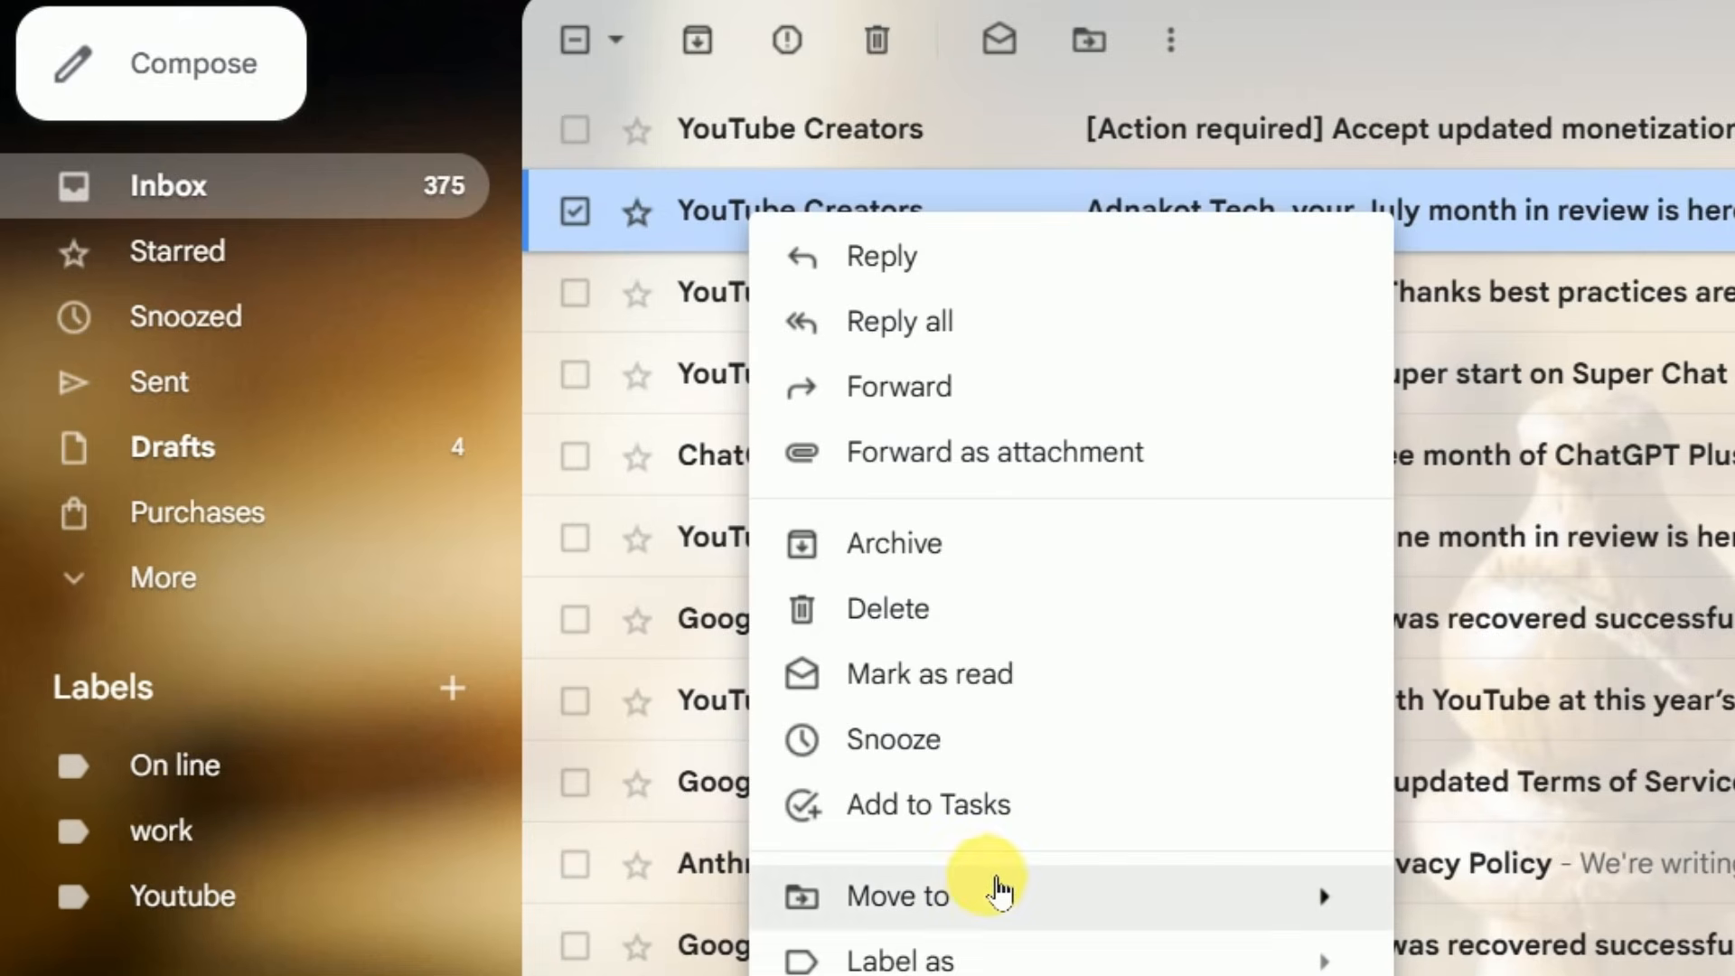
mouse_move(1005, 960)
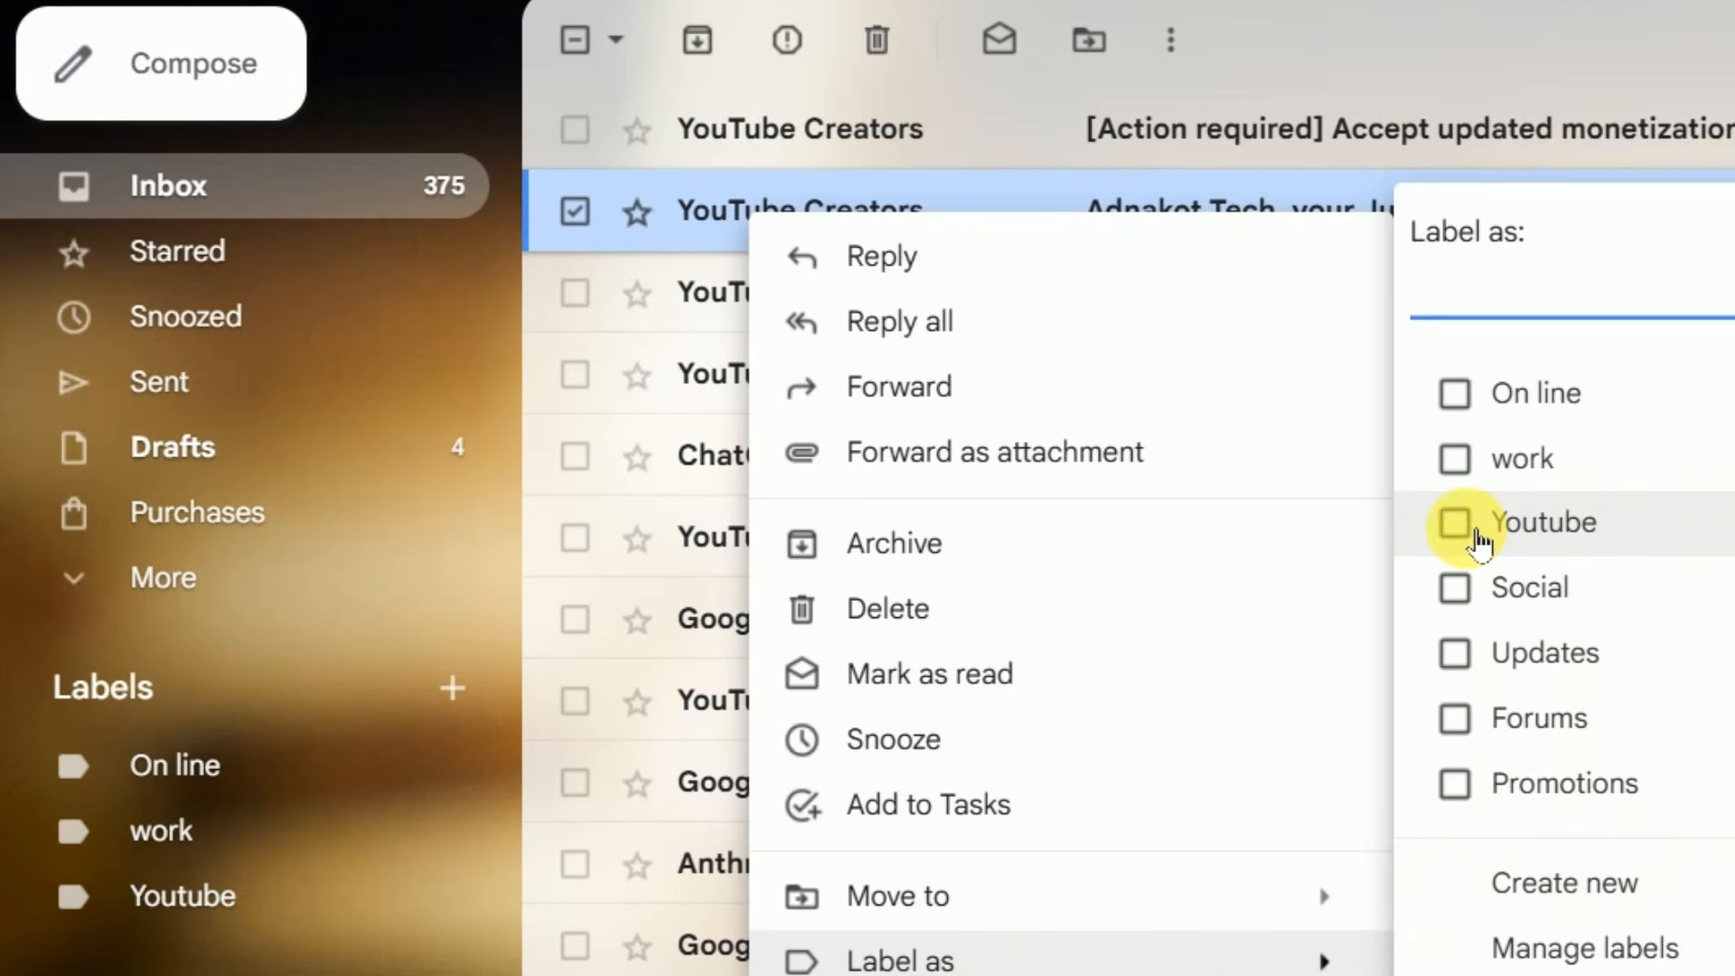
click(1477, 539)
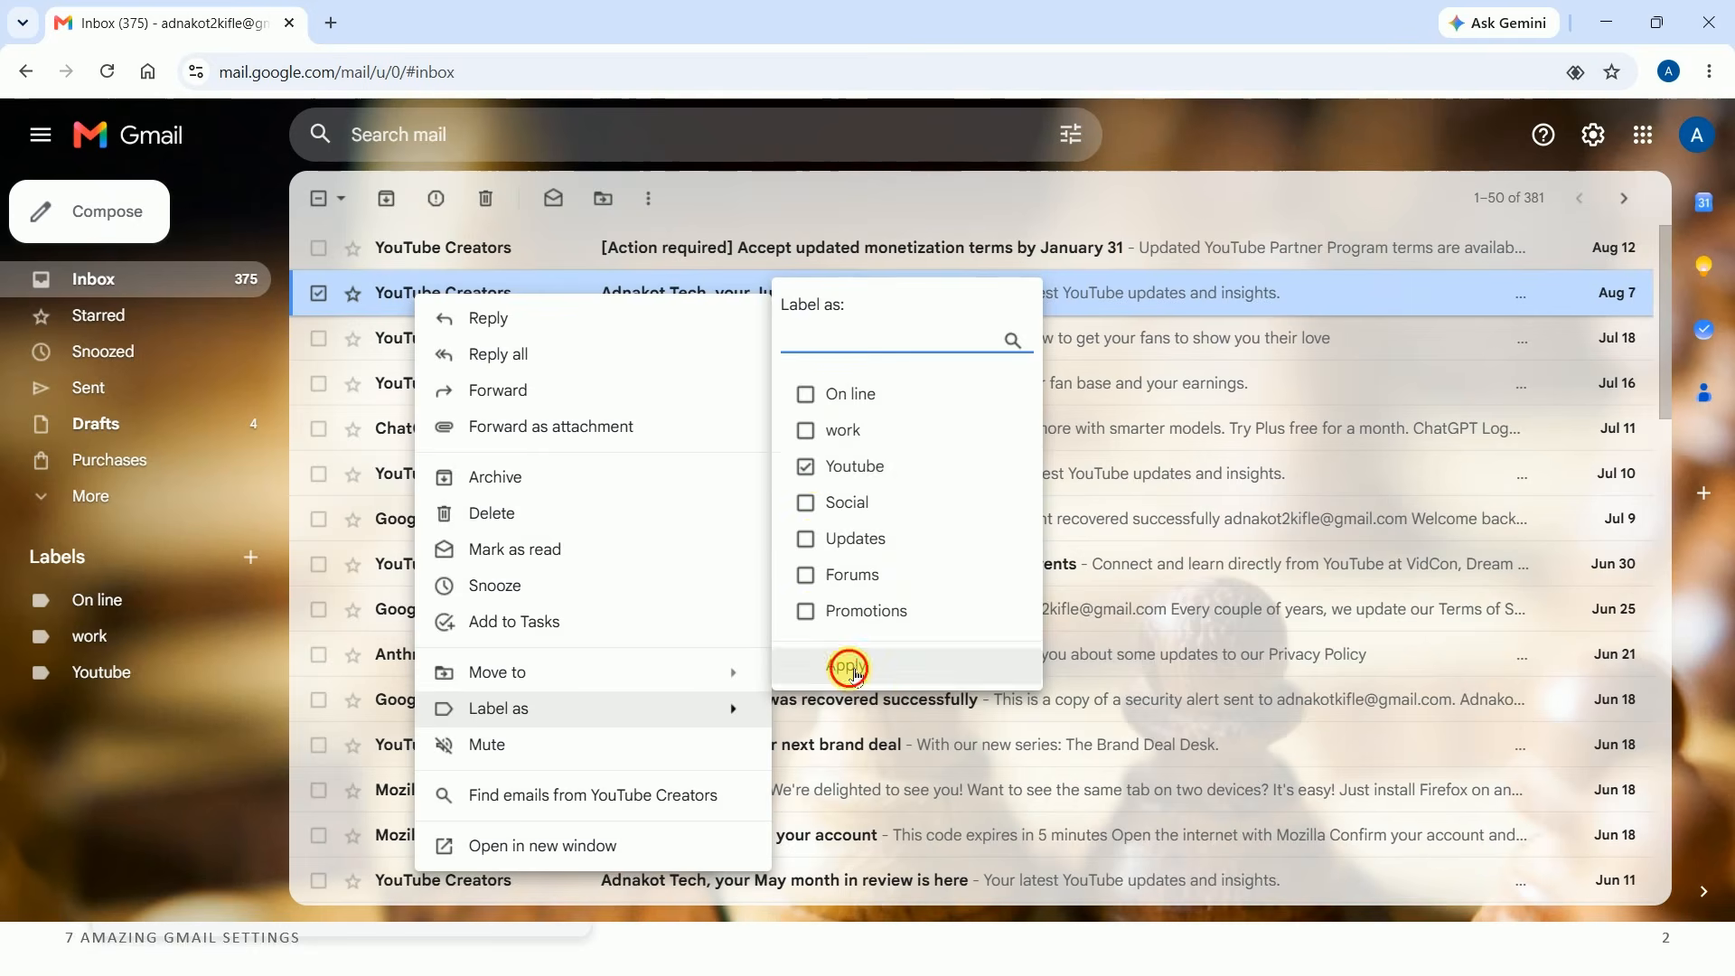
click(1527, 883)
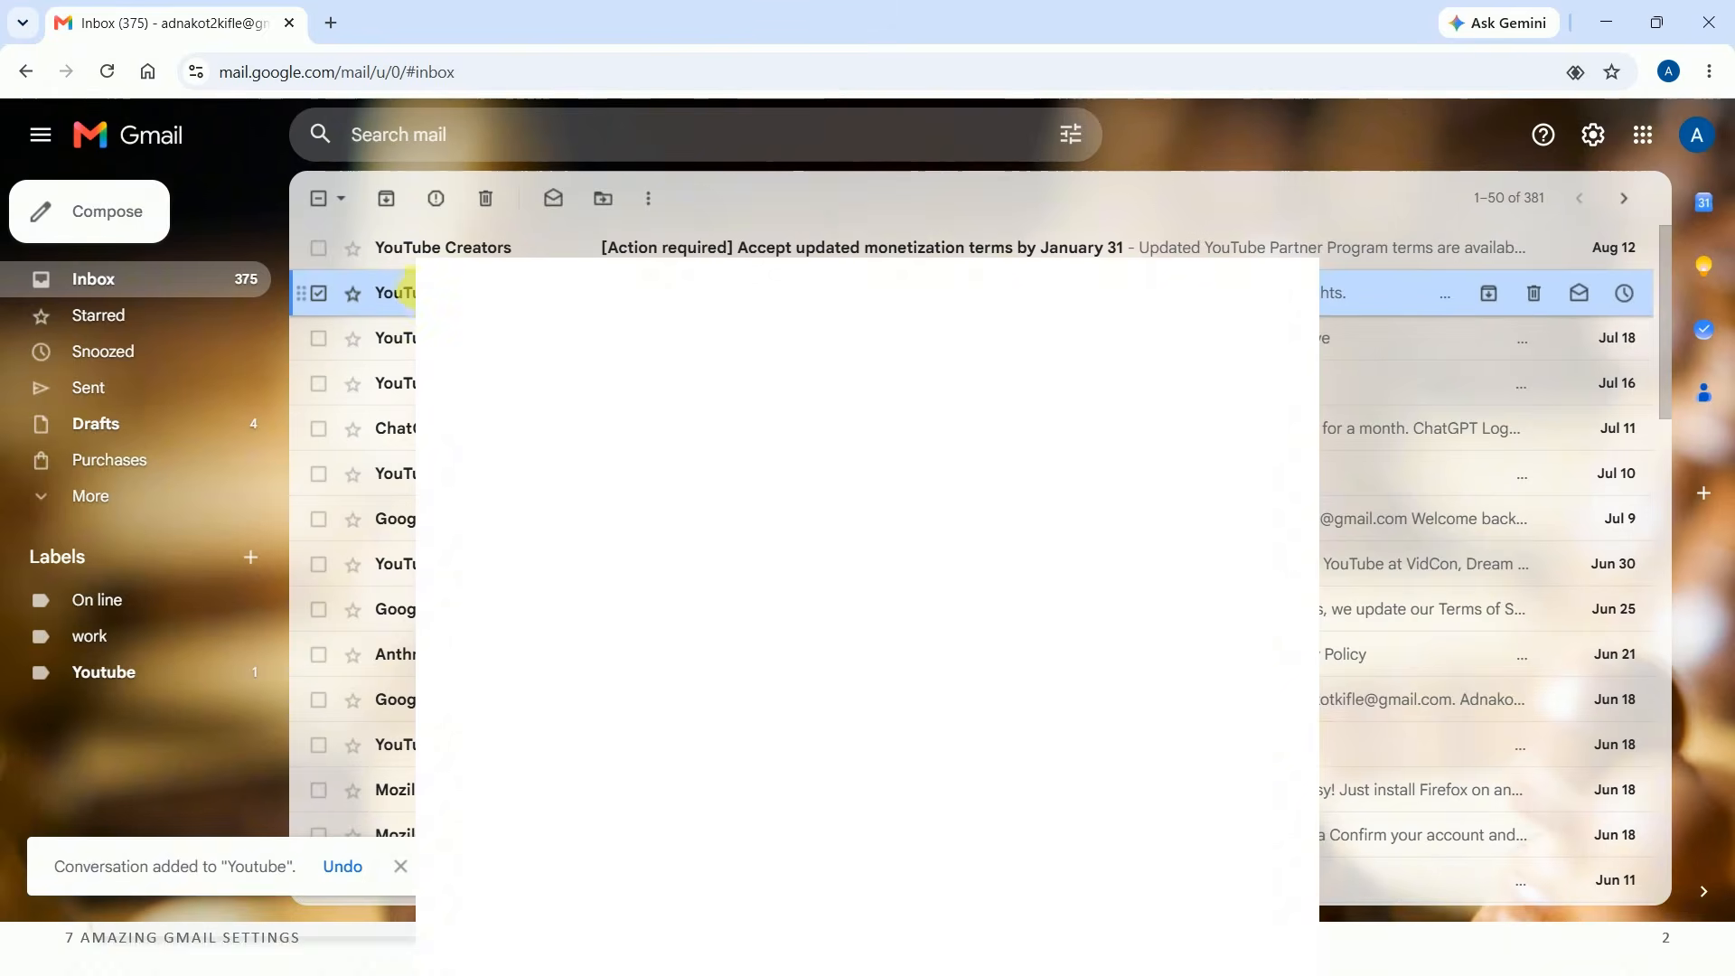
Apply the Youtube label to the YouTube Creators email about Super Thanks best practices and display the emails under that label
drag(407, 337, 404, 337)
right_click(404, 337)
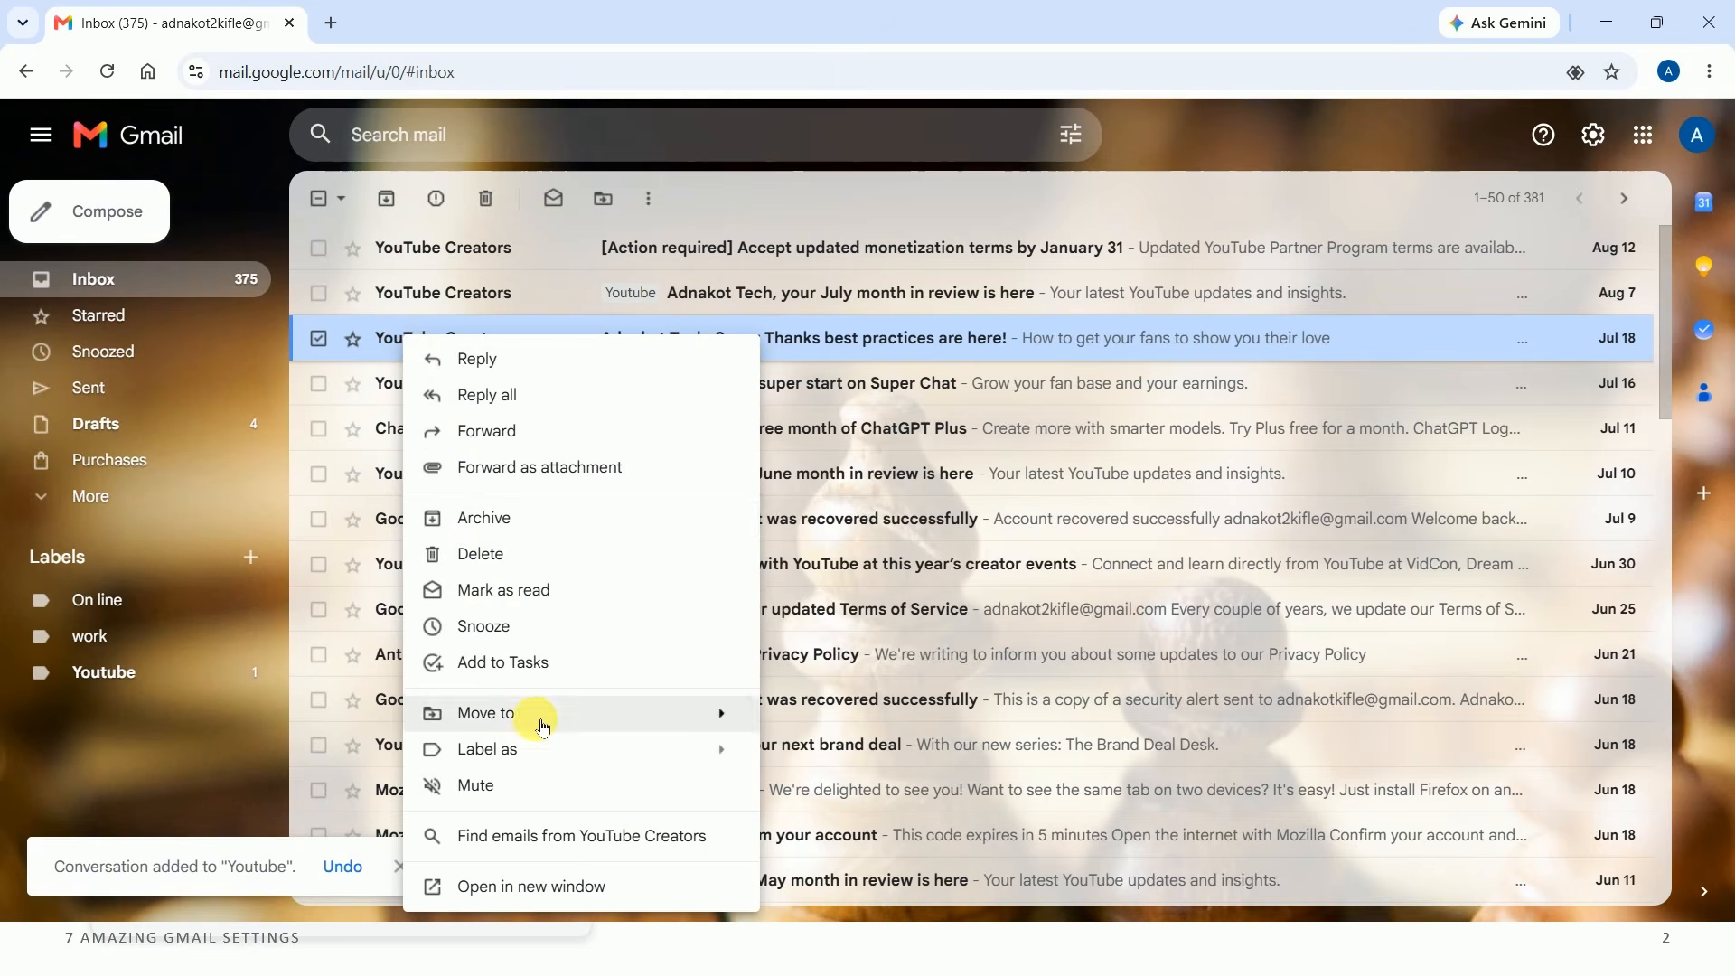
mouse_move(533, 752)
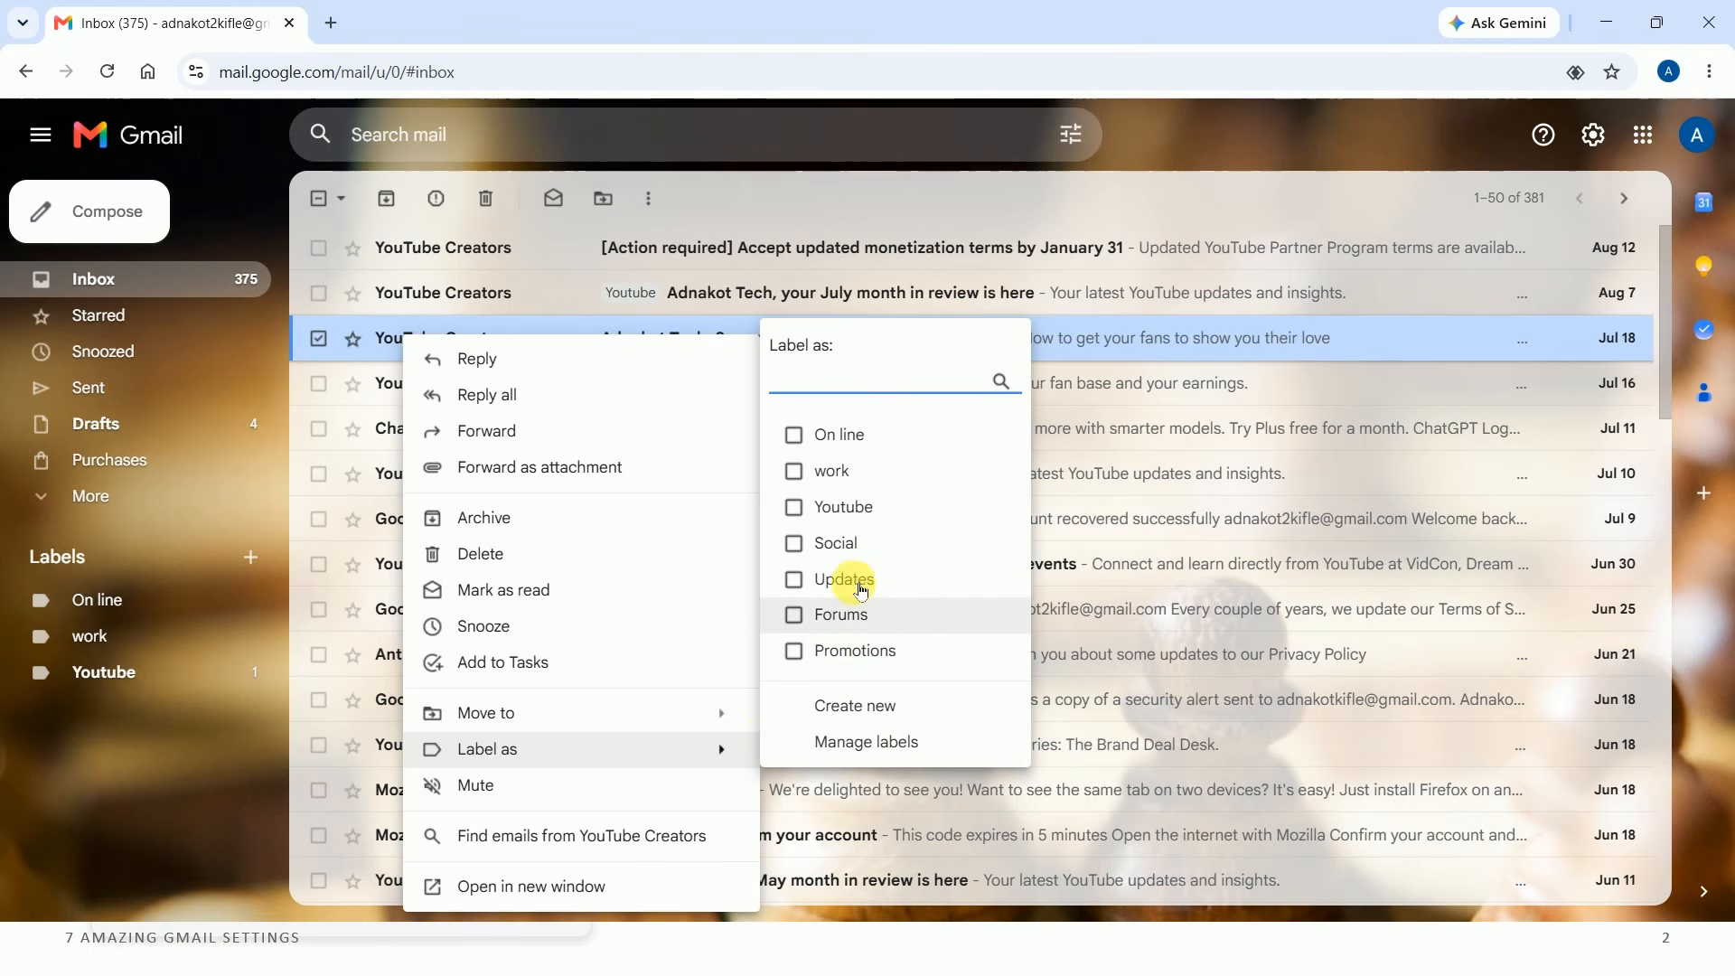
click(807, 508)
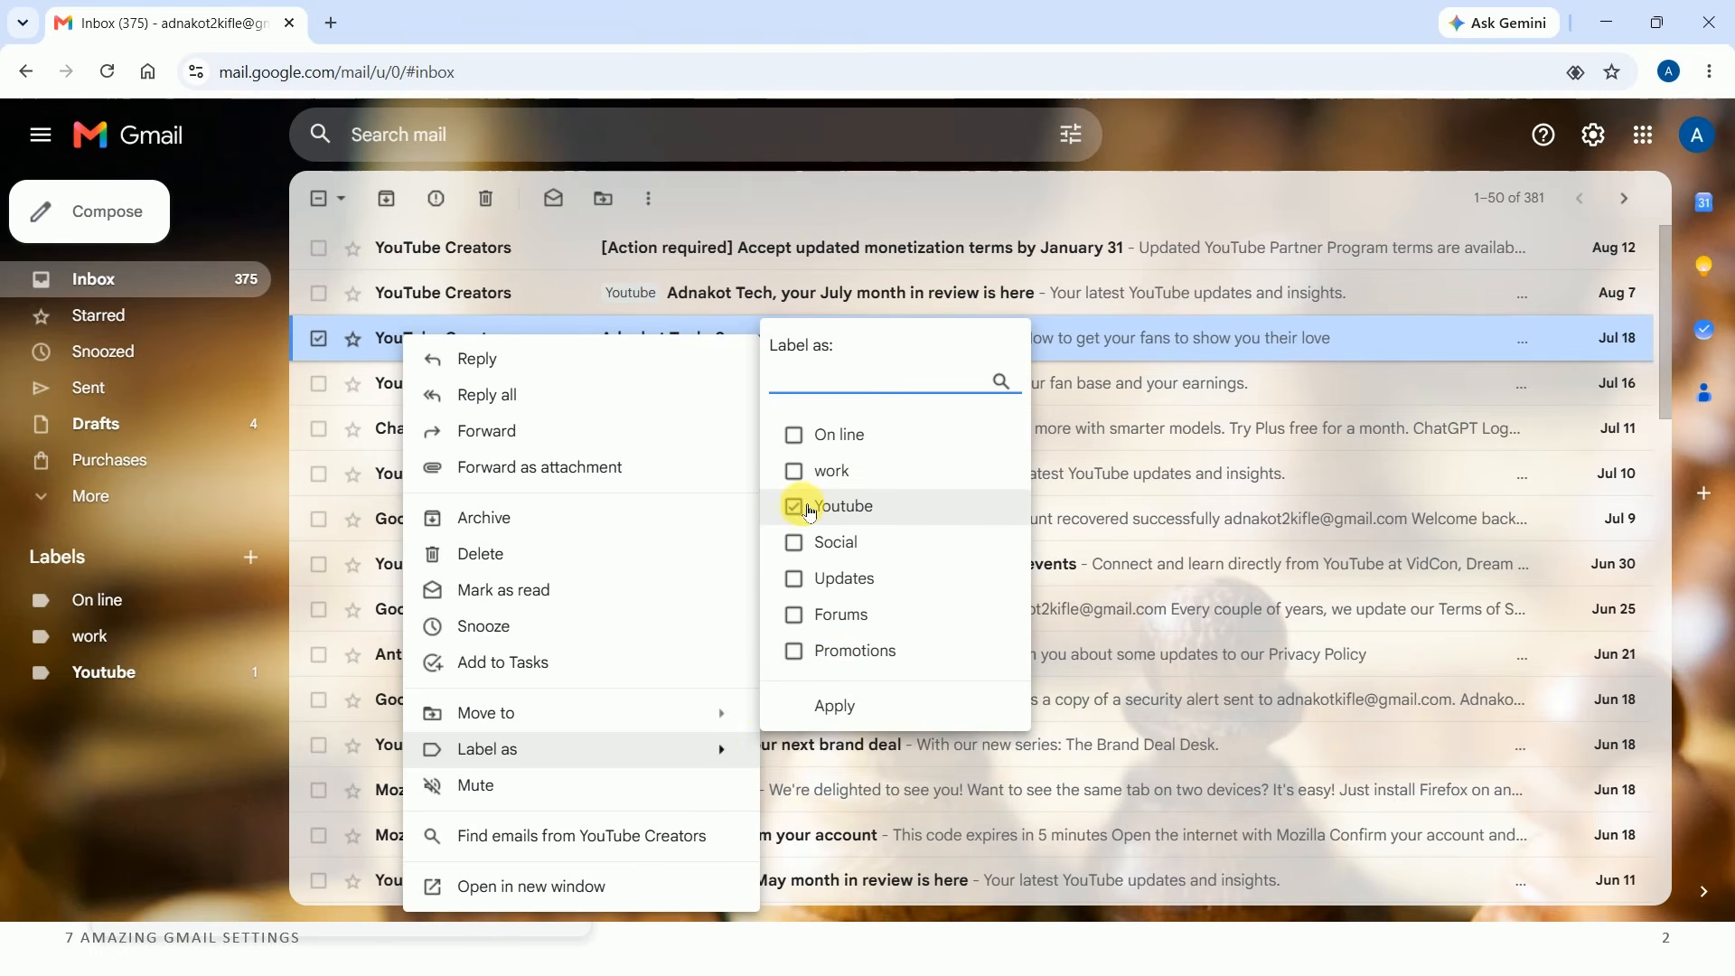
click(833, 706)
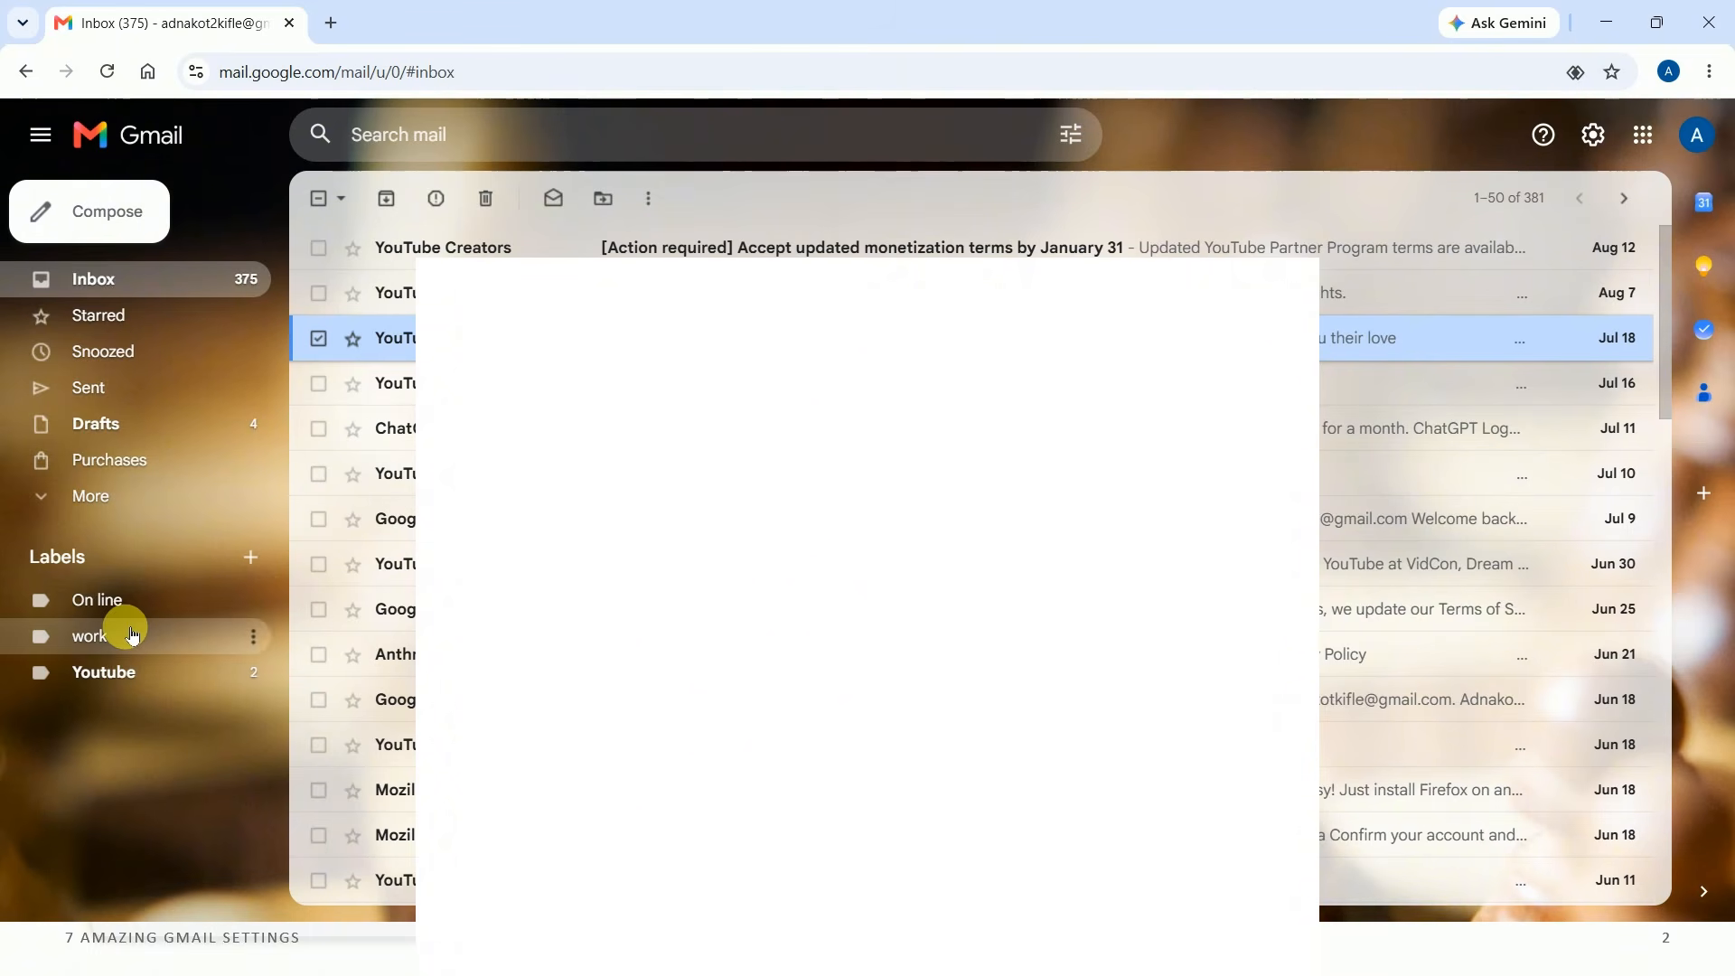
click(111, 689)
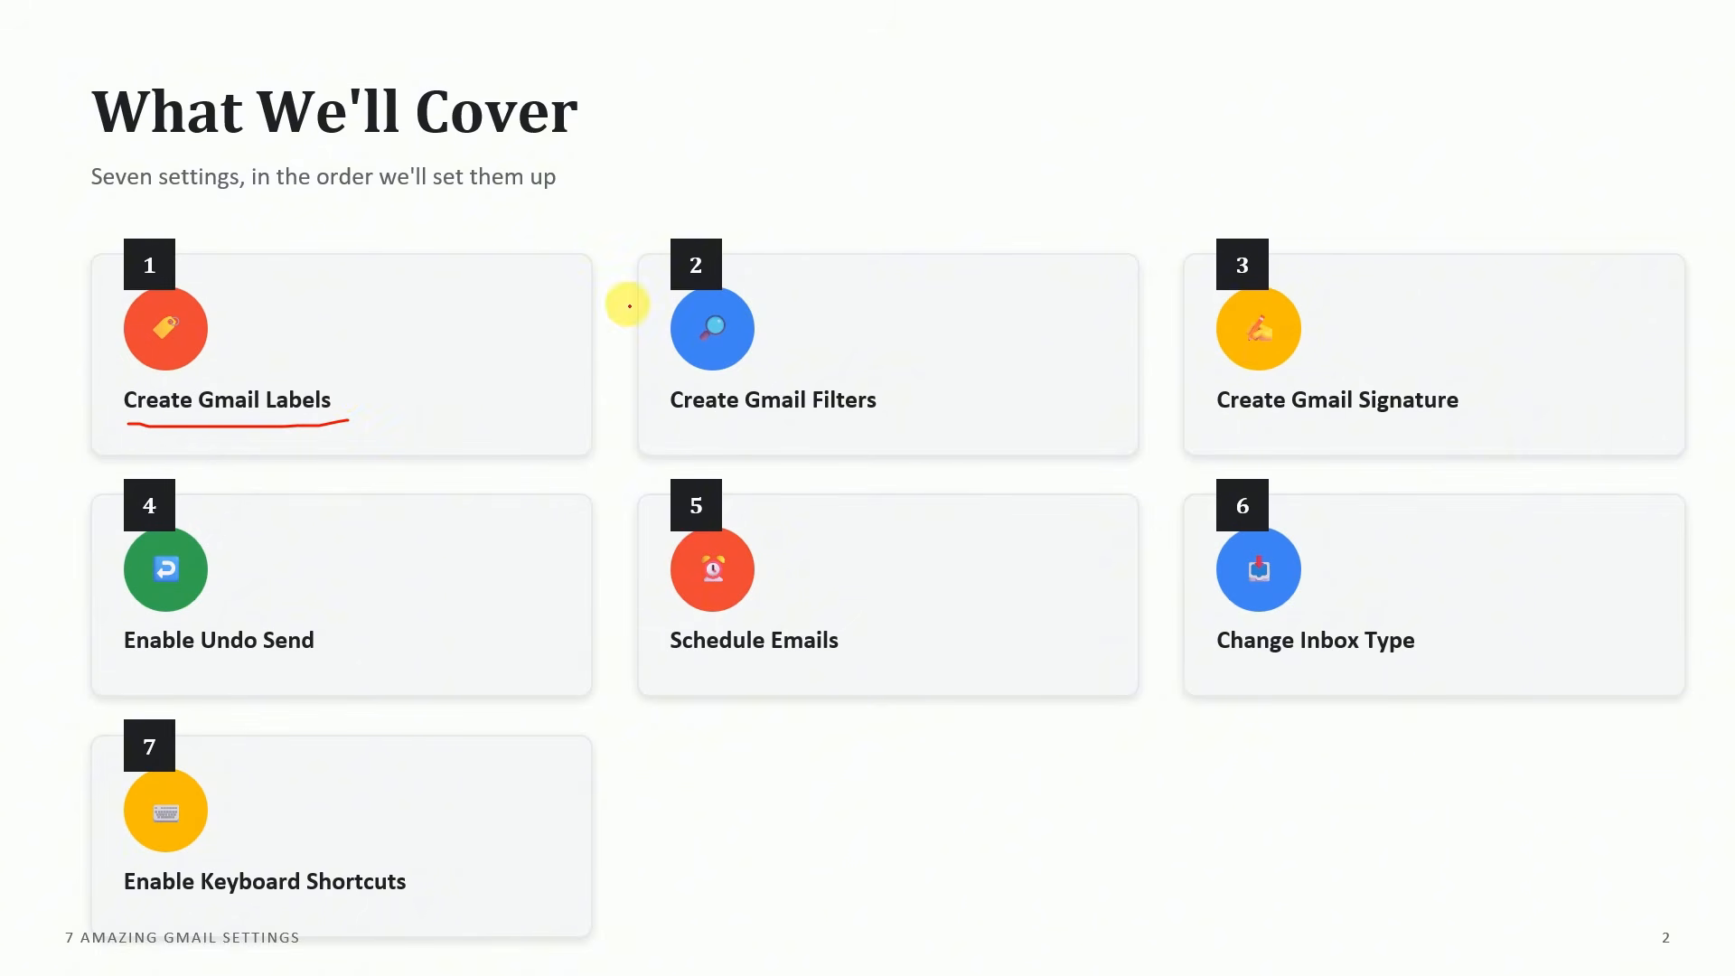
click(695, 222)
mouse_move(695, 223)
mouse_down()
mouse_move(612, 376)
mouse_move(887, 442)
mouse_move(953, 333)
mouse_move(746, 230)
mouse_move(687, 227)
mouse_up()
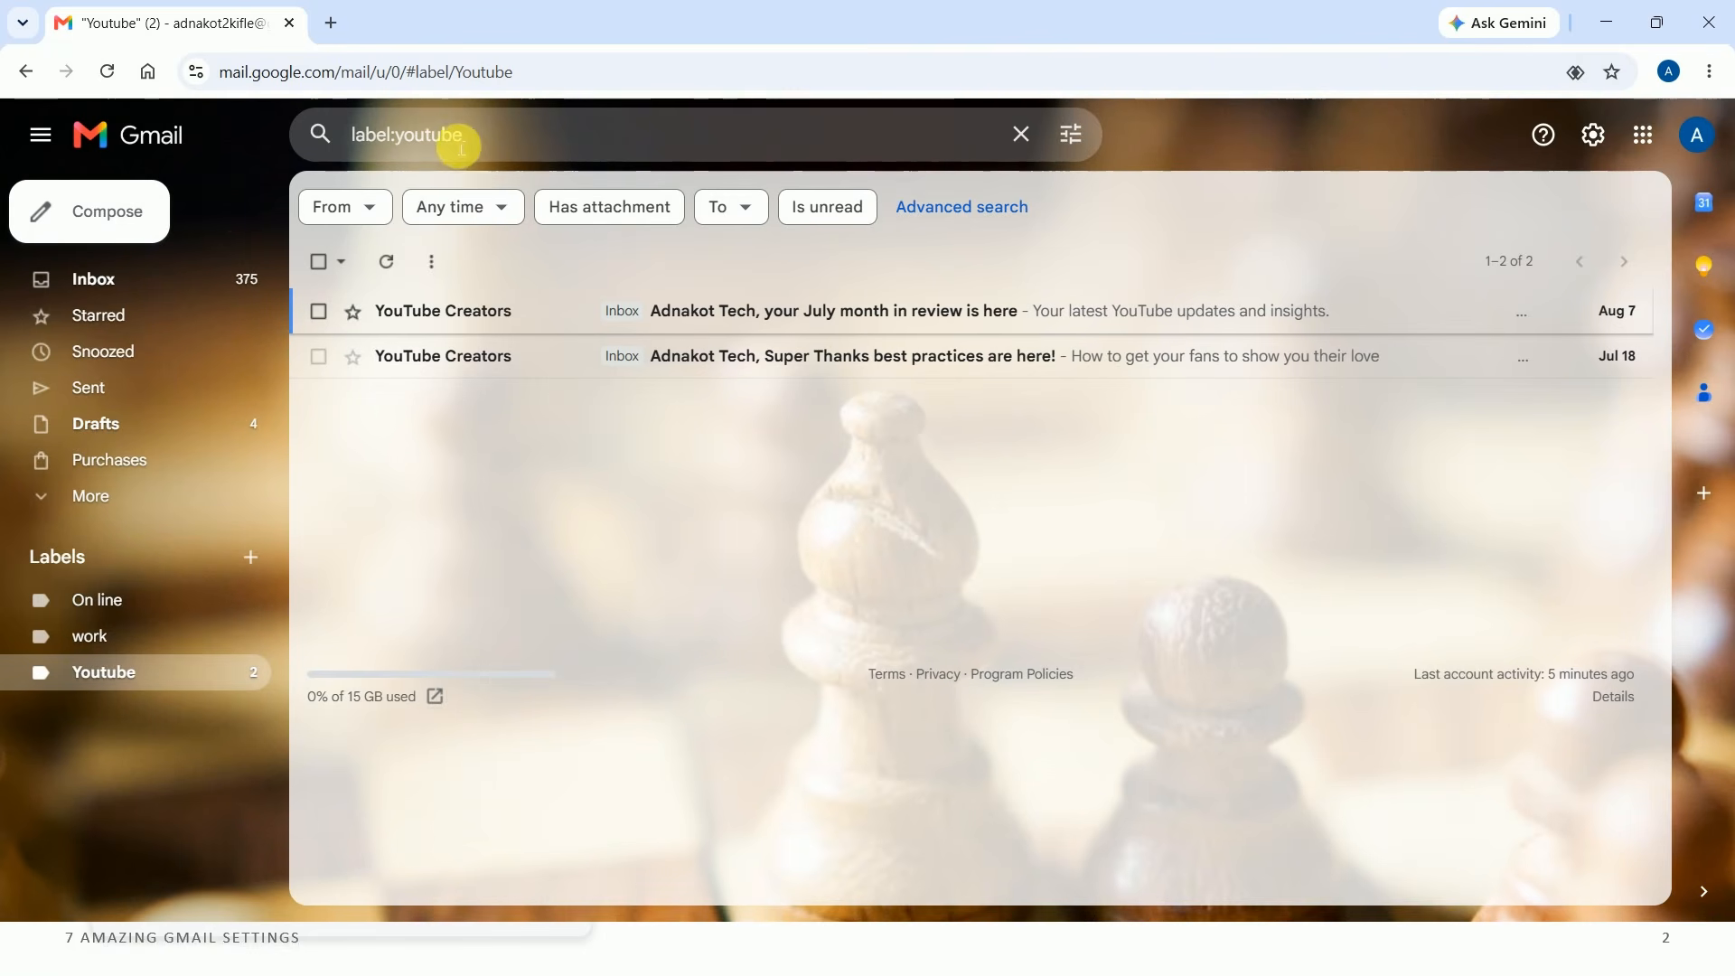
Return to the inbox and search the mail for "from:youtube"
click(107, 267)
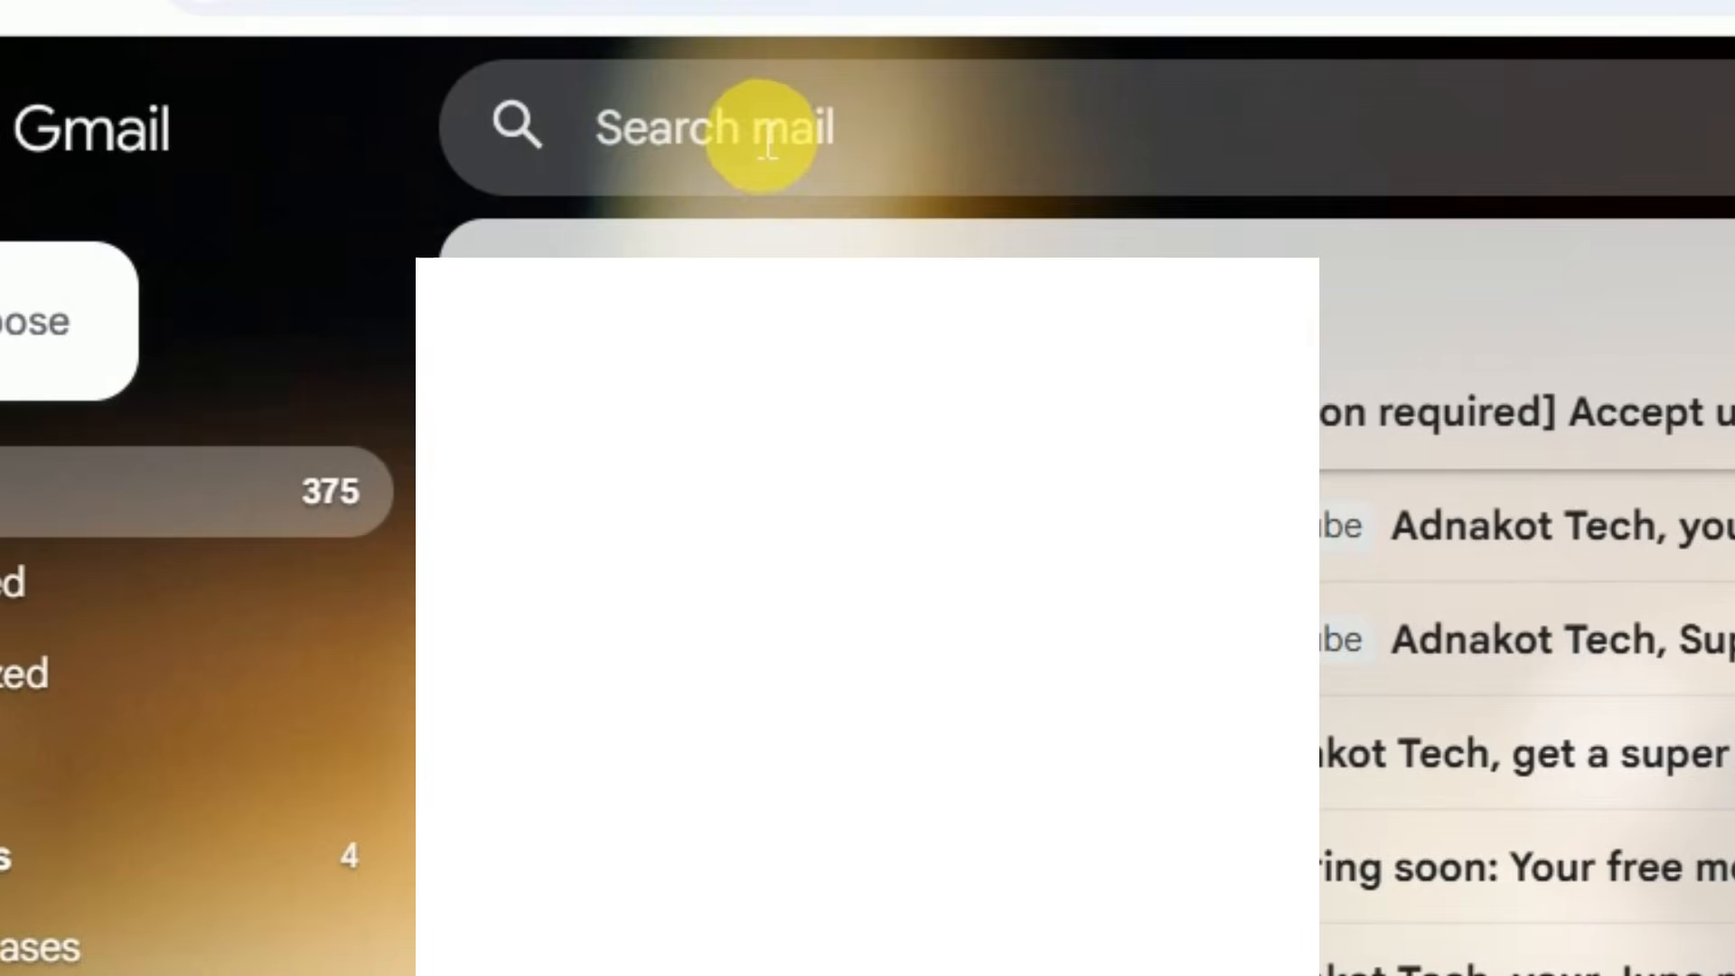
click(767, 146)
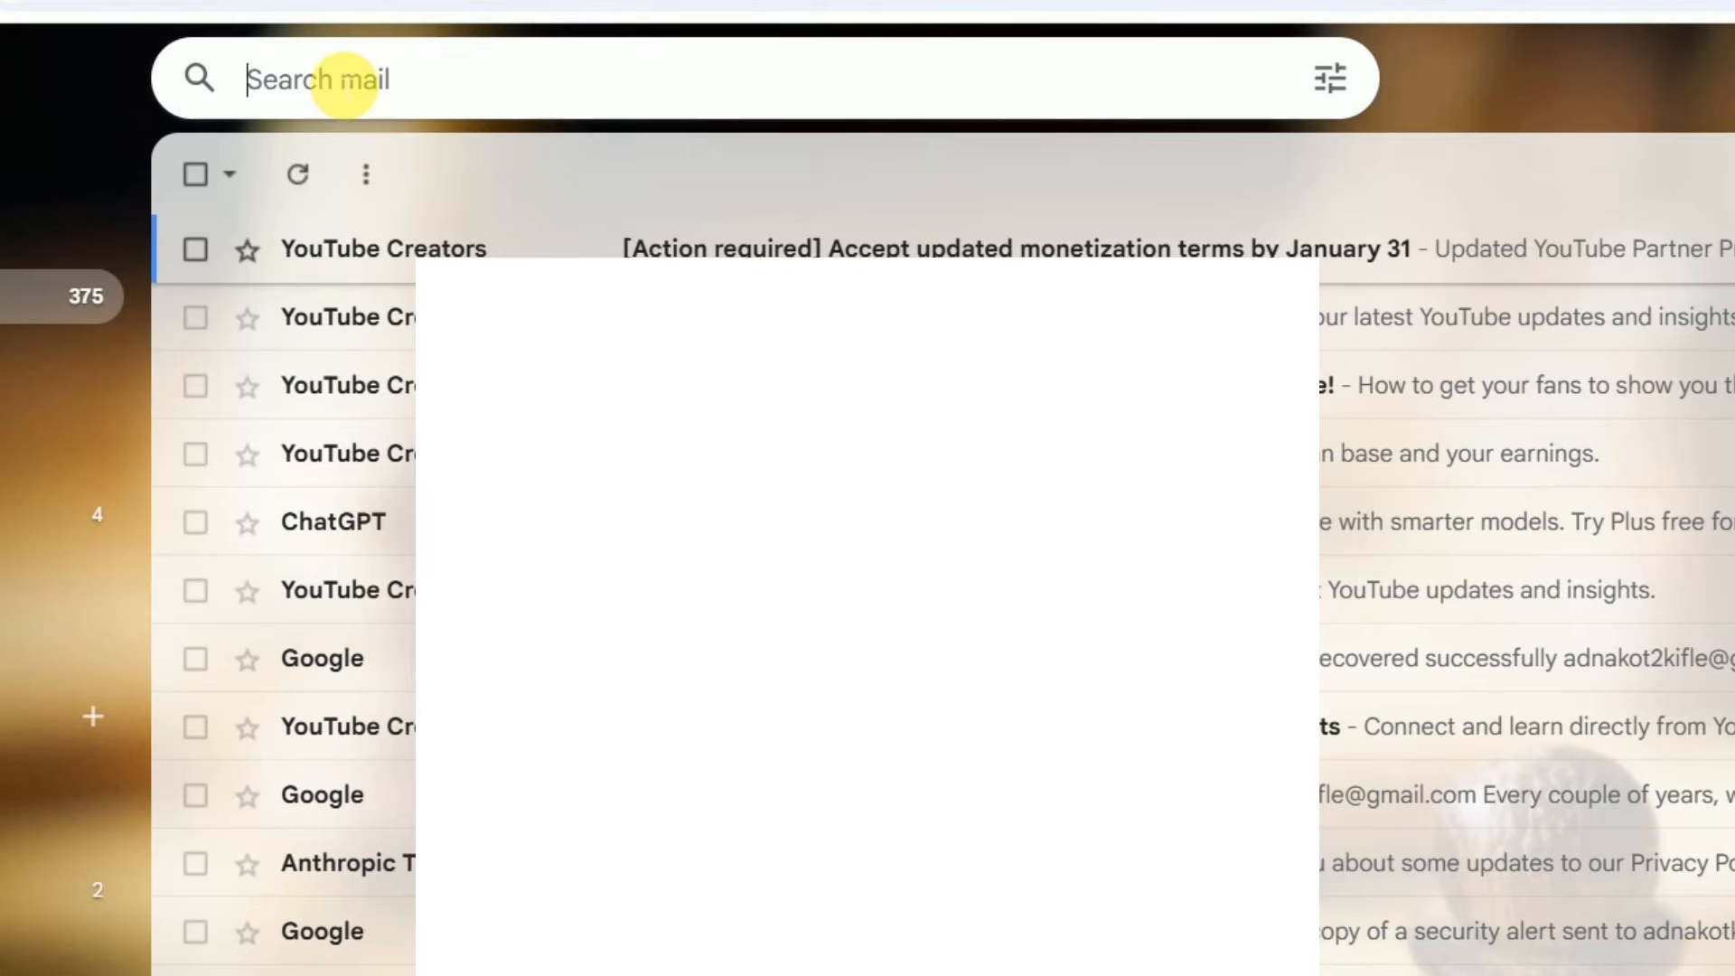
text(from)
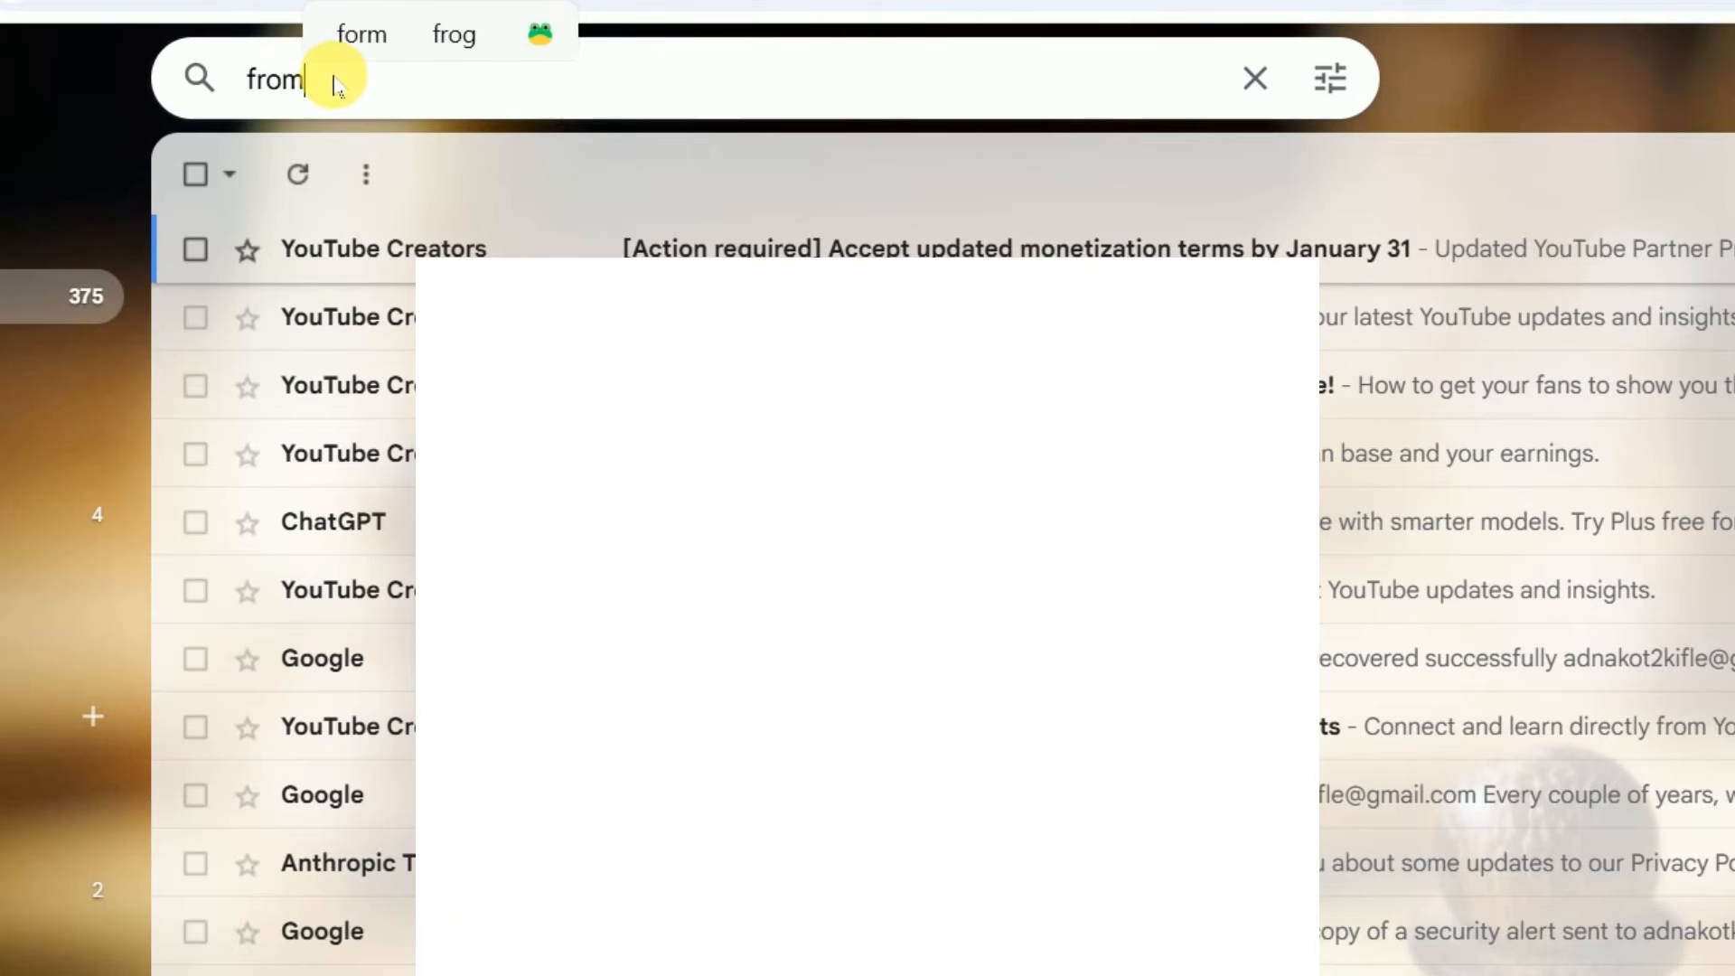
text(:you)
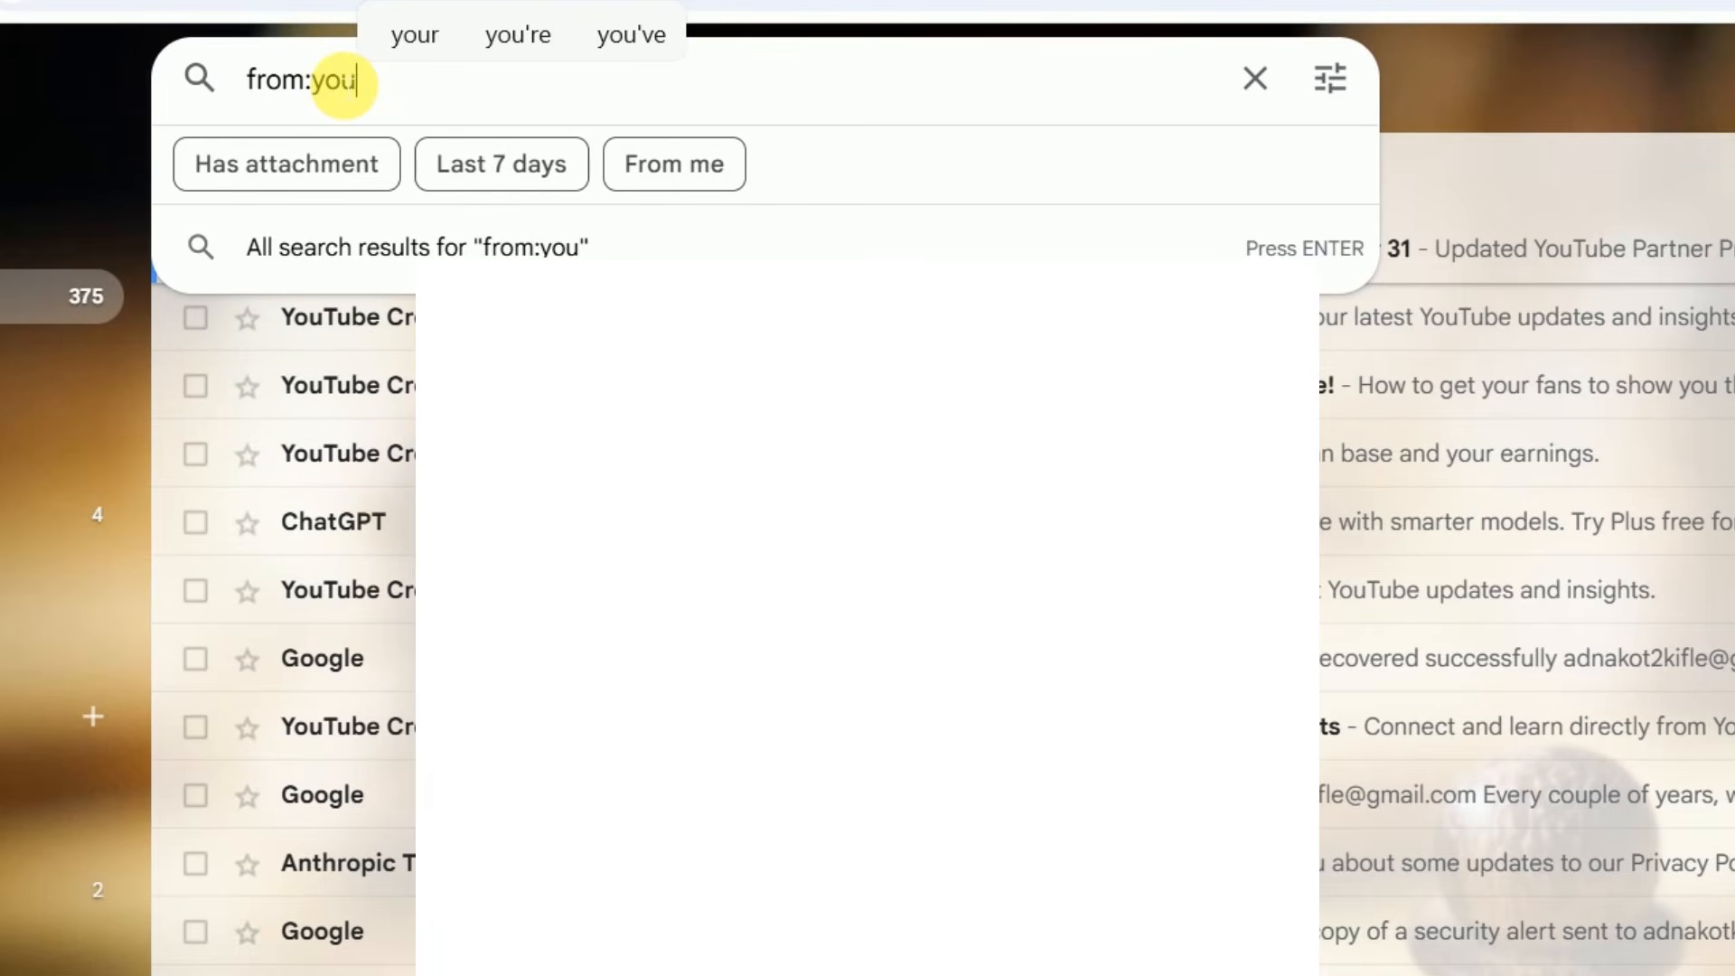
text(tube)
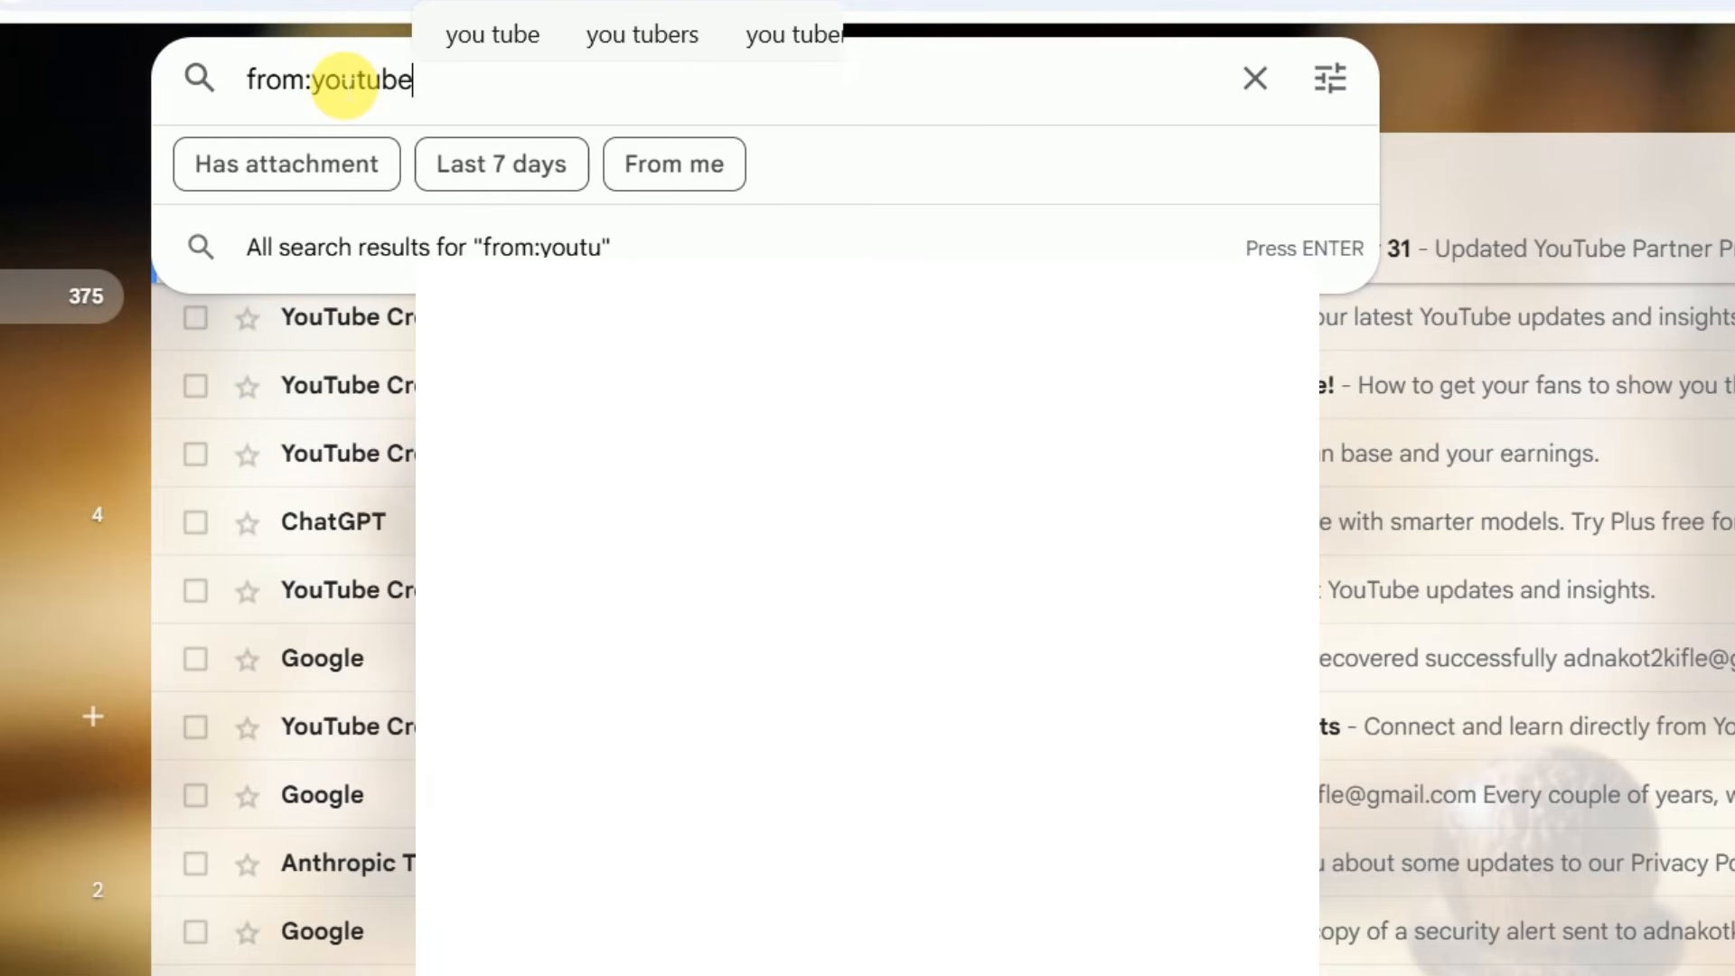
key(Return)
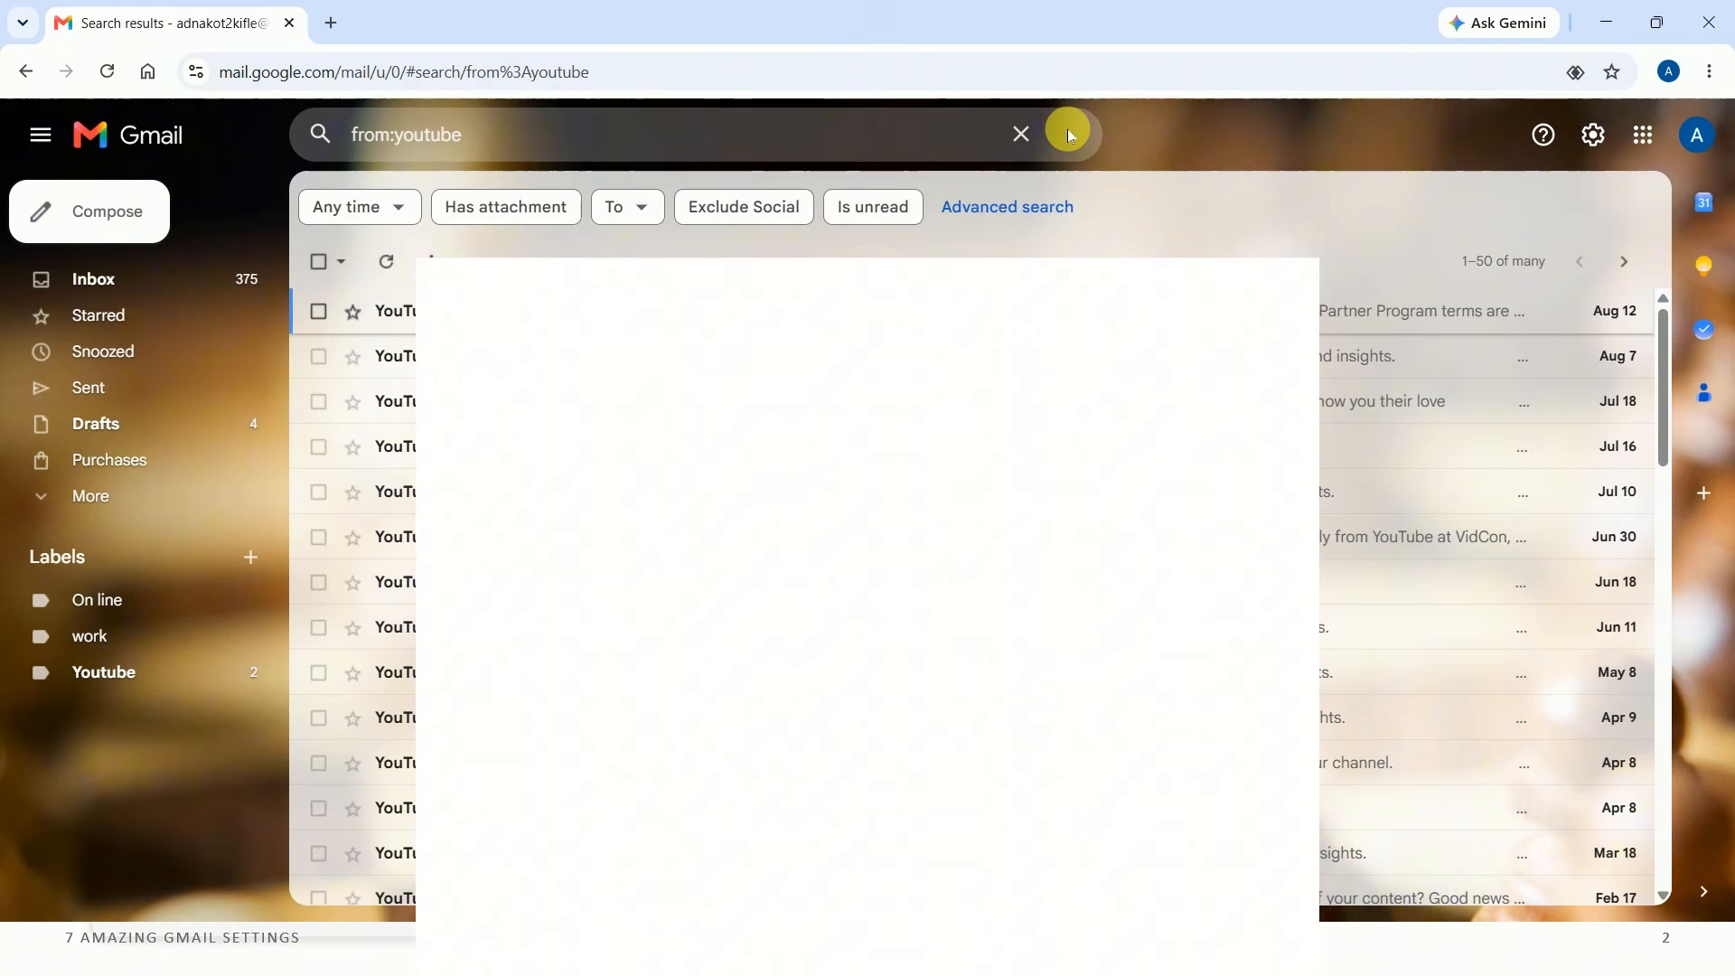
Create a filter for mail from youtube that skips the inbox, applies the Youtube label, and also covers matching conversations
click(1254, 101)
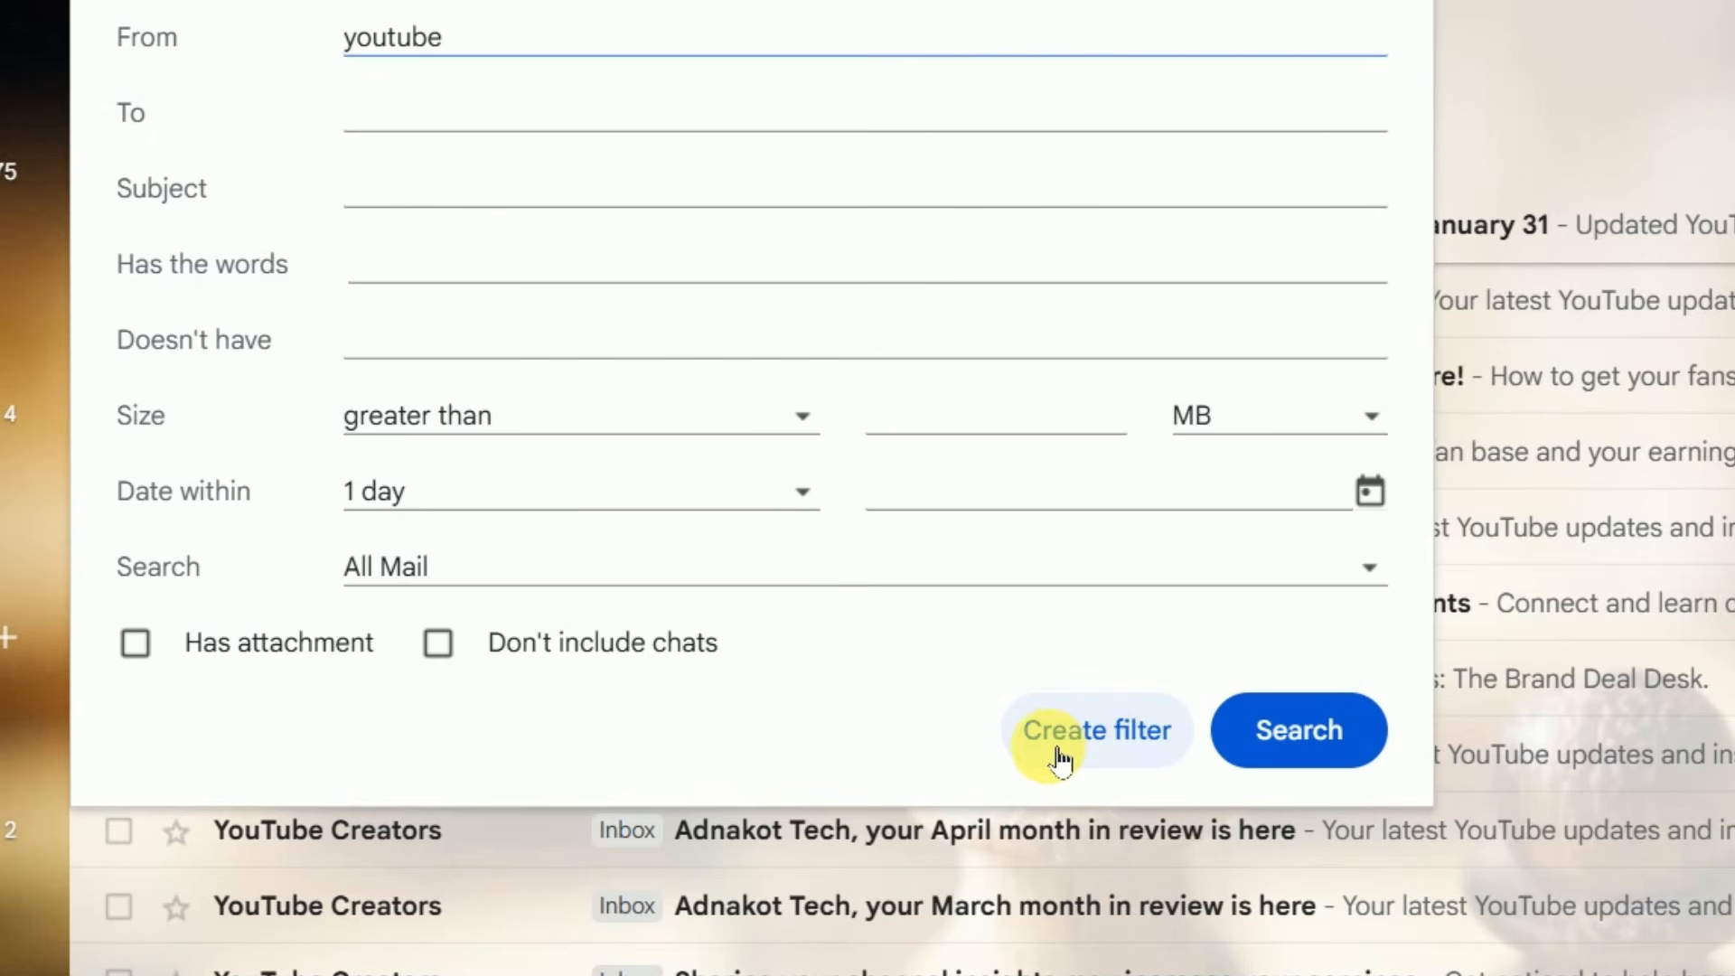
click(1121, 747)
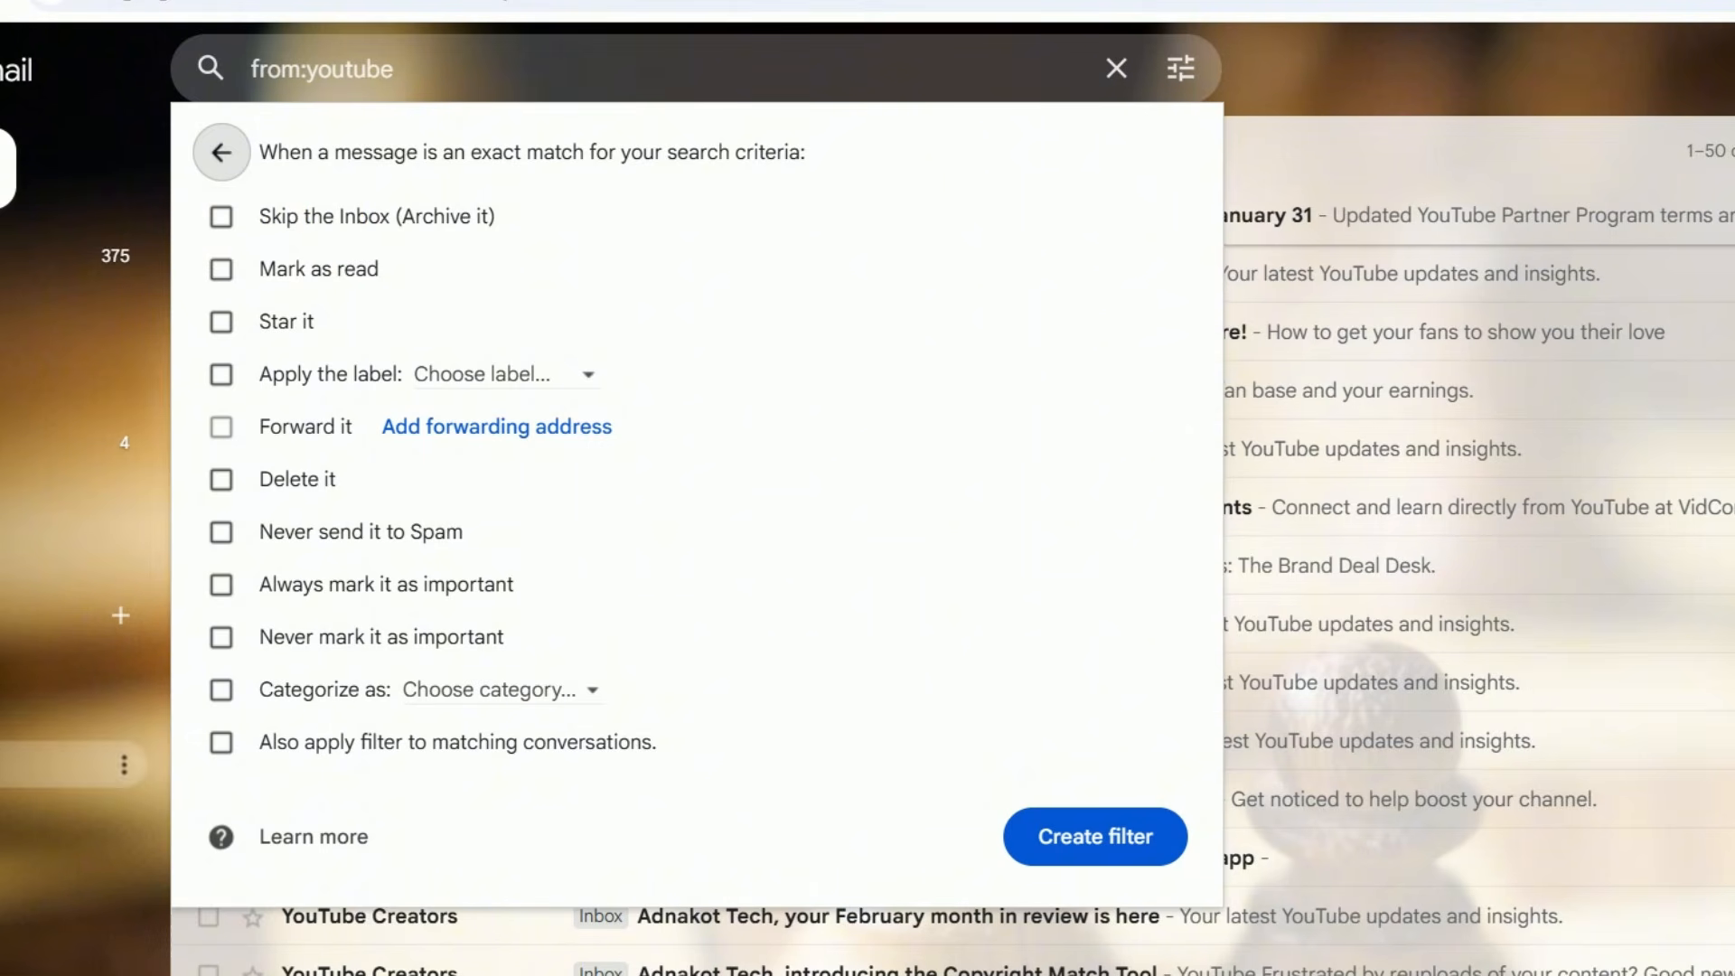
click(221, 219)
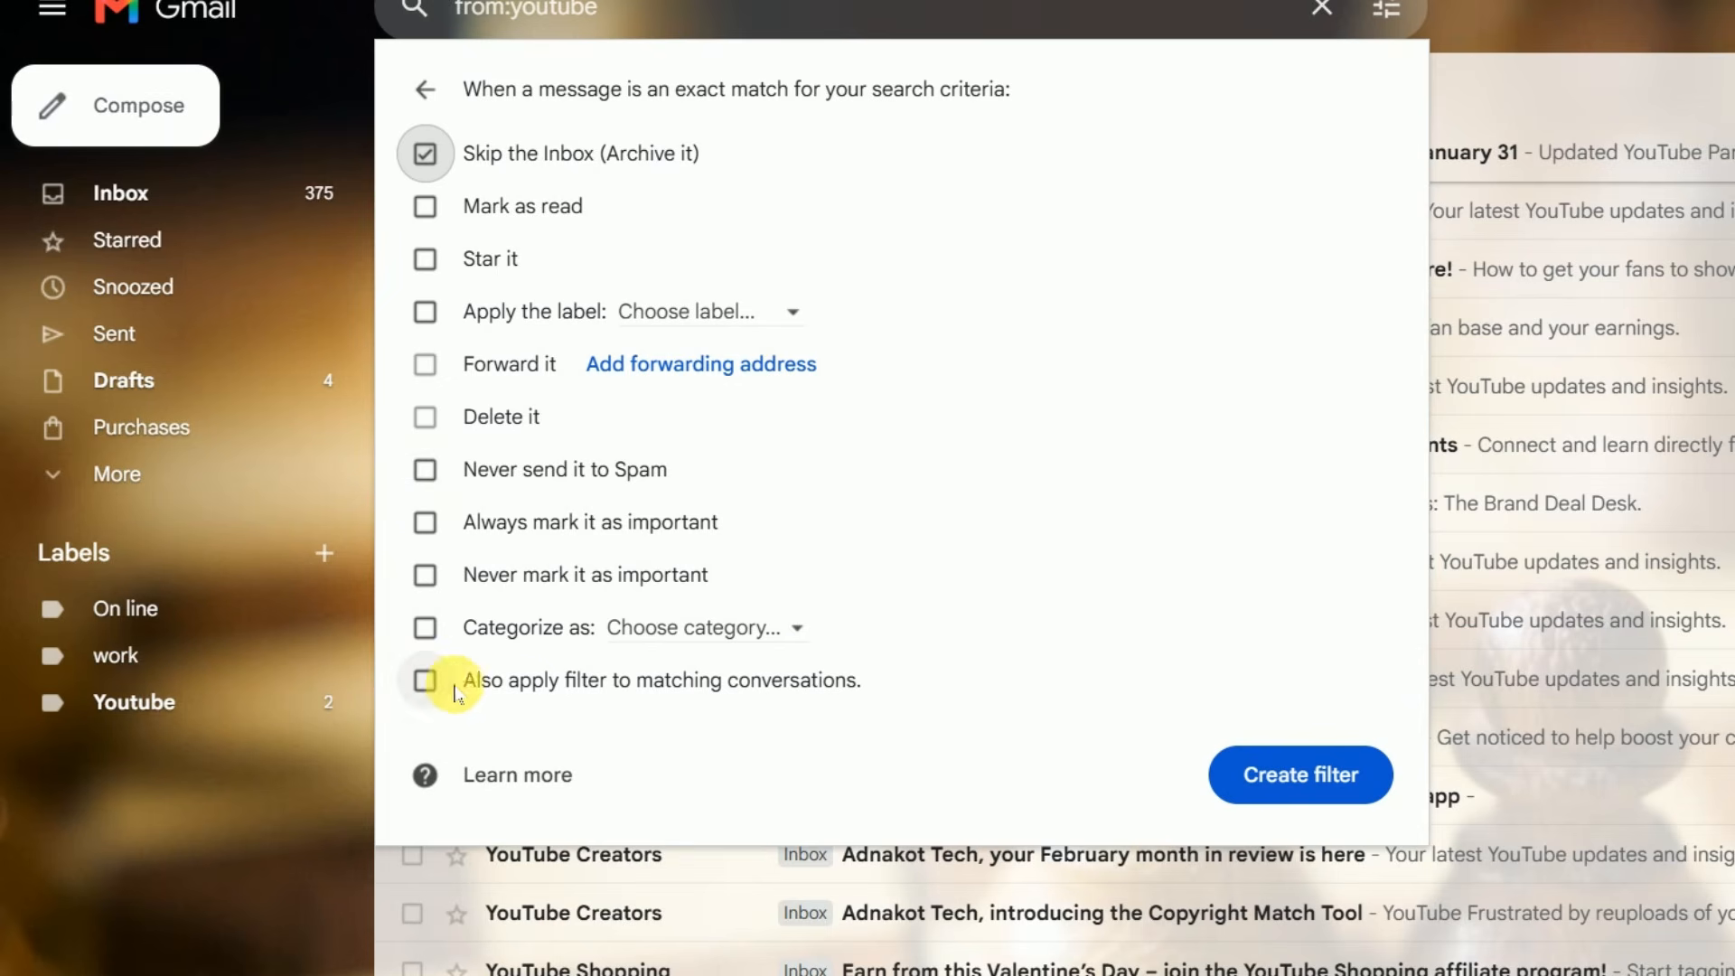
click(425, 682)
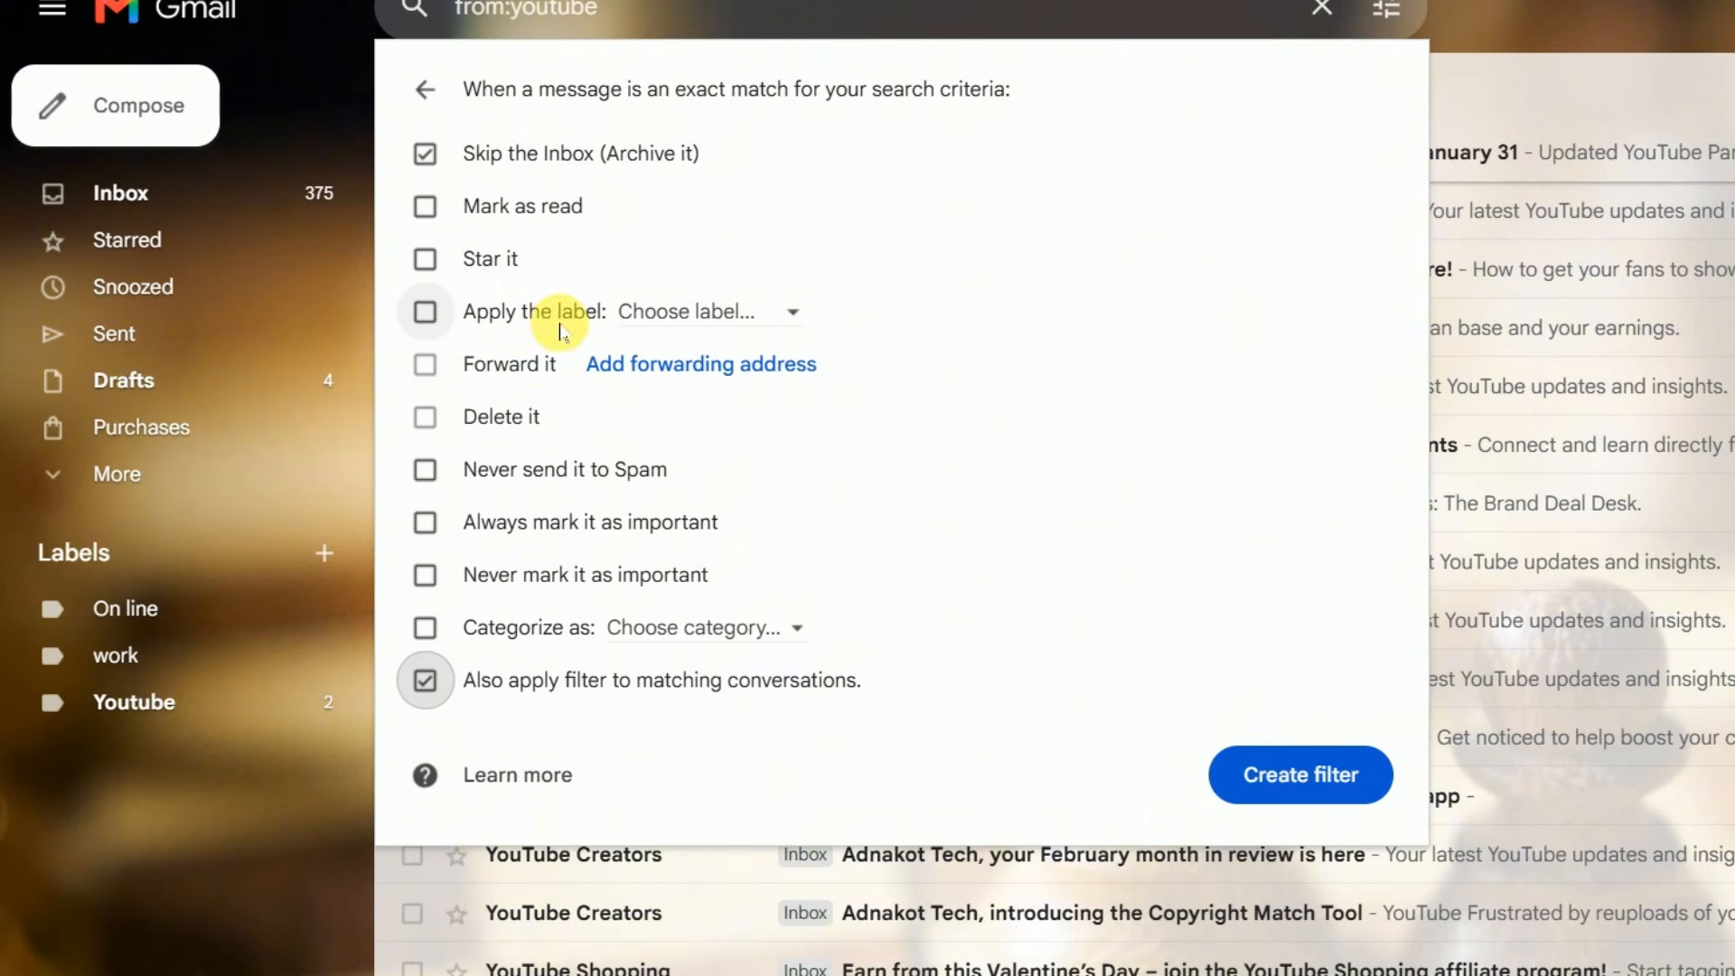
click(792, 313)
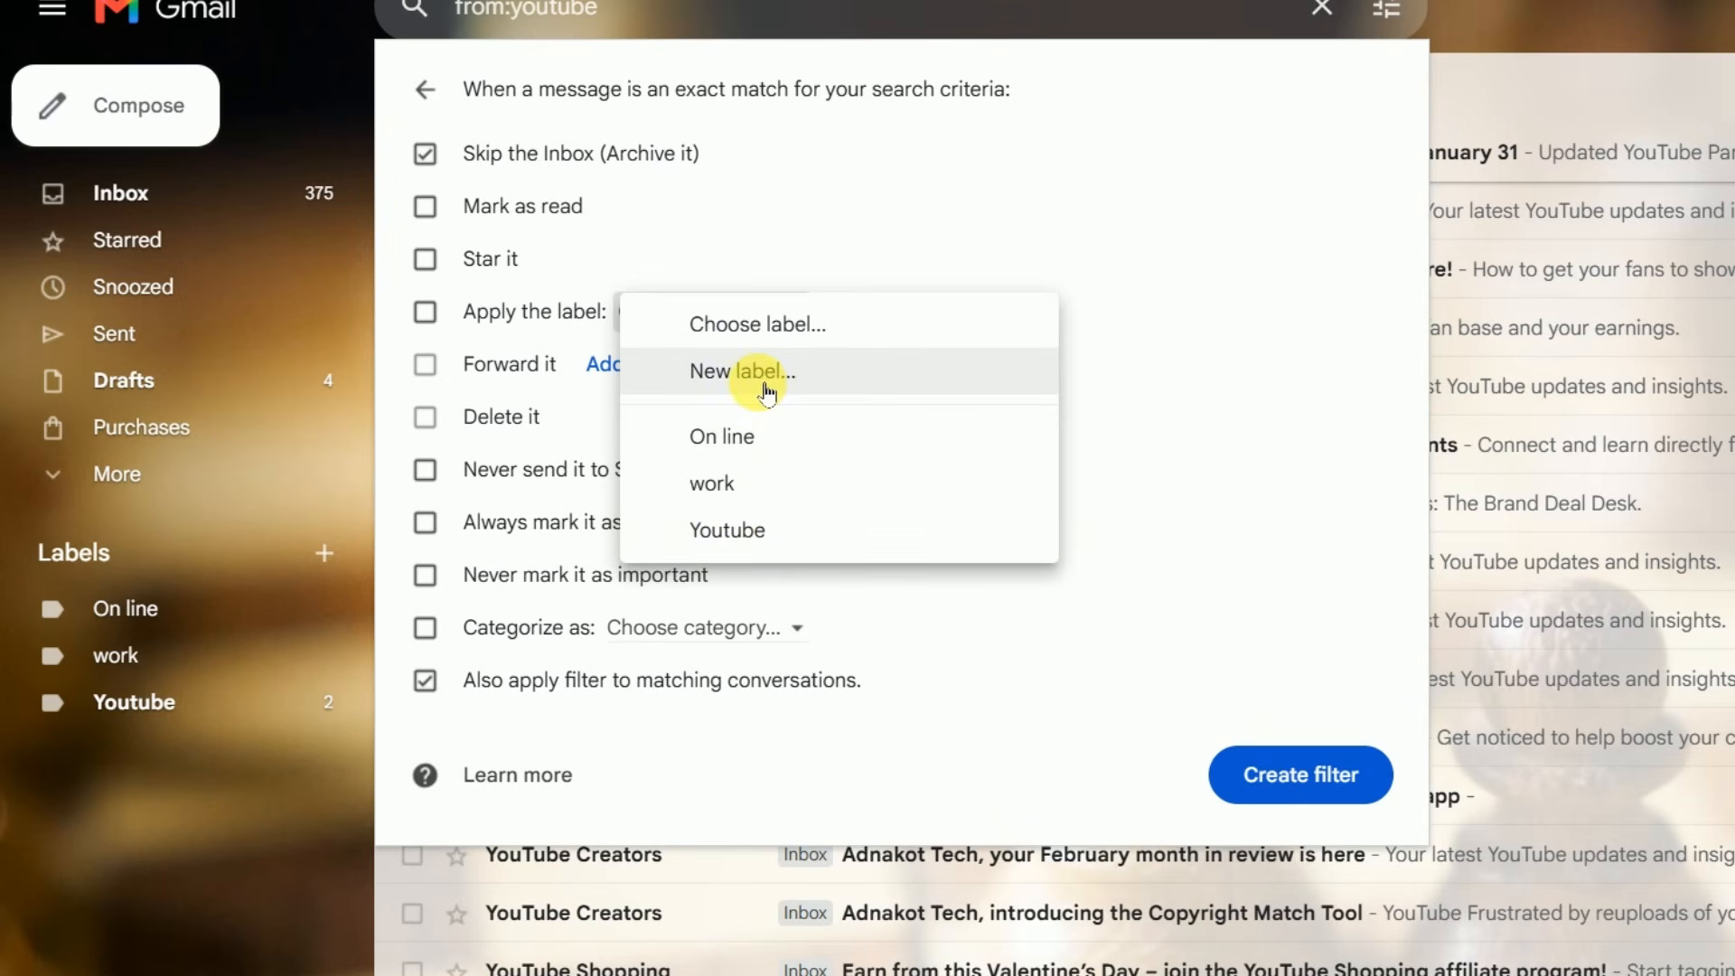
click(747, 528)
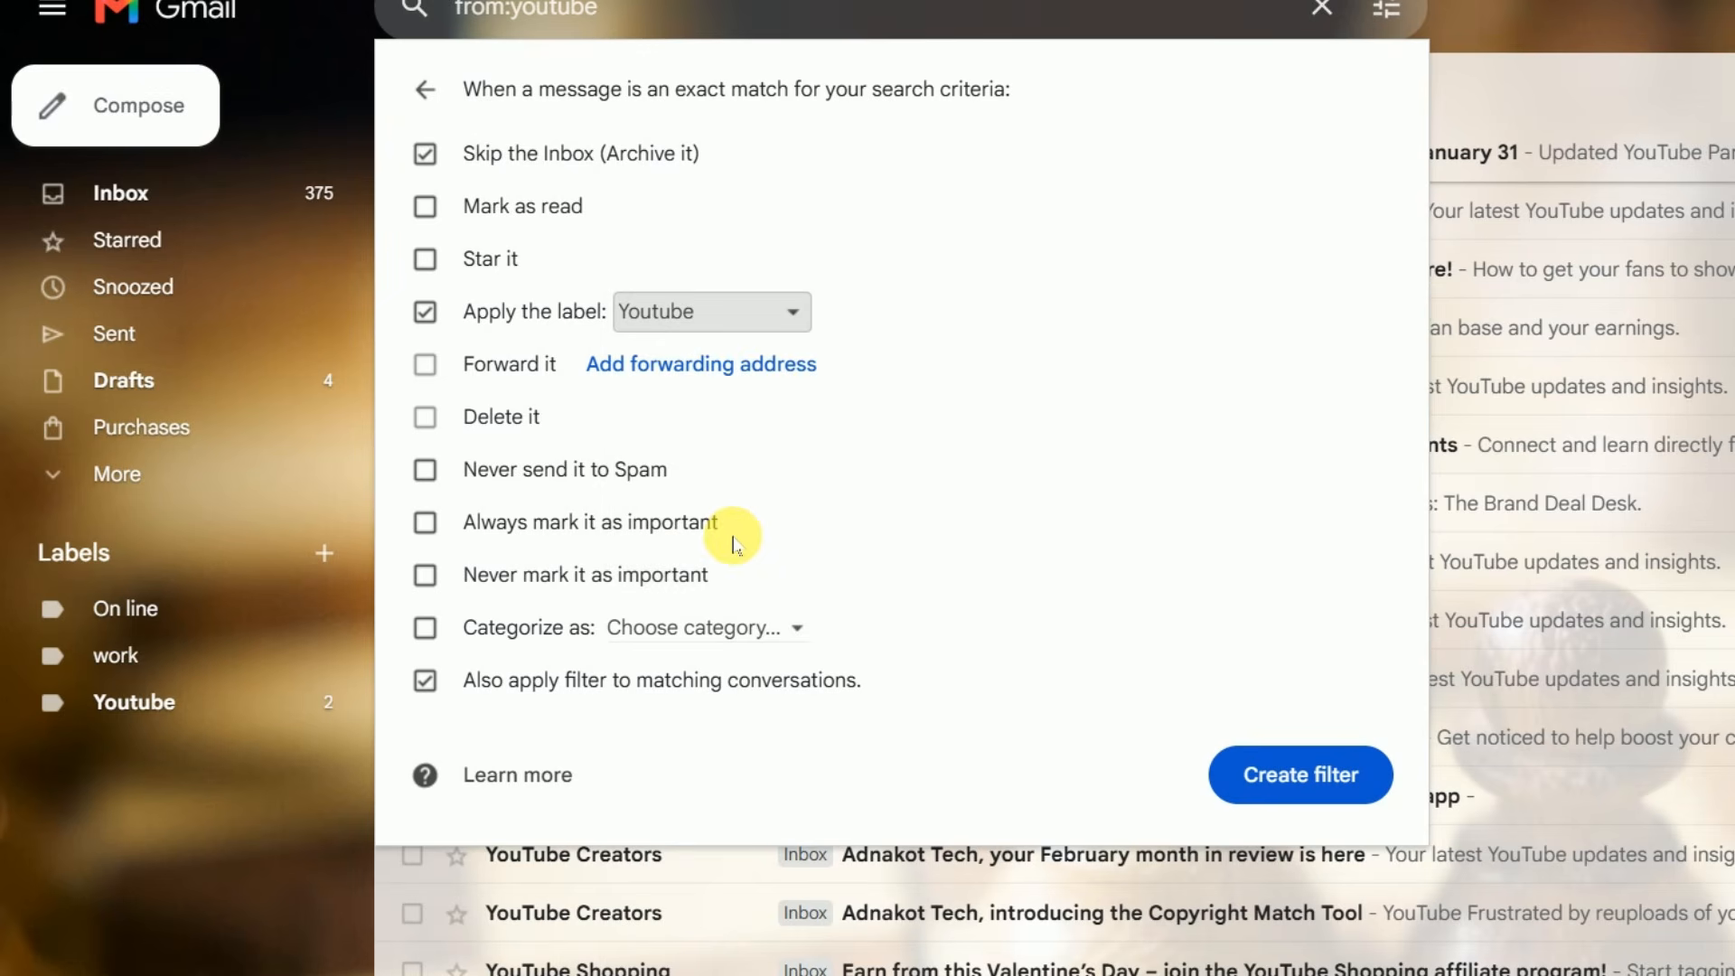
click(1287, 775)
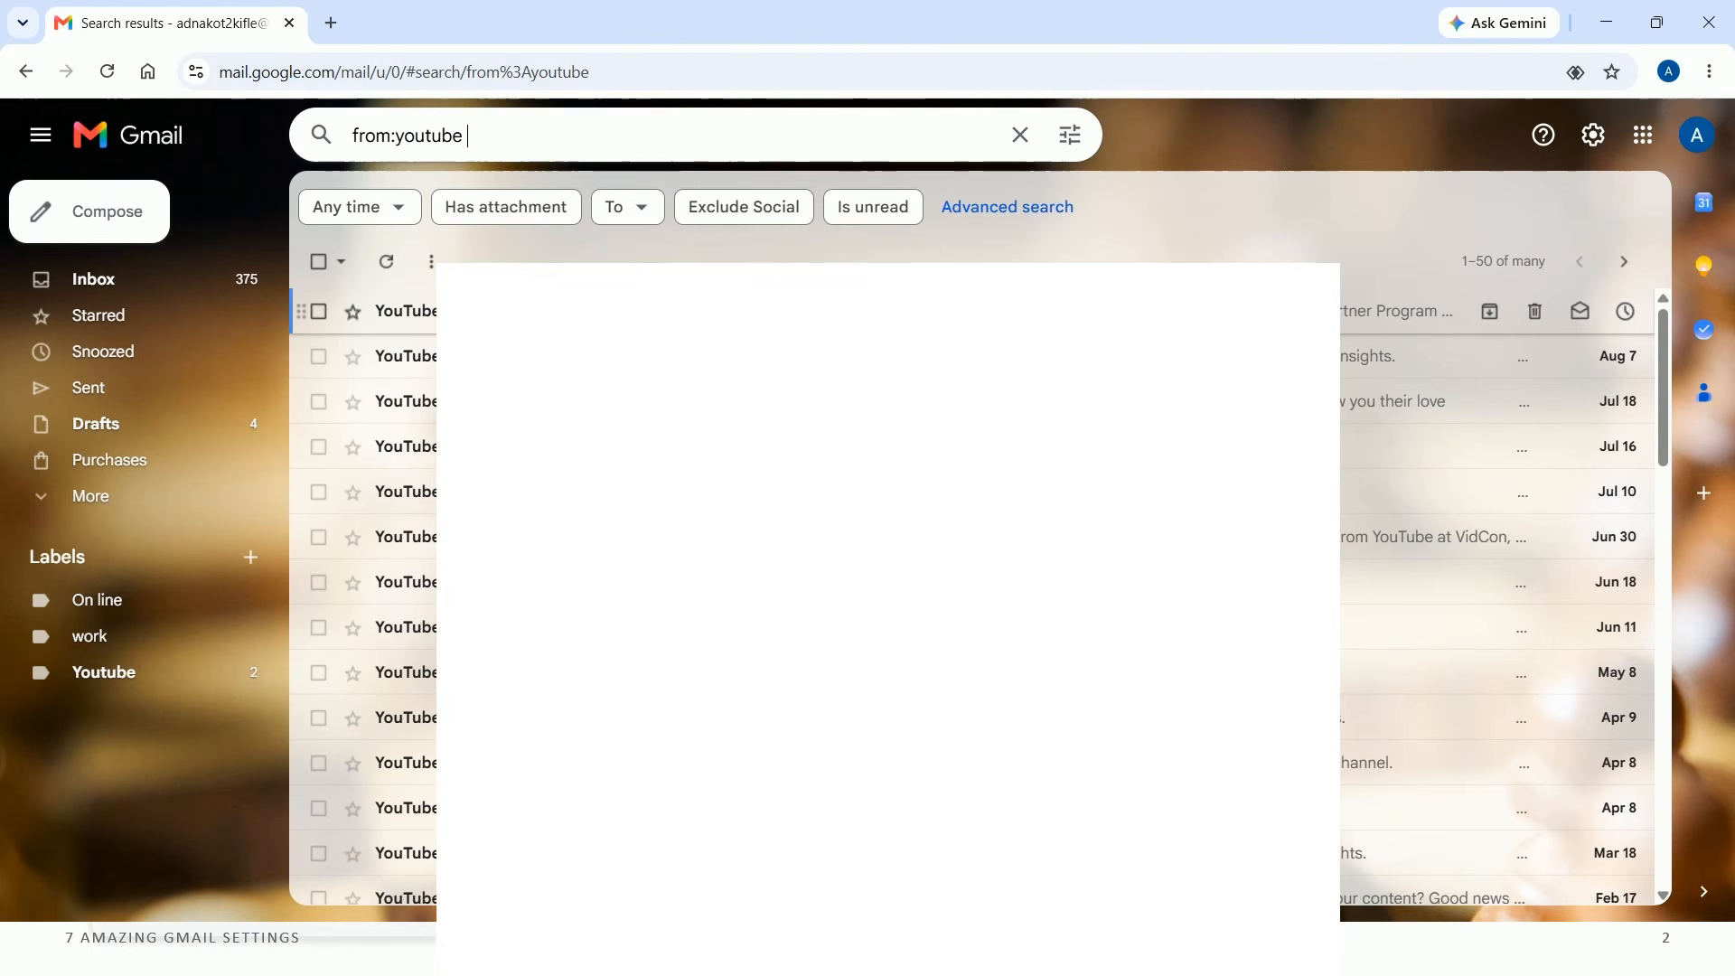
Review the emails filed under the Youtube label and check the inbox for remaining YouTube messages
click(142, 675)
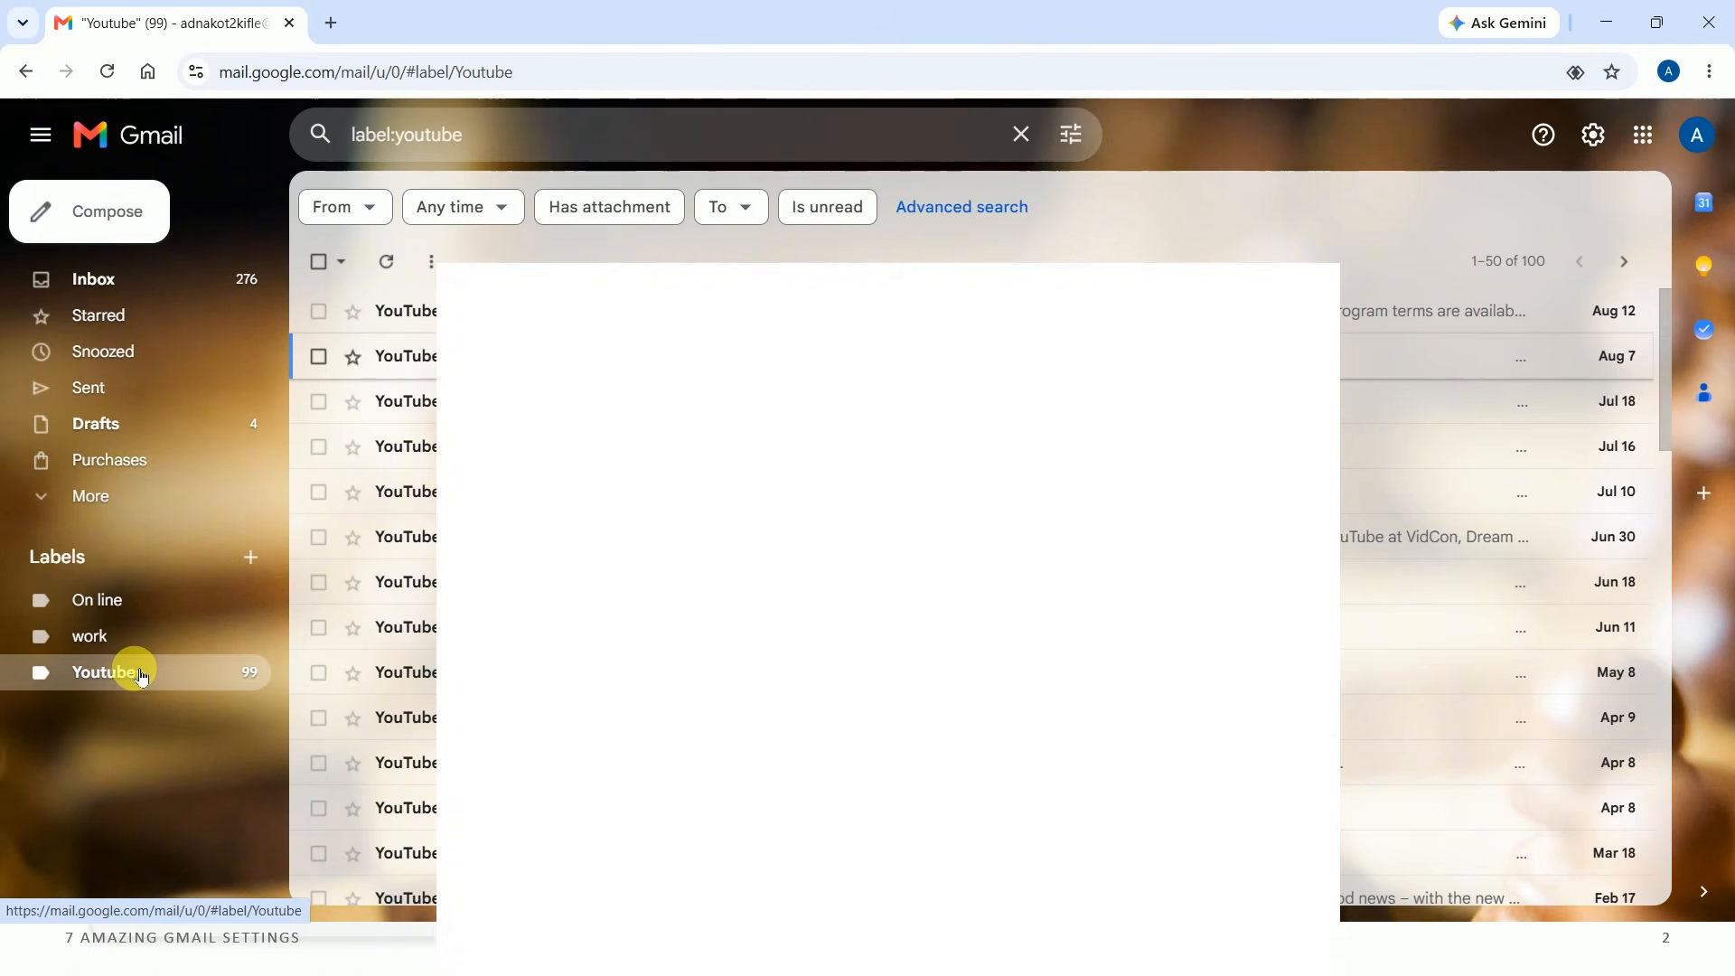
scroll(1447, 493, down, 10)
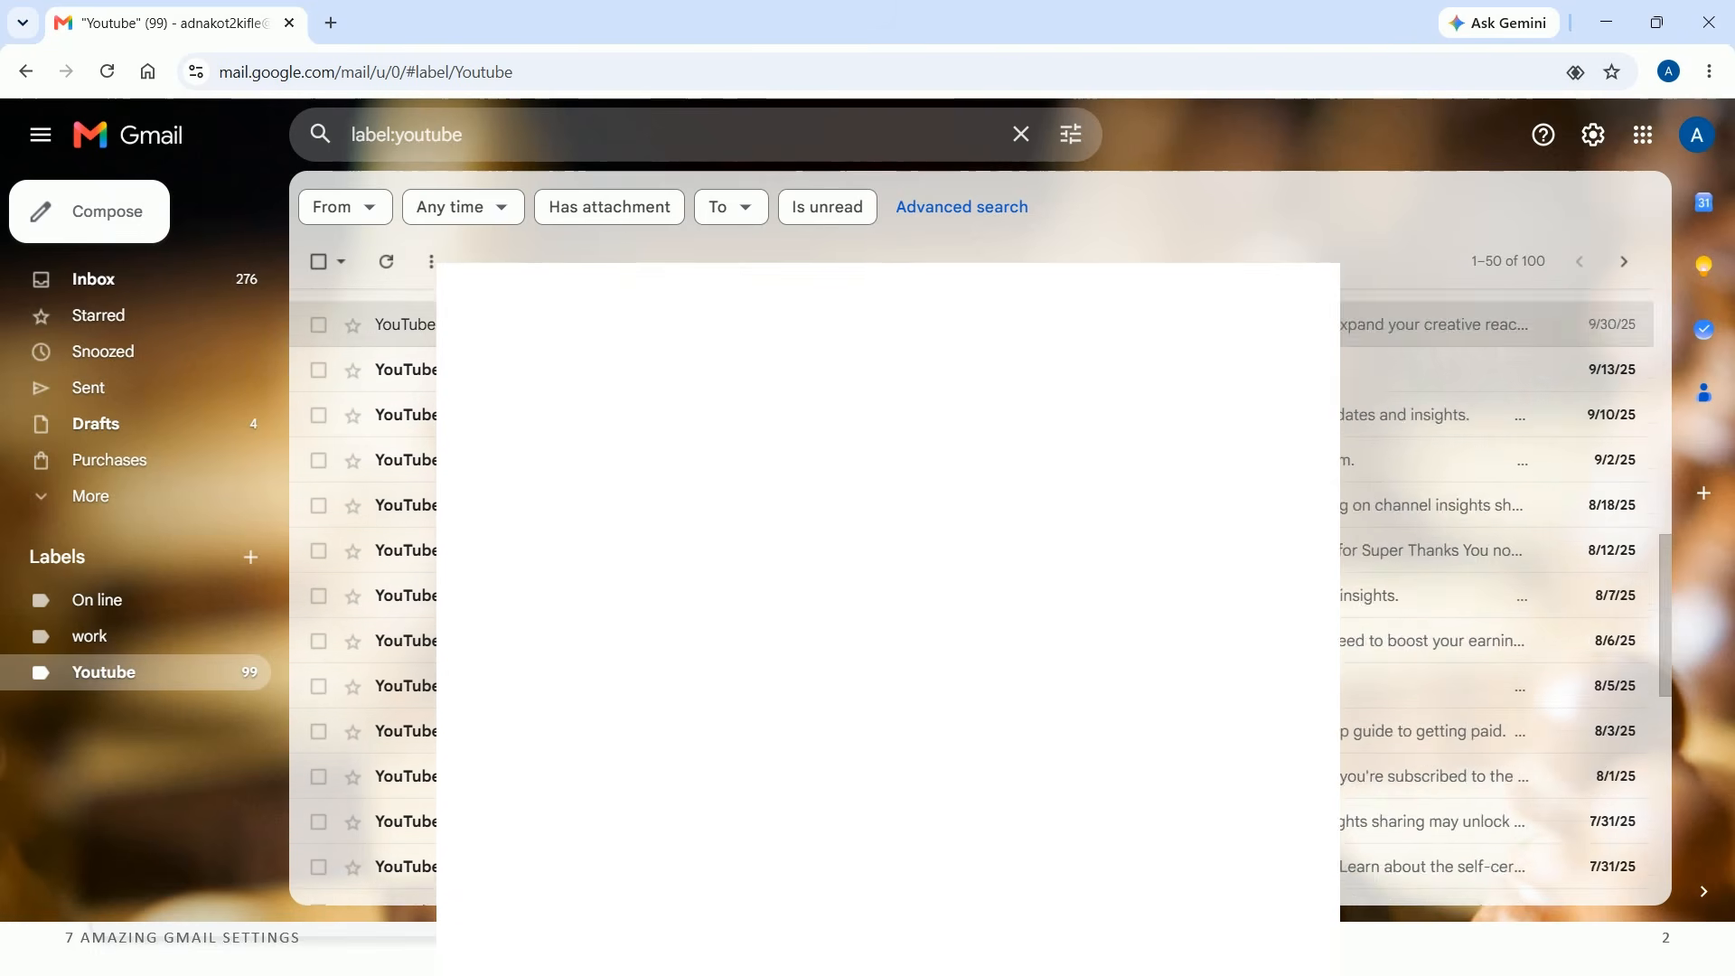
scroll(994, 597, down, 5)
scroll(994, 596, up, 8)
click(116, 276)
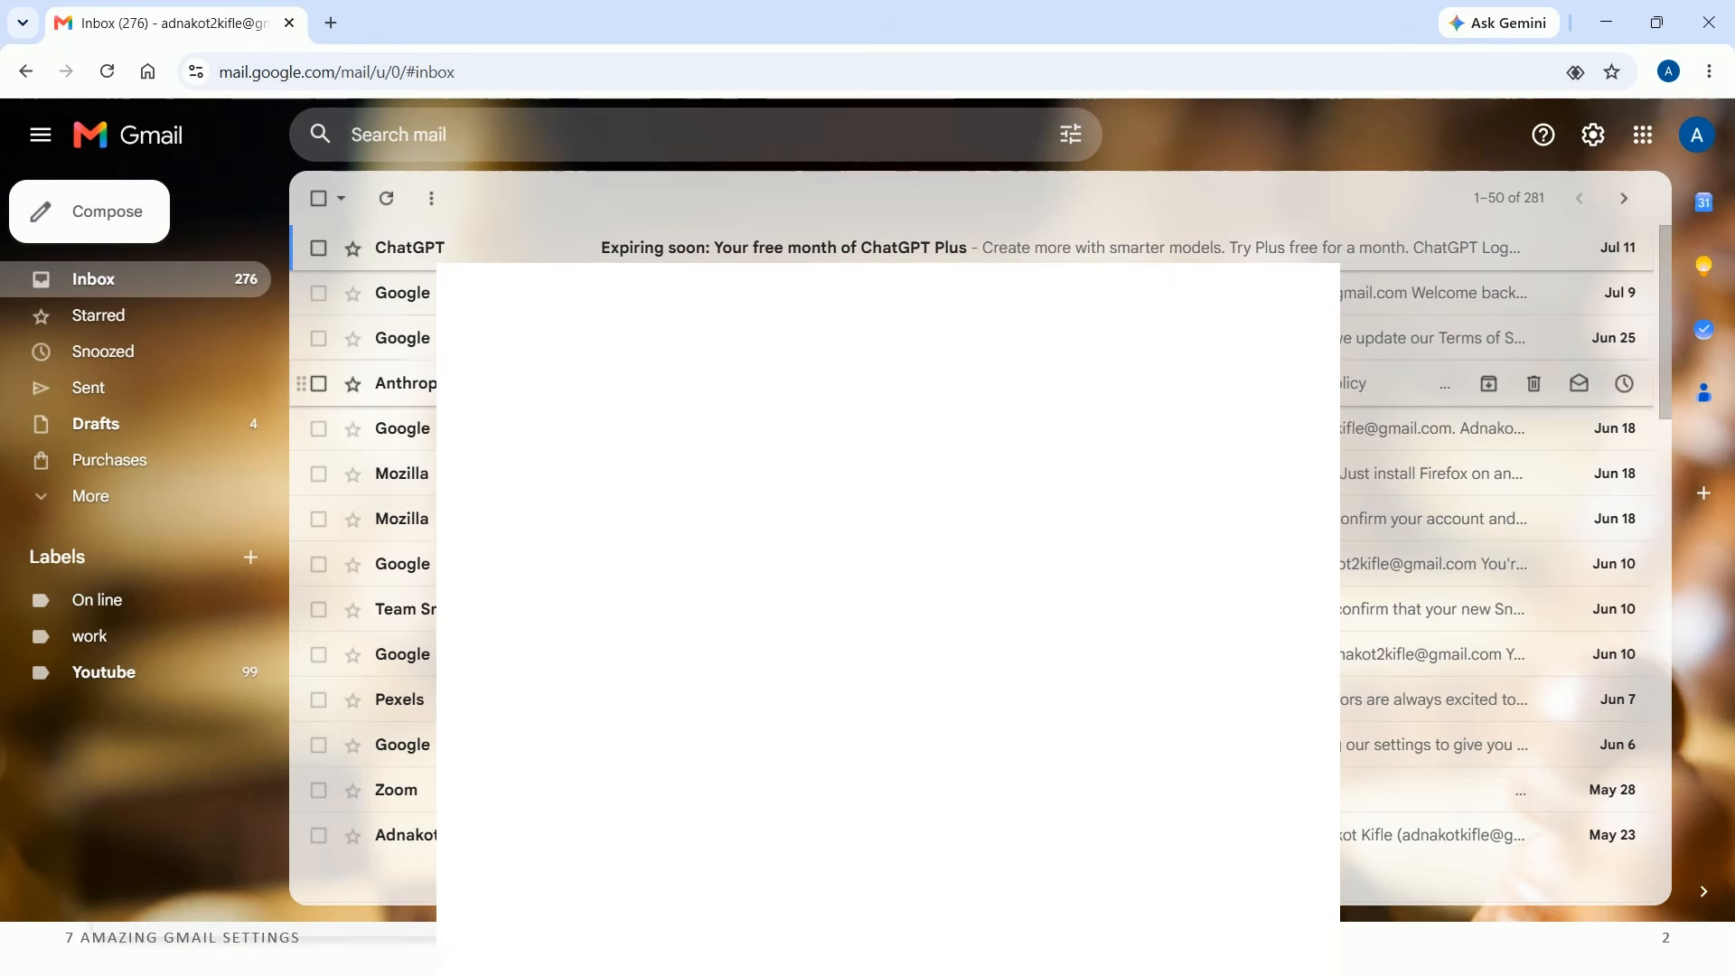
scroll(904, 518, down, 4)
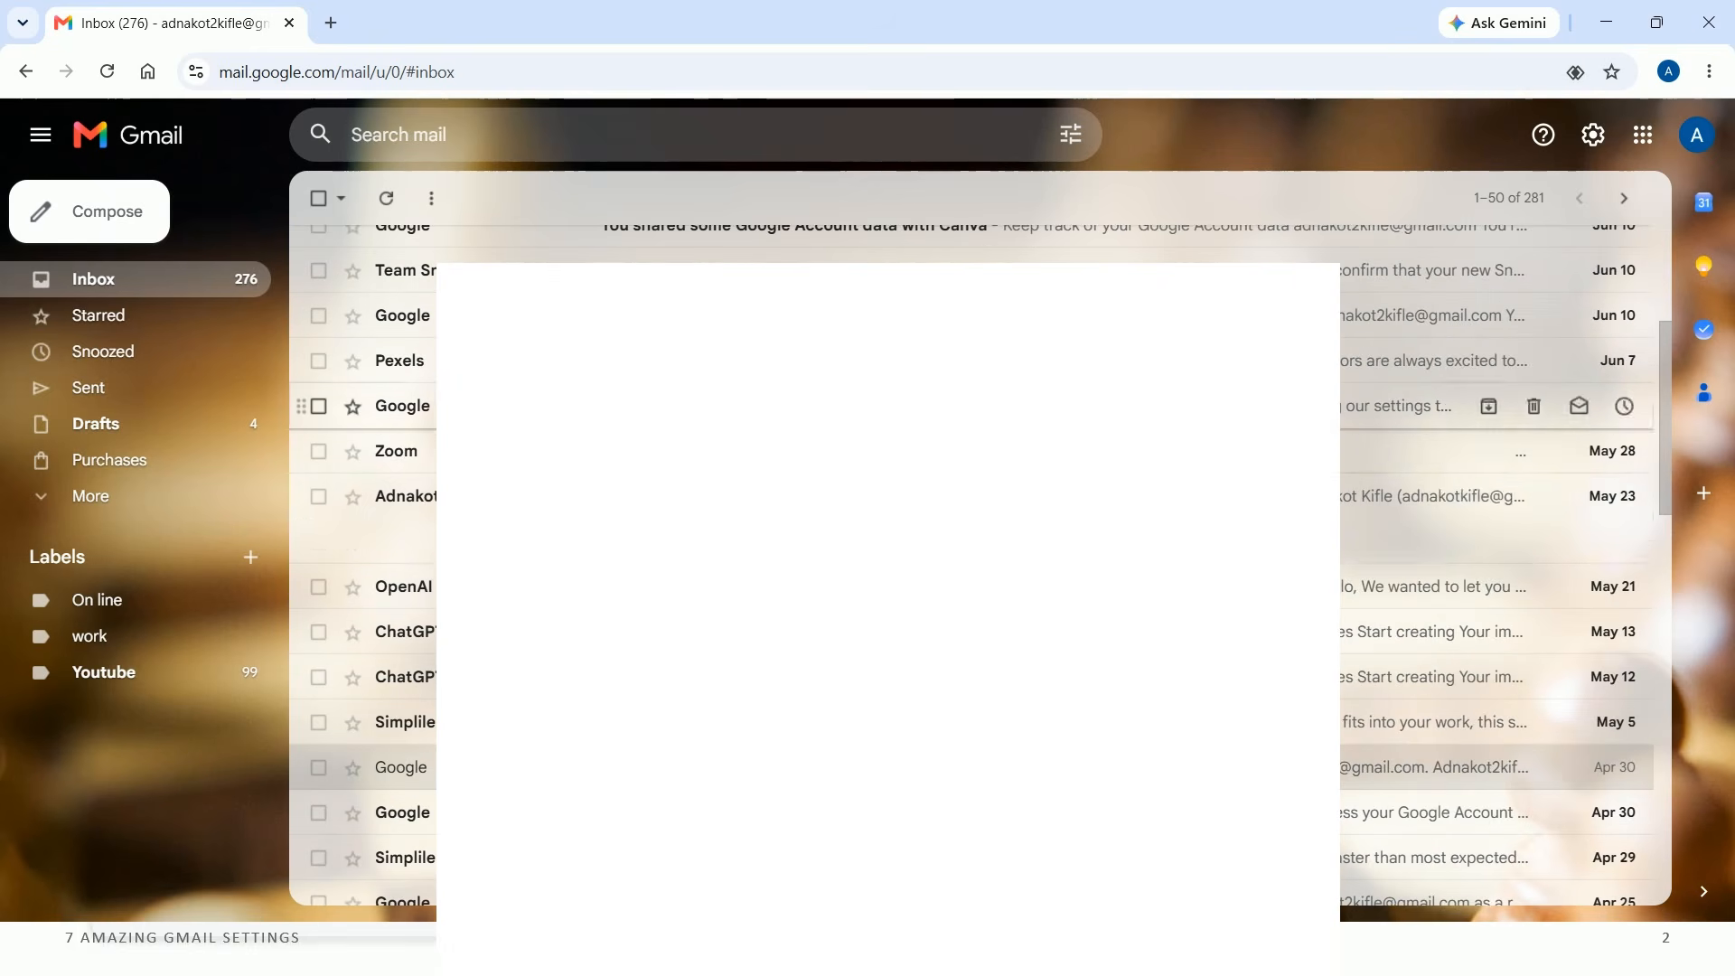
scroll(904, 469, up, 4)
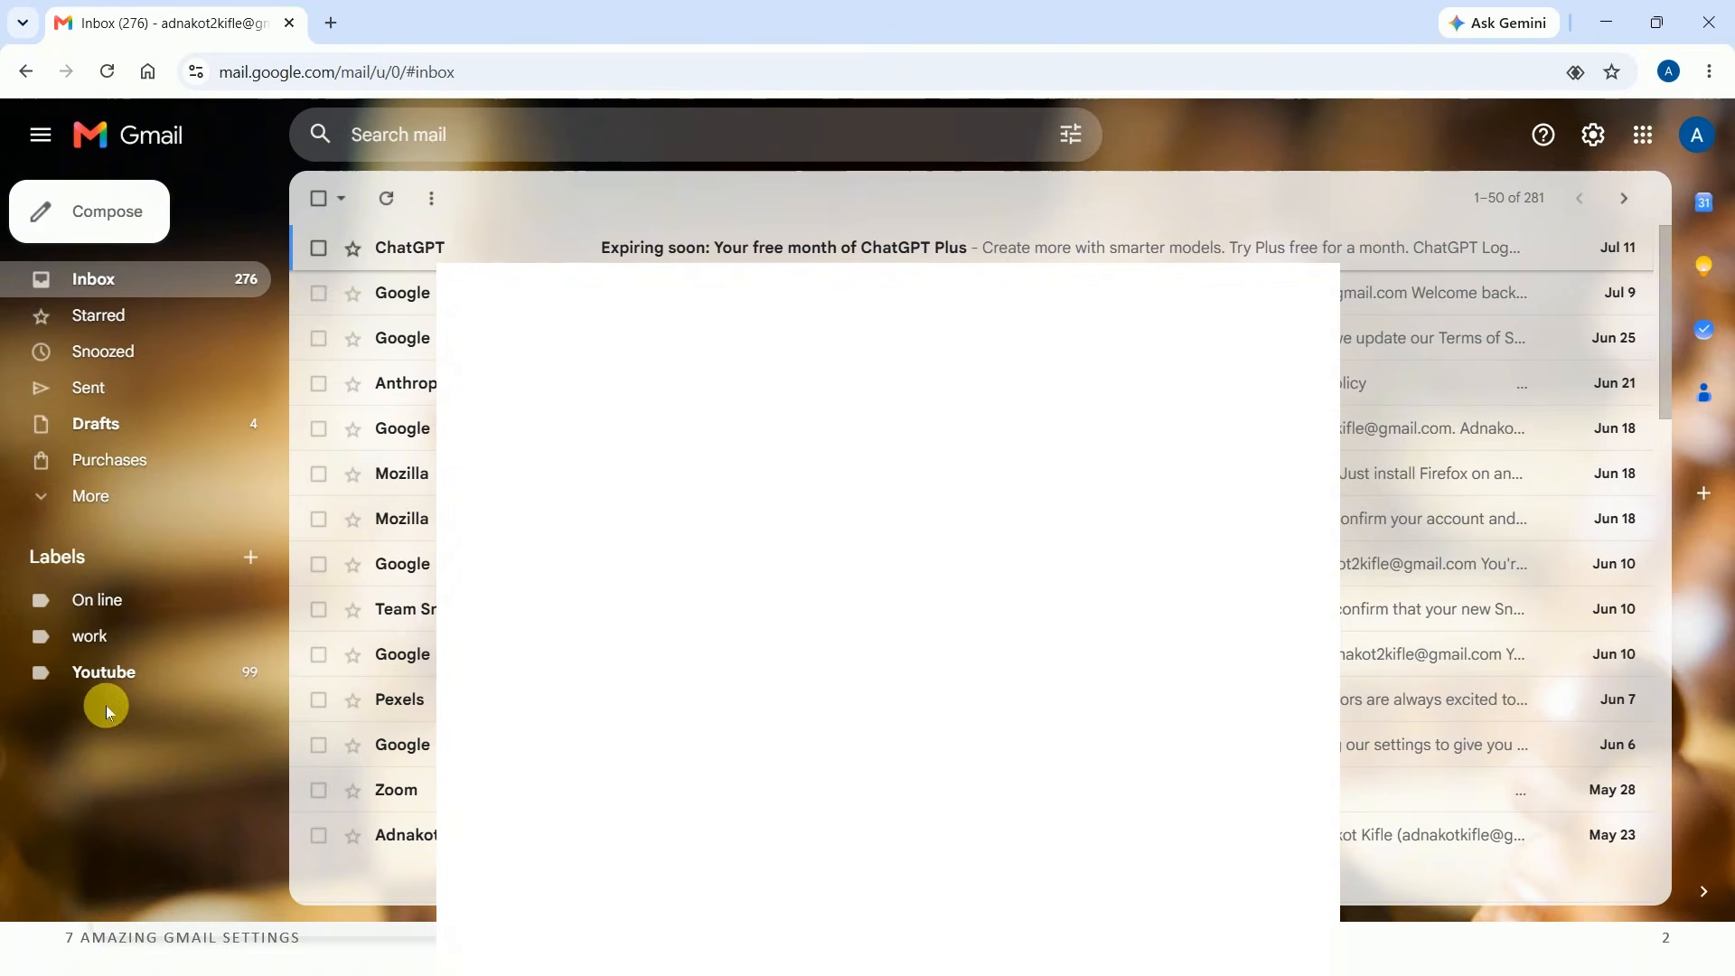
Create a new top-level label named "Google"
click(252, 558)
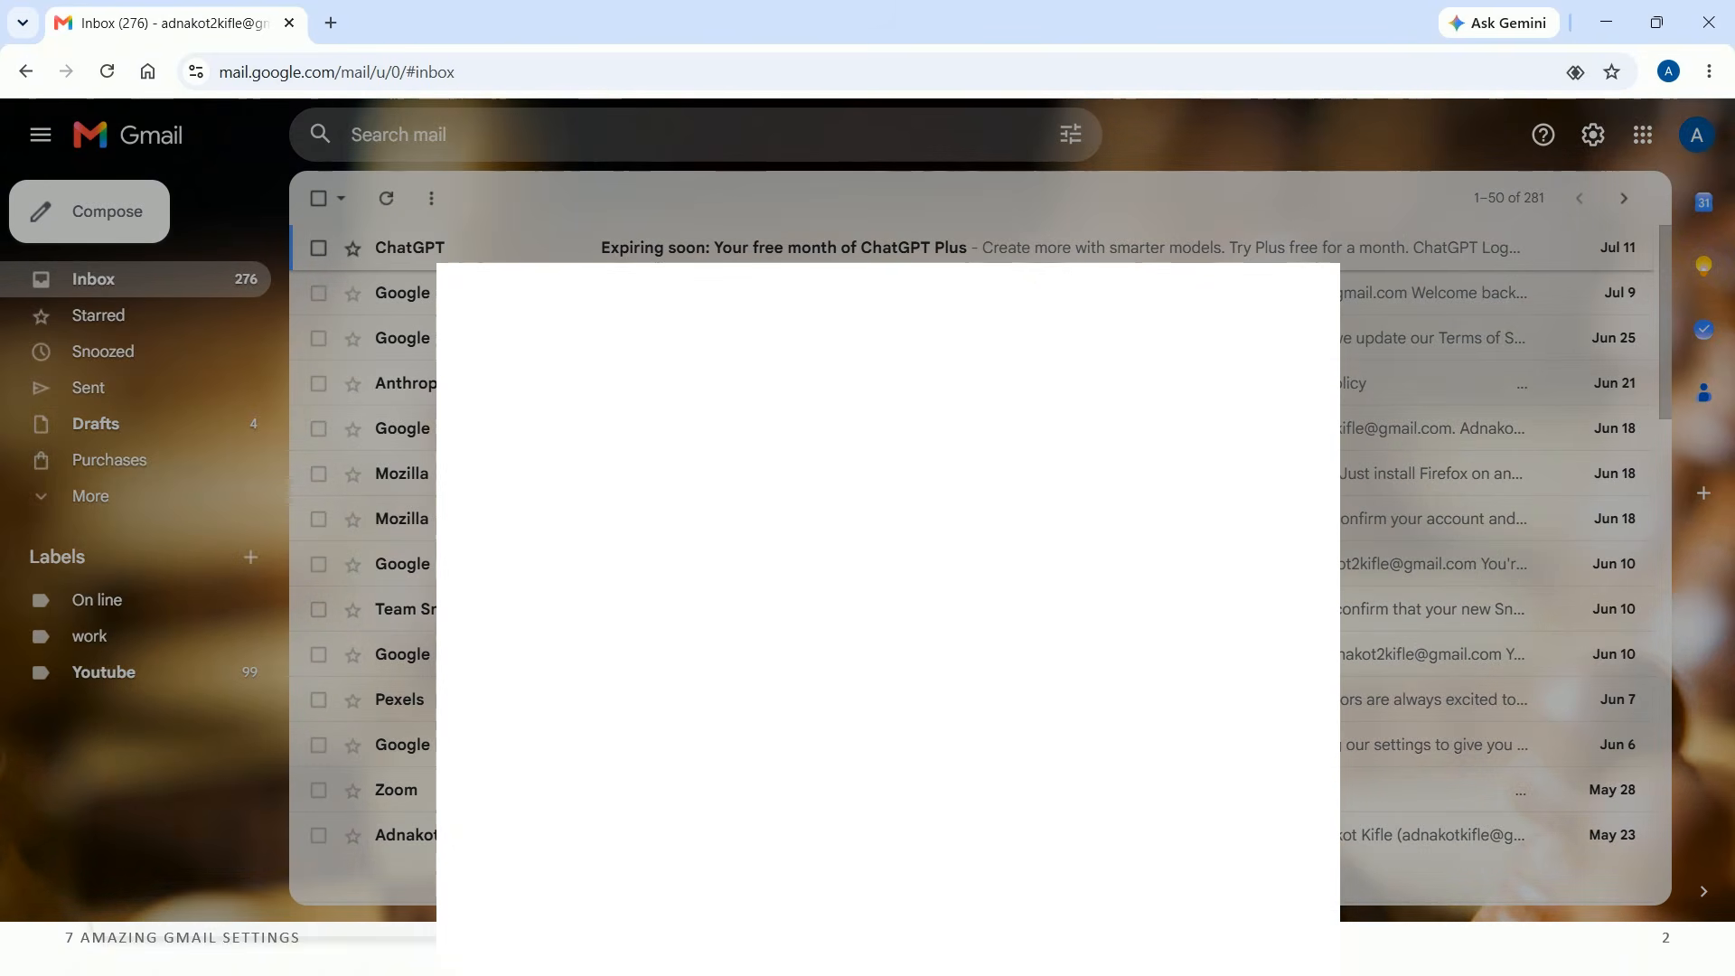
text(Google)
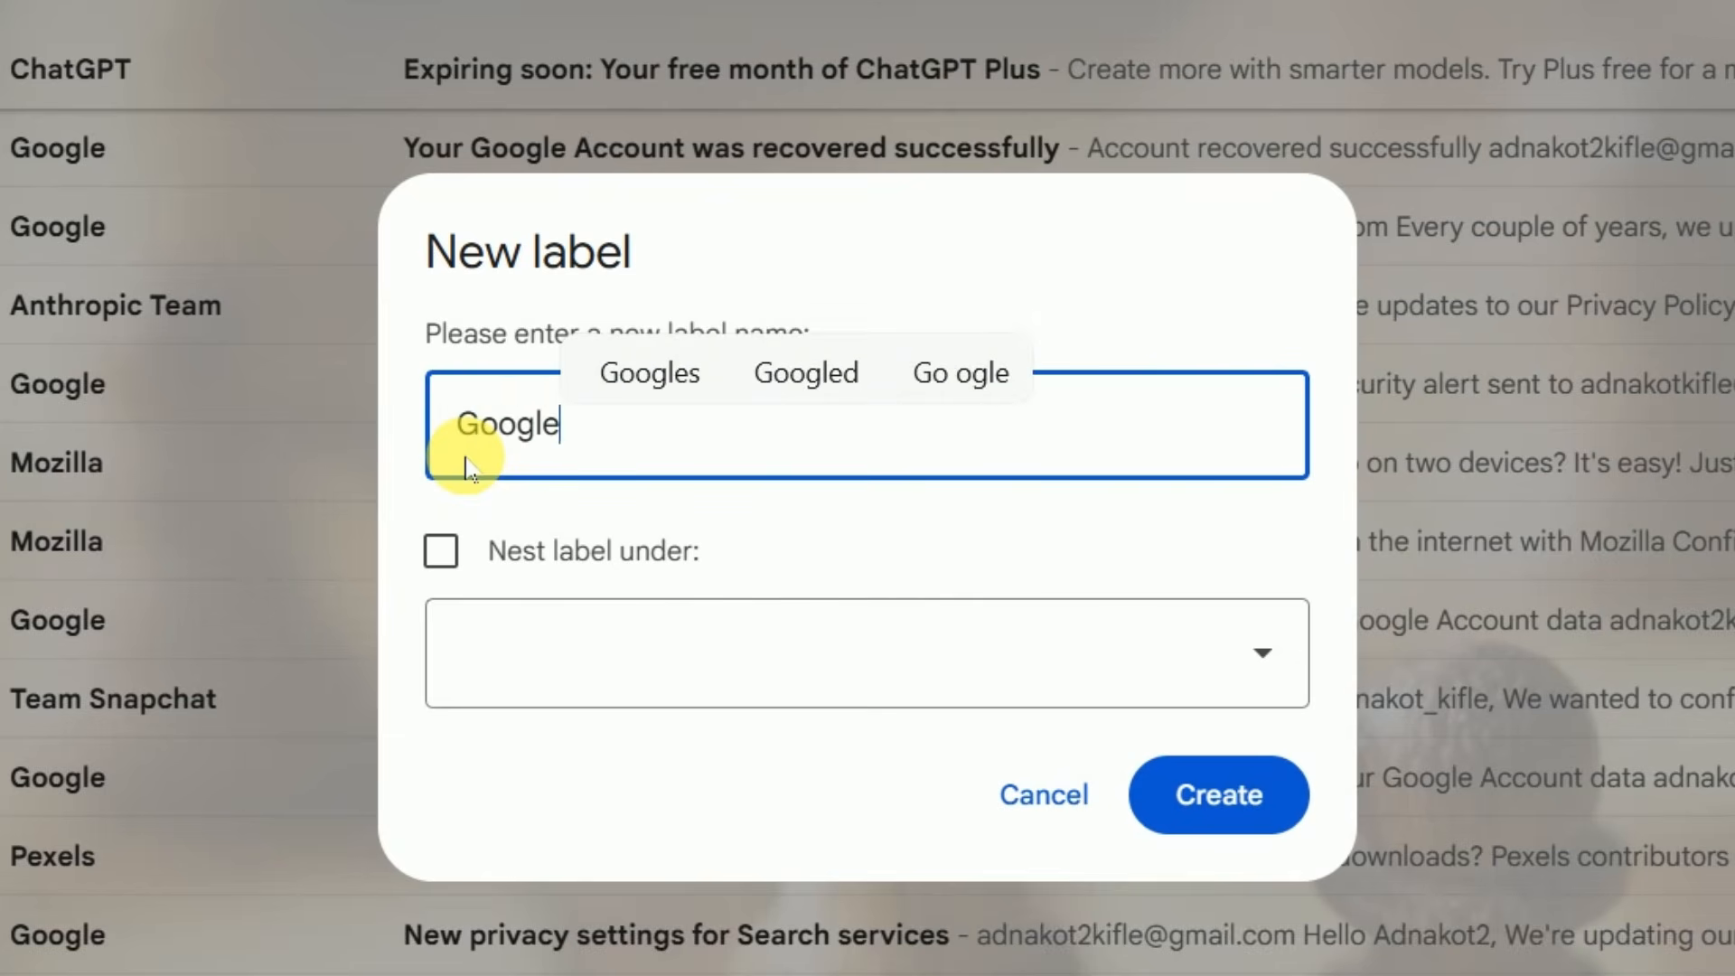
click(1279, 814)
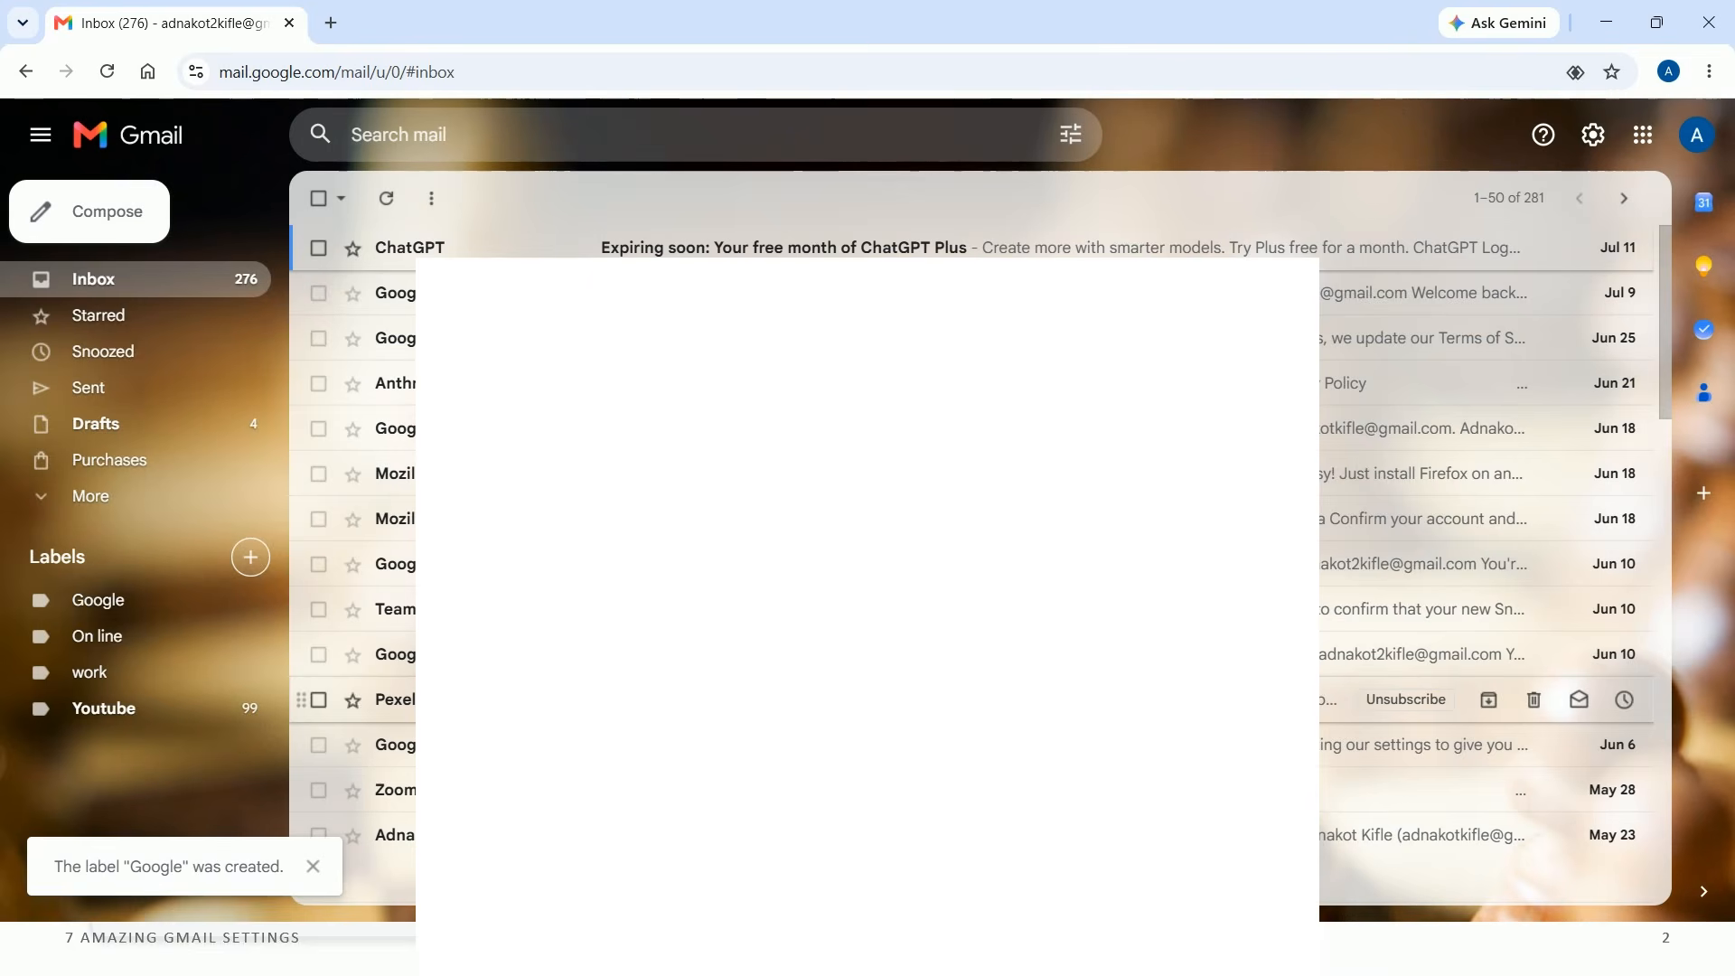
Search the mail for "from:Google"
click(488, 137)
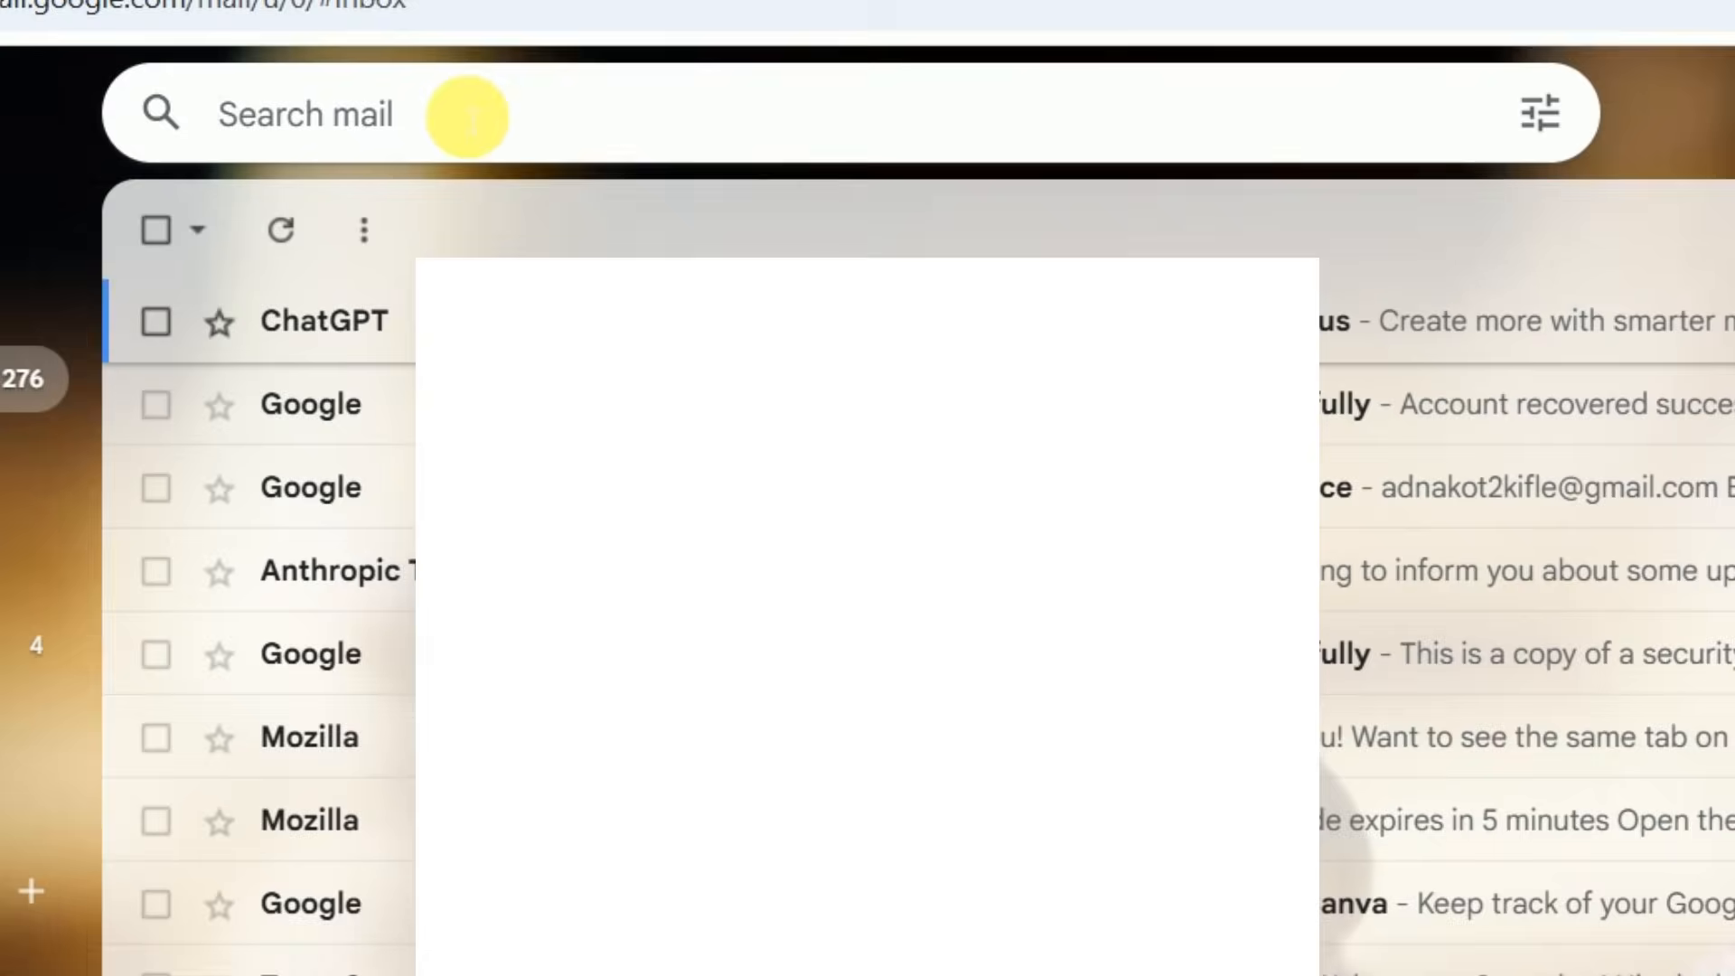
text(fro)
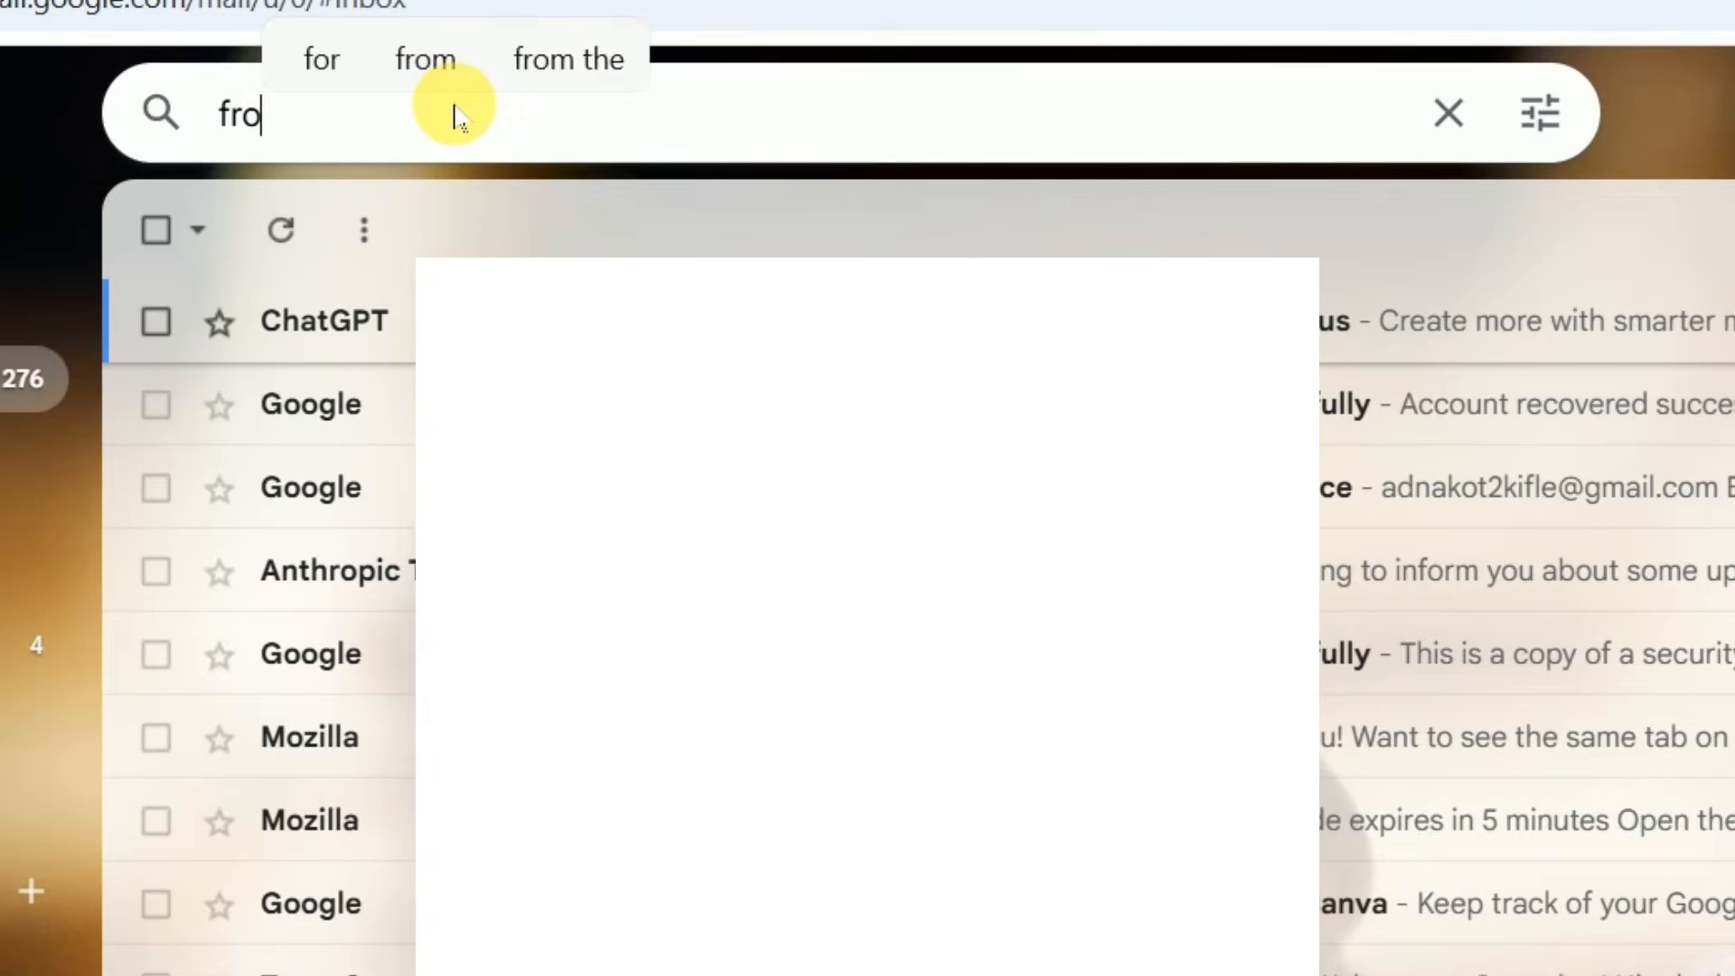
text(m:)
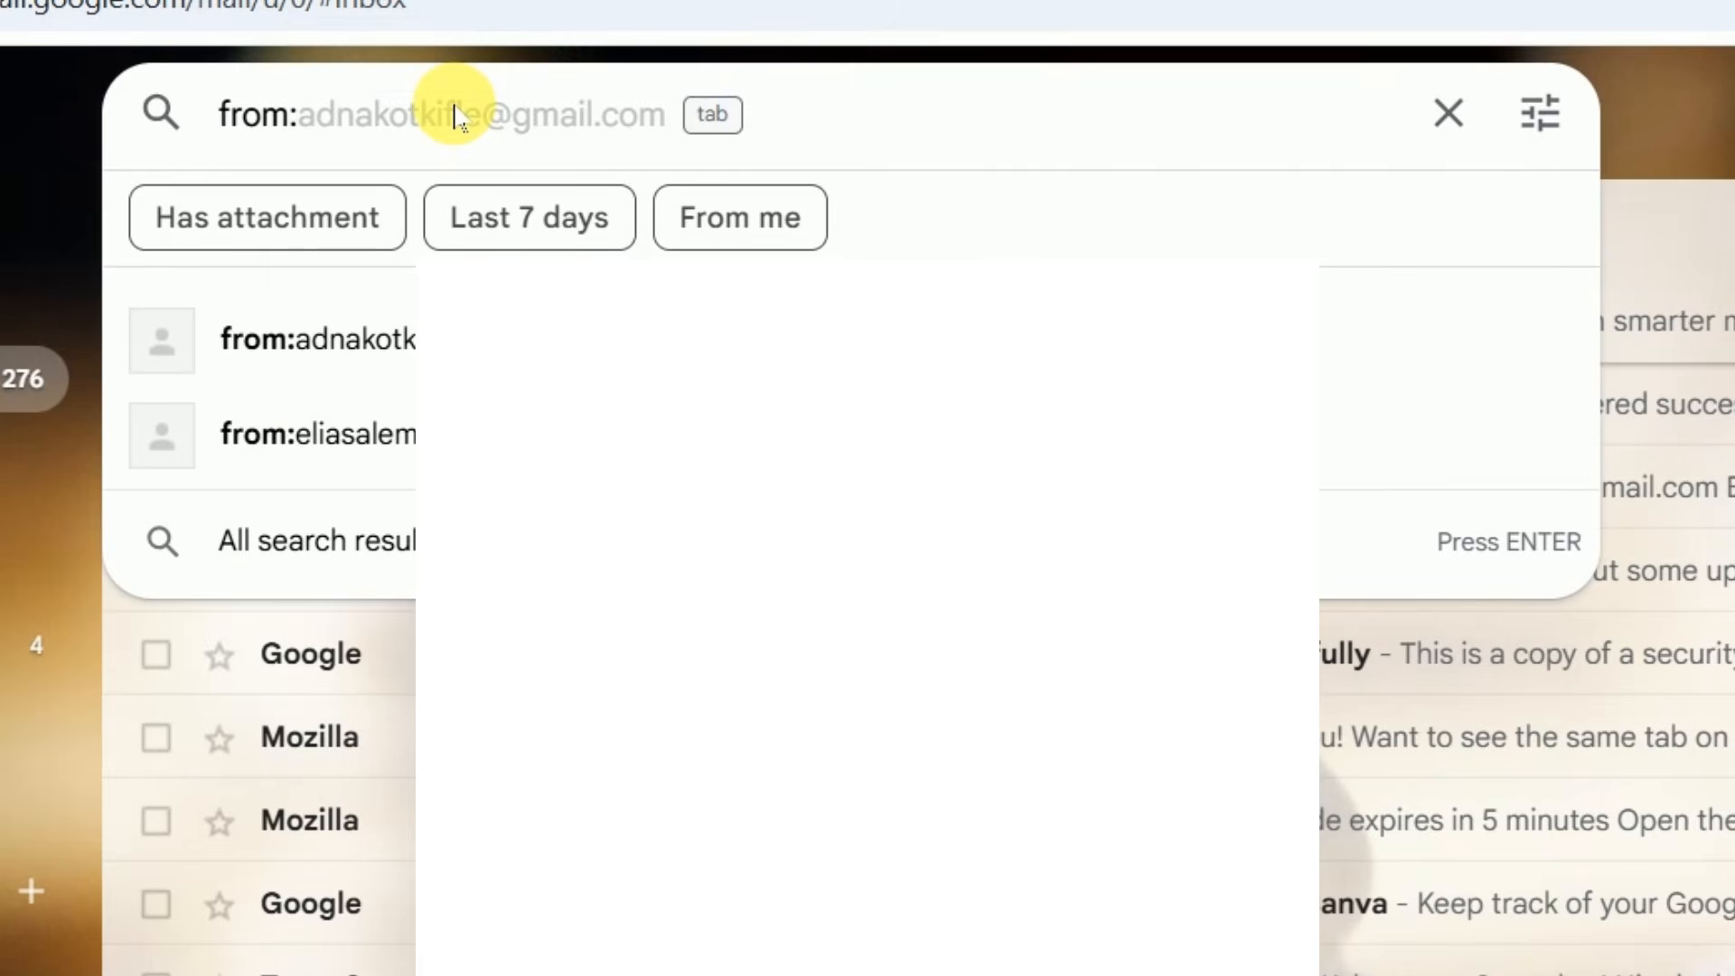
text(Google)
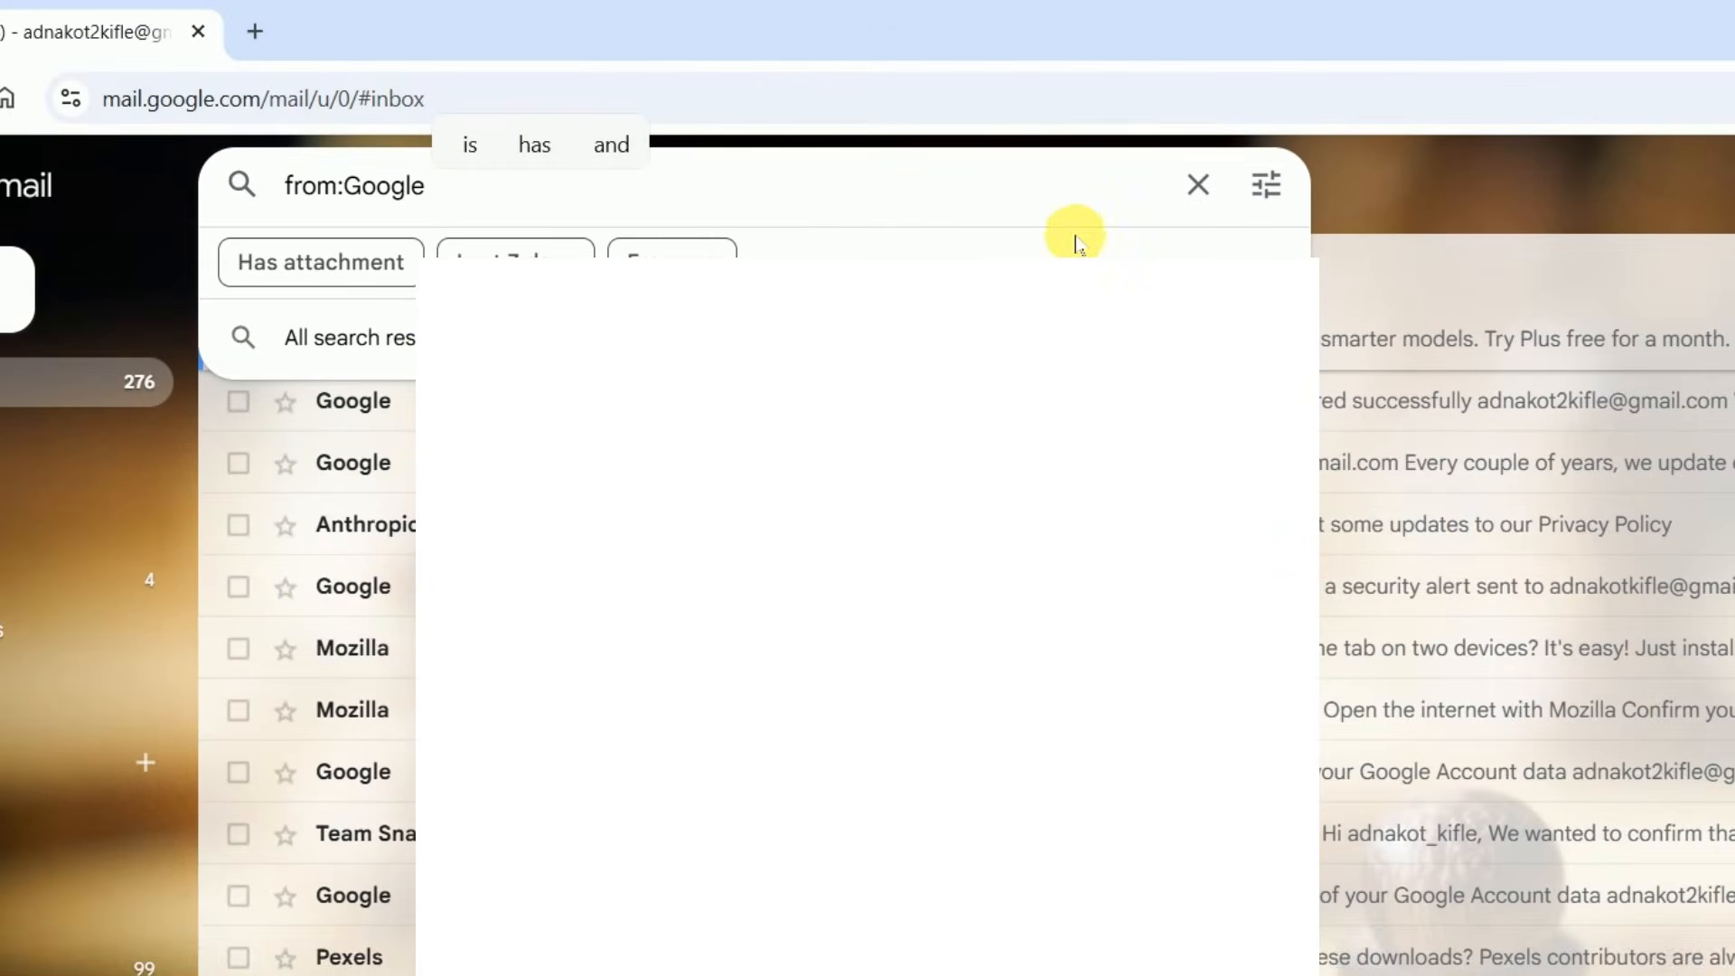
key(Return)
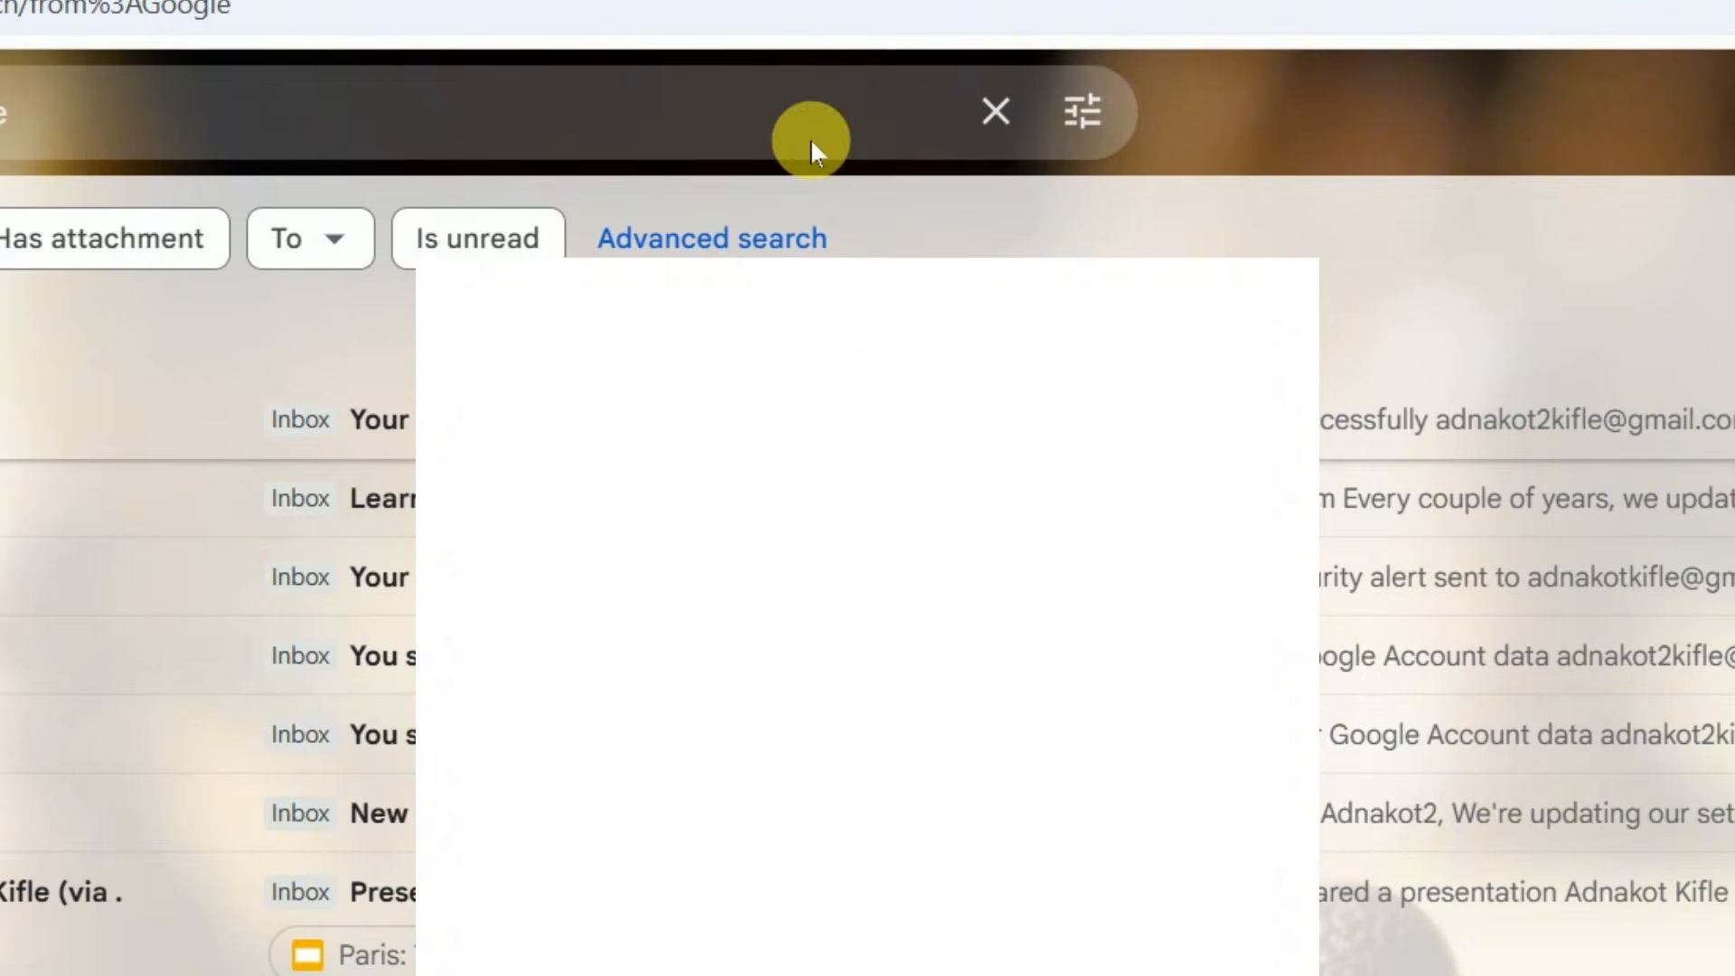
Create a filter for mail from Google that skips the inbox, applies the Google label, and also covers matching conversations
click(1087, 113)
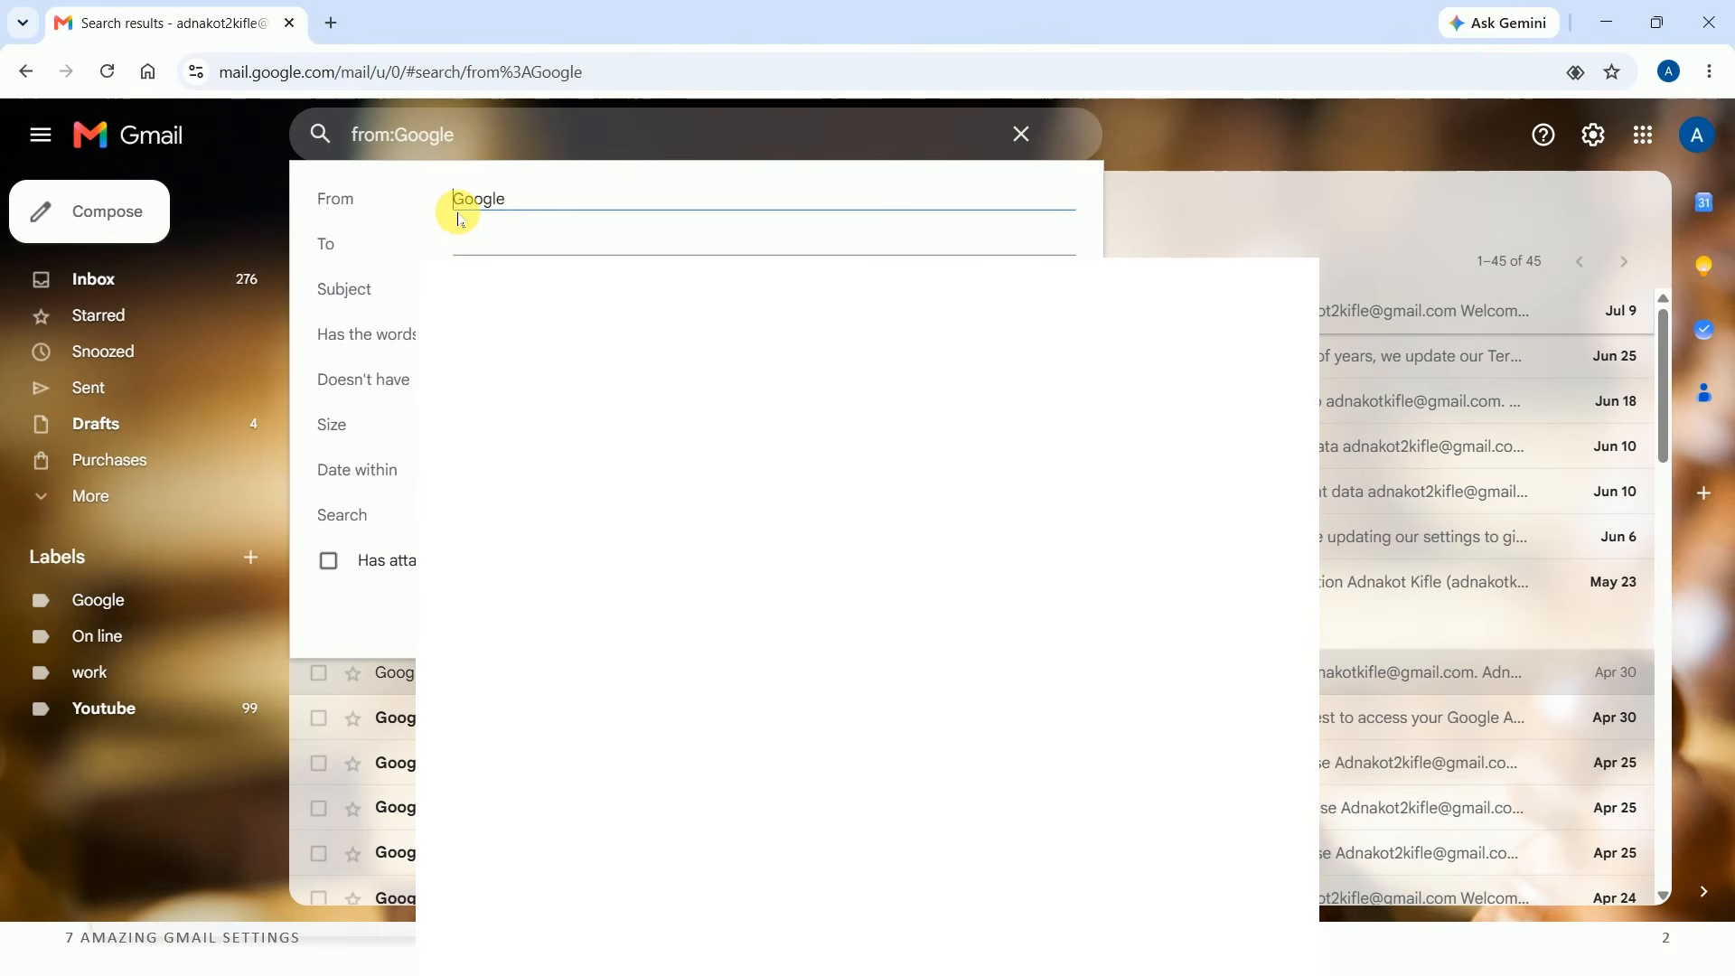
click(893, 614)
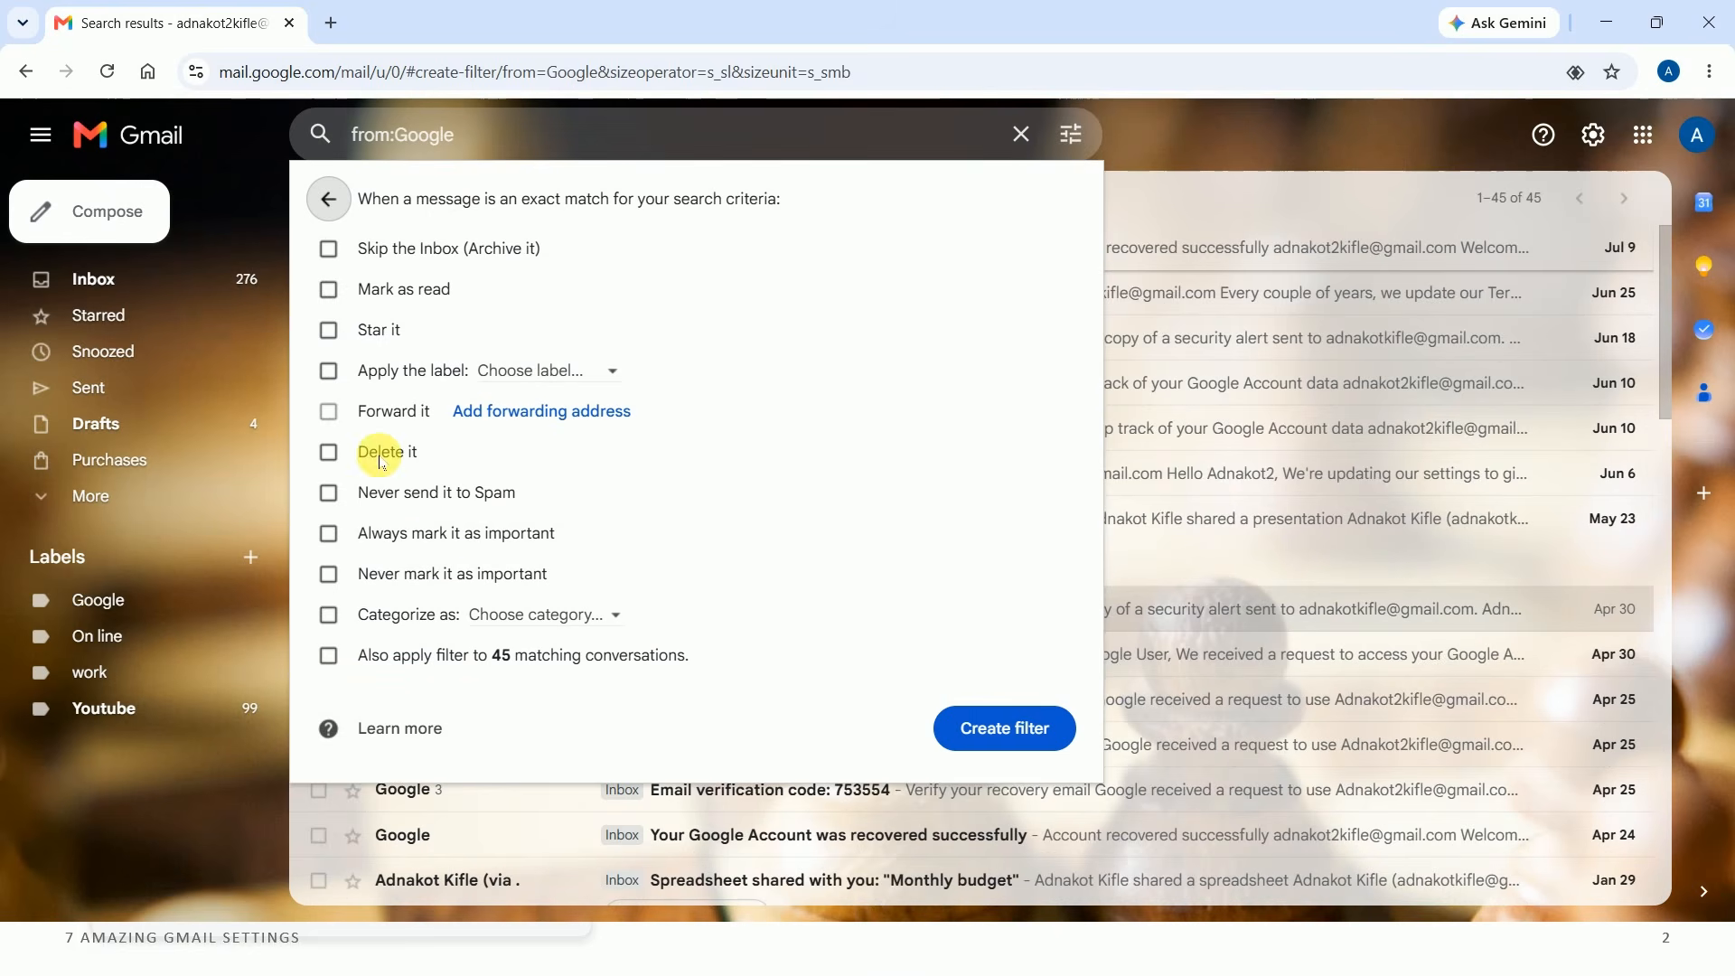
click(327, 263)
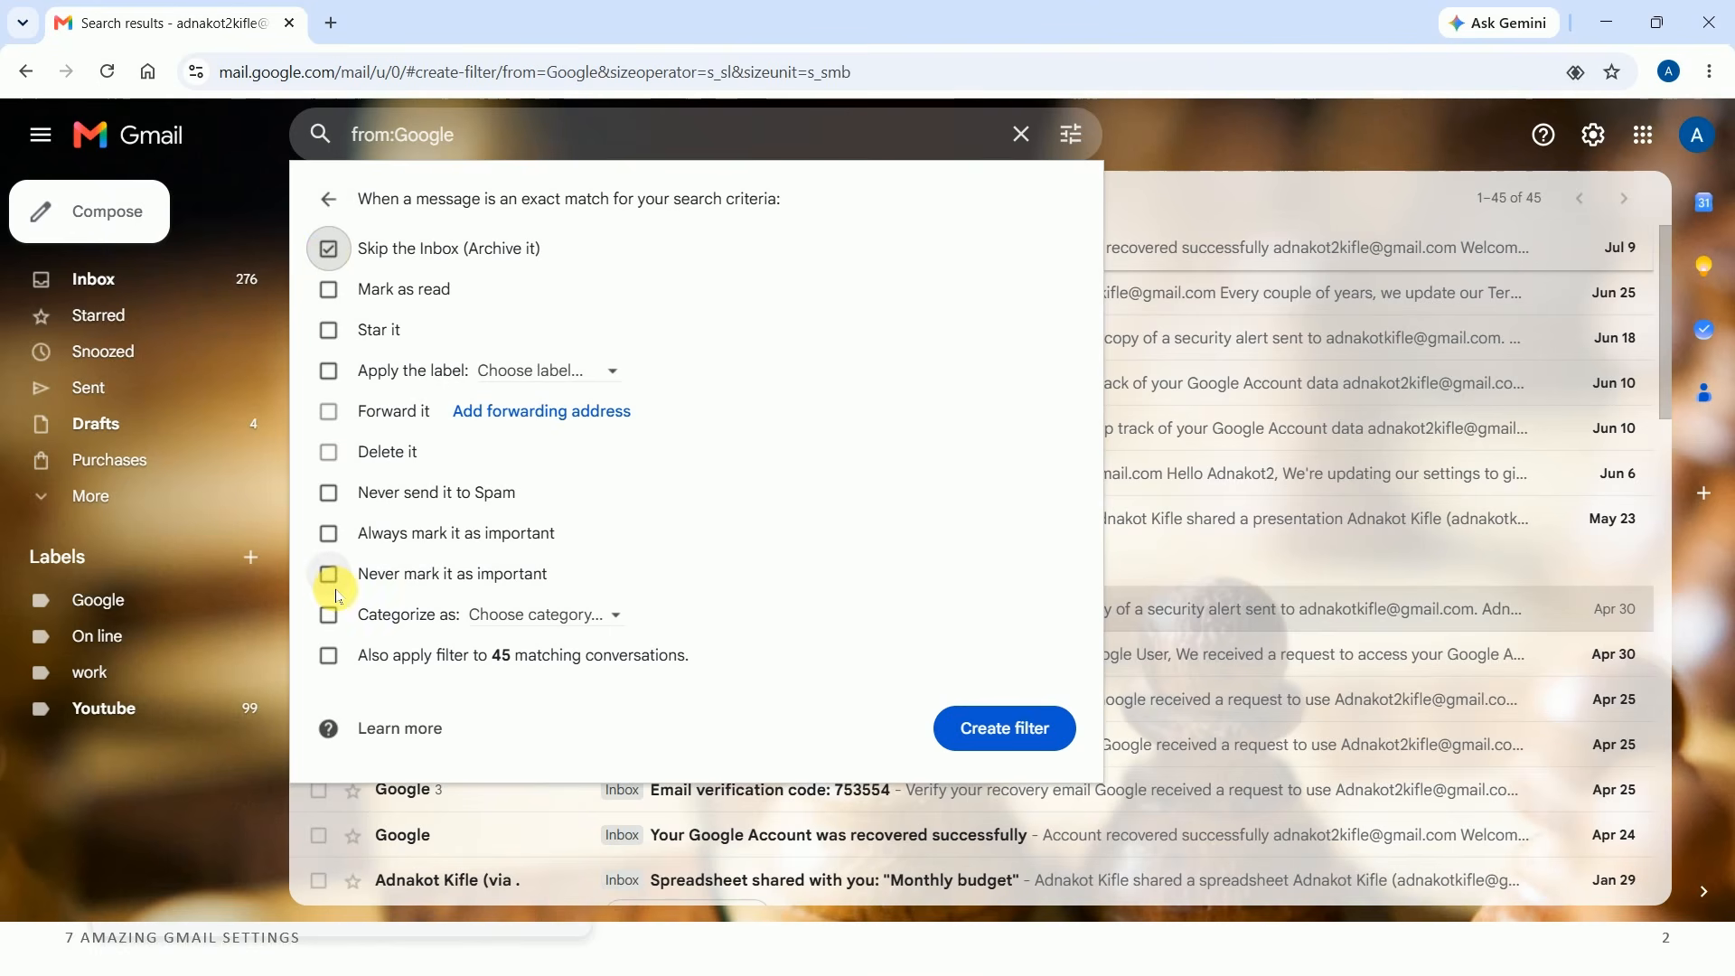
click(330, 658)
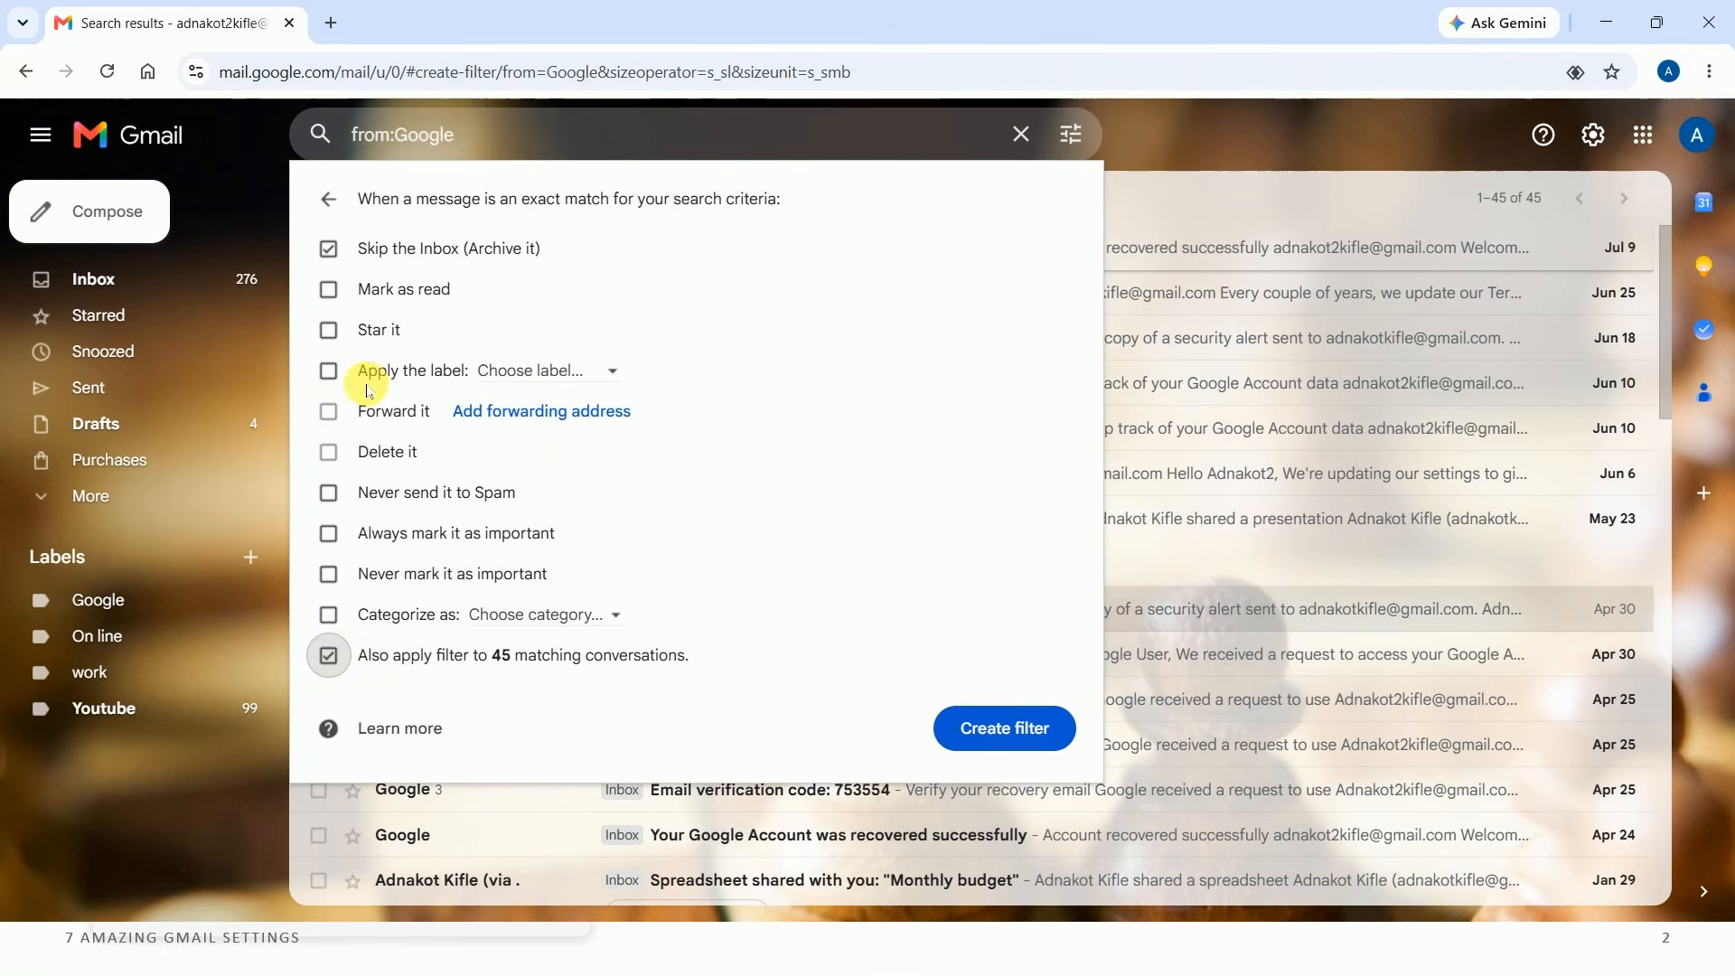
click(624, 380)
click(561, 463)
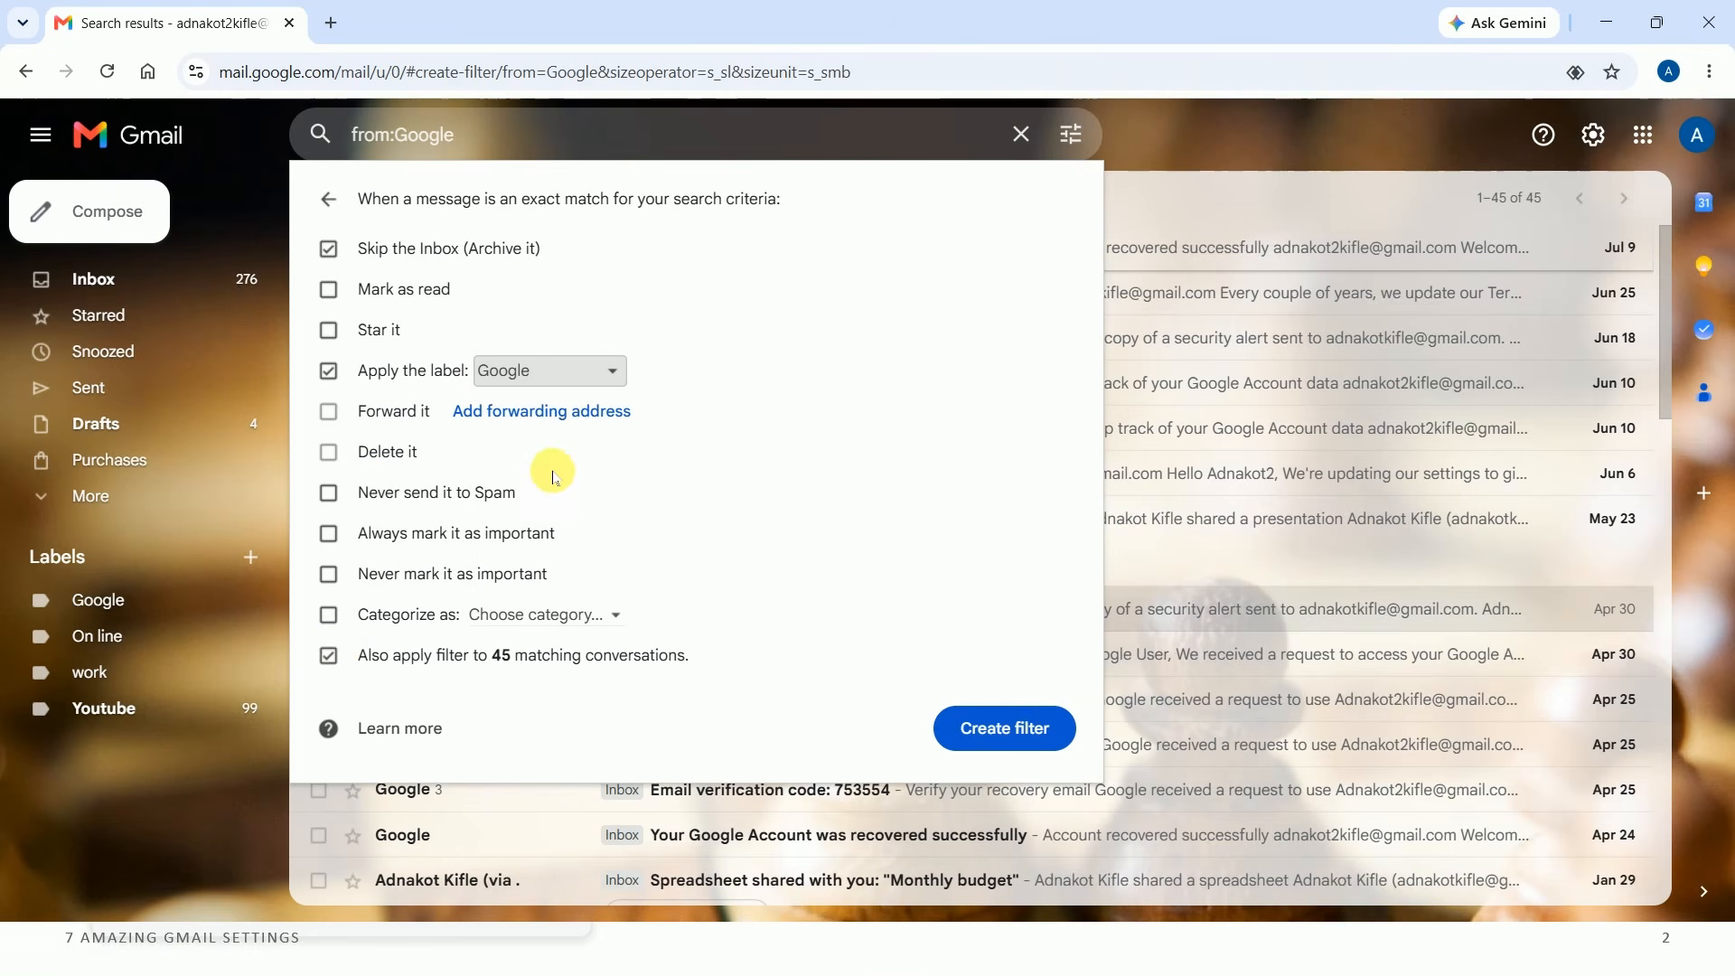
click(968, 723)
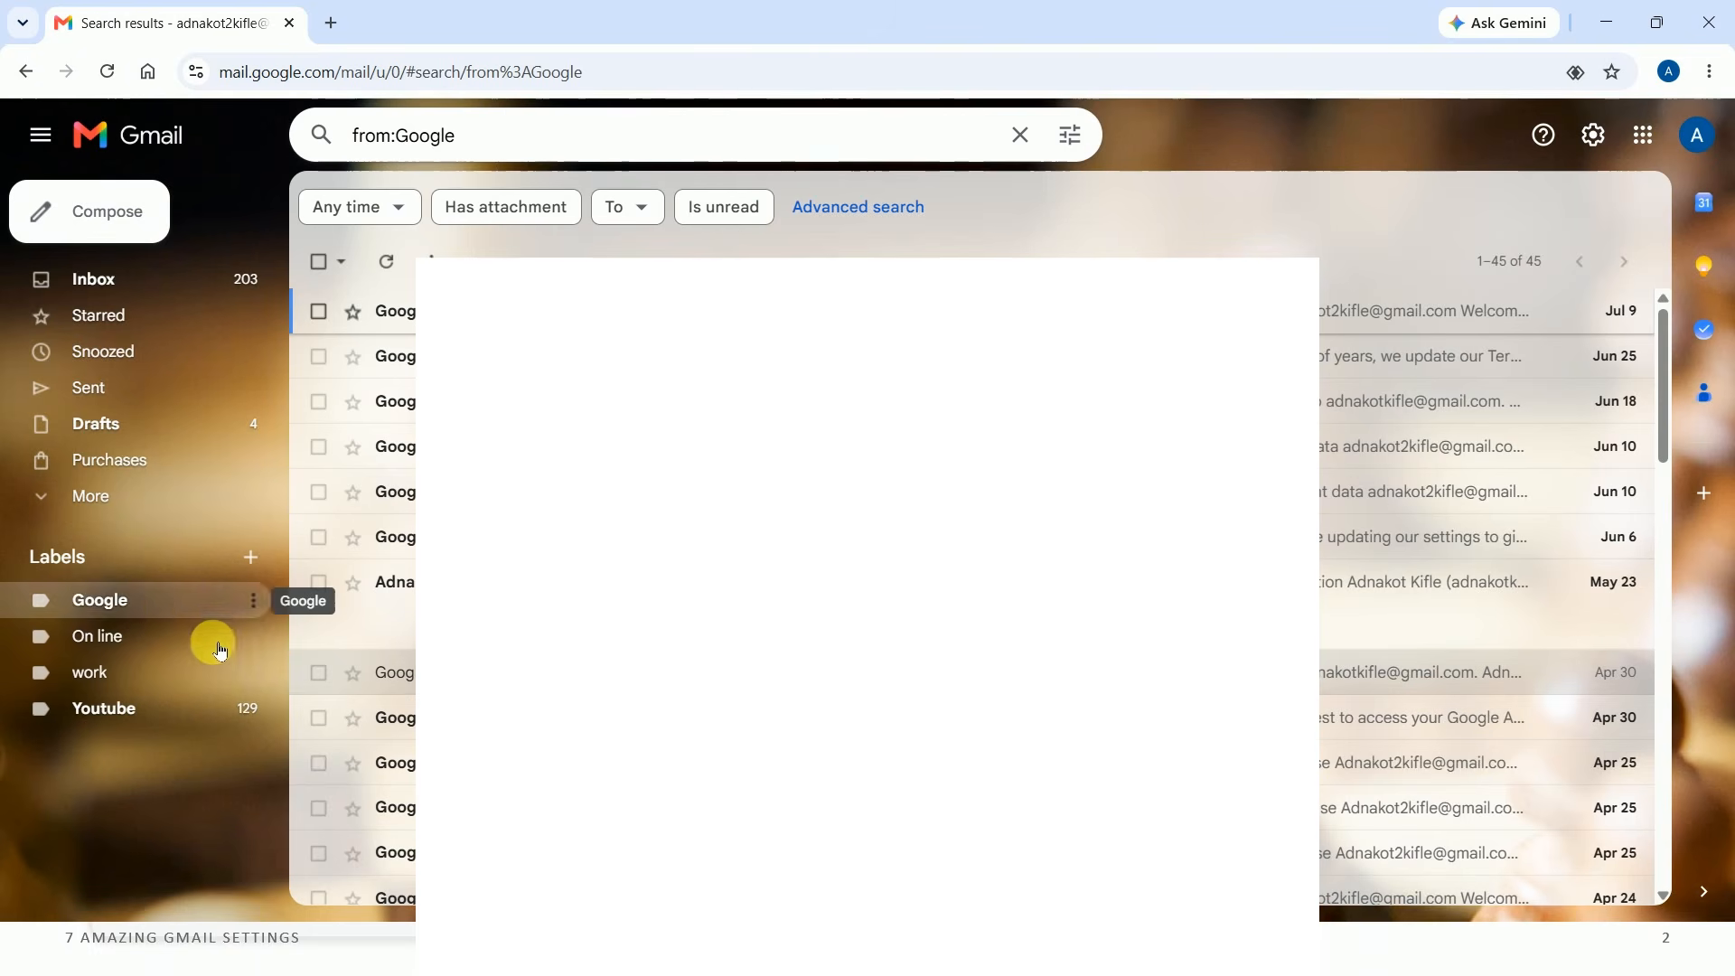
Review the emails under the Google label and look through the inbox for messages from other senders
click(150, 600)
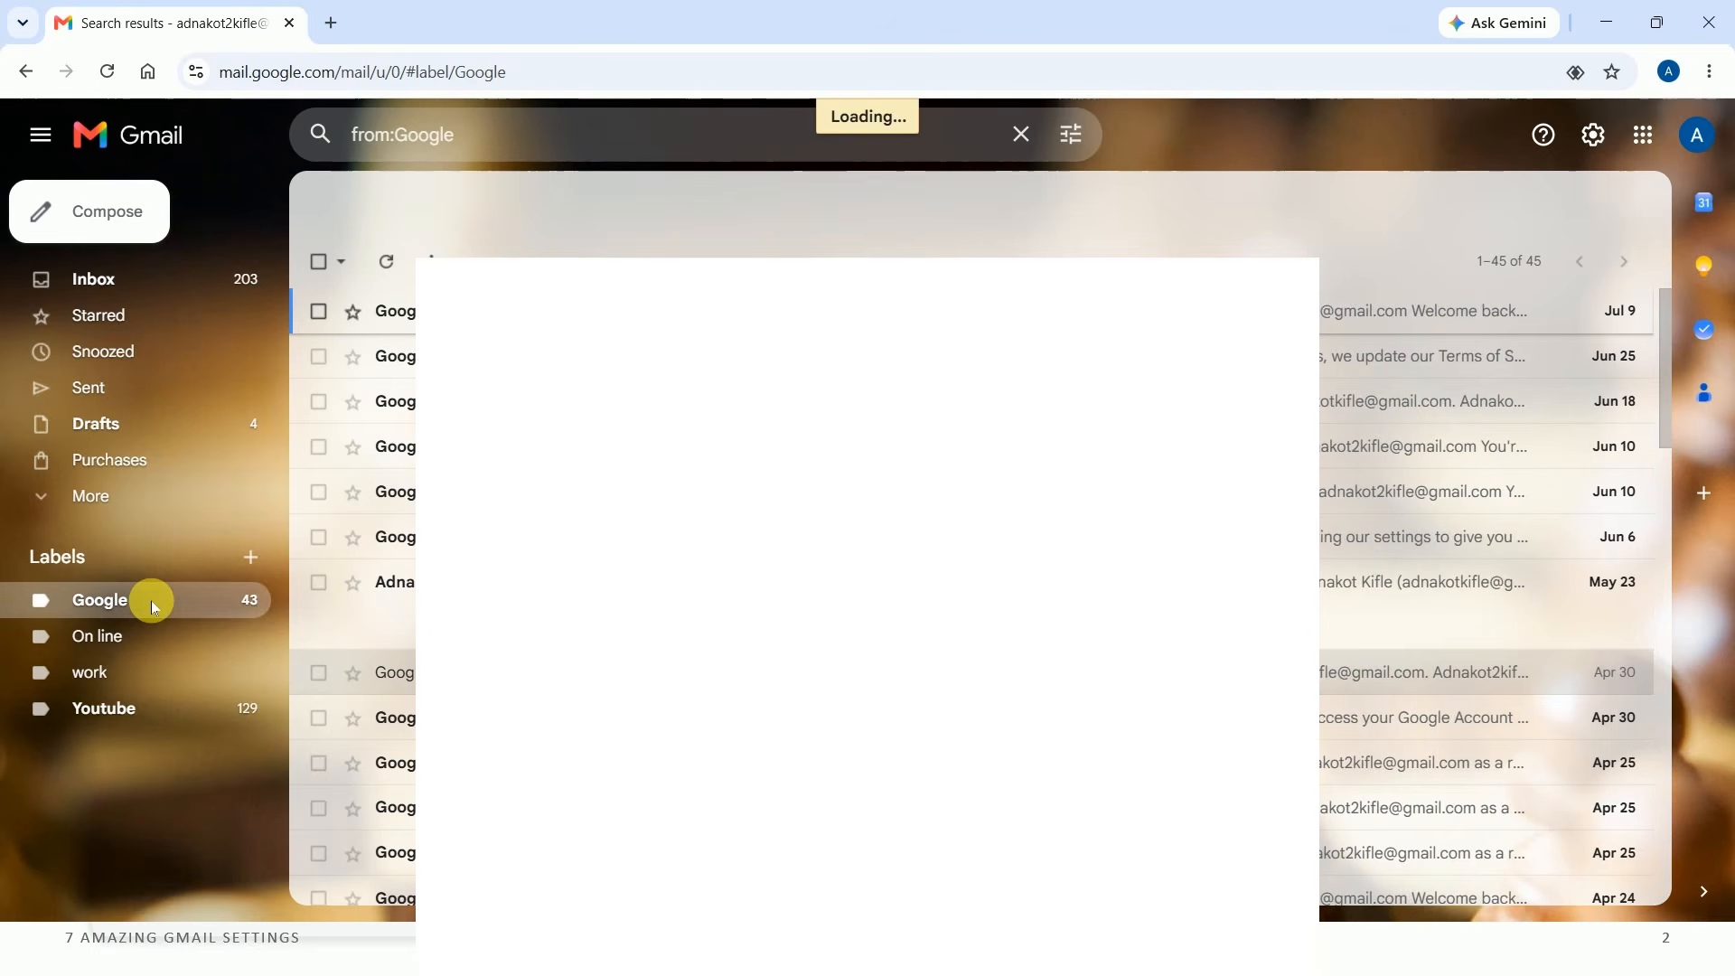
click(107, 282)
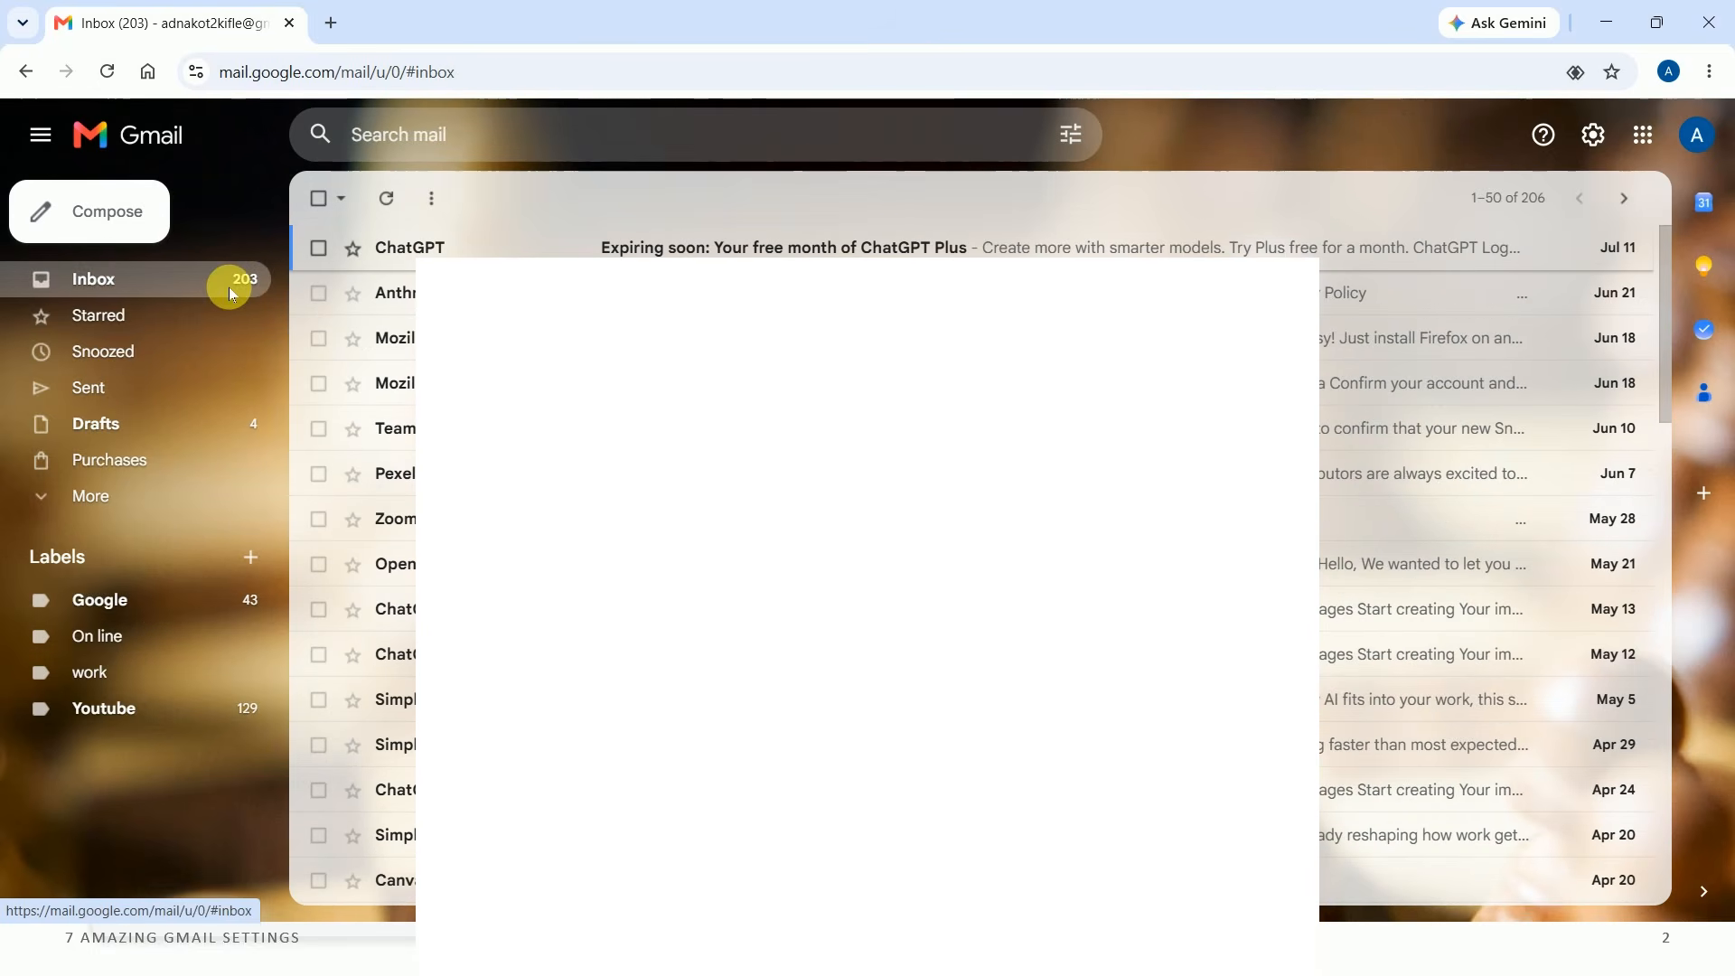
scroll(971, 560, down, 4)
scroll(972, 560, up, 4)
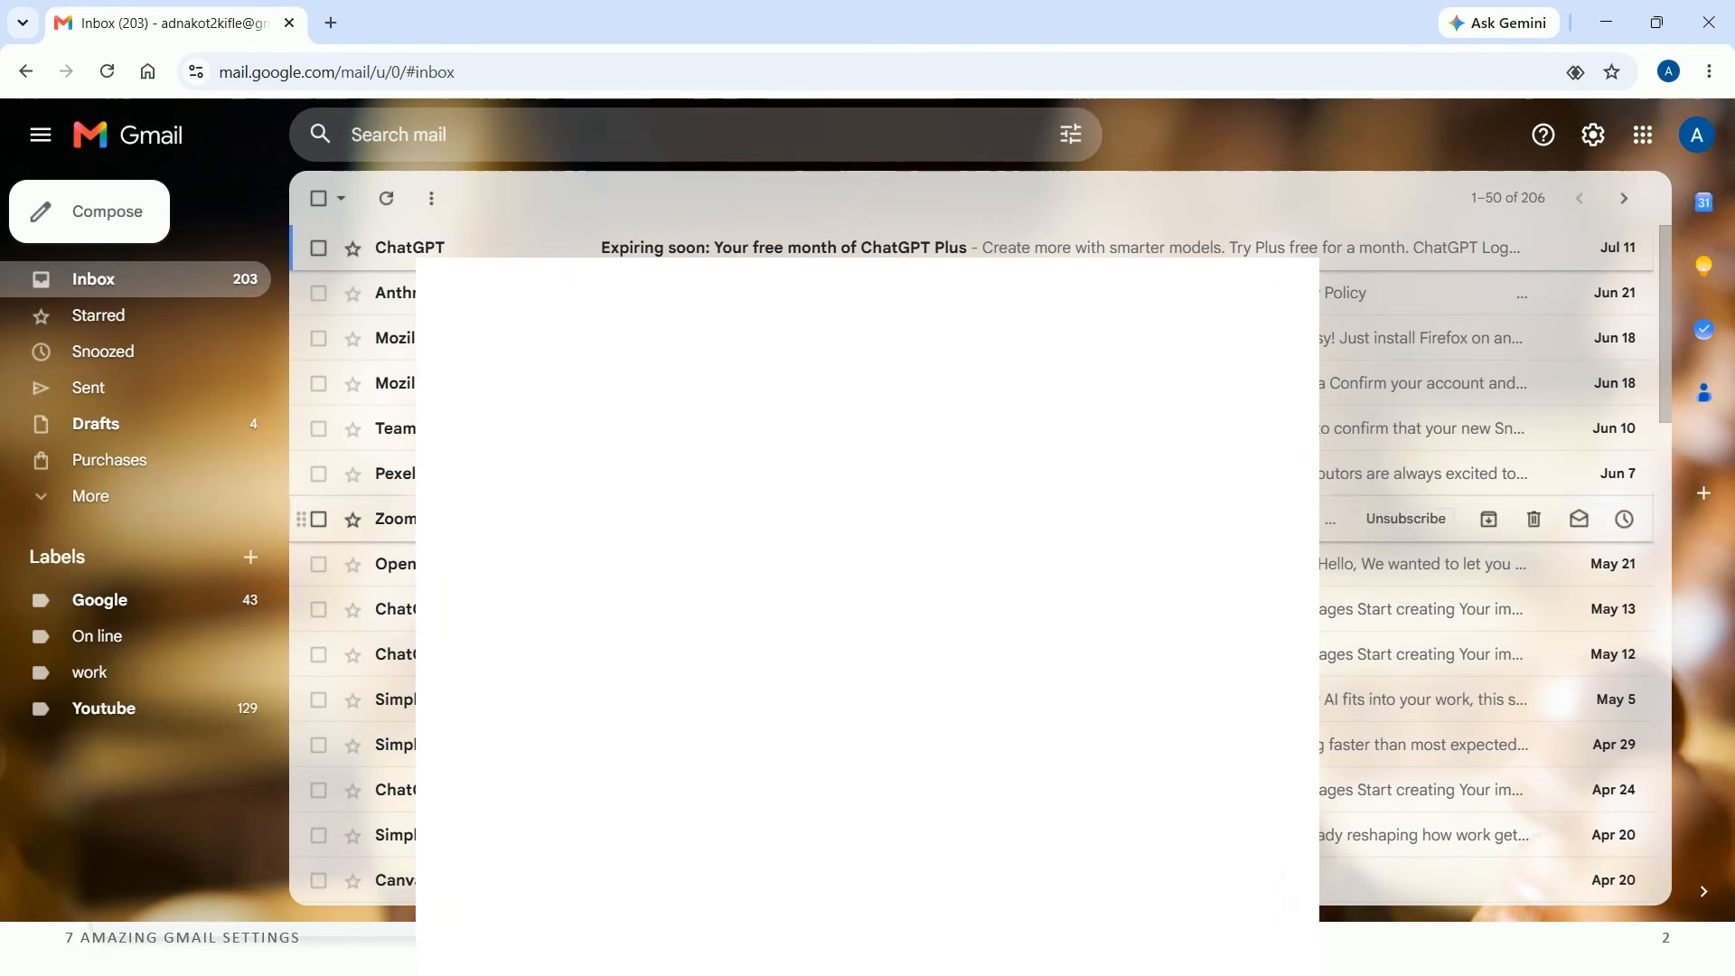
scroll(972, 542, down, 1)
scroll(972, 542, down, 2)
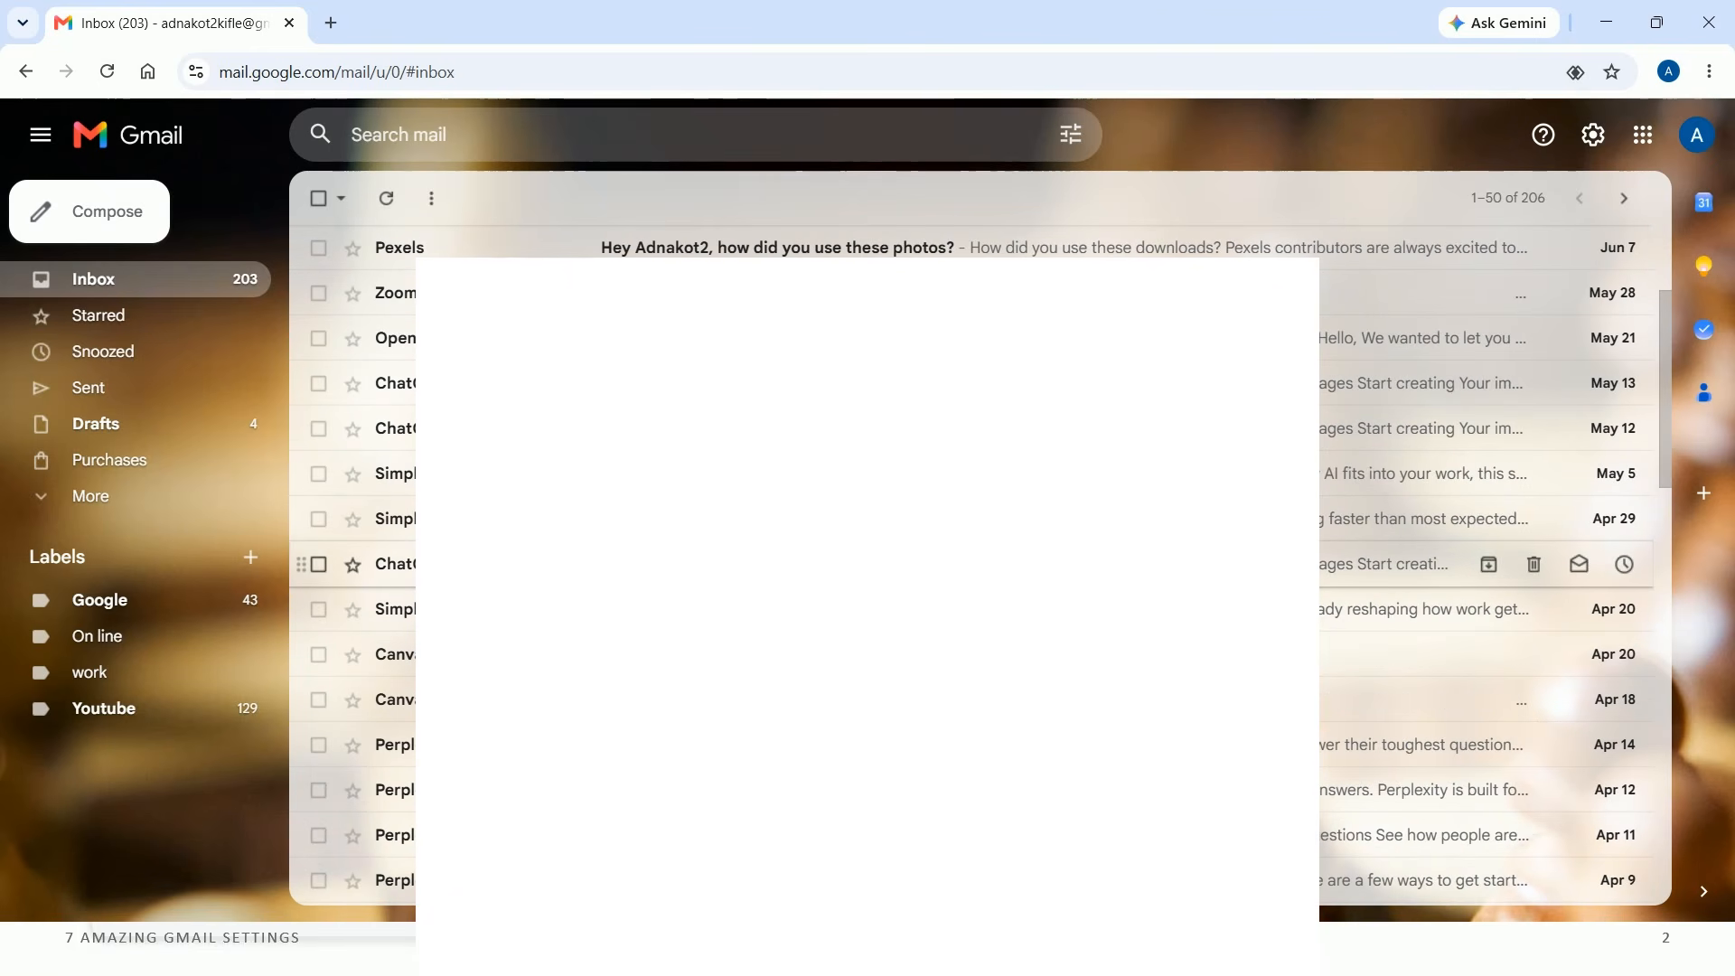
scroll(971, 563, up, 3)
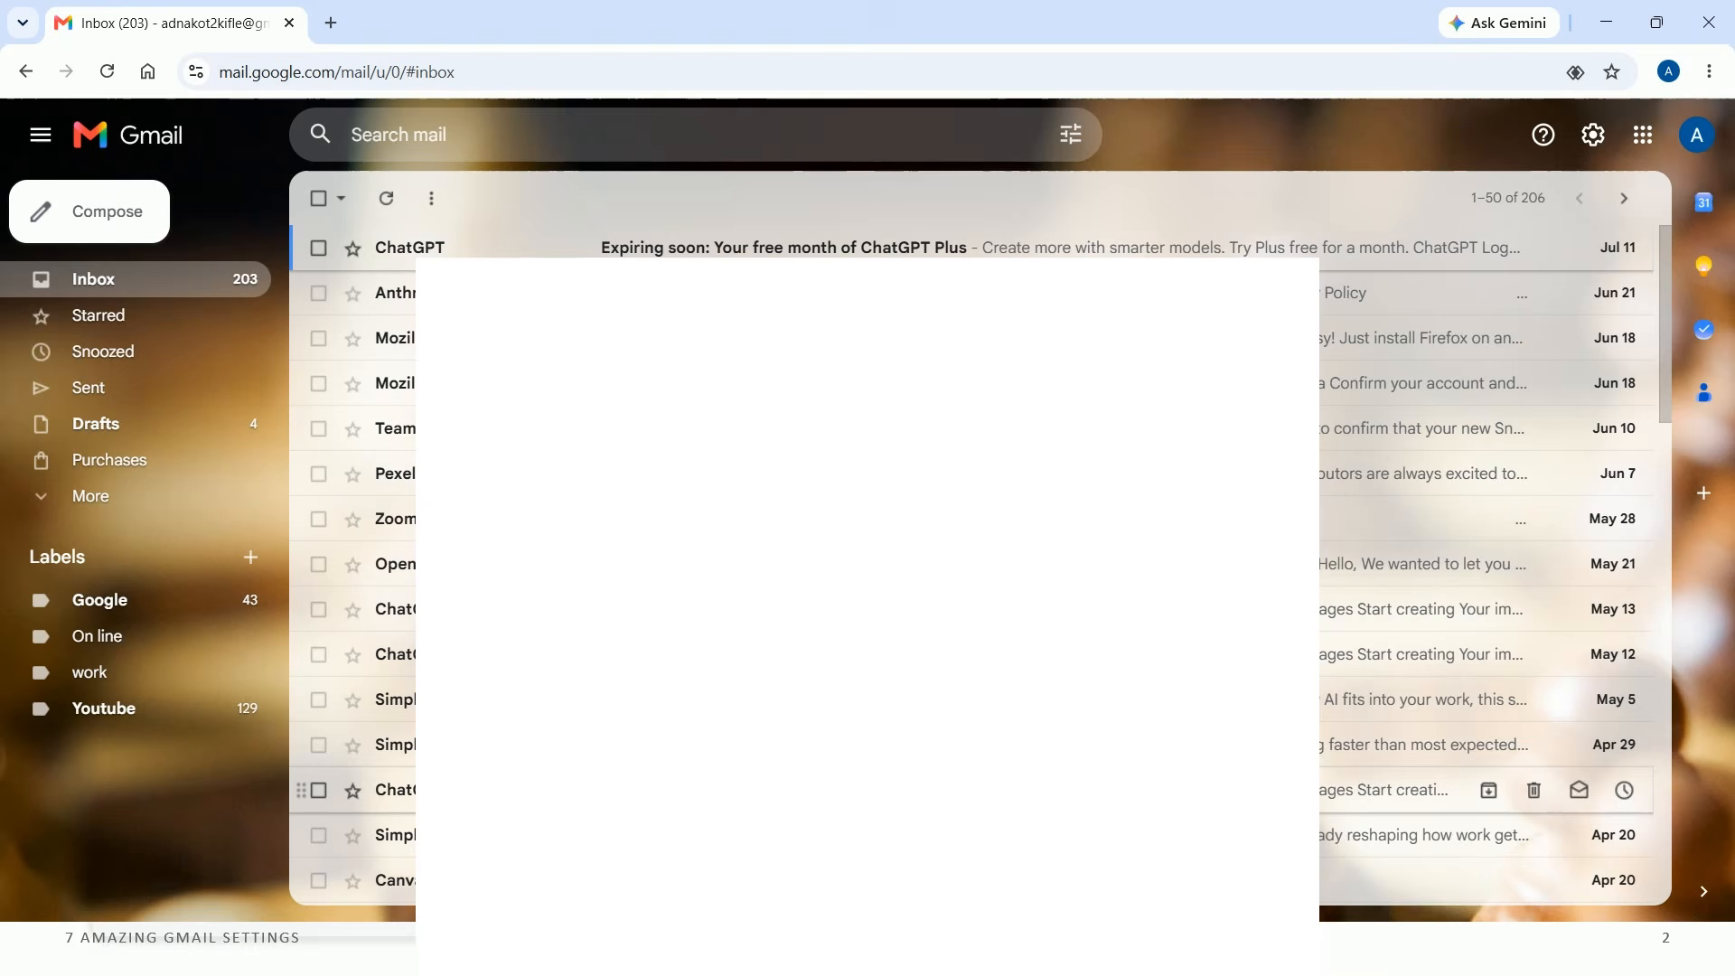
Search the mail for "from:chatgpt"
click(469, 145)
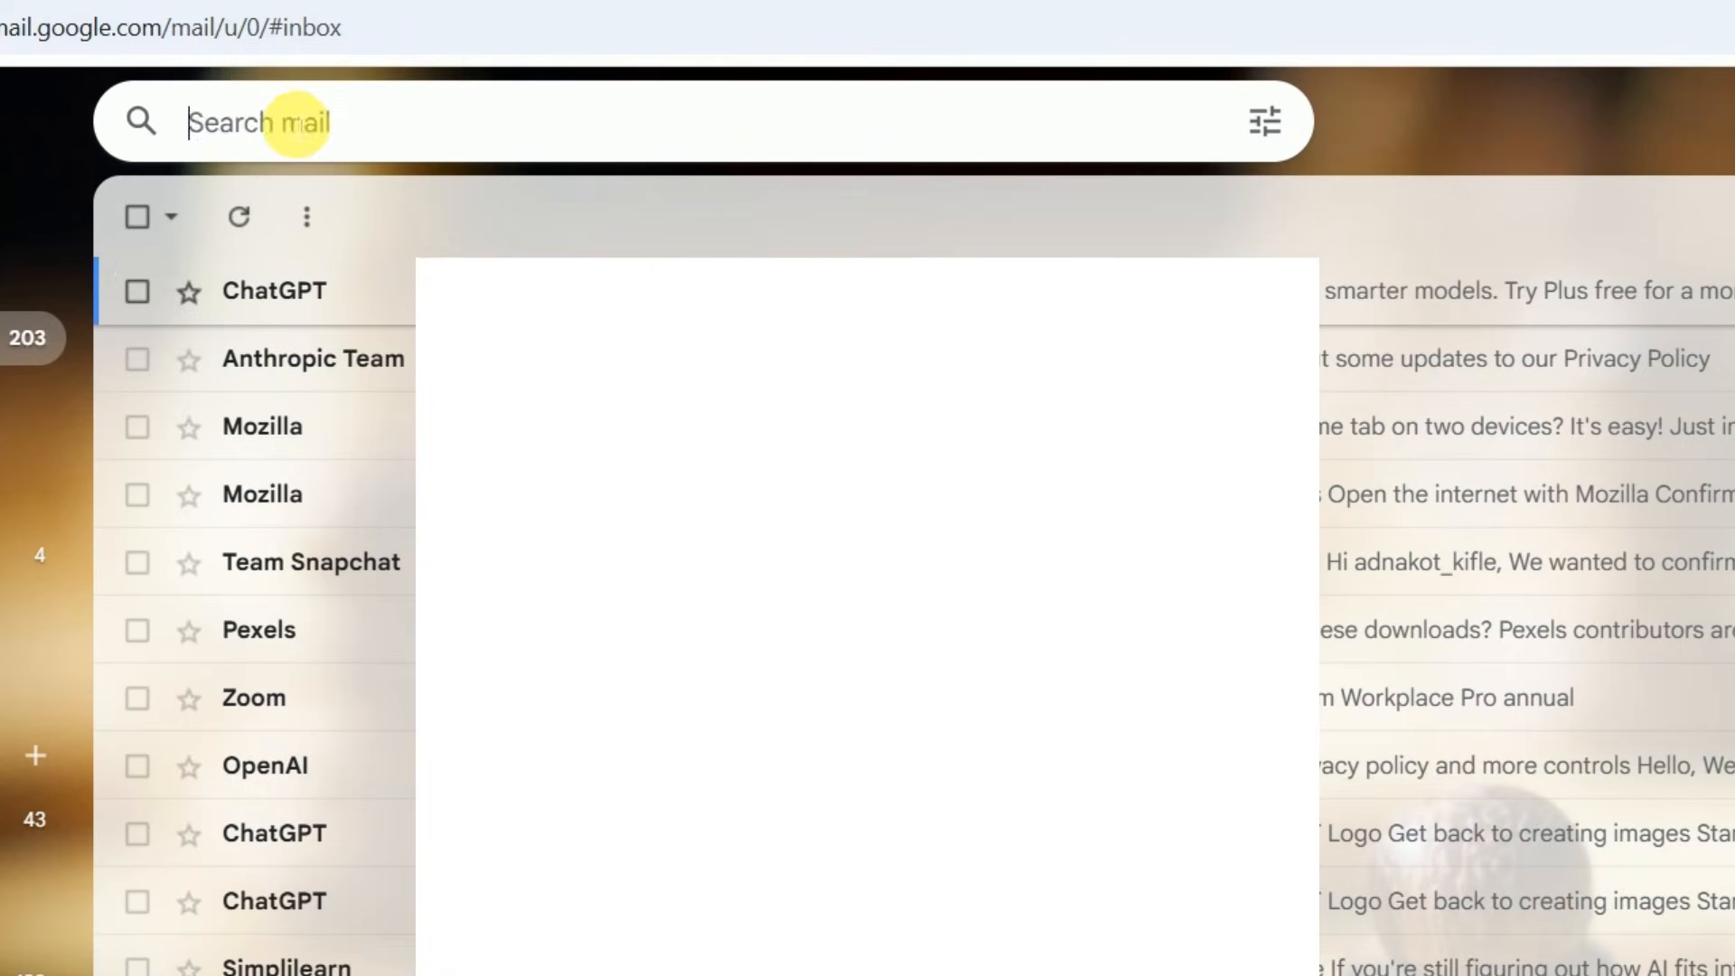
text(from)
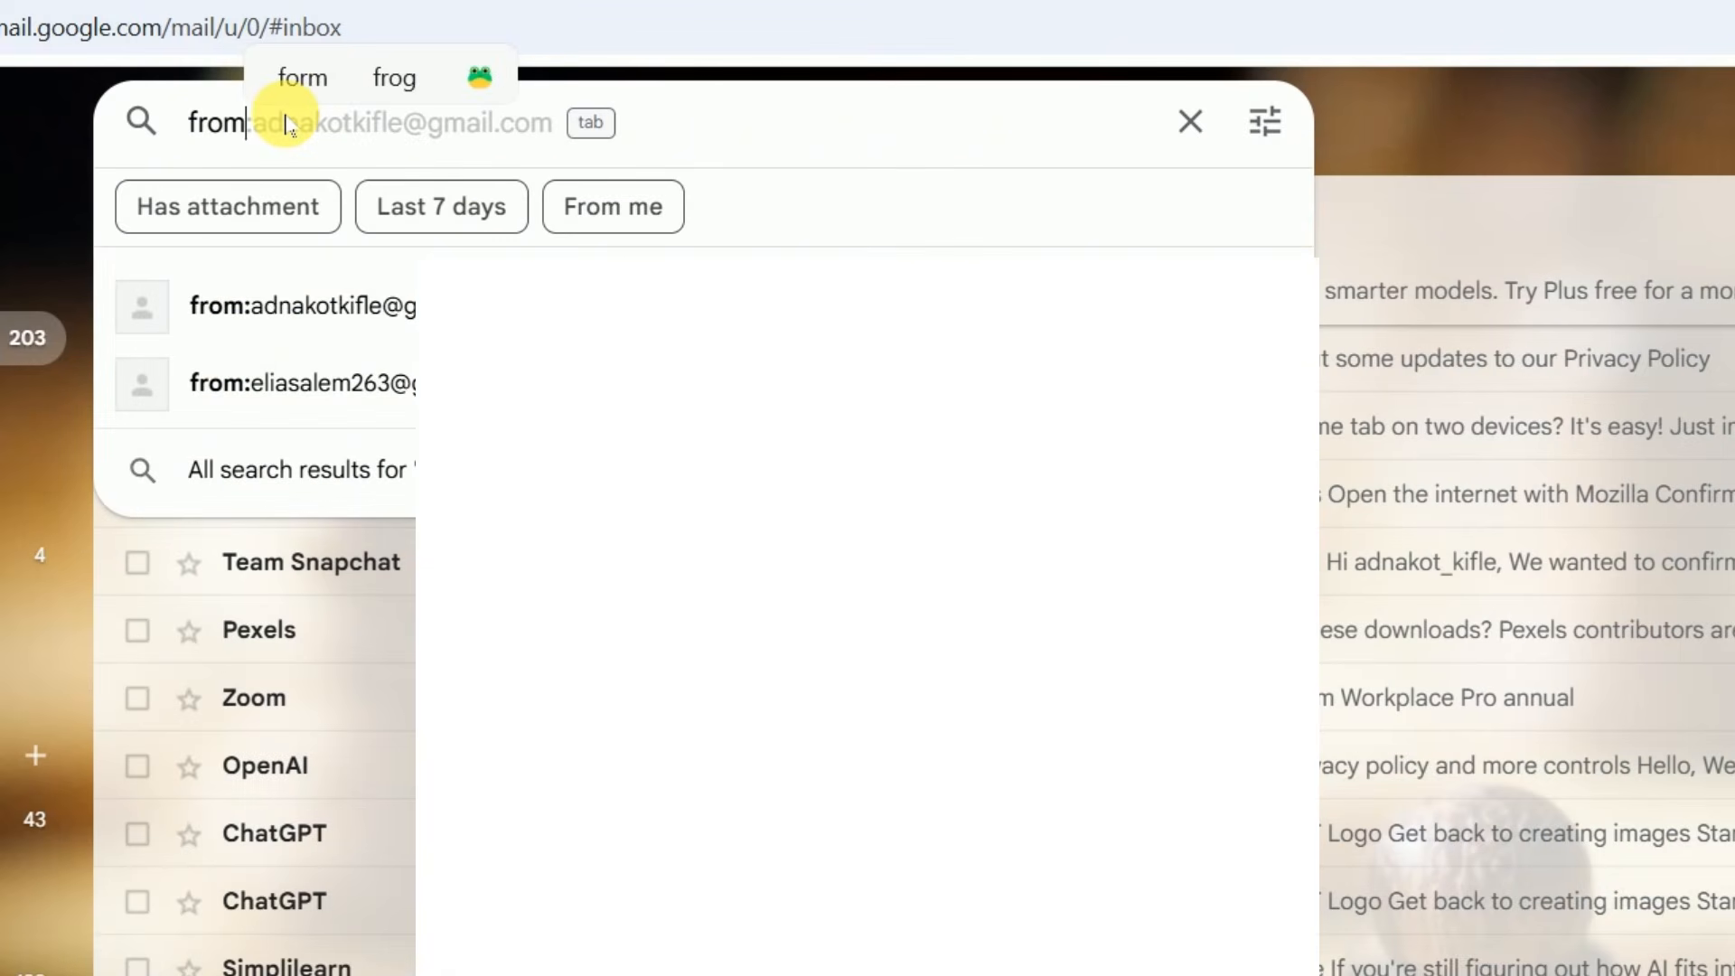
text(:chatgpt)
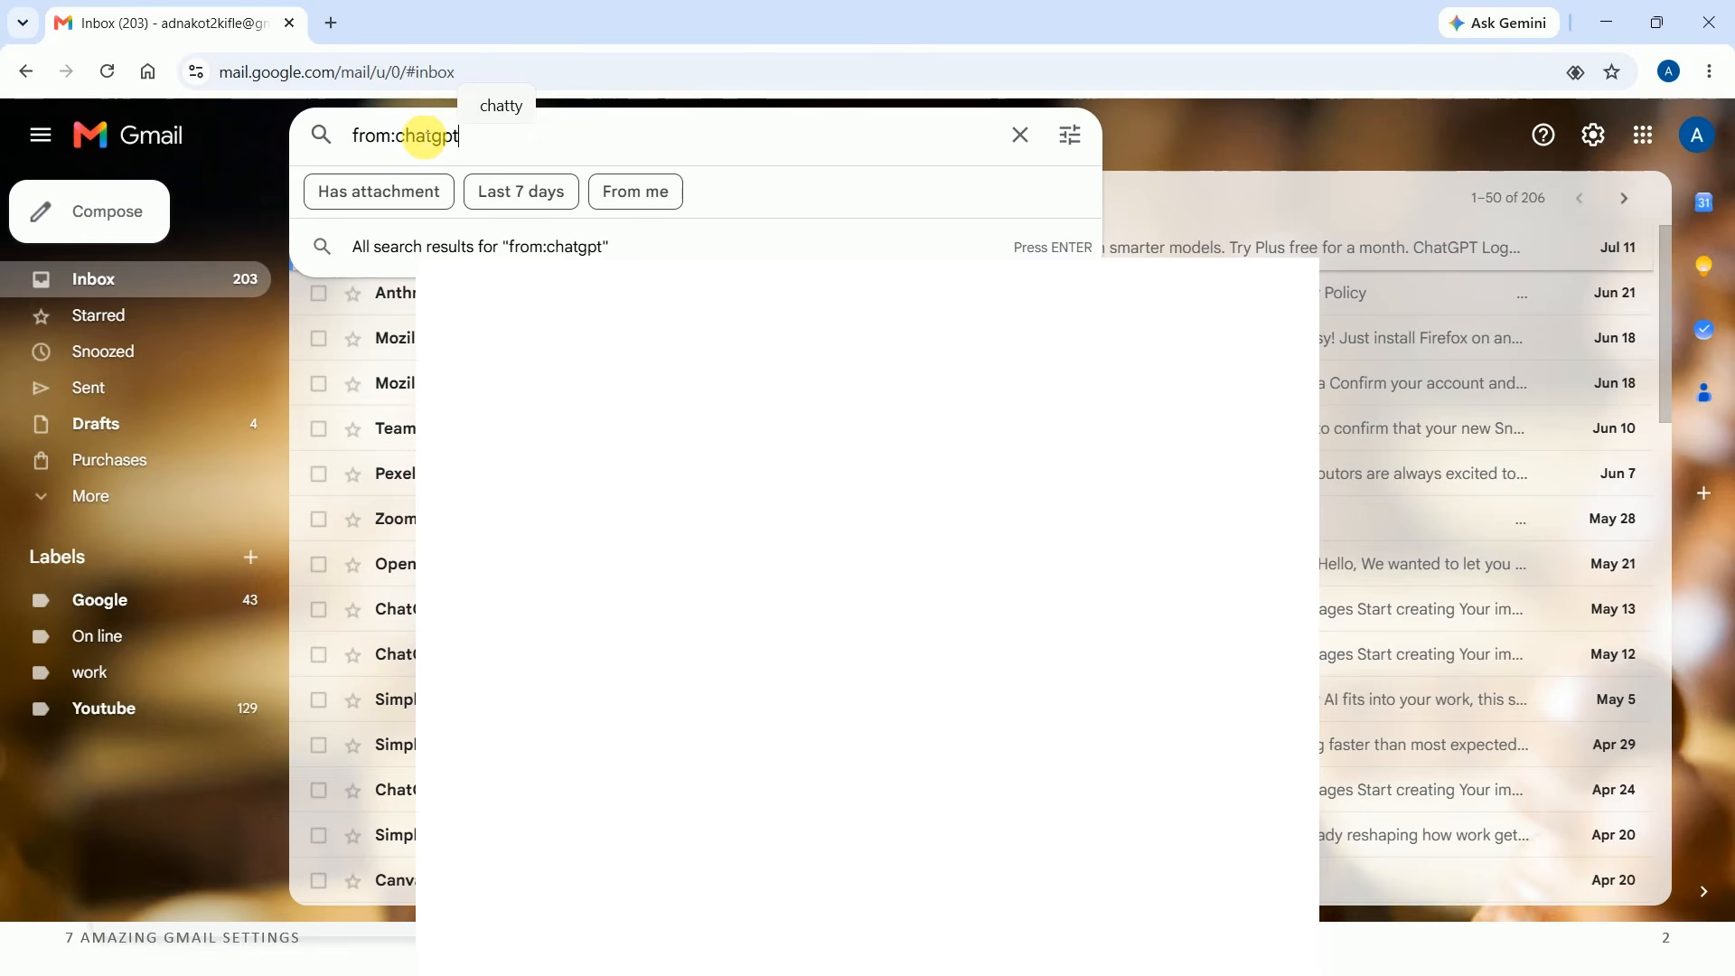
key(Return)
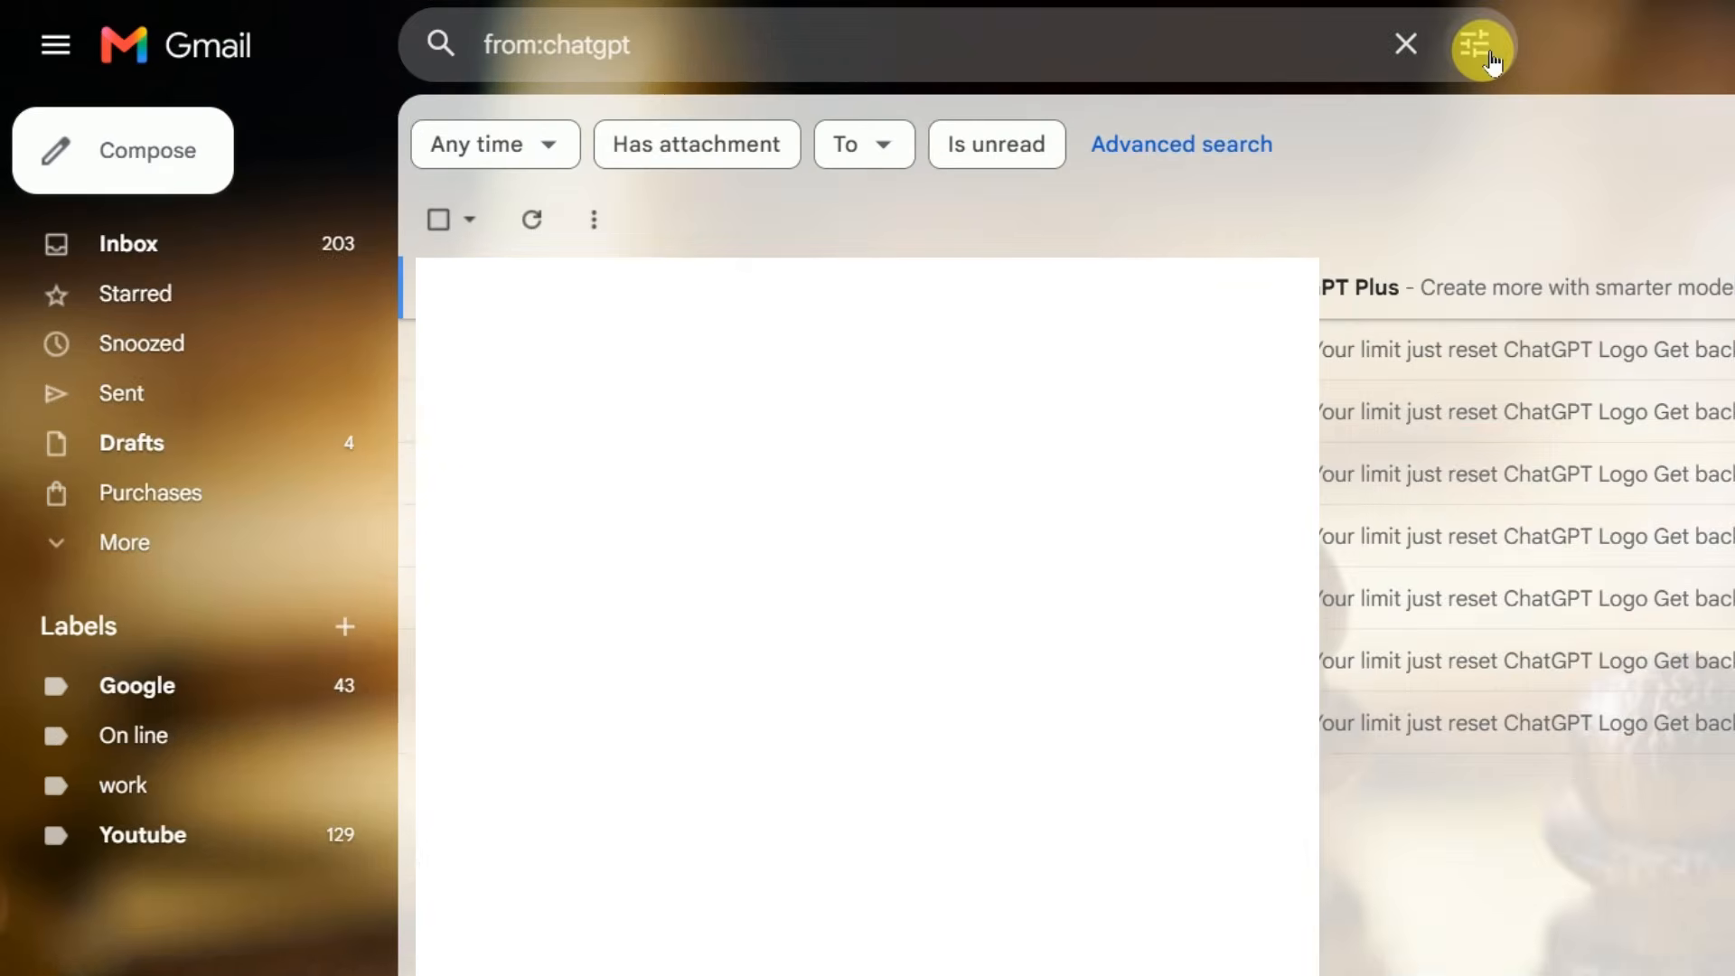
Create a filter for mail from chatgpt that skips the inbox, applies a new label named Chatgpt, and also covers matching conversations
click(1074, 135)
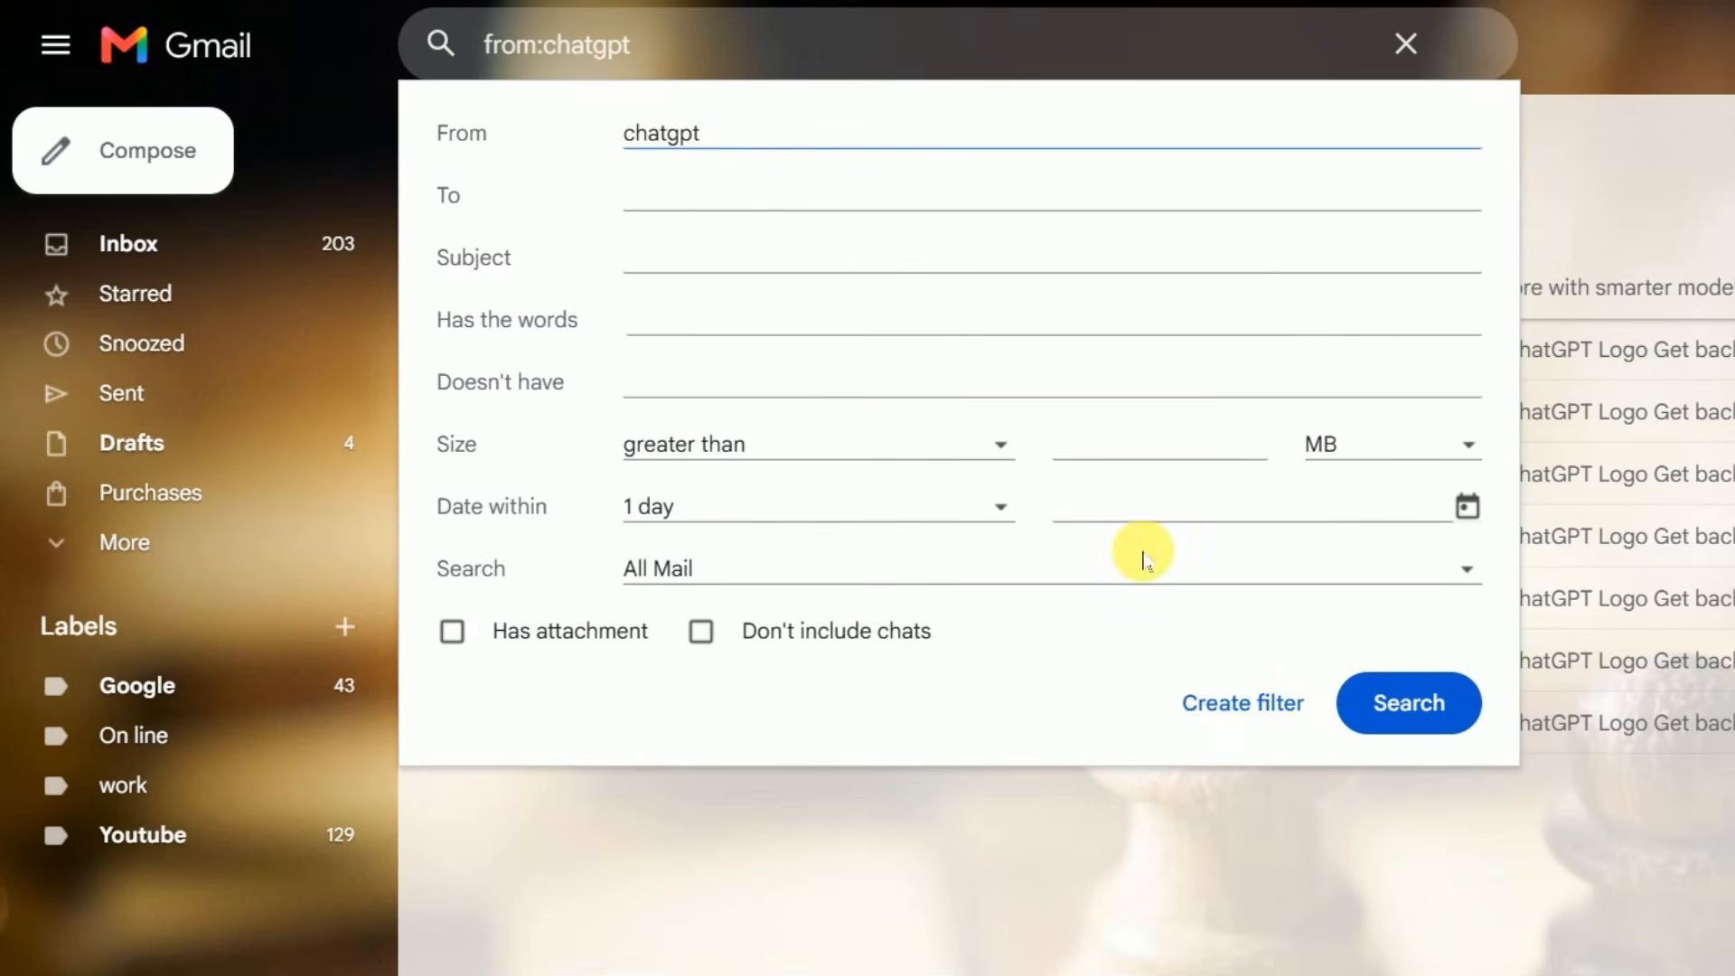
click(1216, 712)
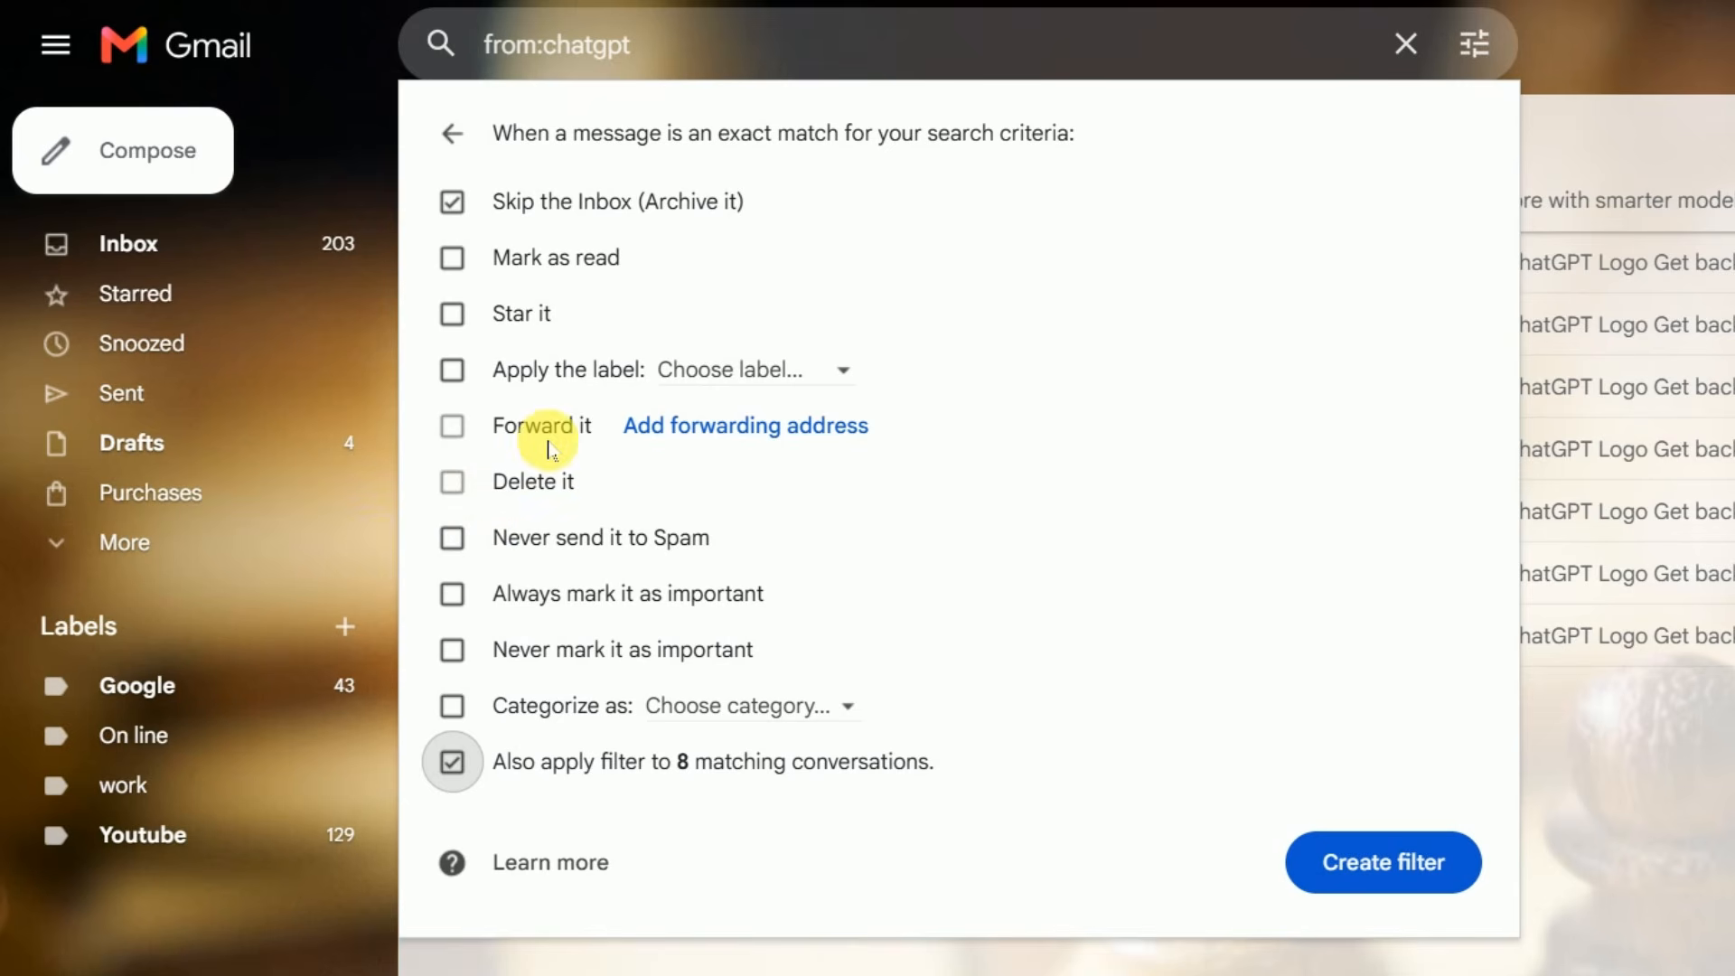
click(843, 376)
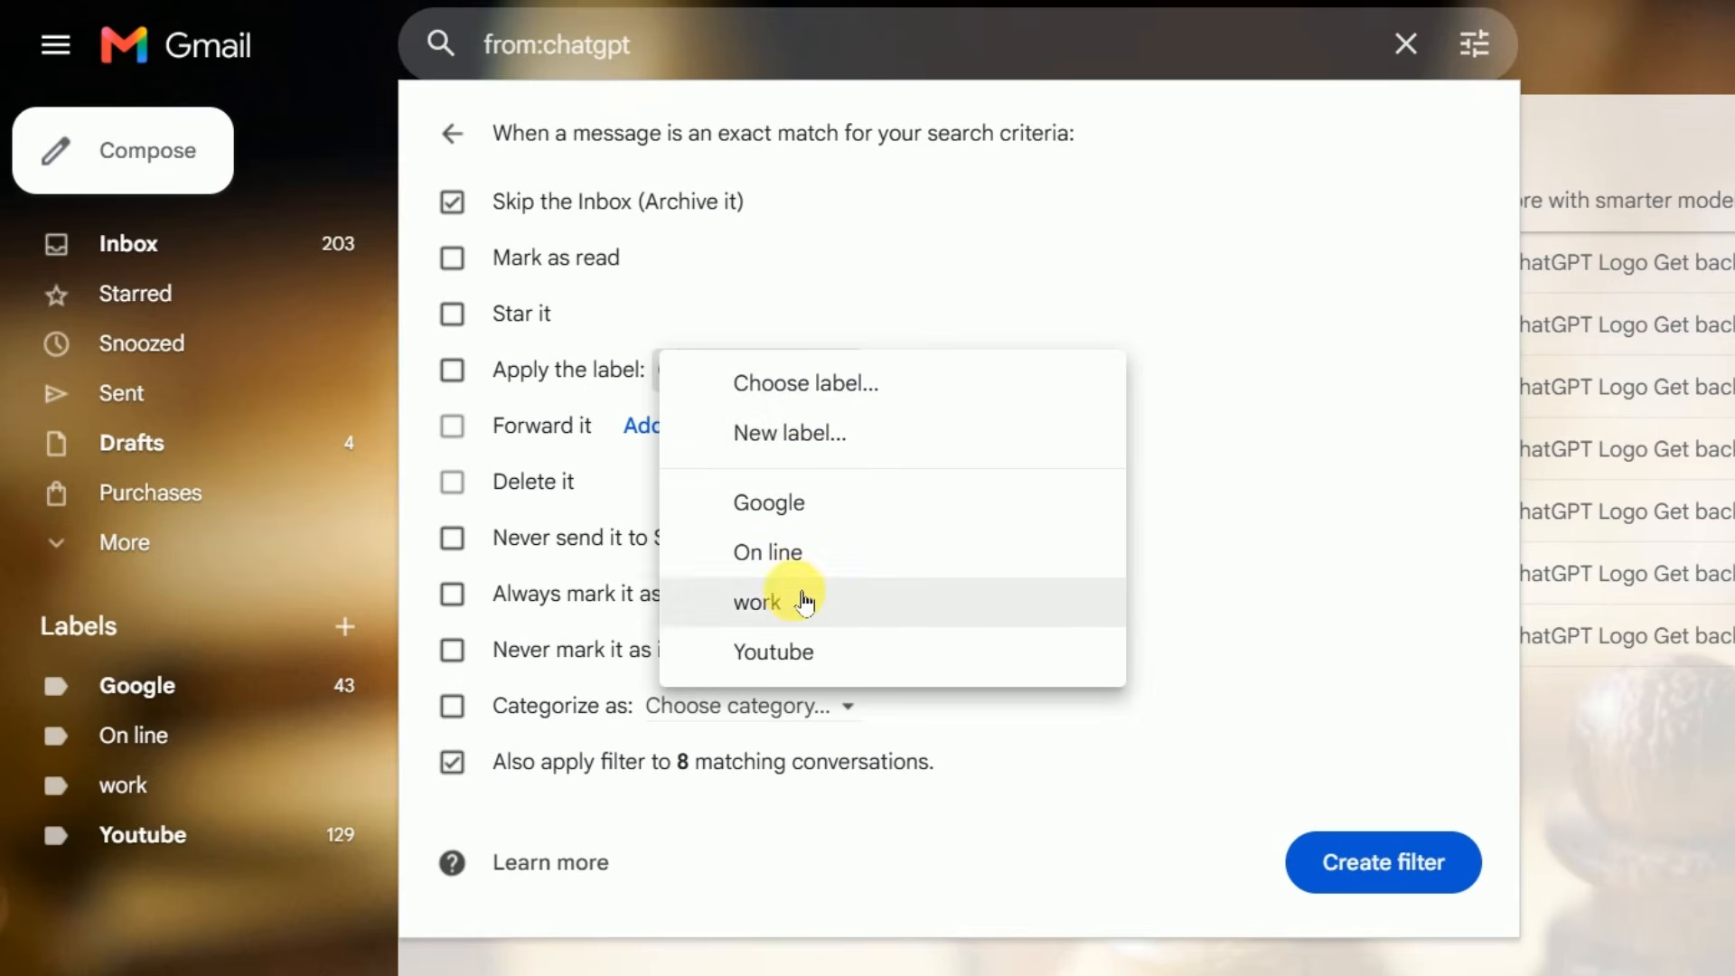
click(837, 447)
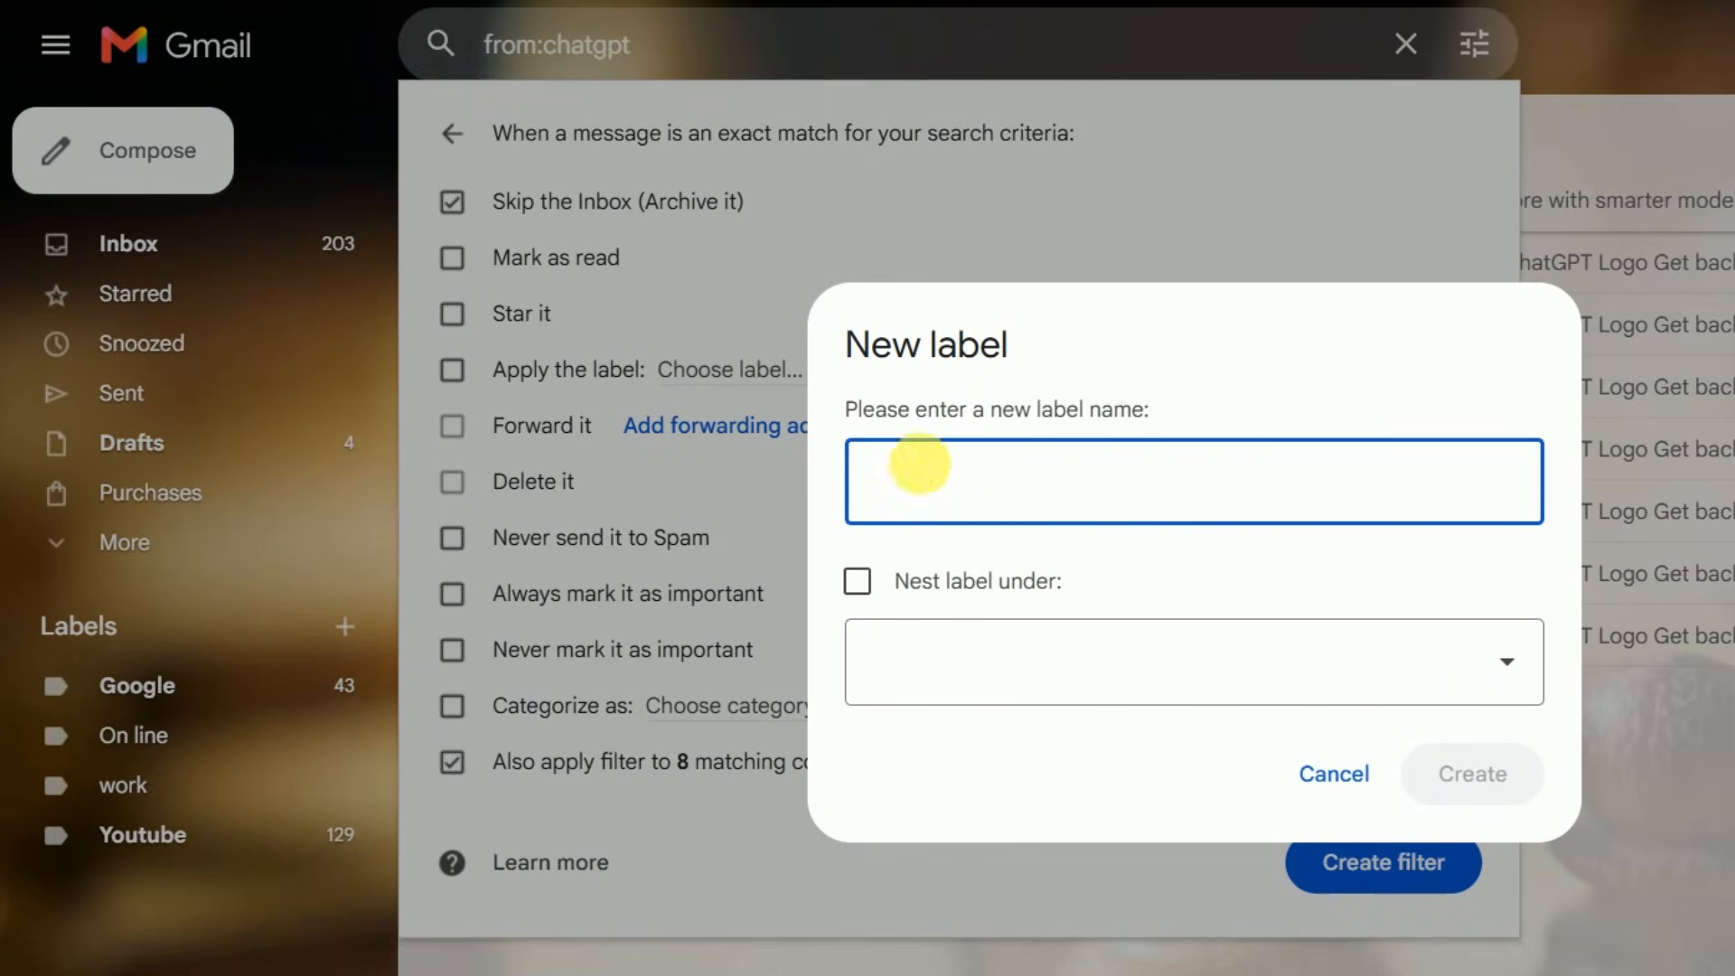
text(Ch)
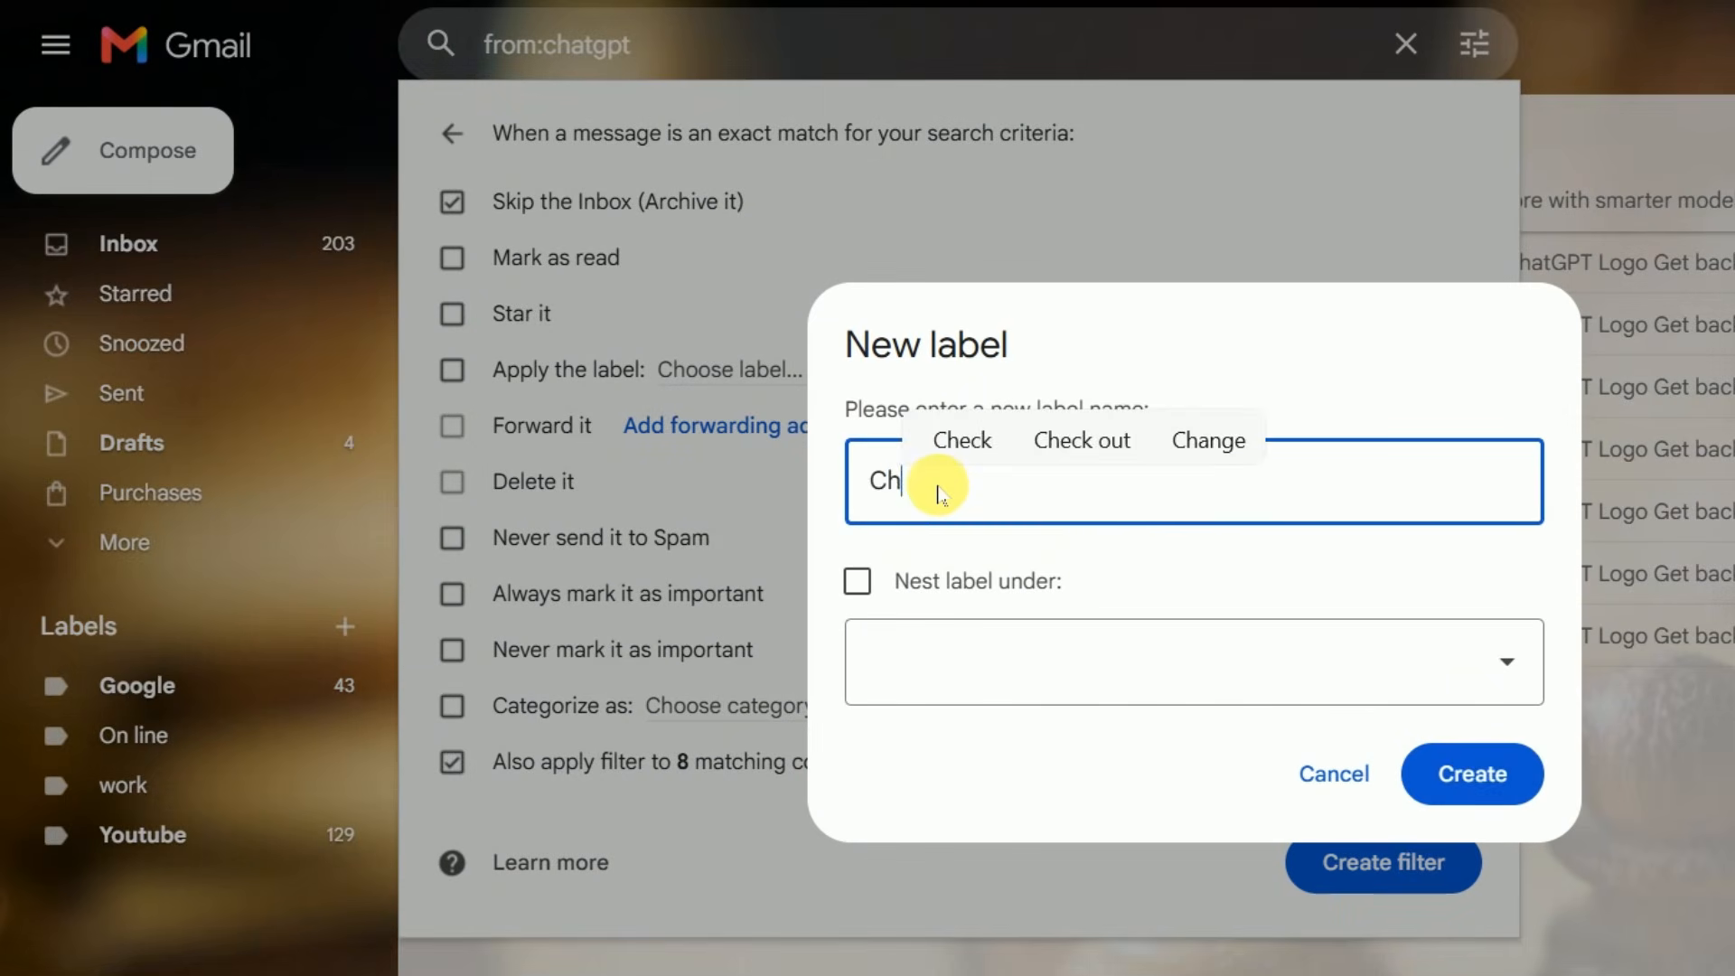
text(atgpt)
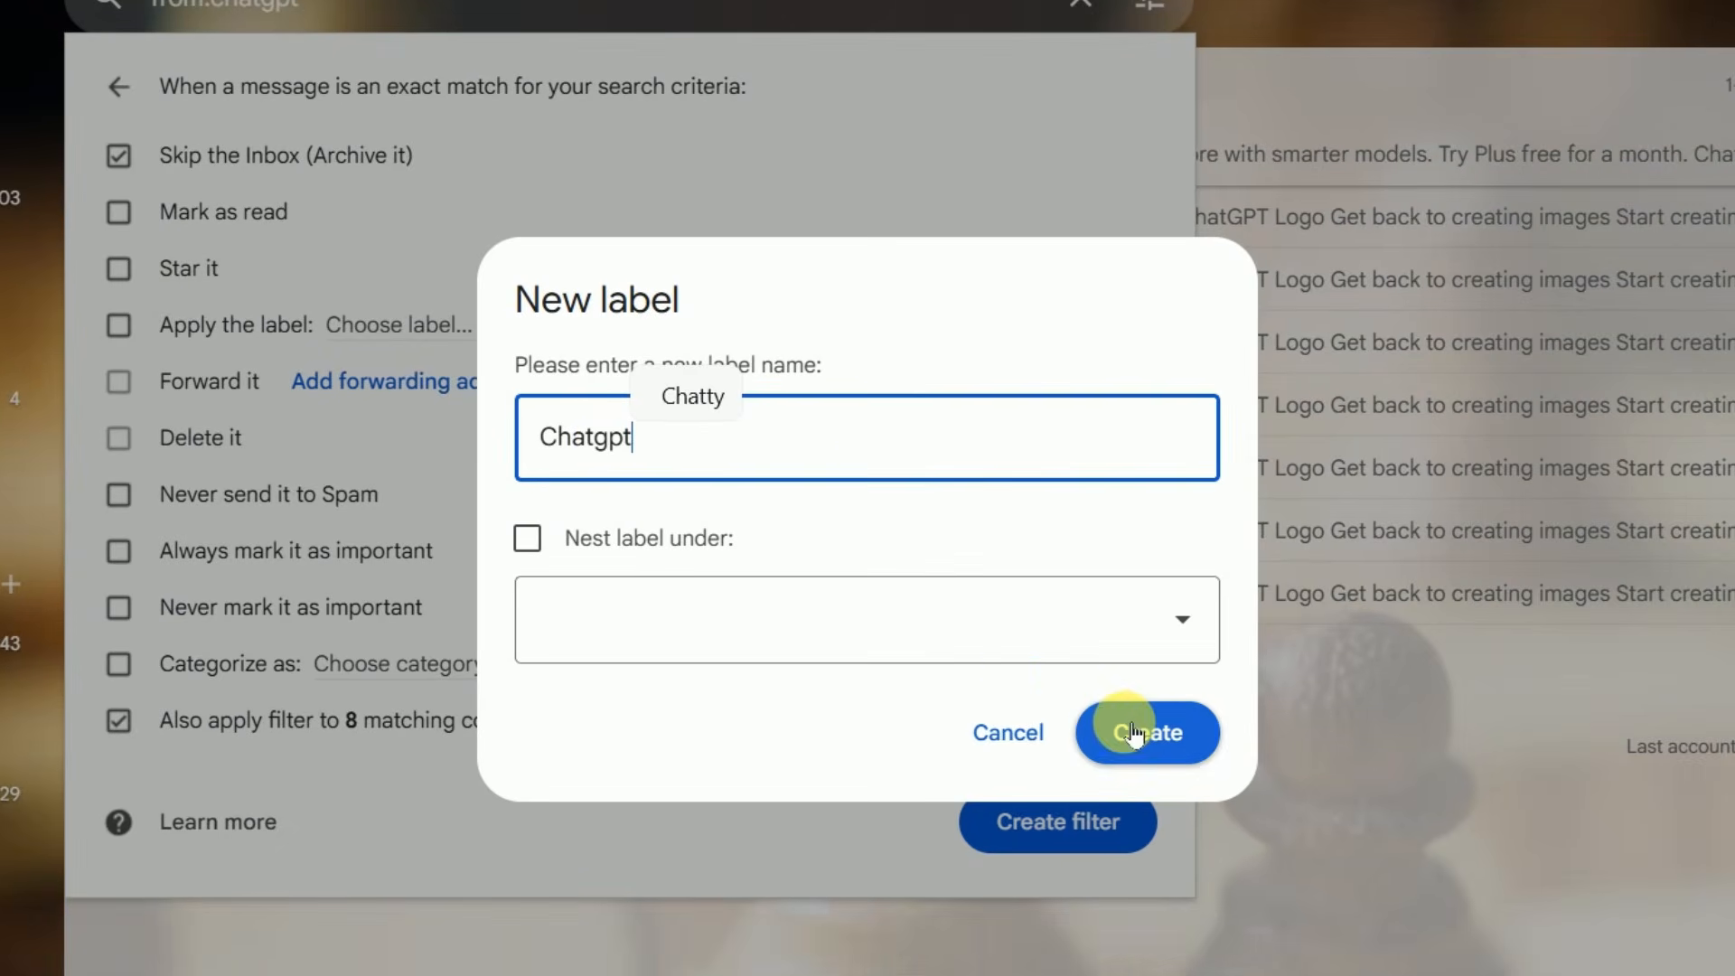
click(1463, 776)
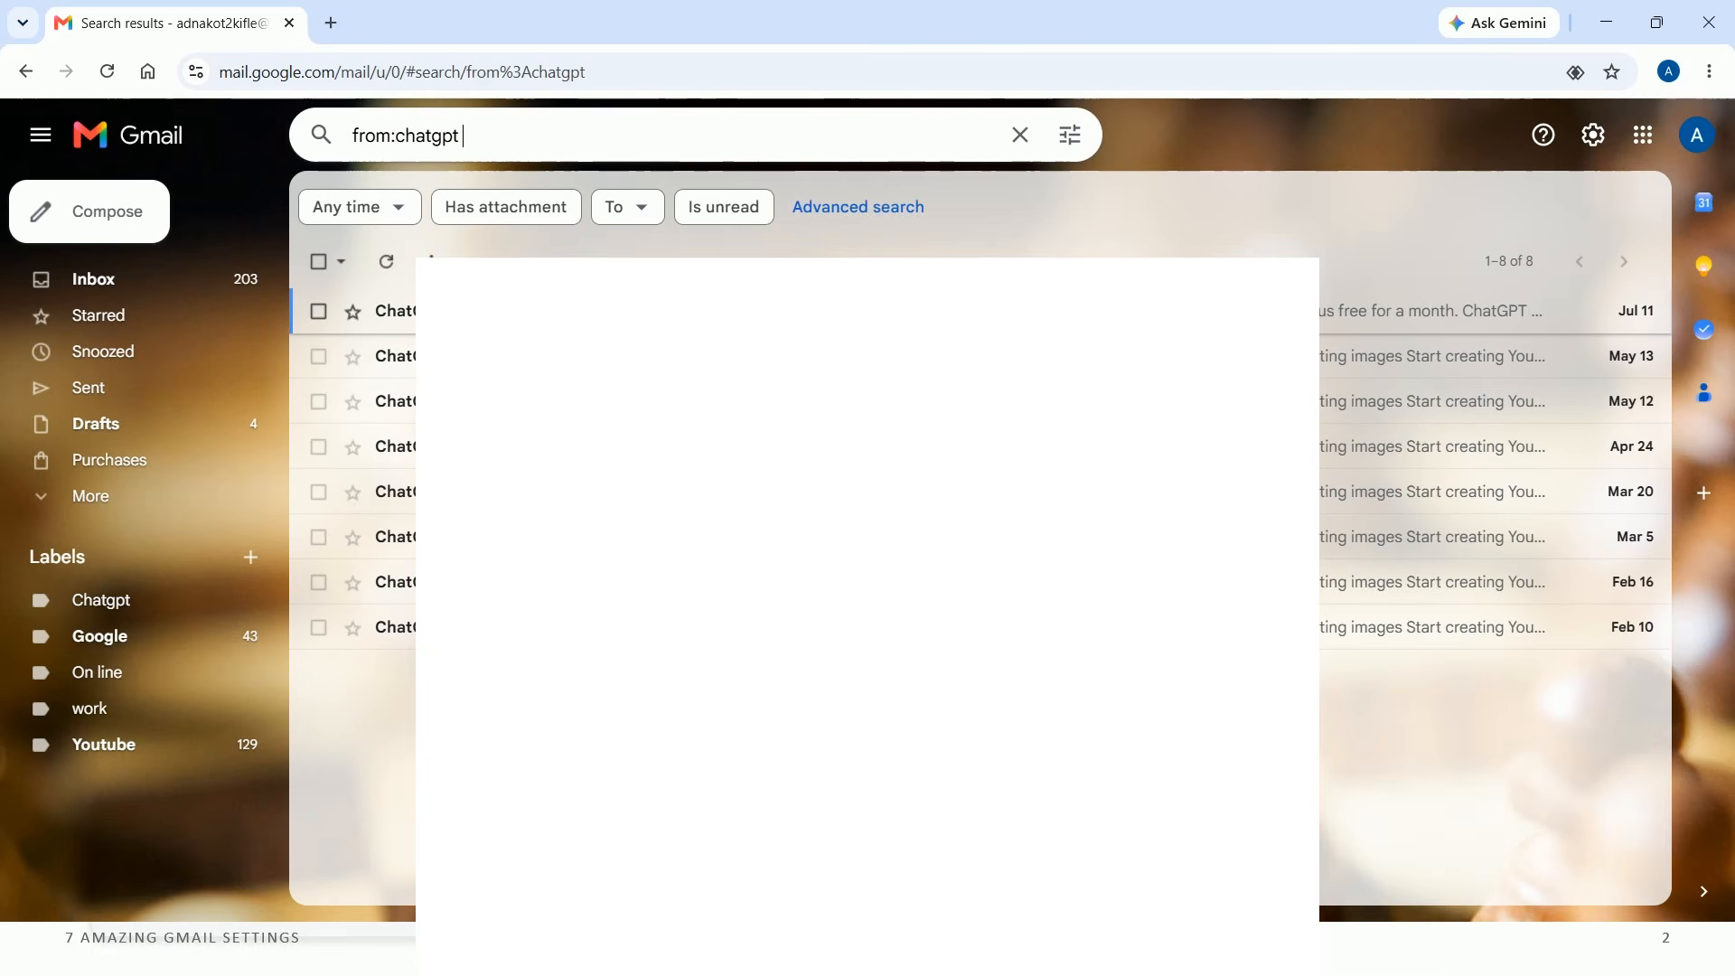
Look through the inbox for remaining ChatGPT messages and view the emails under the Chatgpt label
click(149, 278)
scroll(980, 434, down, 5)
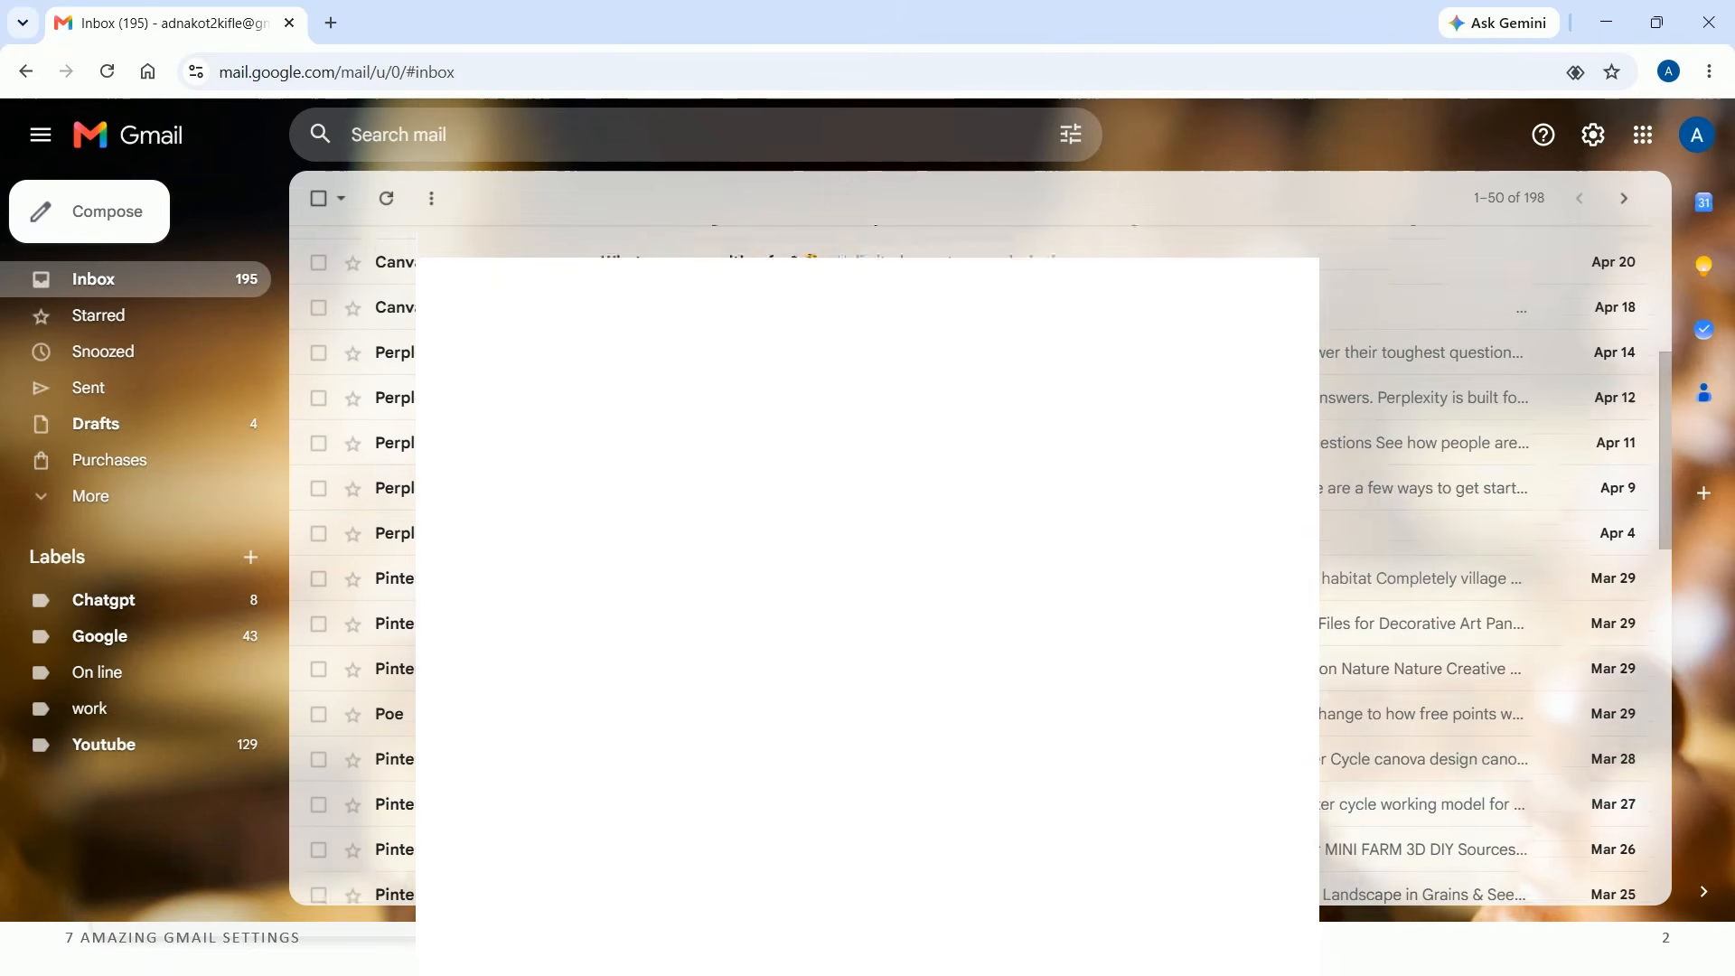
scroll(981, 474, up, 5)
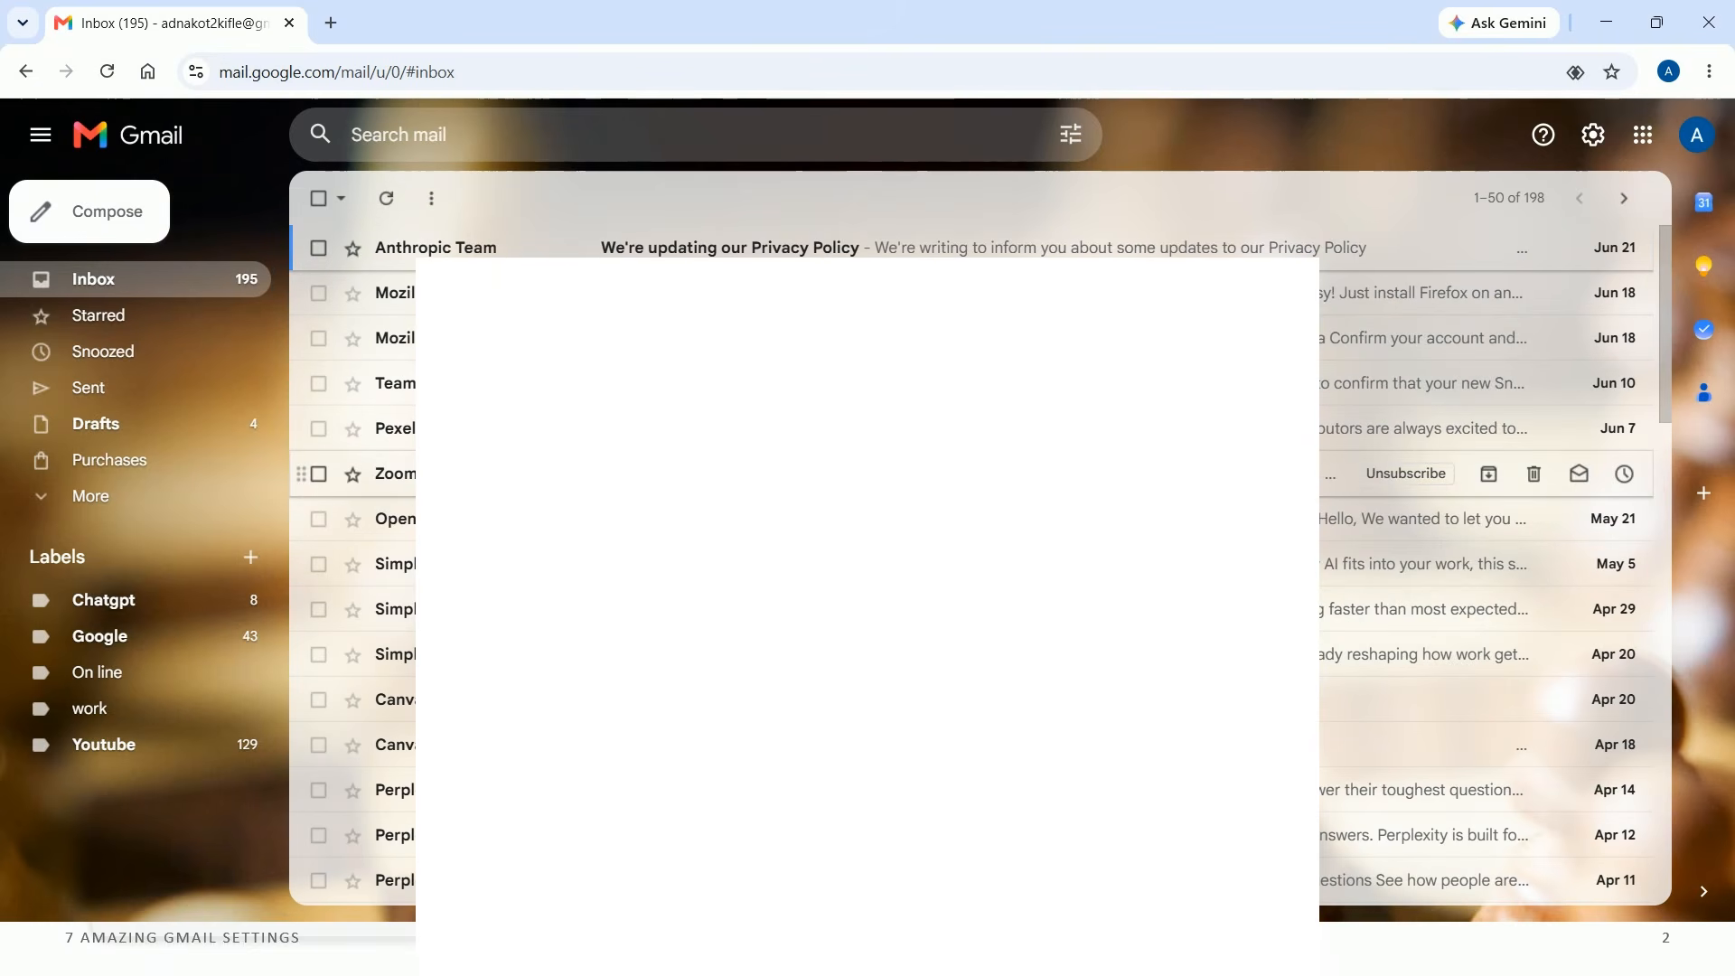
click(158, 599)
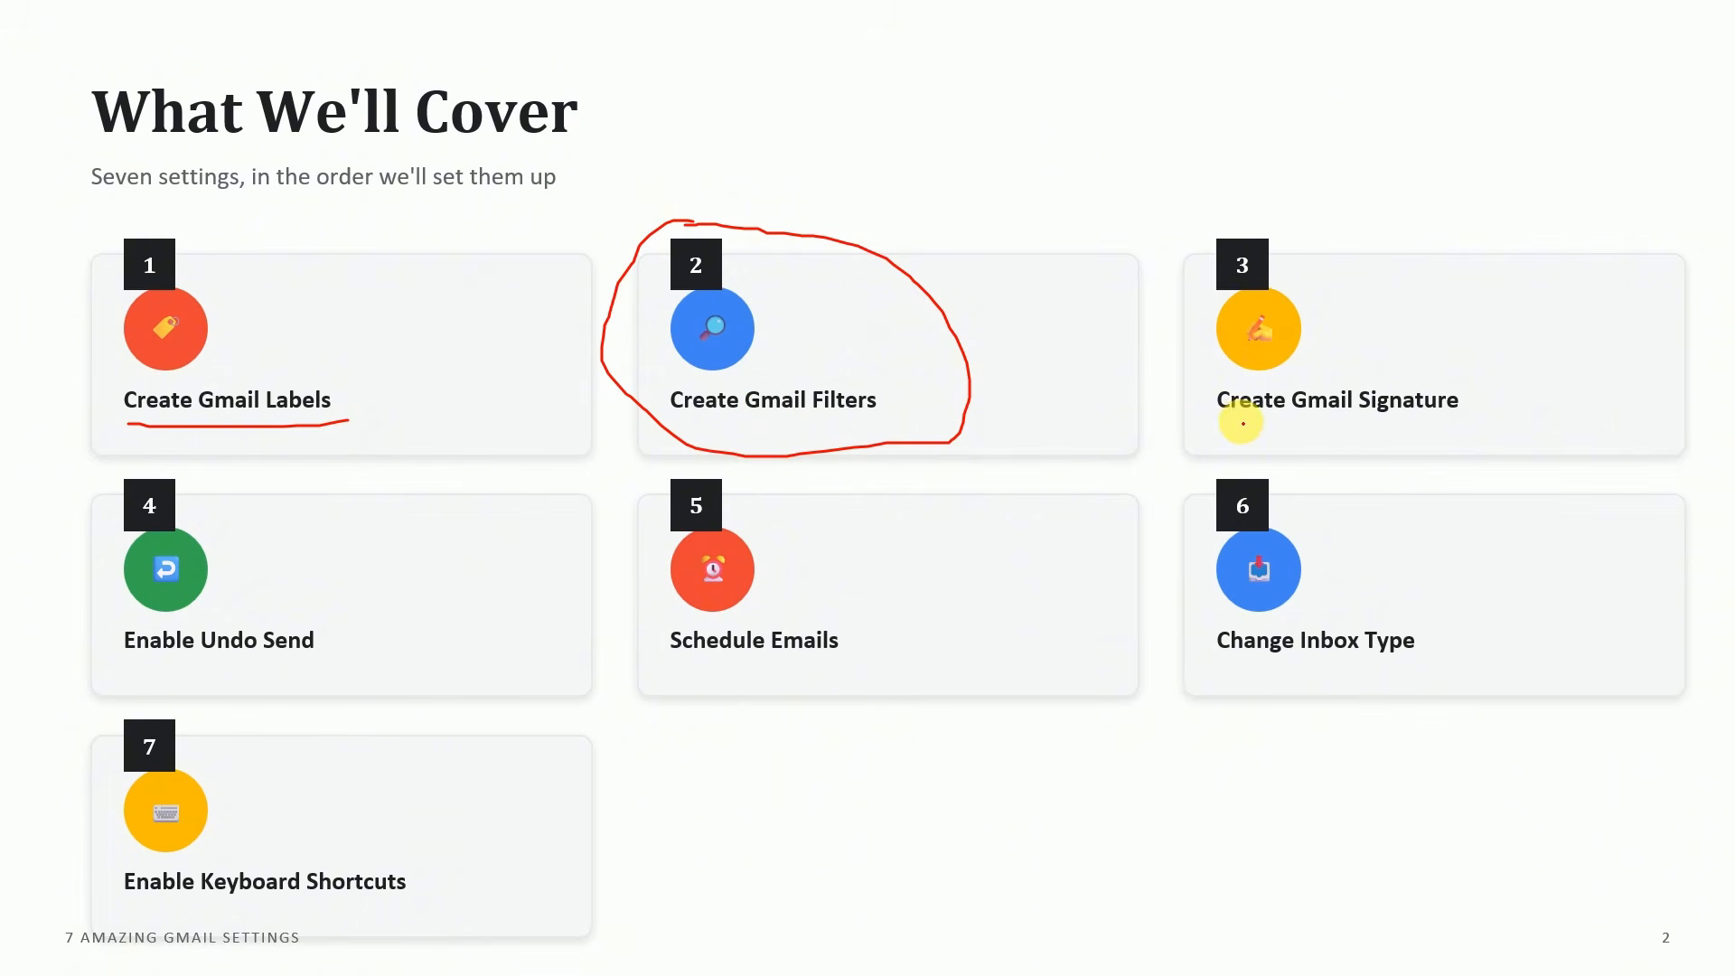
mouse_move(1277, 215)
mouse_down()
mouse_move(1158, 286)
mouse_move(1219, 446)
mouse_move(1441, 457)
mouse_move(1465, 295)
mouse_move(1297, 226)
mouse_up()
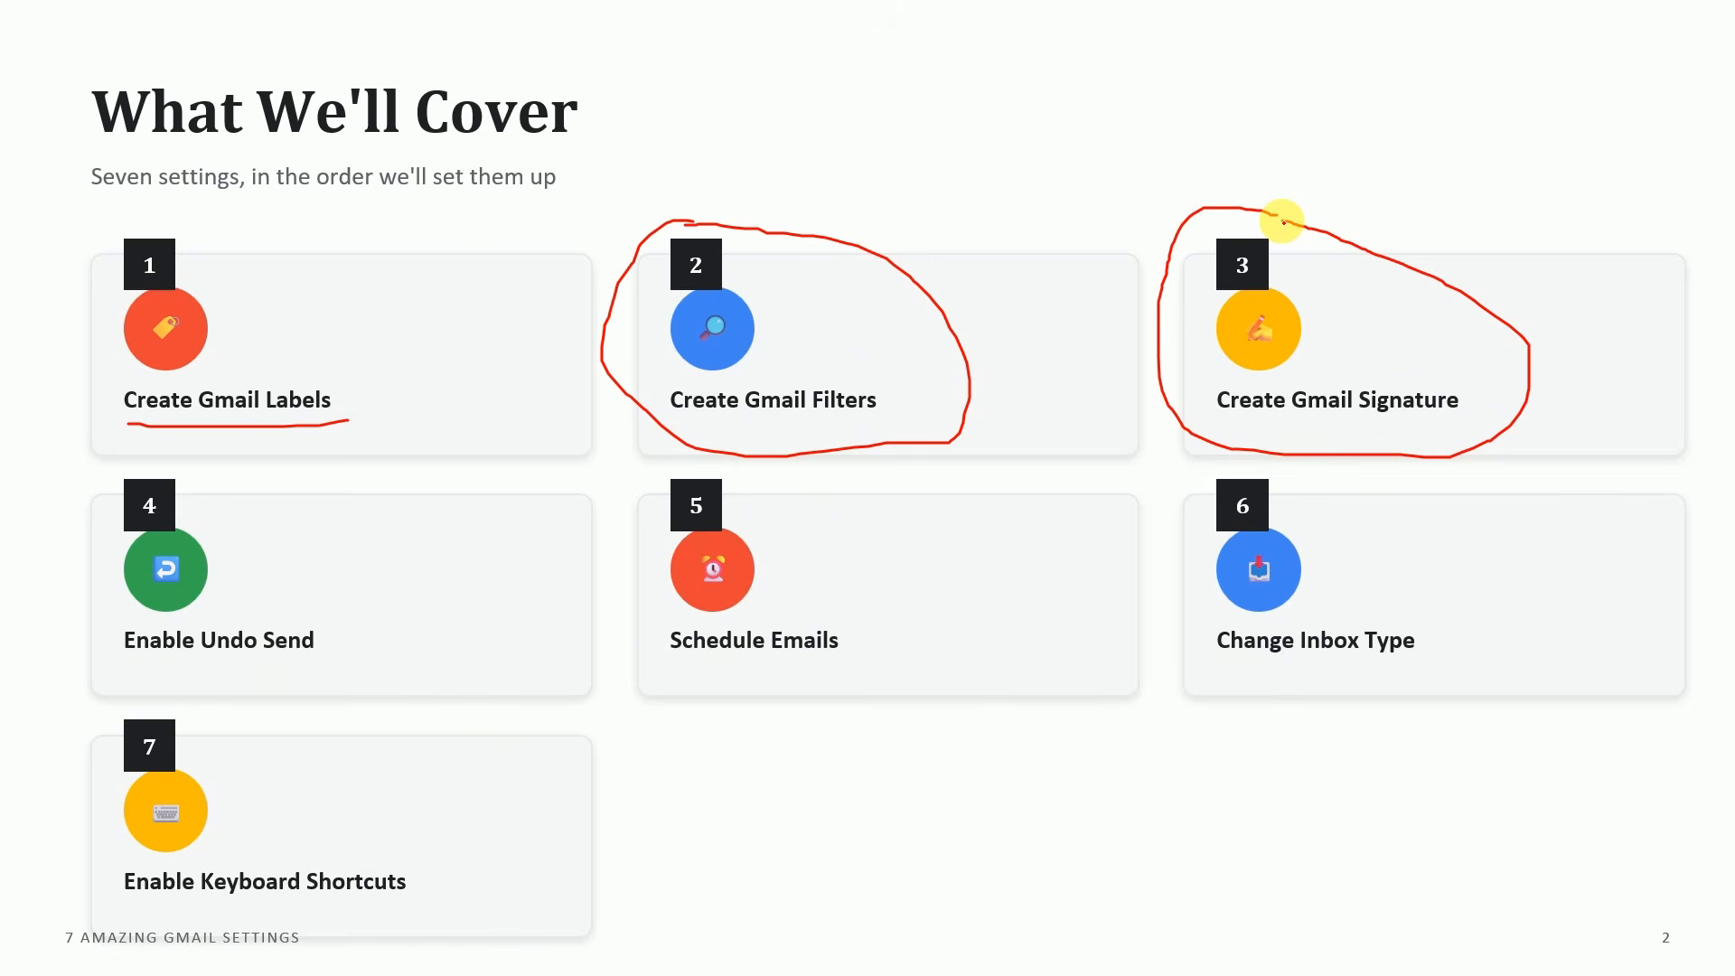
Switch back to Gmail and open the Signature section in the general settings
key(alt+Tab)
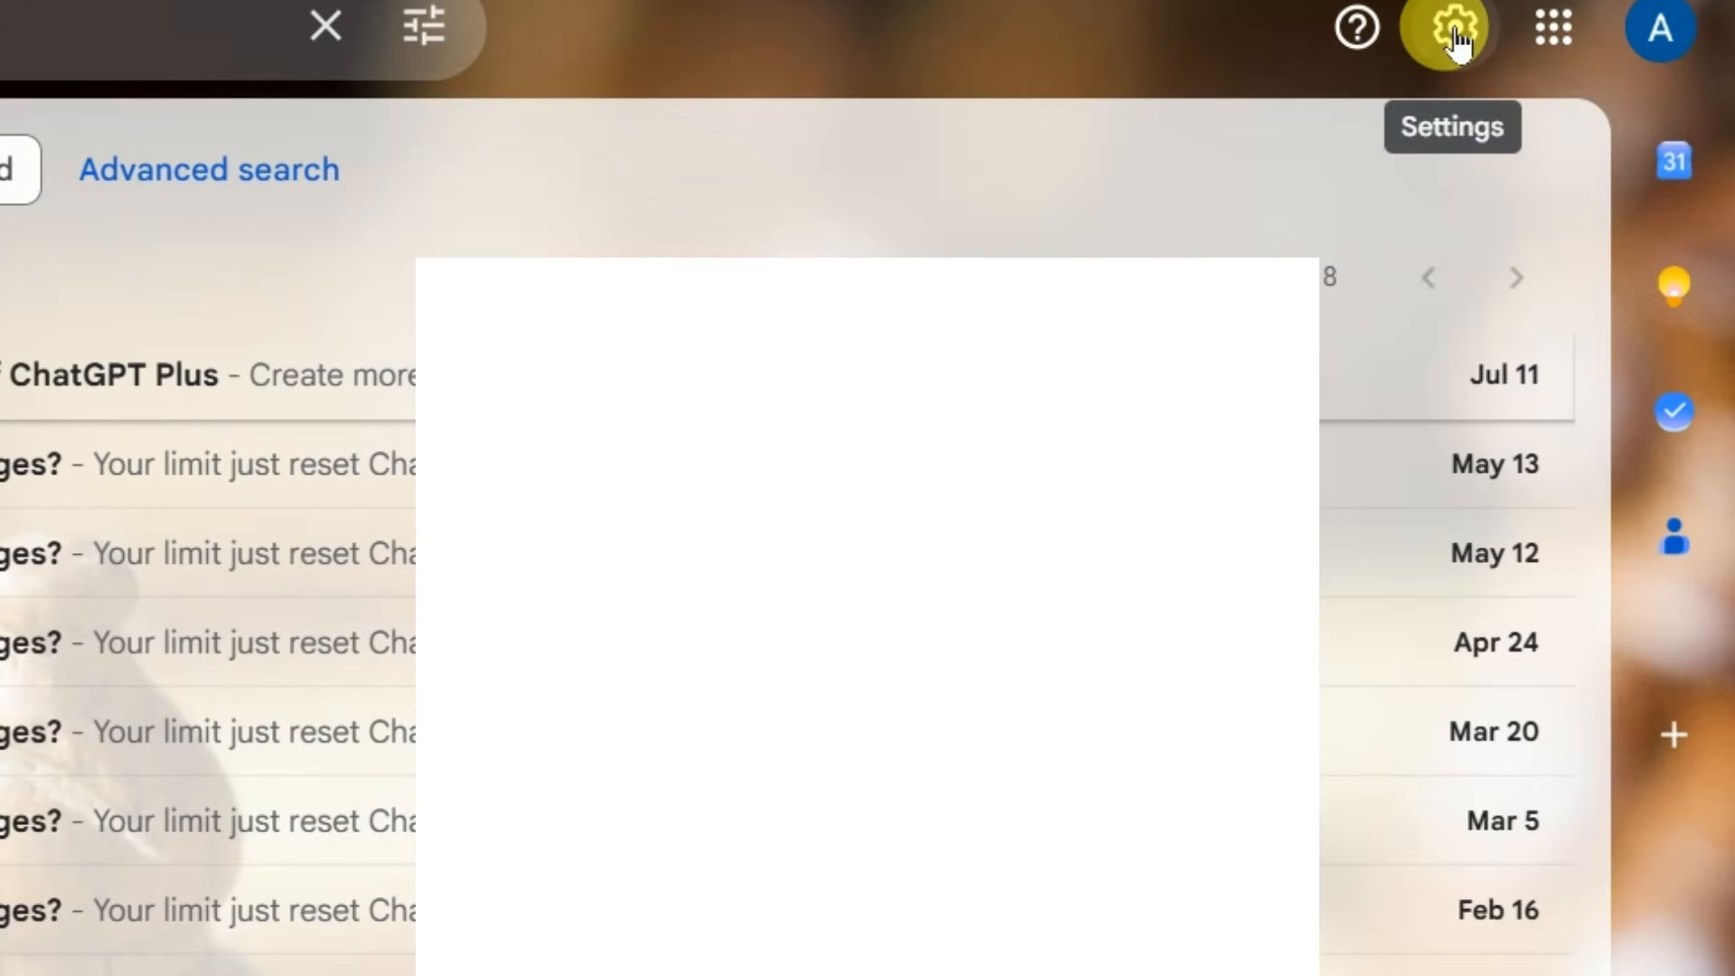
click(1455, 40)
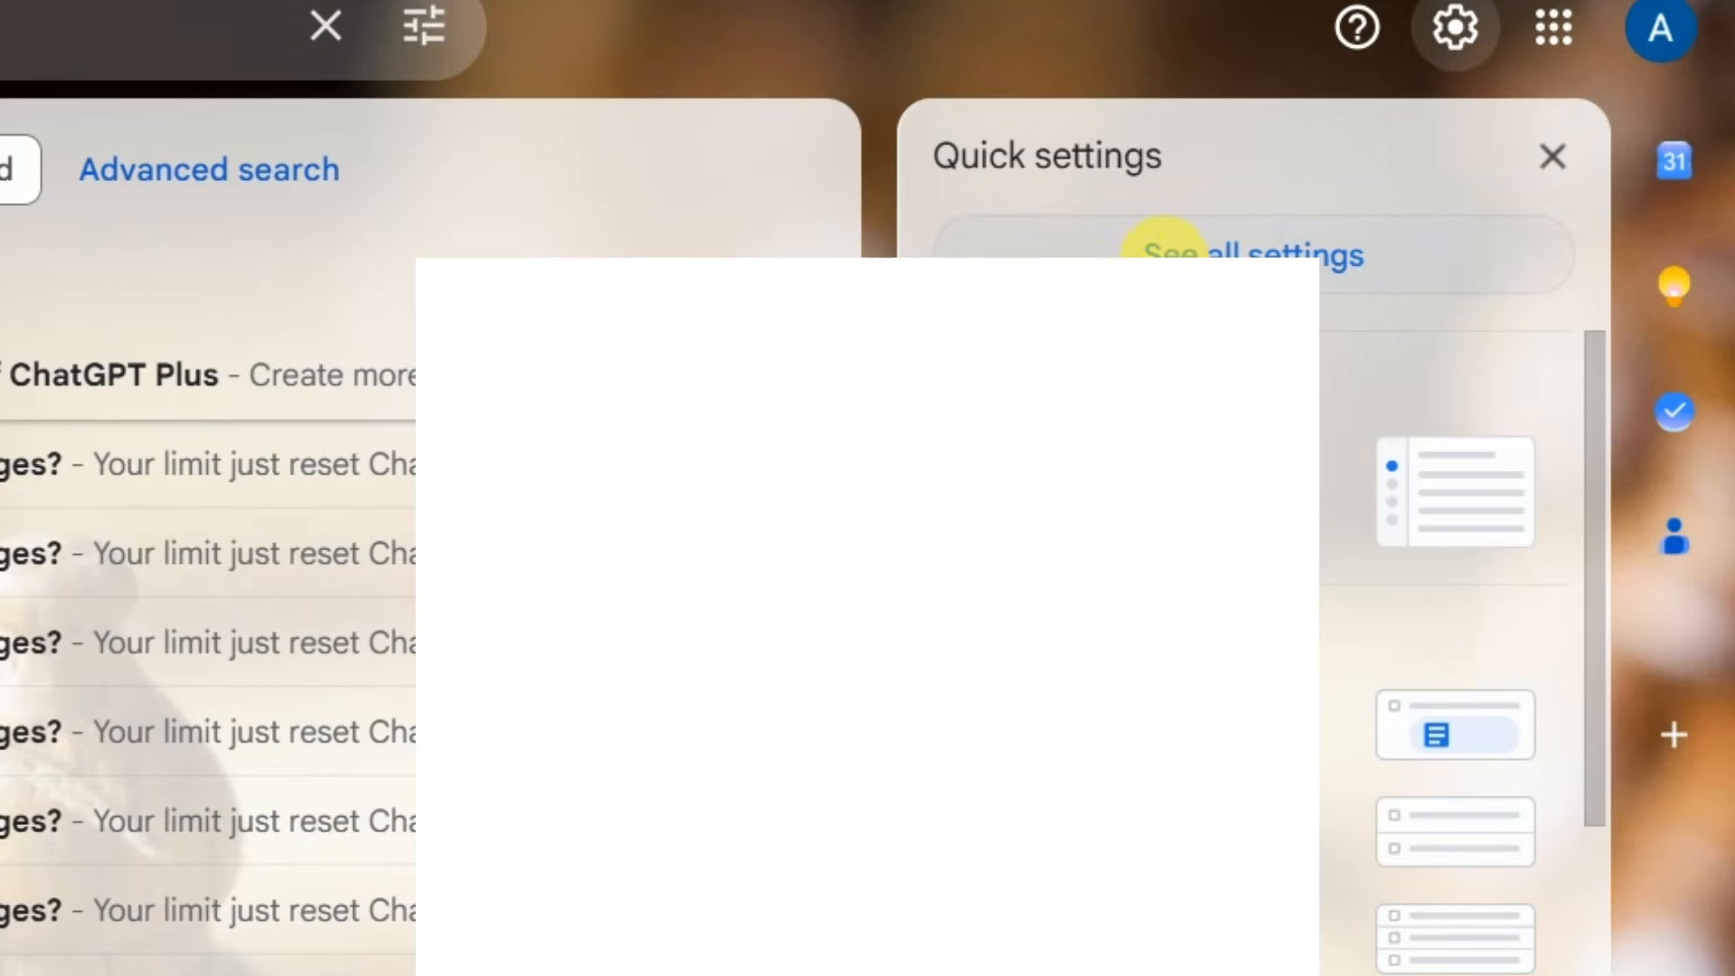
click(1234, 237)
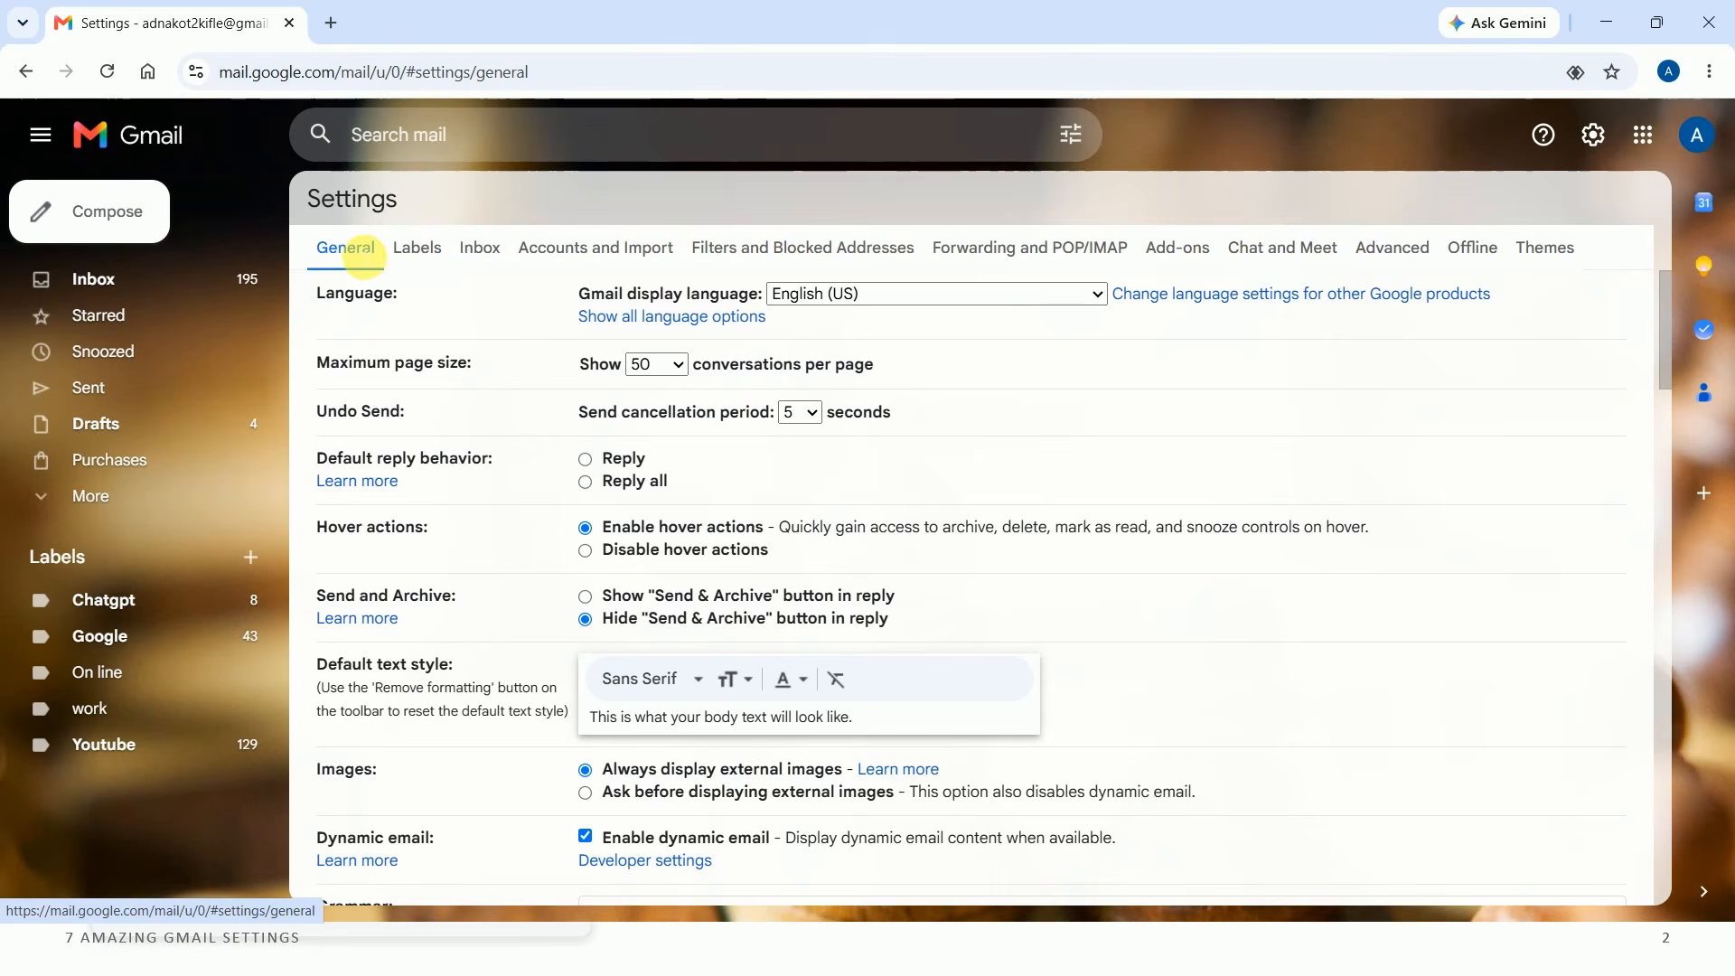
scroll(394, 449, down, 4)
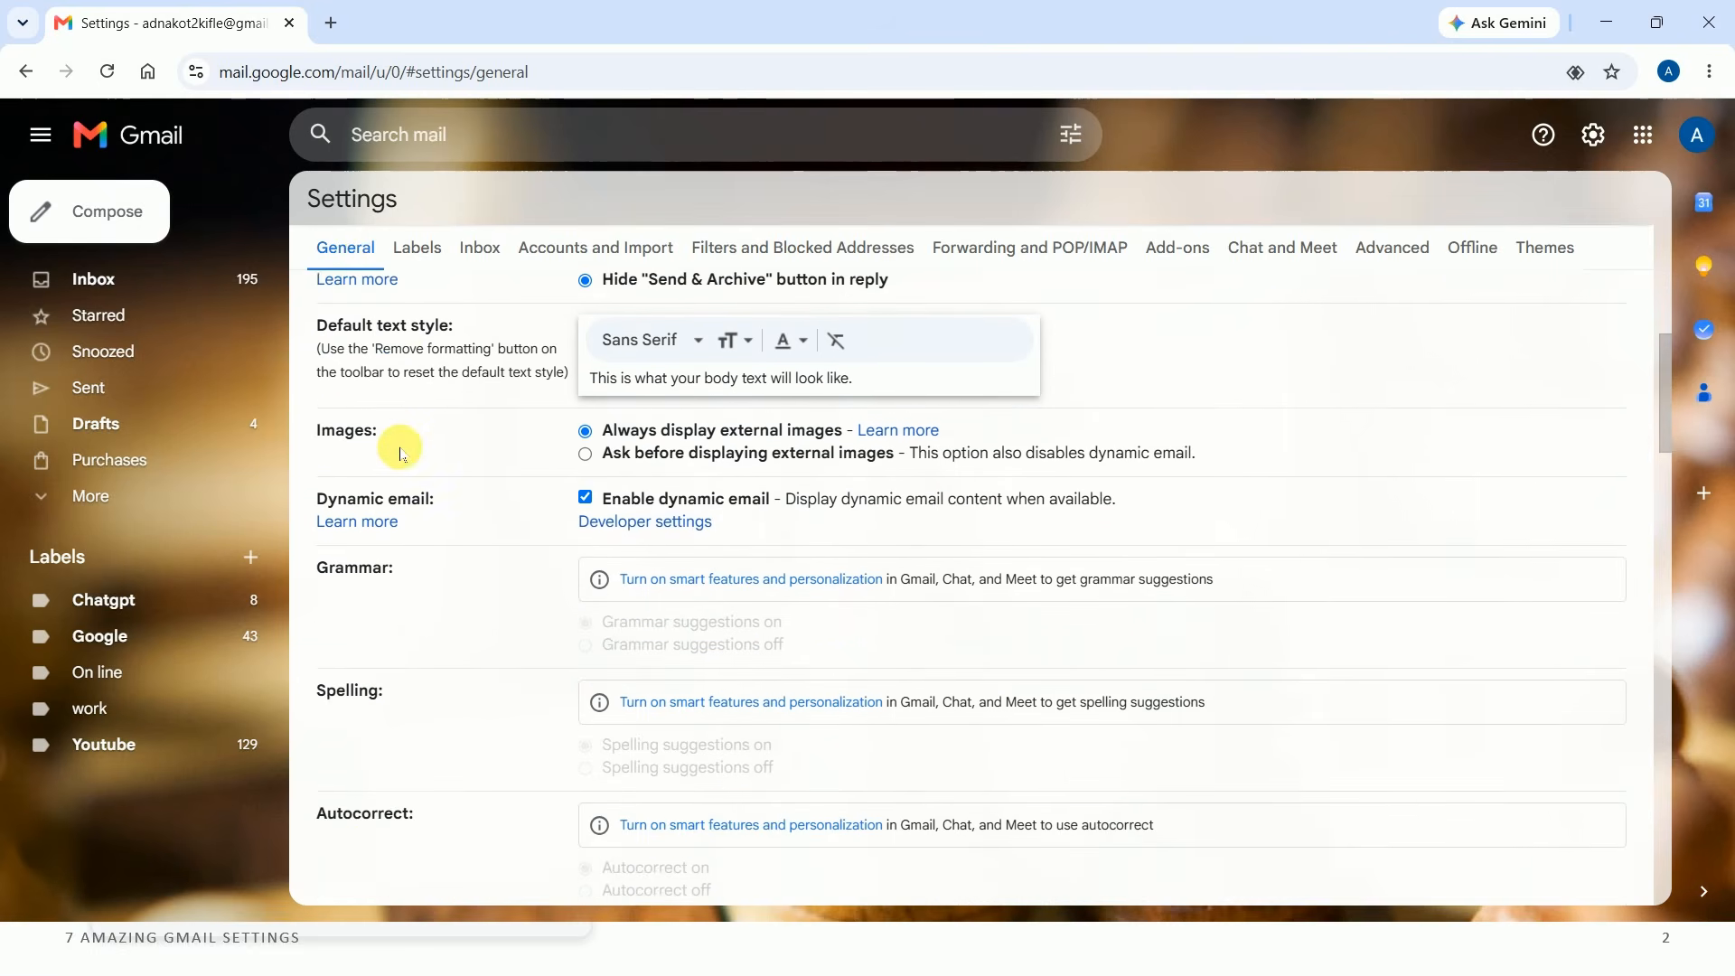
scroll(401, 452, down, 11)
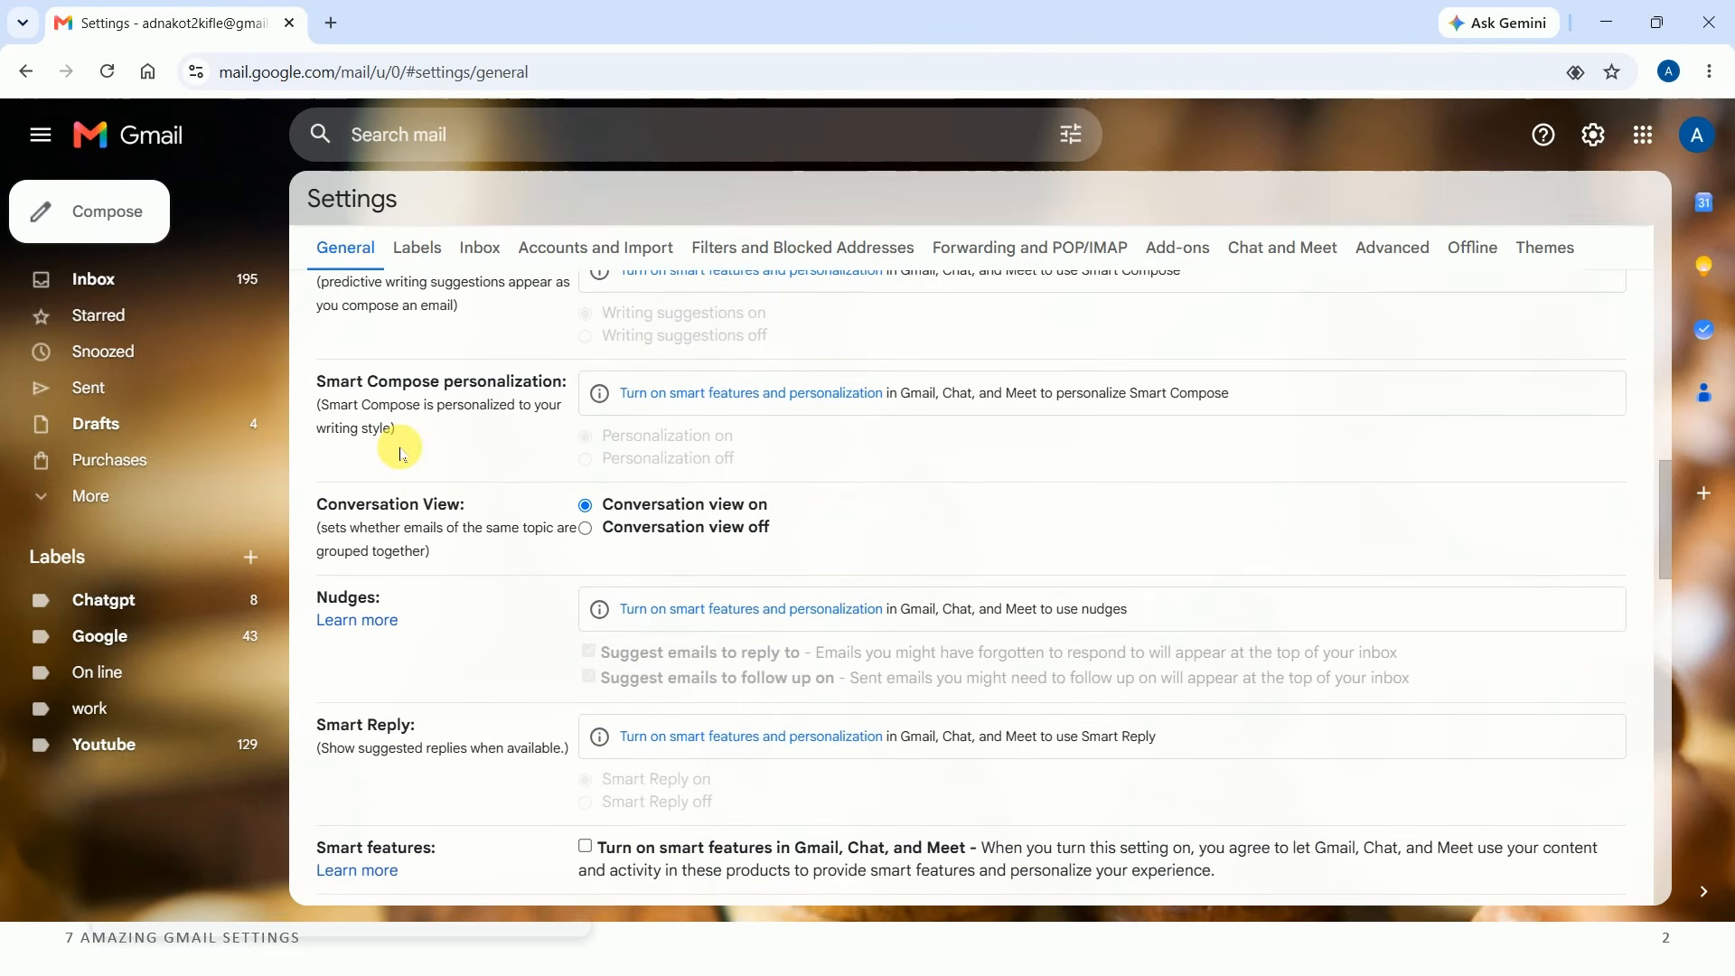
scroll(401, 452, down, 15)
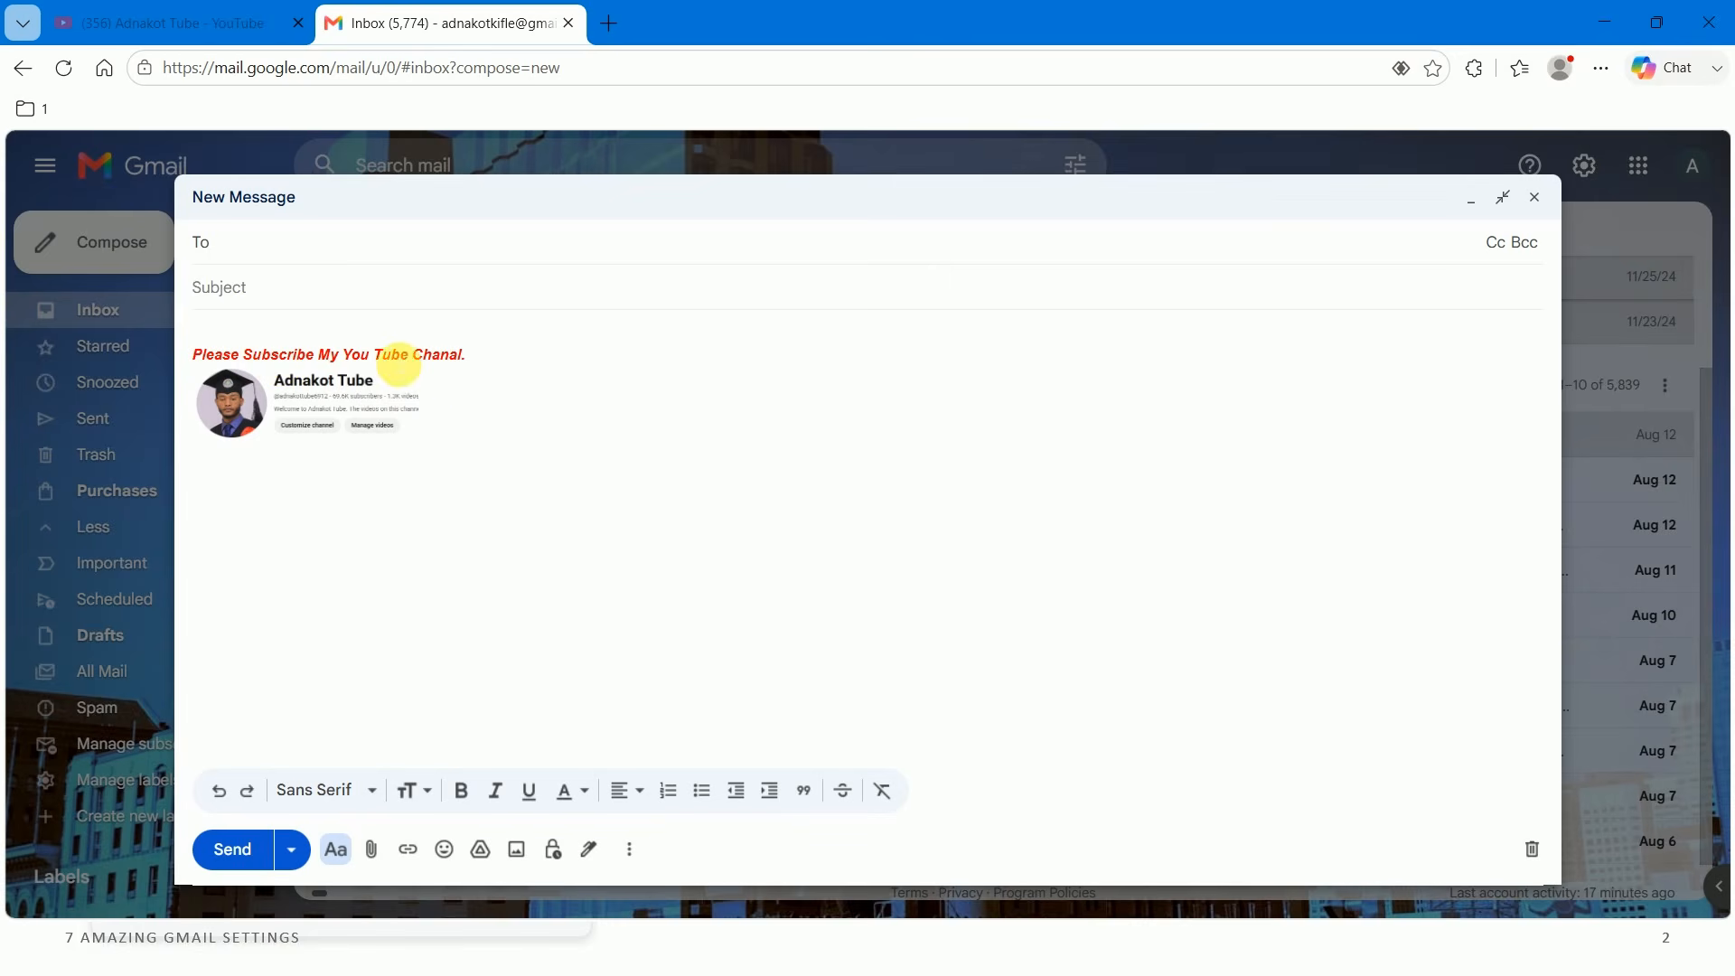
Close the draft in the other Gmail account and open a new message to view the signature it inserts
click(1535, 197)
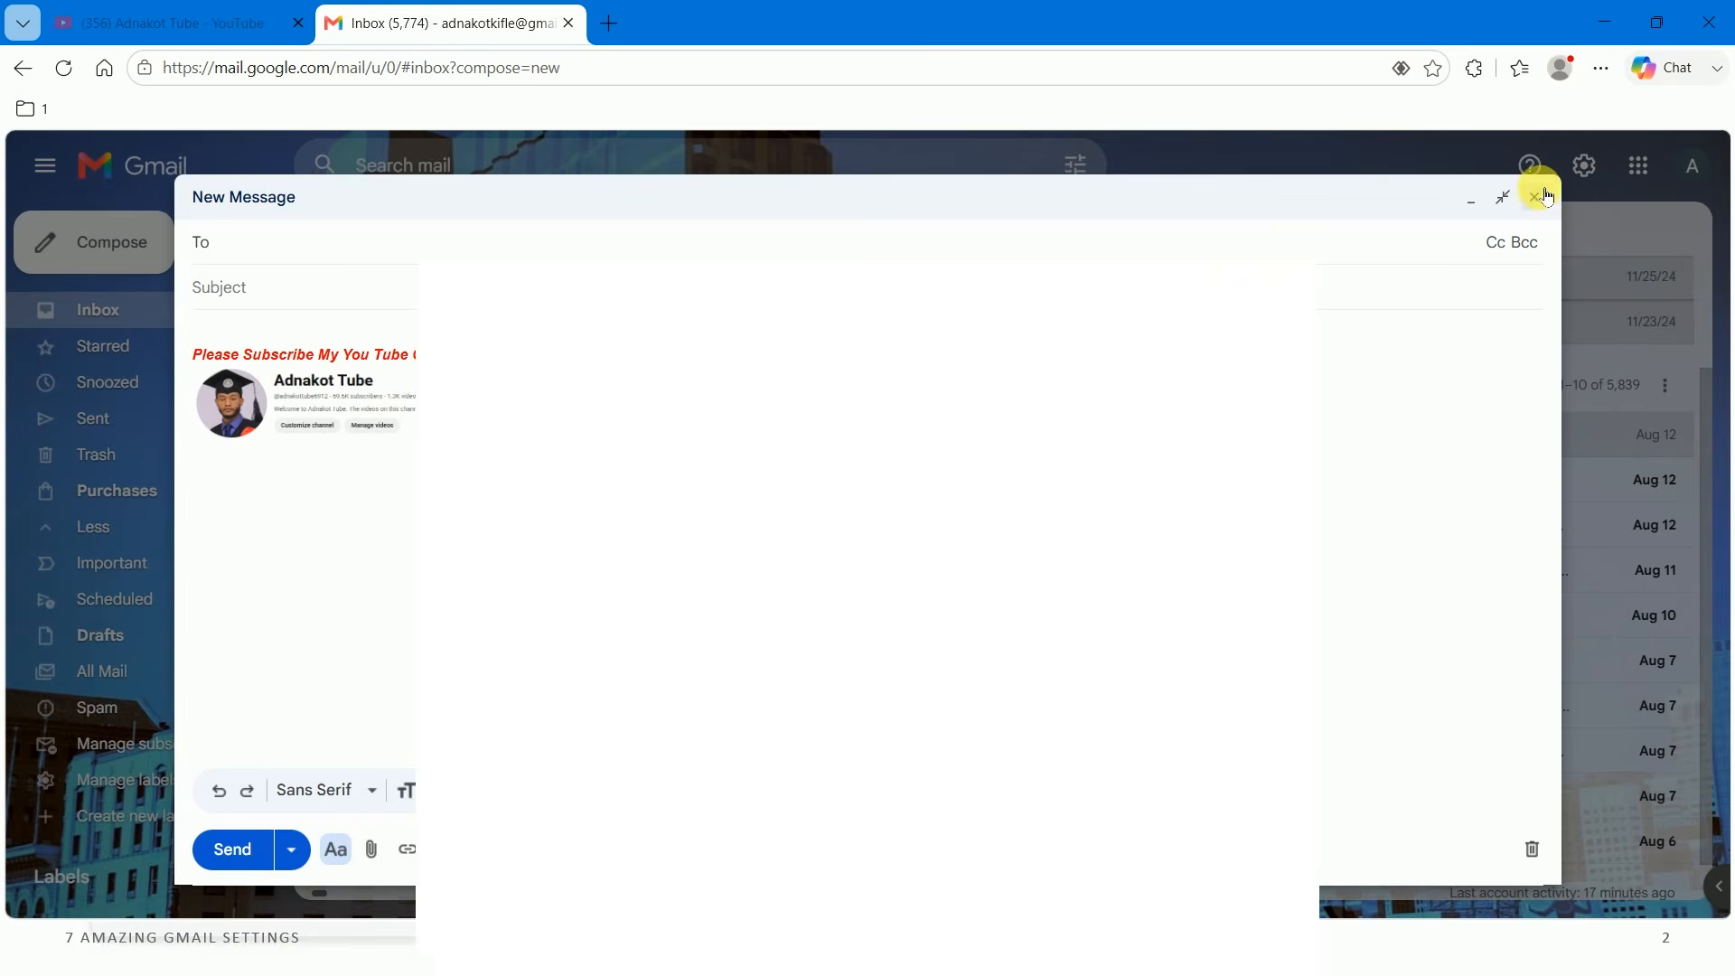
click(115, 240)
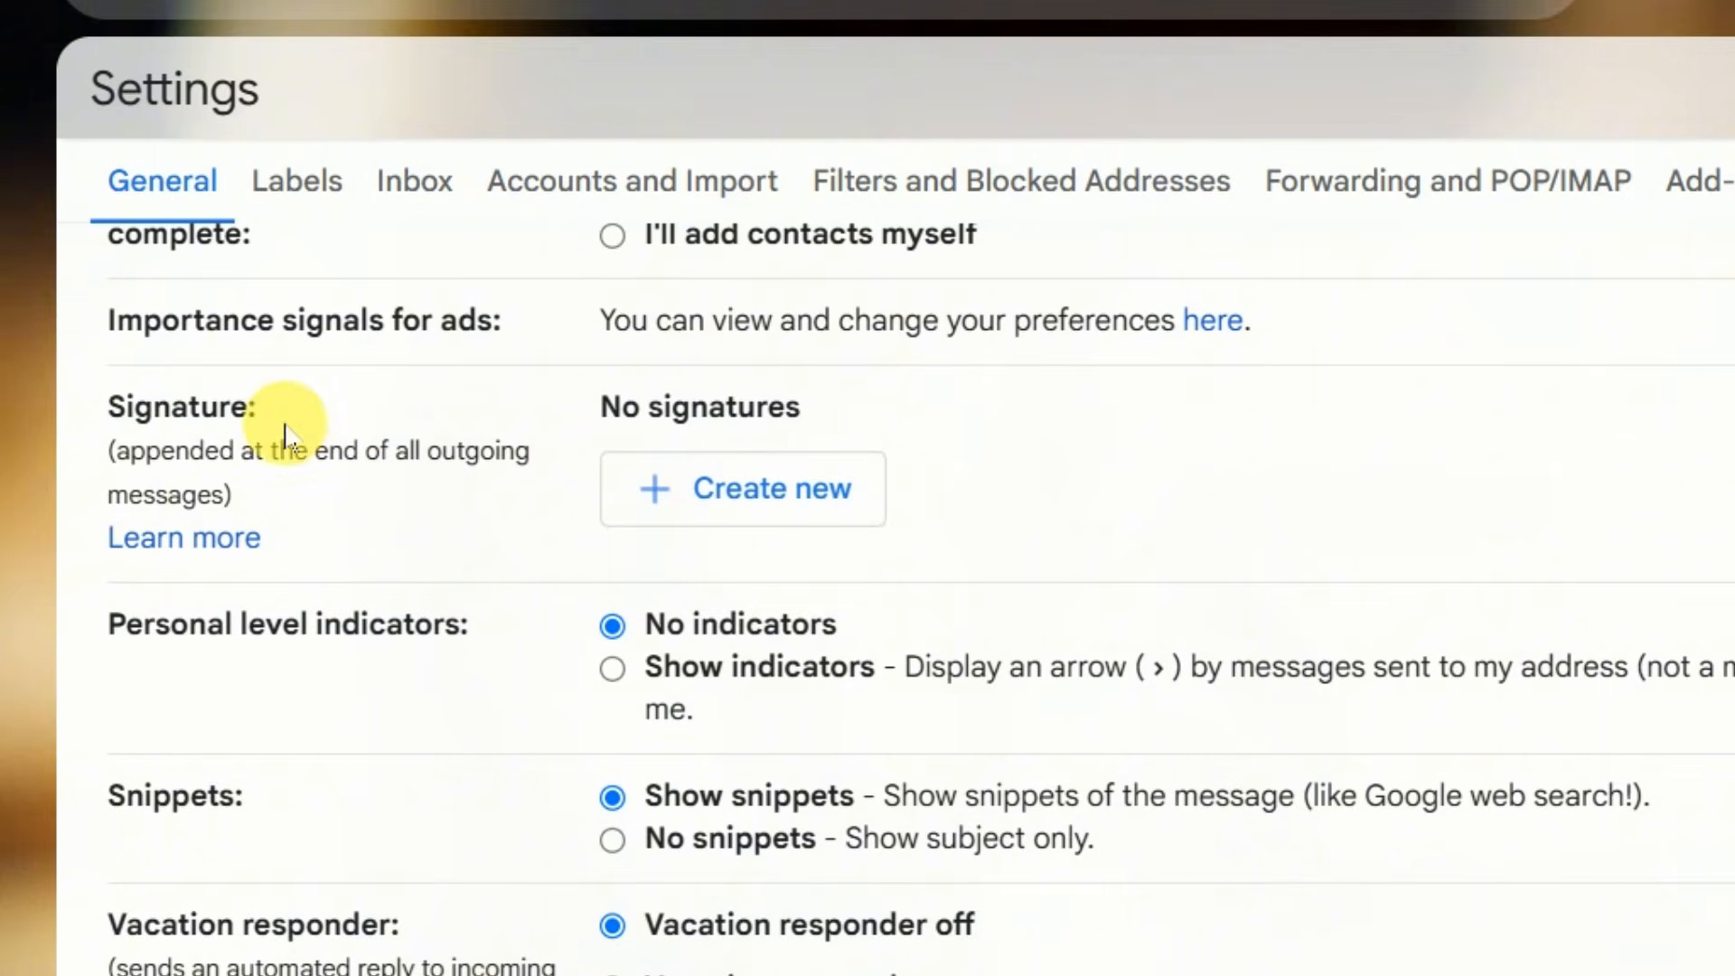
Create a new email signature named ABCD TRADING
click(752, 500)
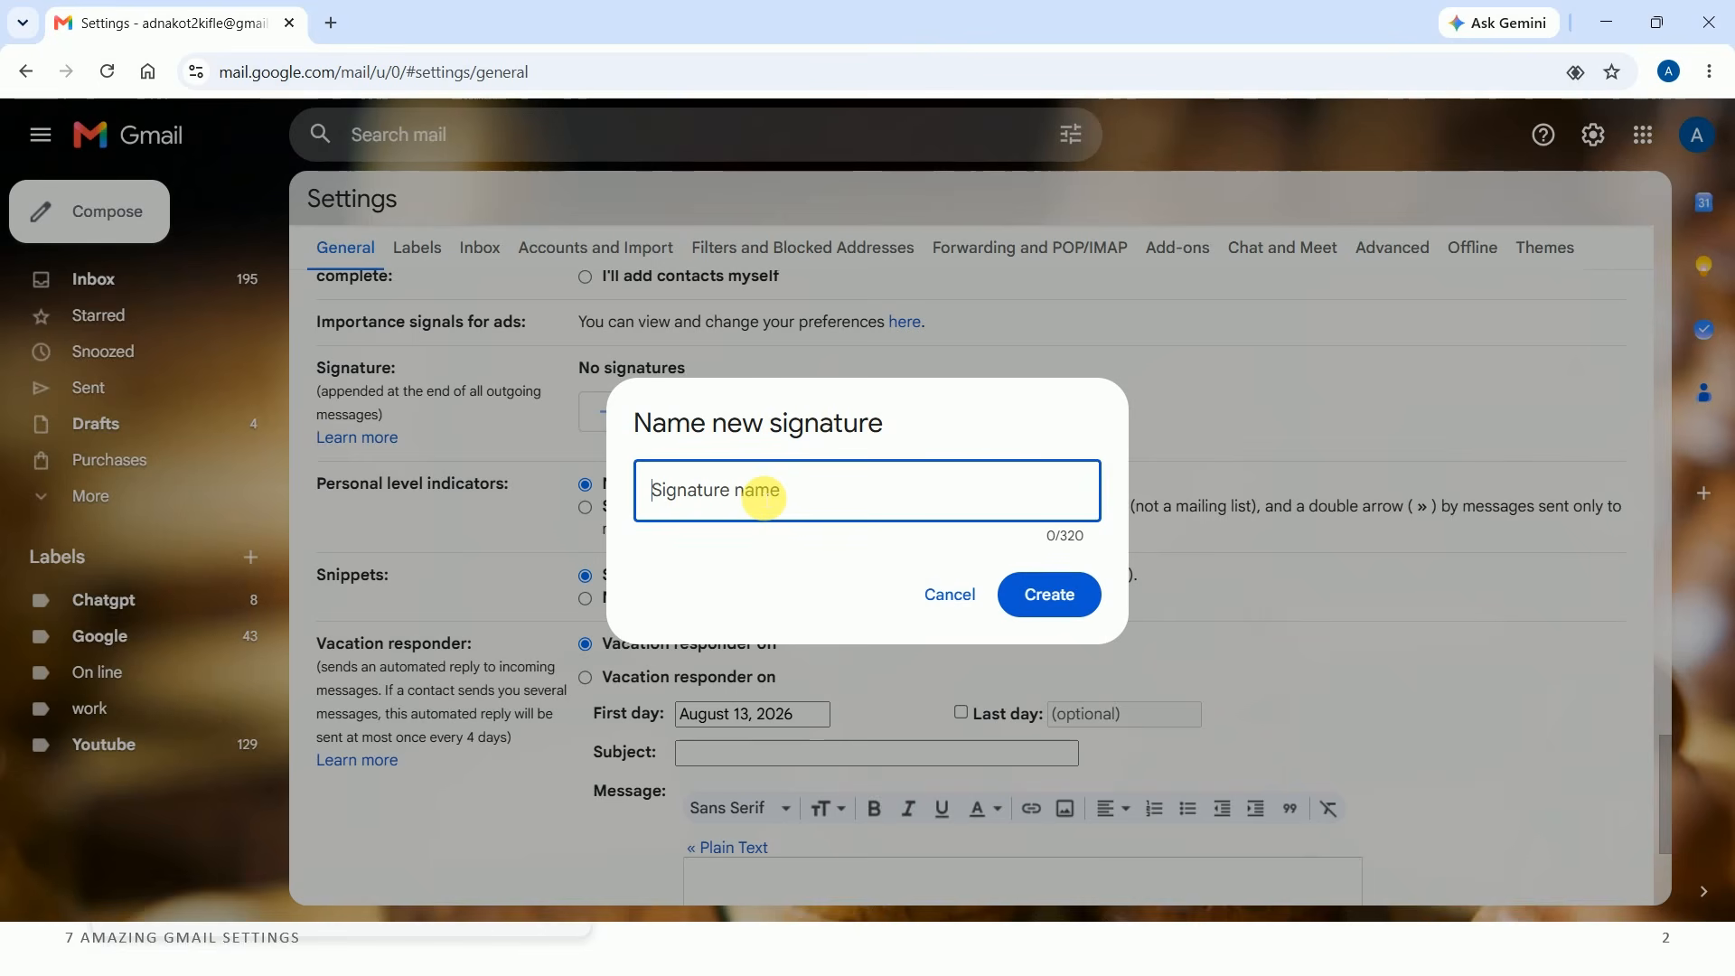
text(ABCD TRADING)
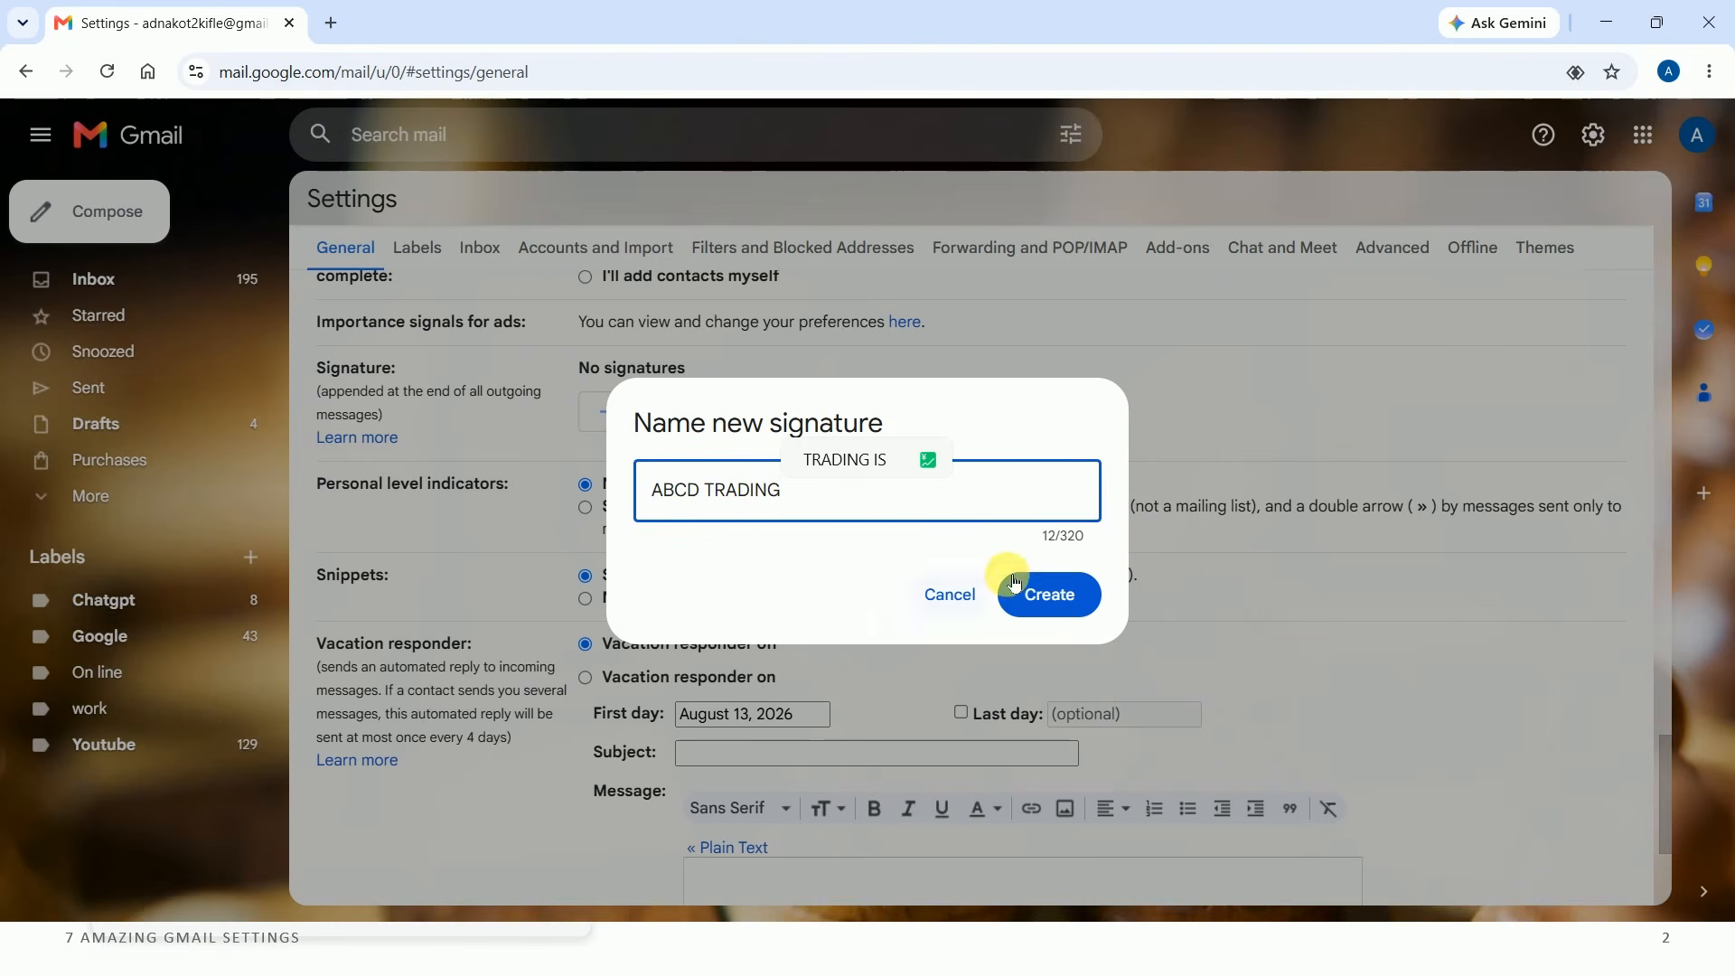
click(1051, 597)
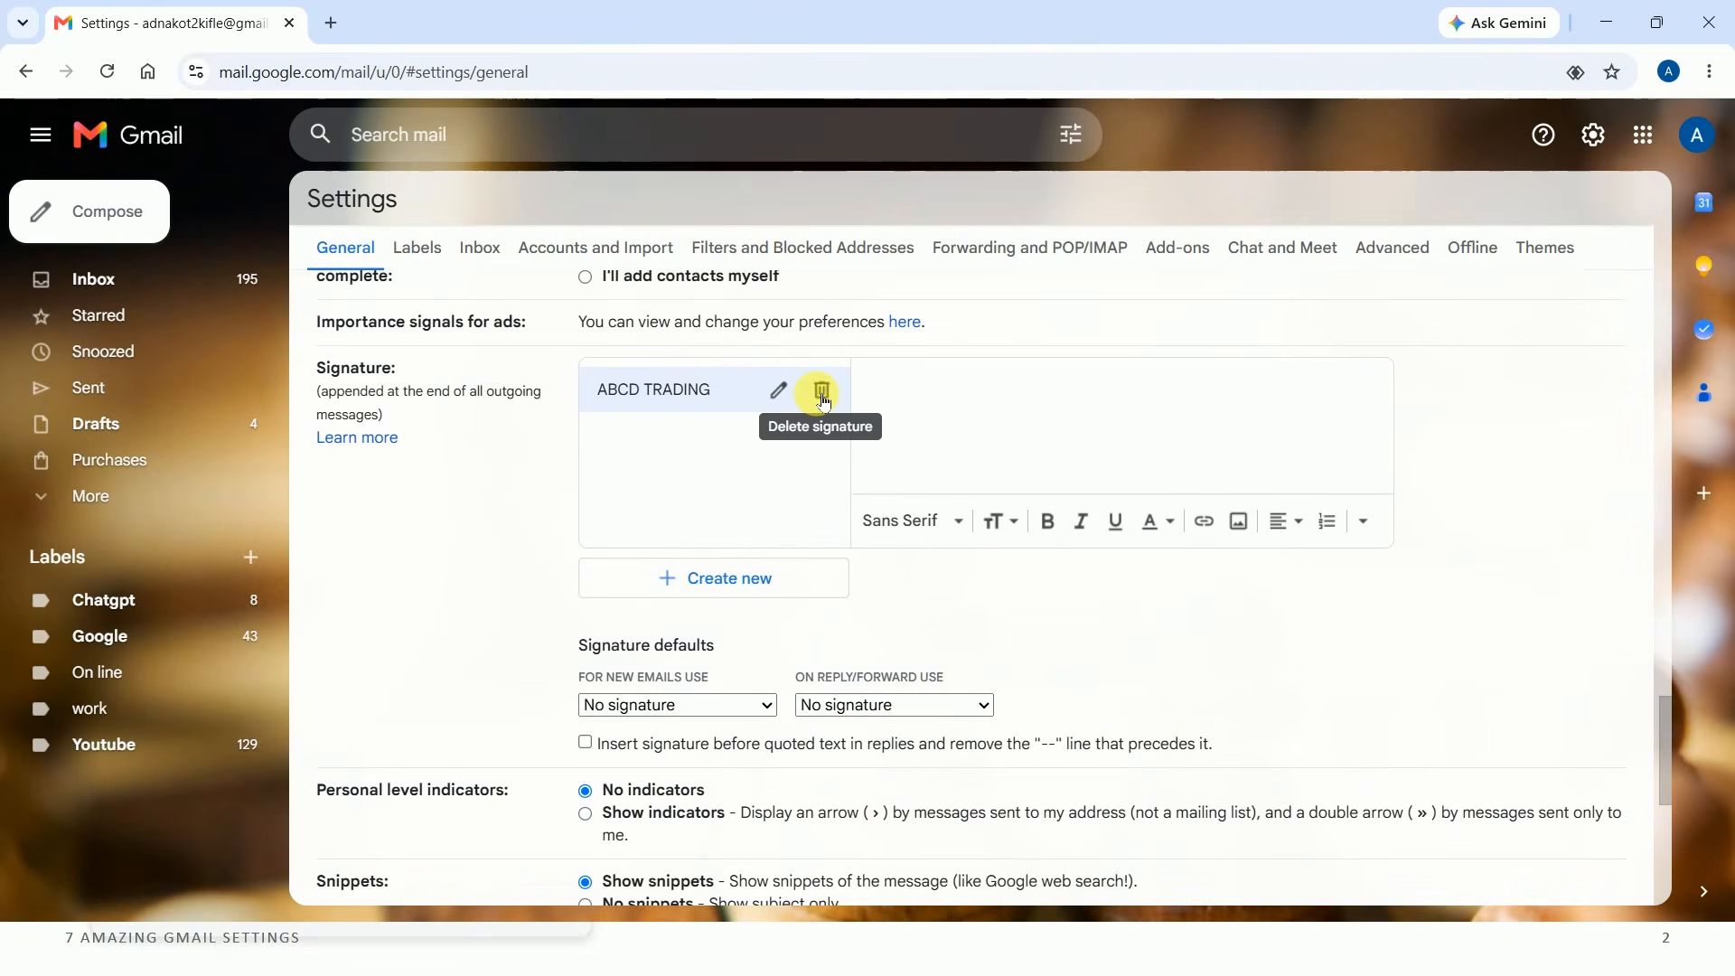
Enter "Thank You" as the text of the ABCD TRADING signature and make it bold
scroll(919, 522, up, 1)
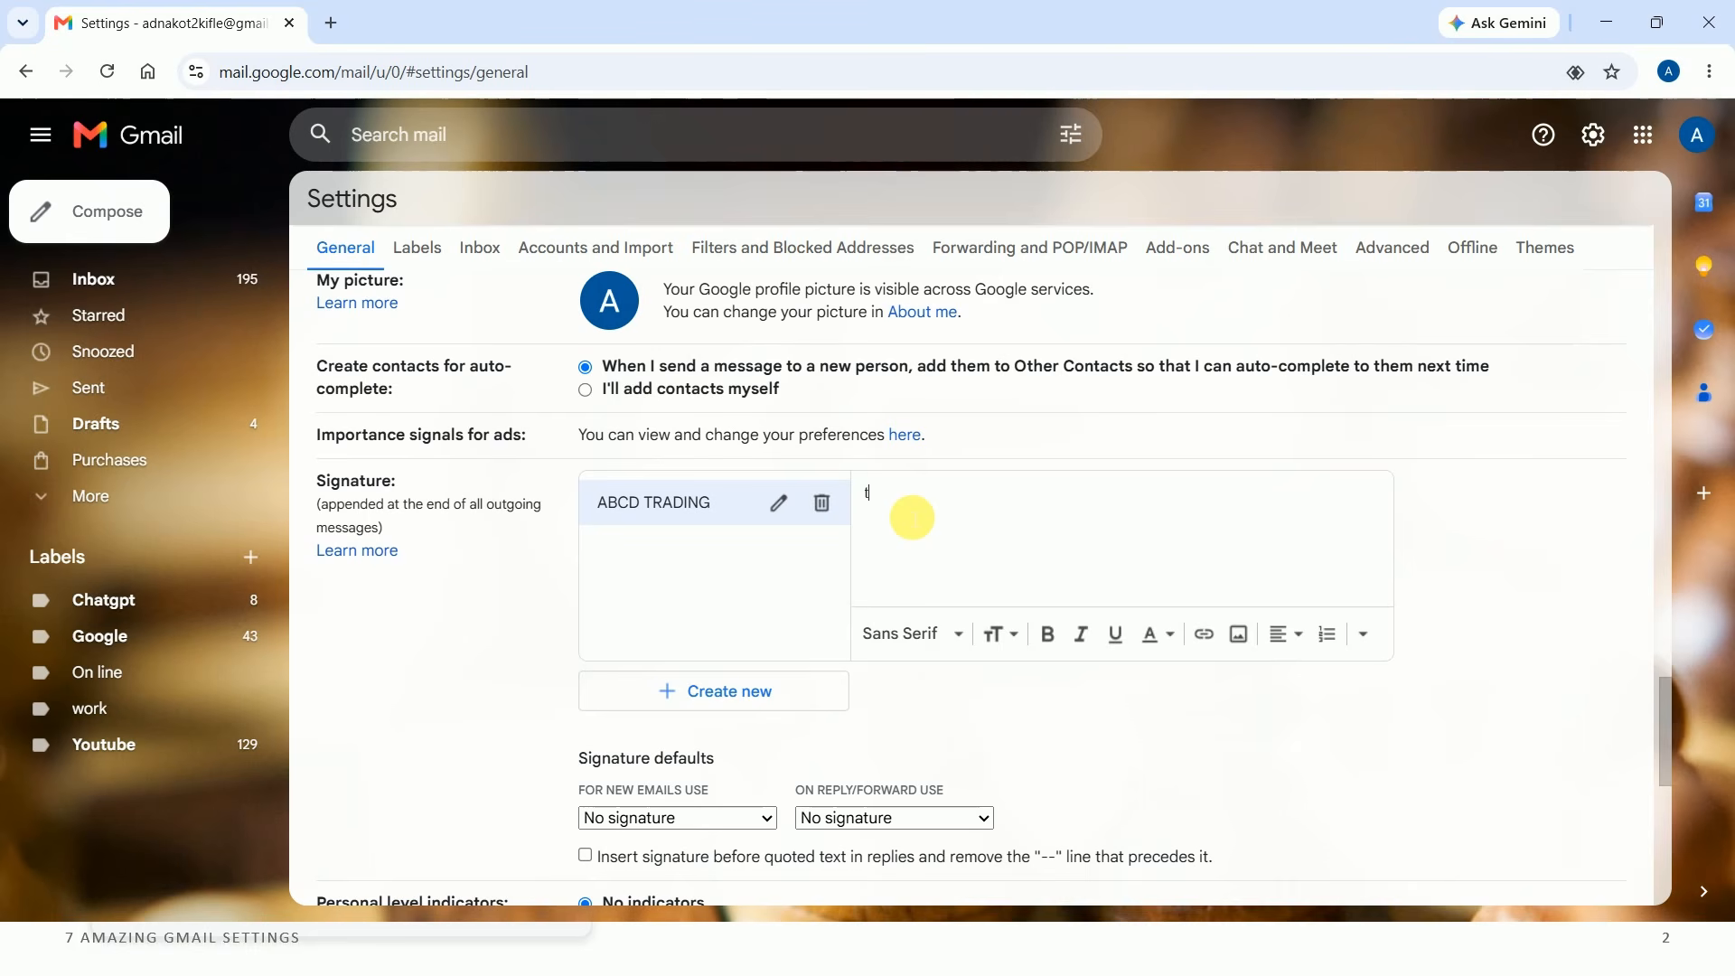
text(Thank You)
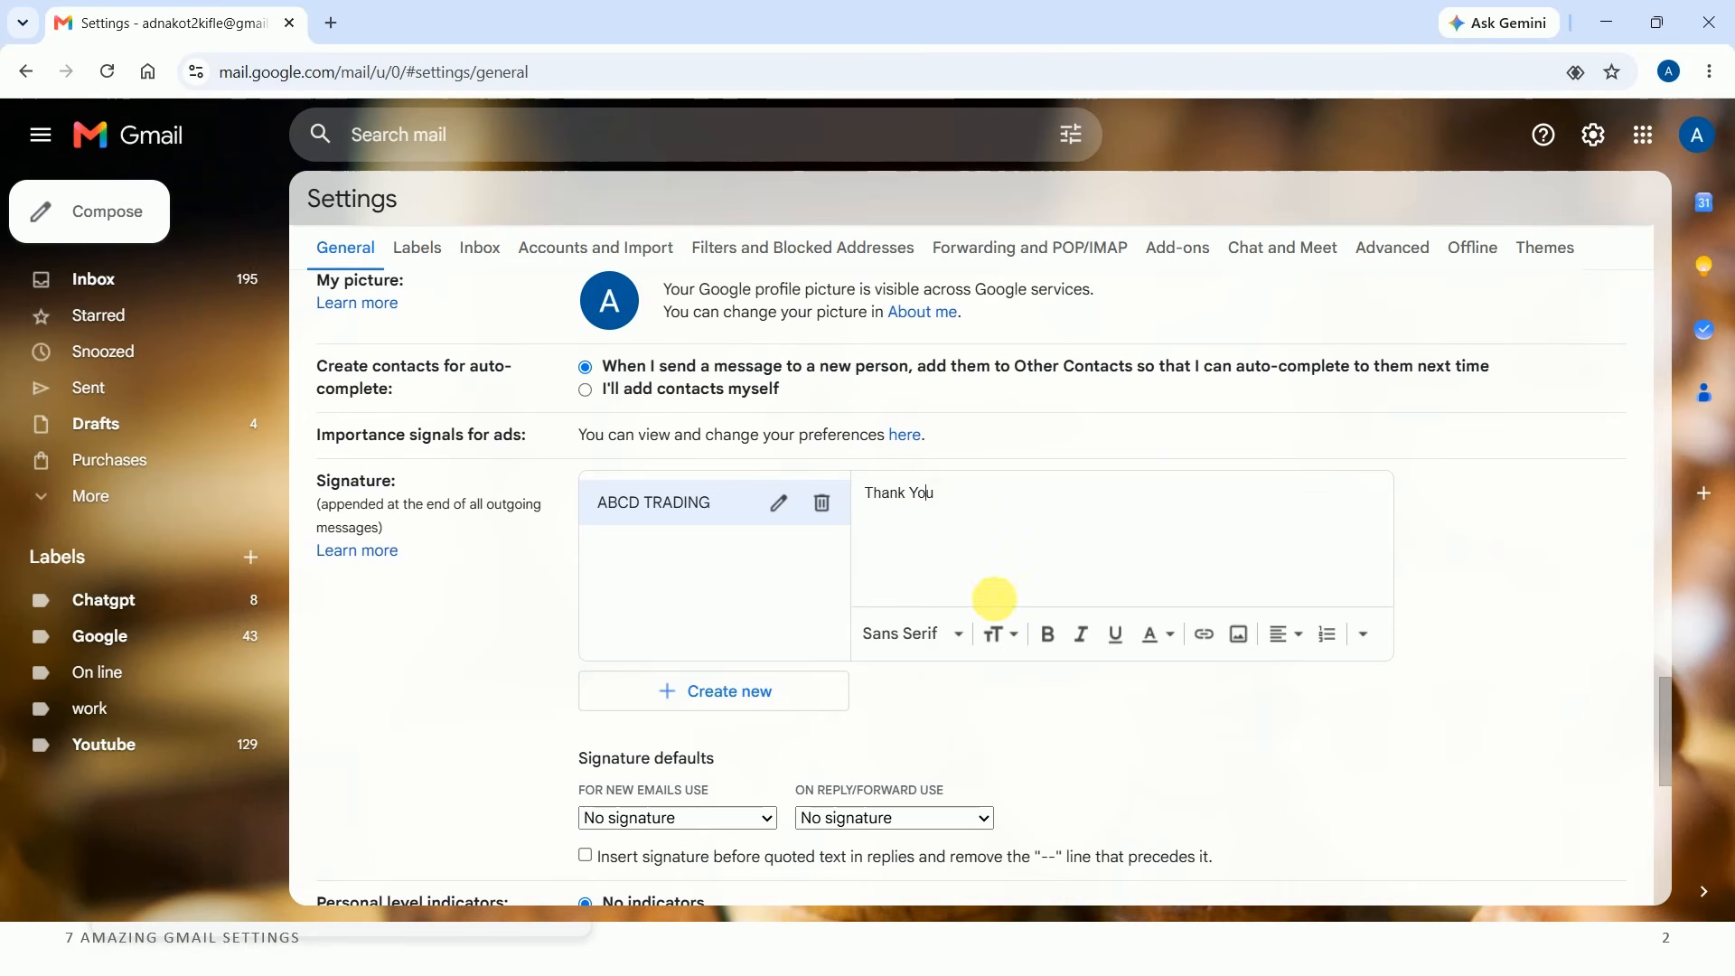
drag(975, 502, 868, 494)
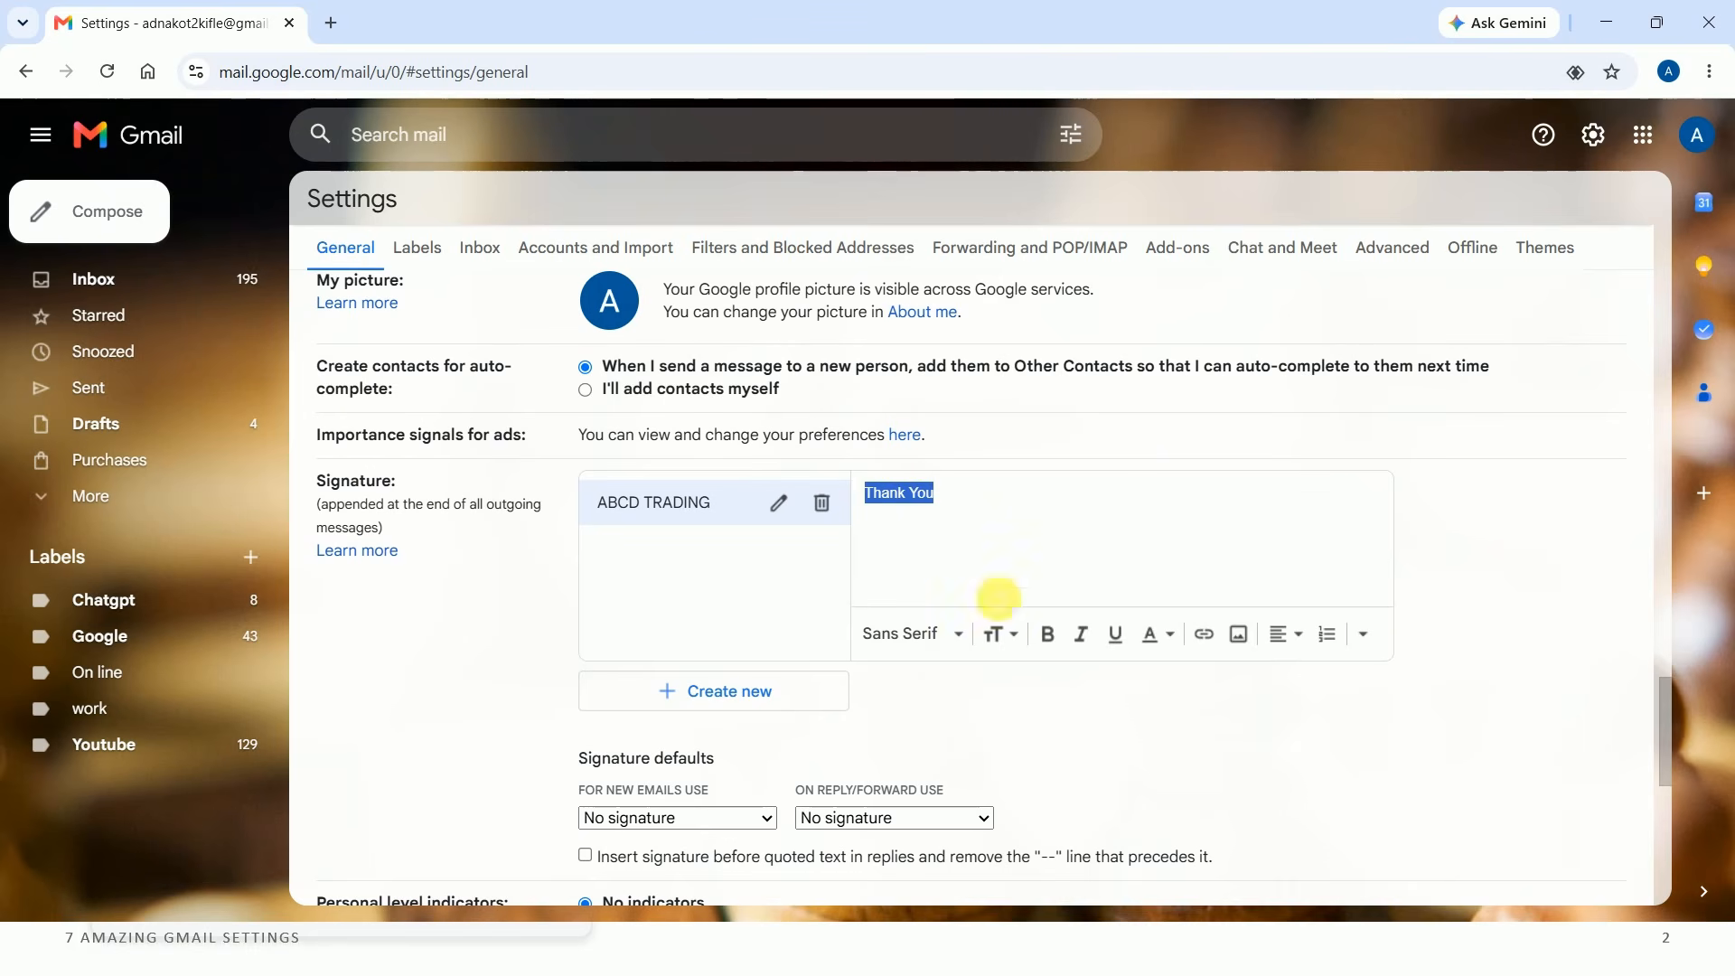
click(1049, 636)
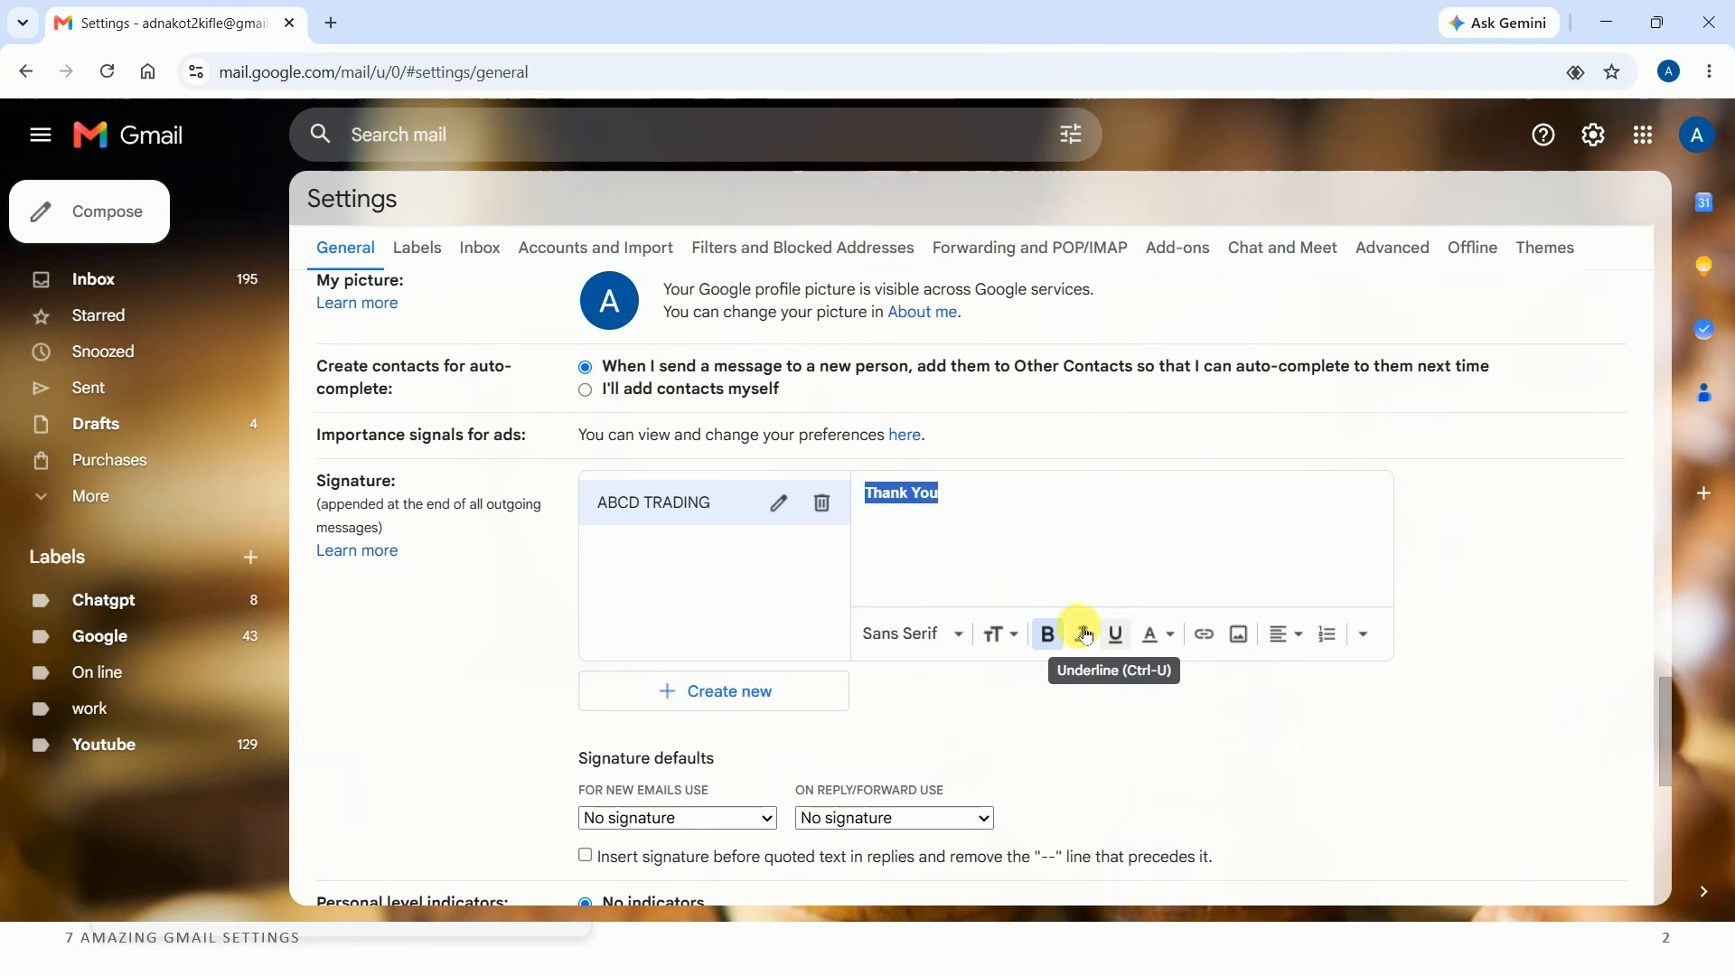
click(976, 555)
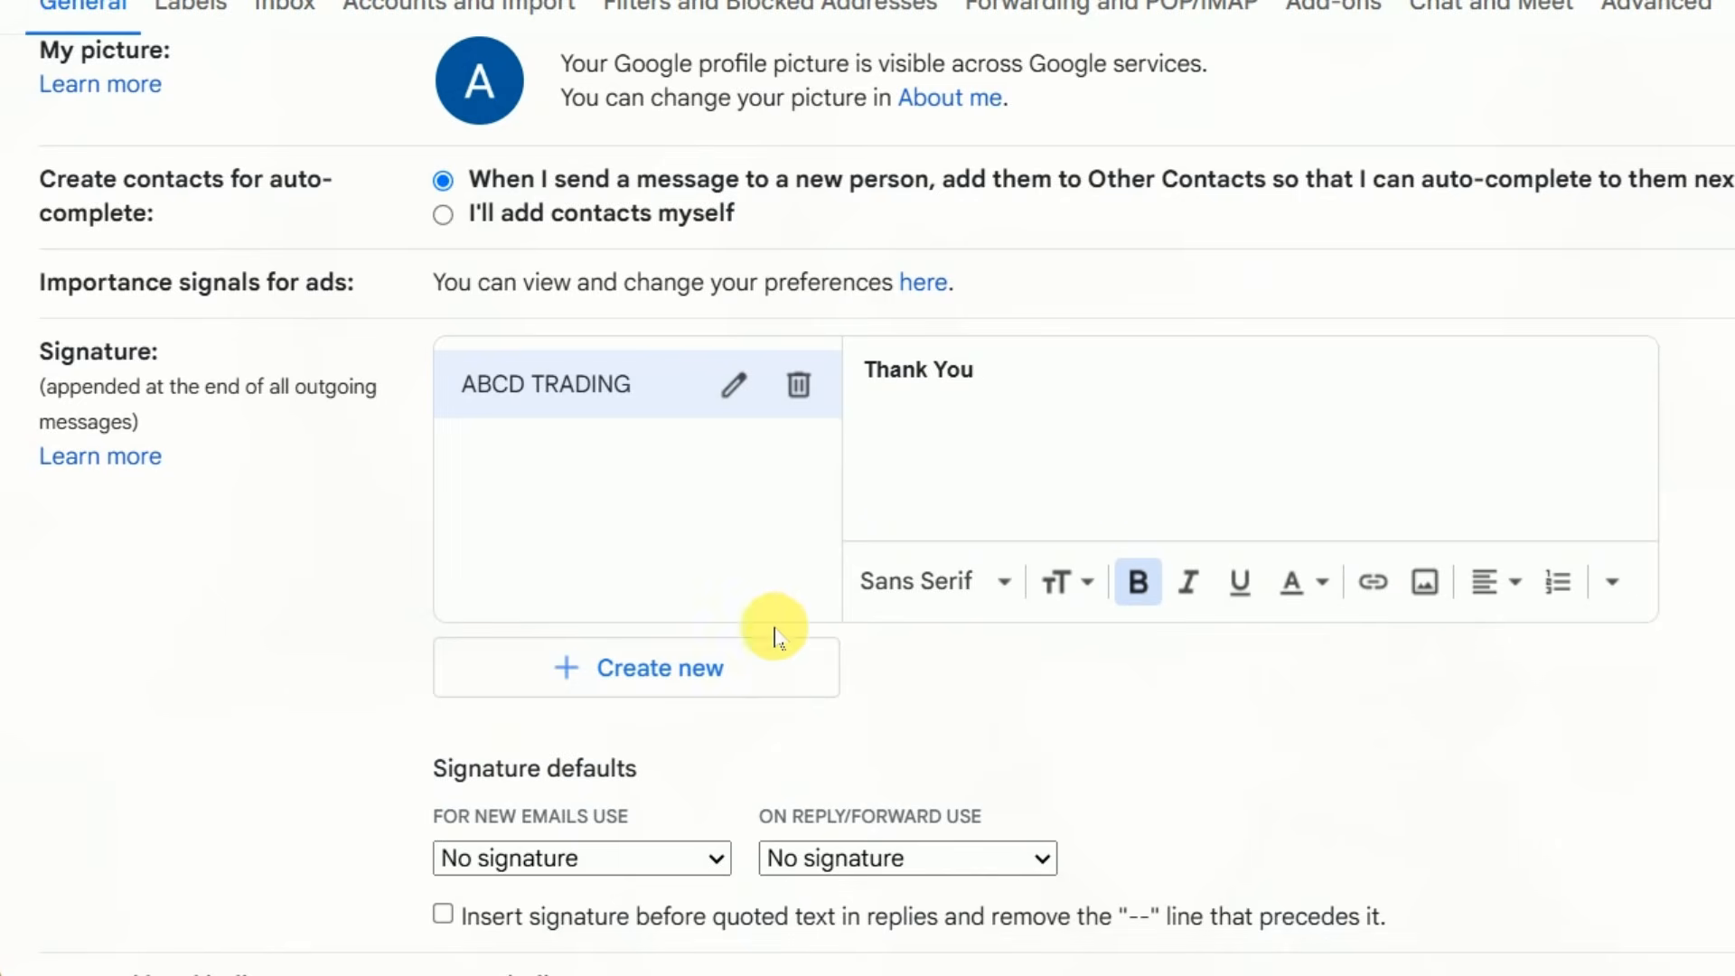
Set ABCD TRADING as the default signature for new emails and for replies and forwards, and save the settings
scroll(774, 638, down, 2)
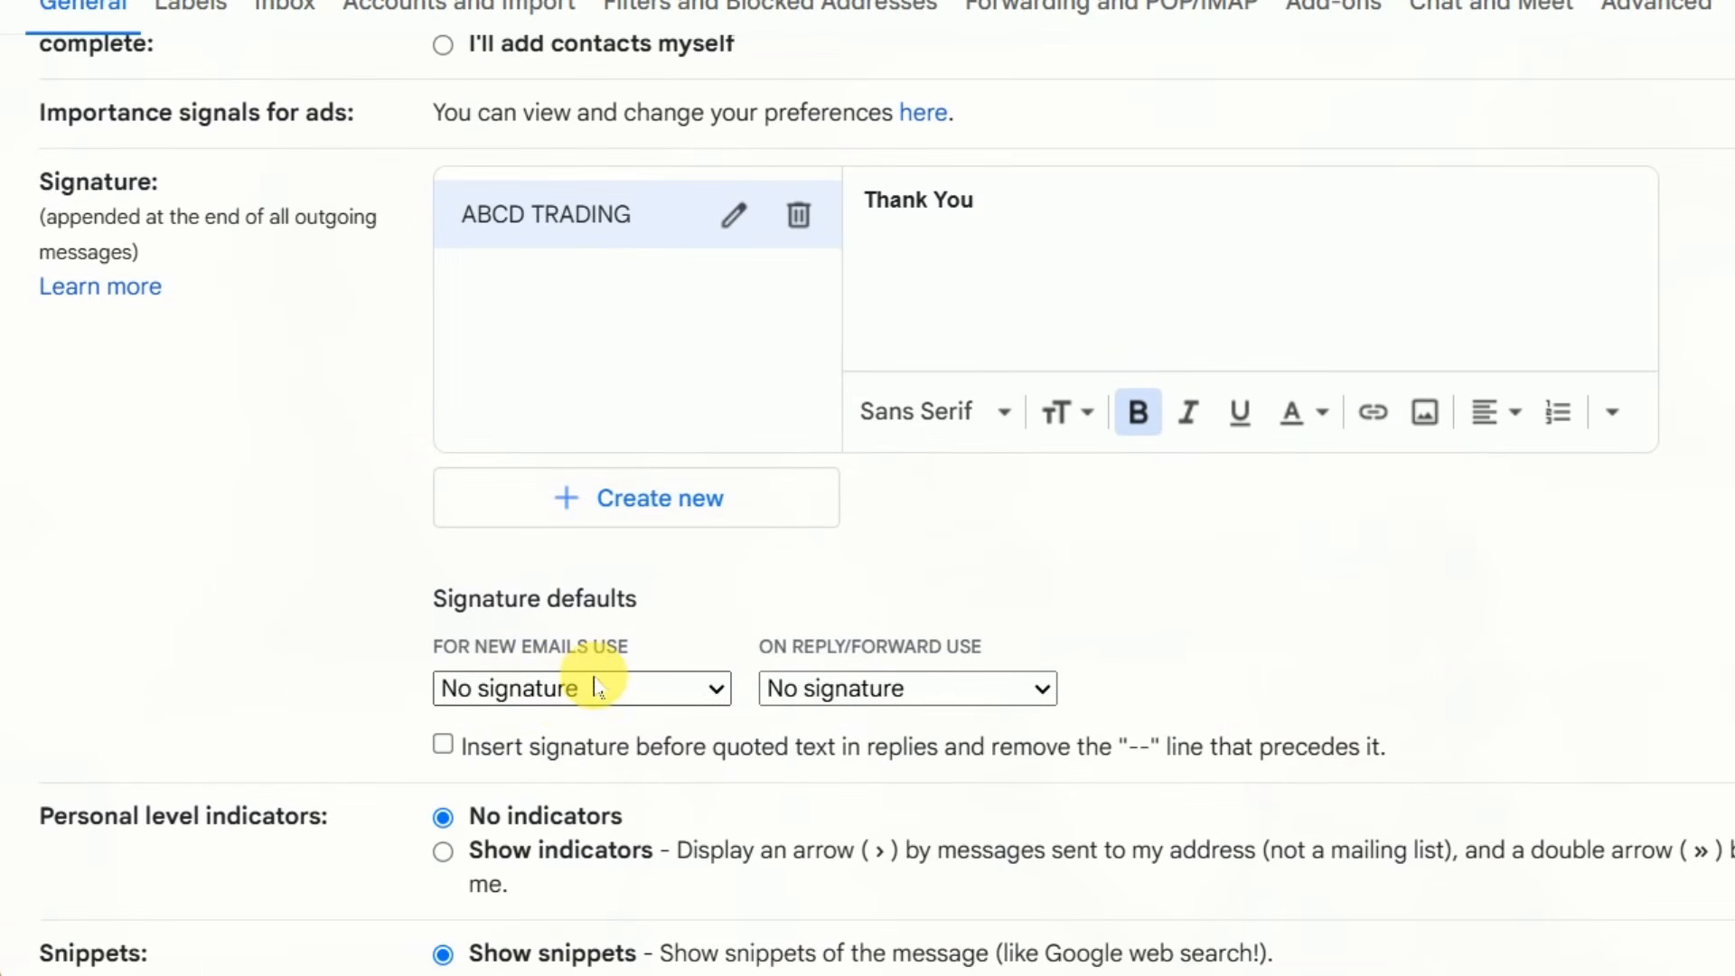
click(686, 688)
click(357, 638)
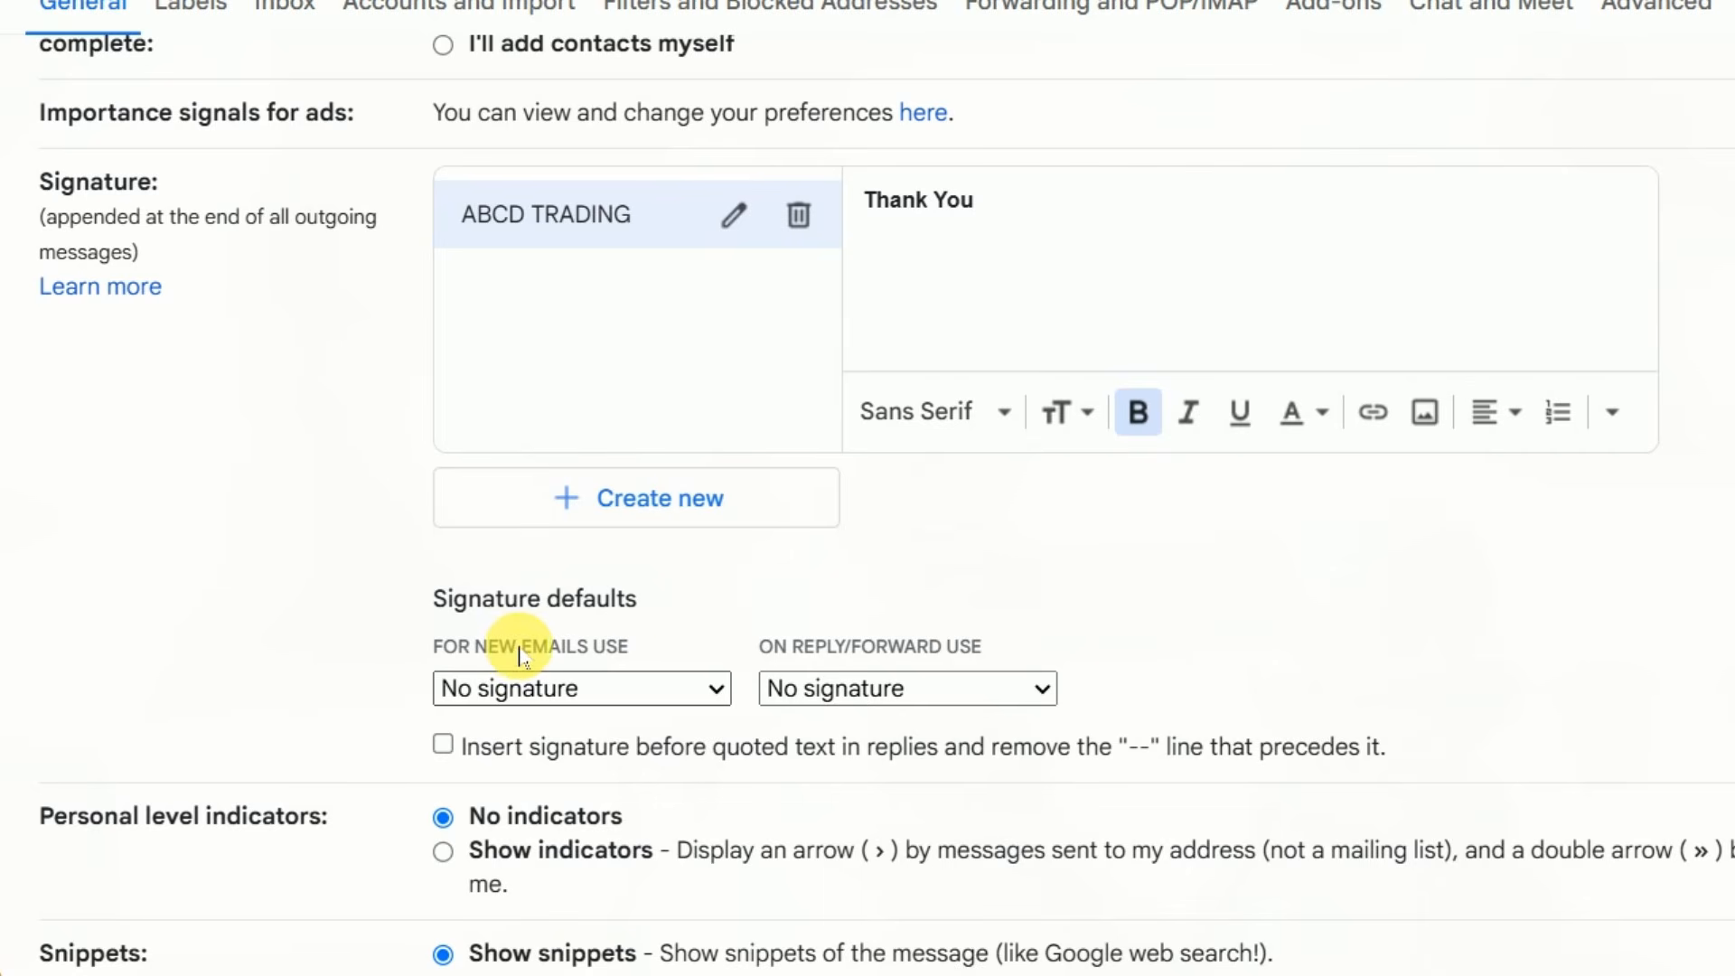
click(684, 697)
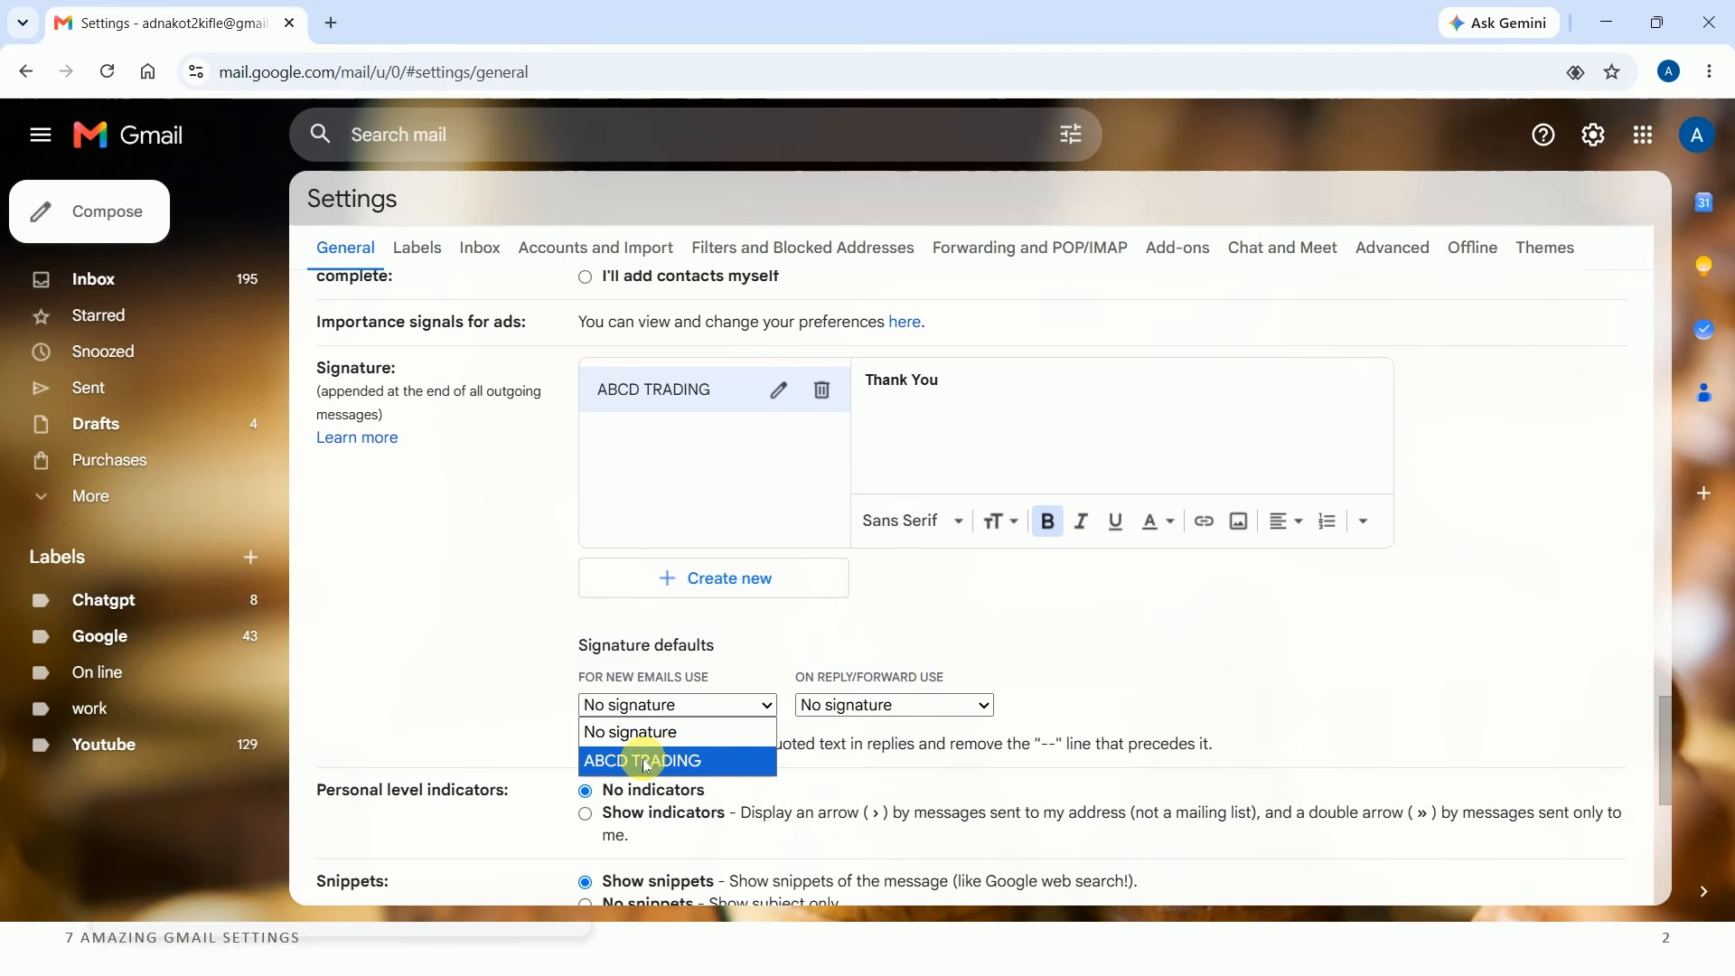
click(543, 771)
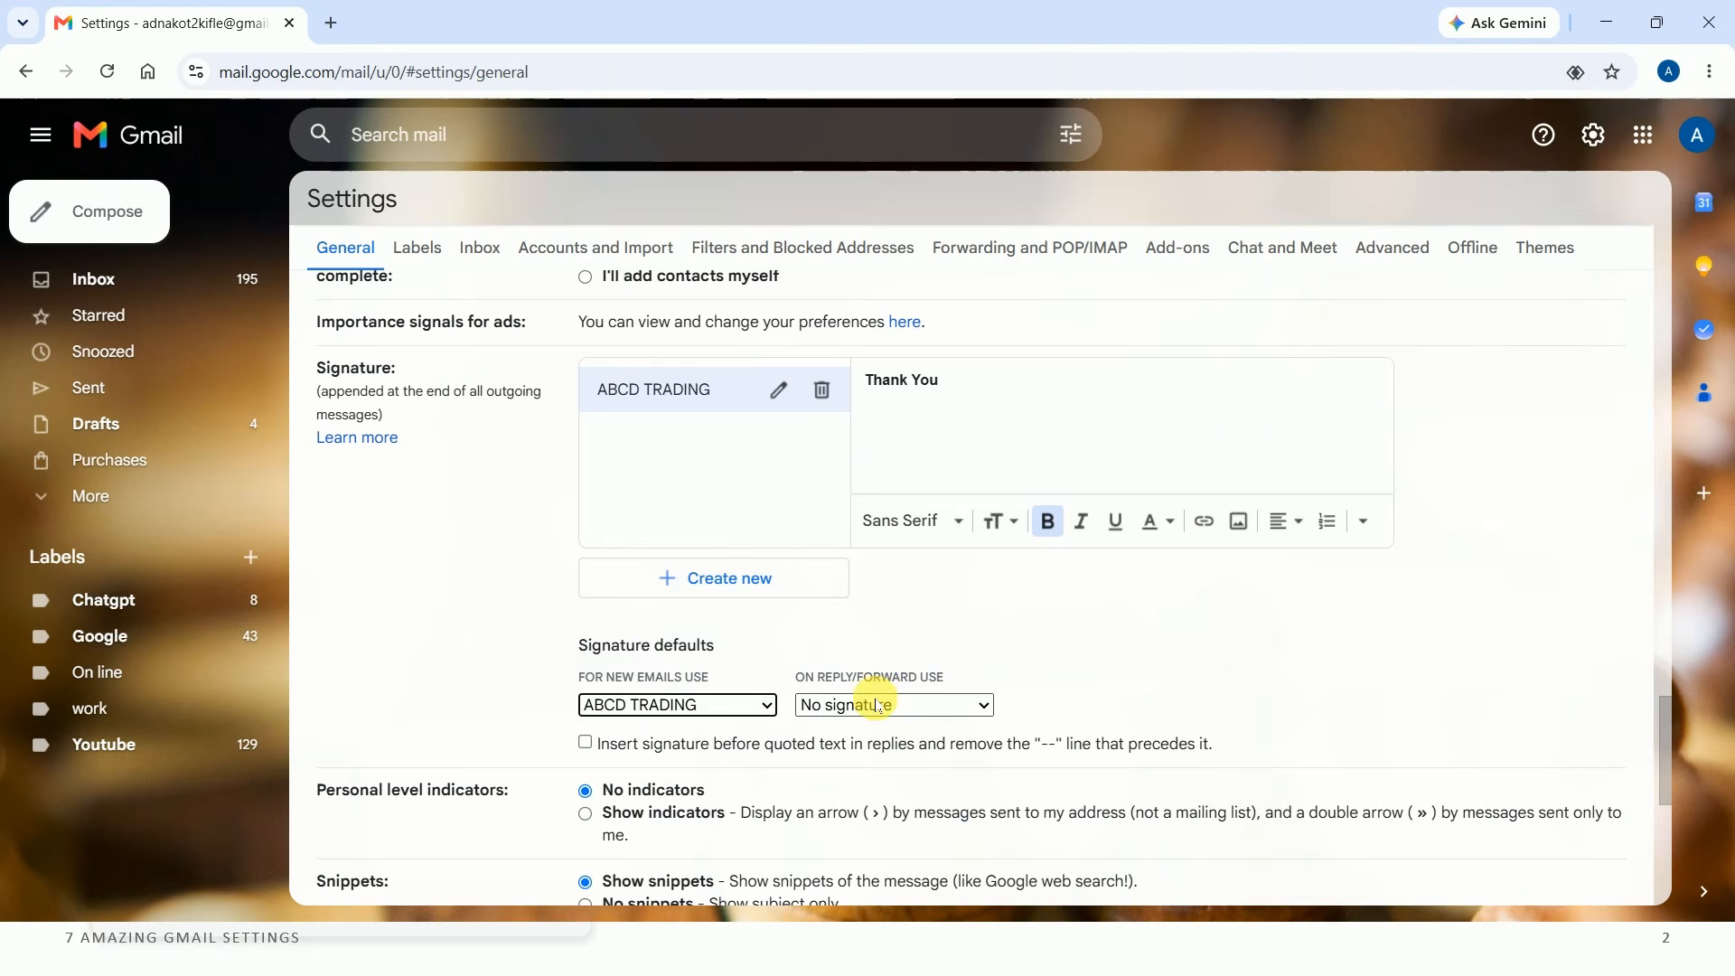
click(875, 704)
click(842, 766)
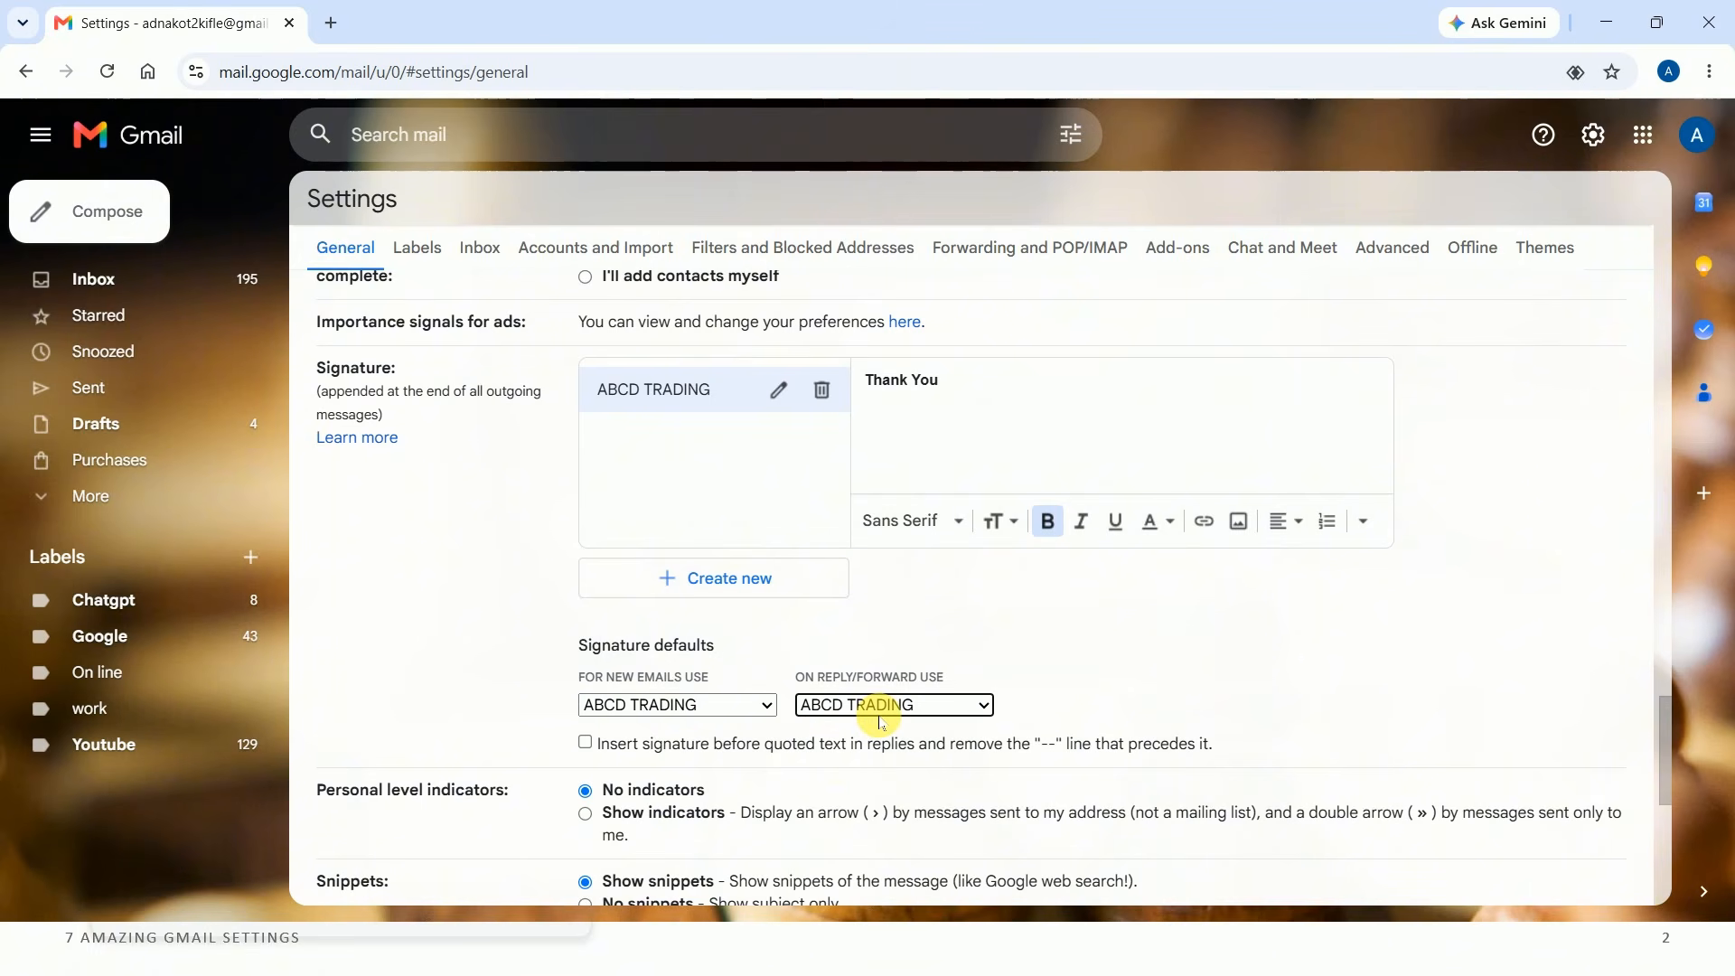
scroll(898, 714, down, 6)
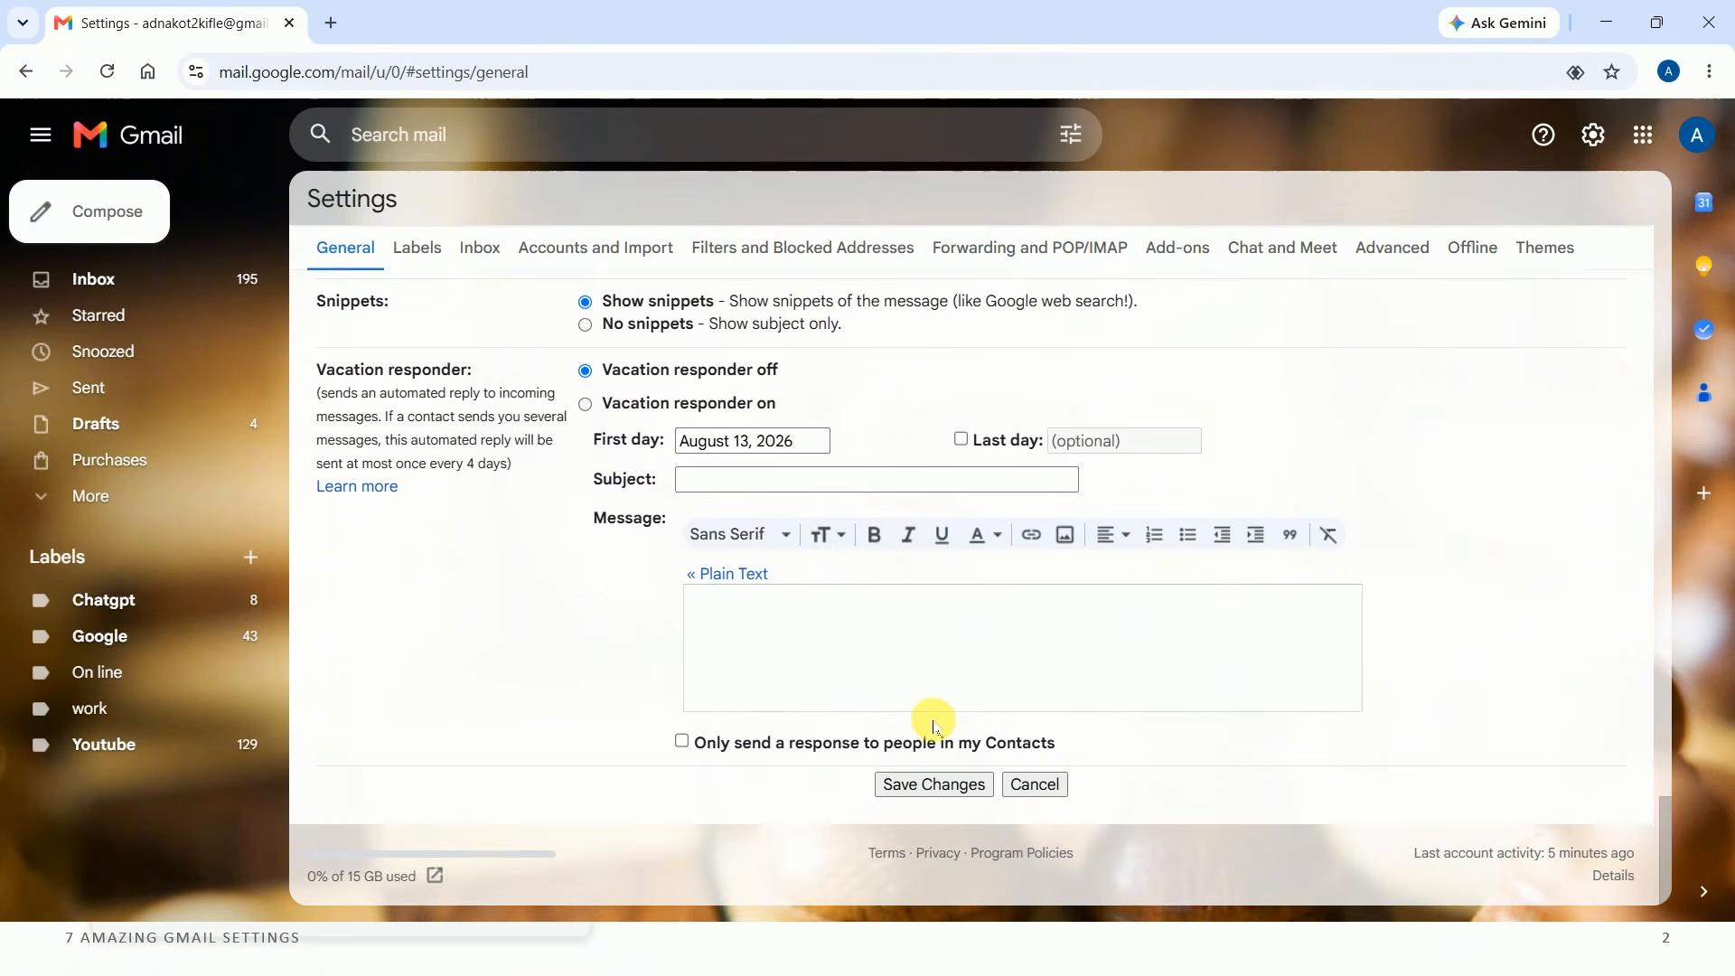
click(913, 784)
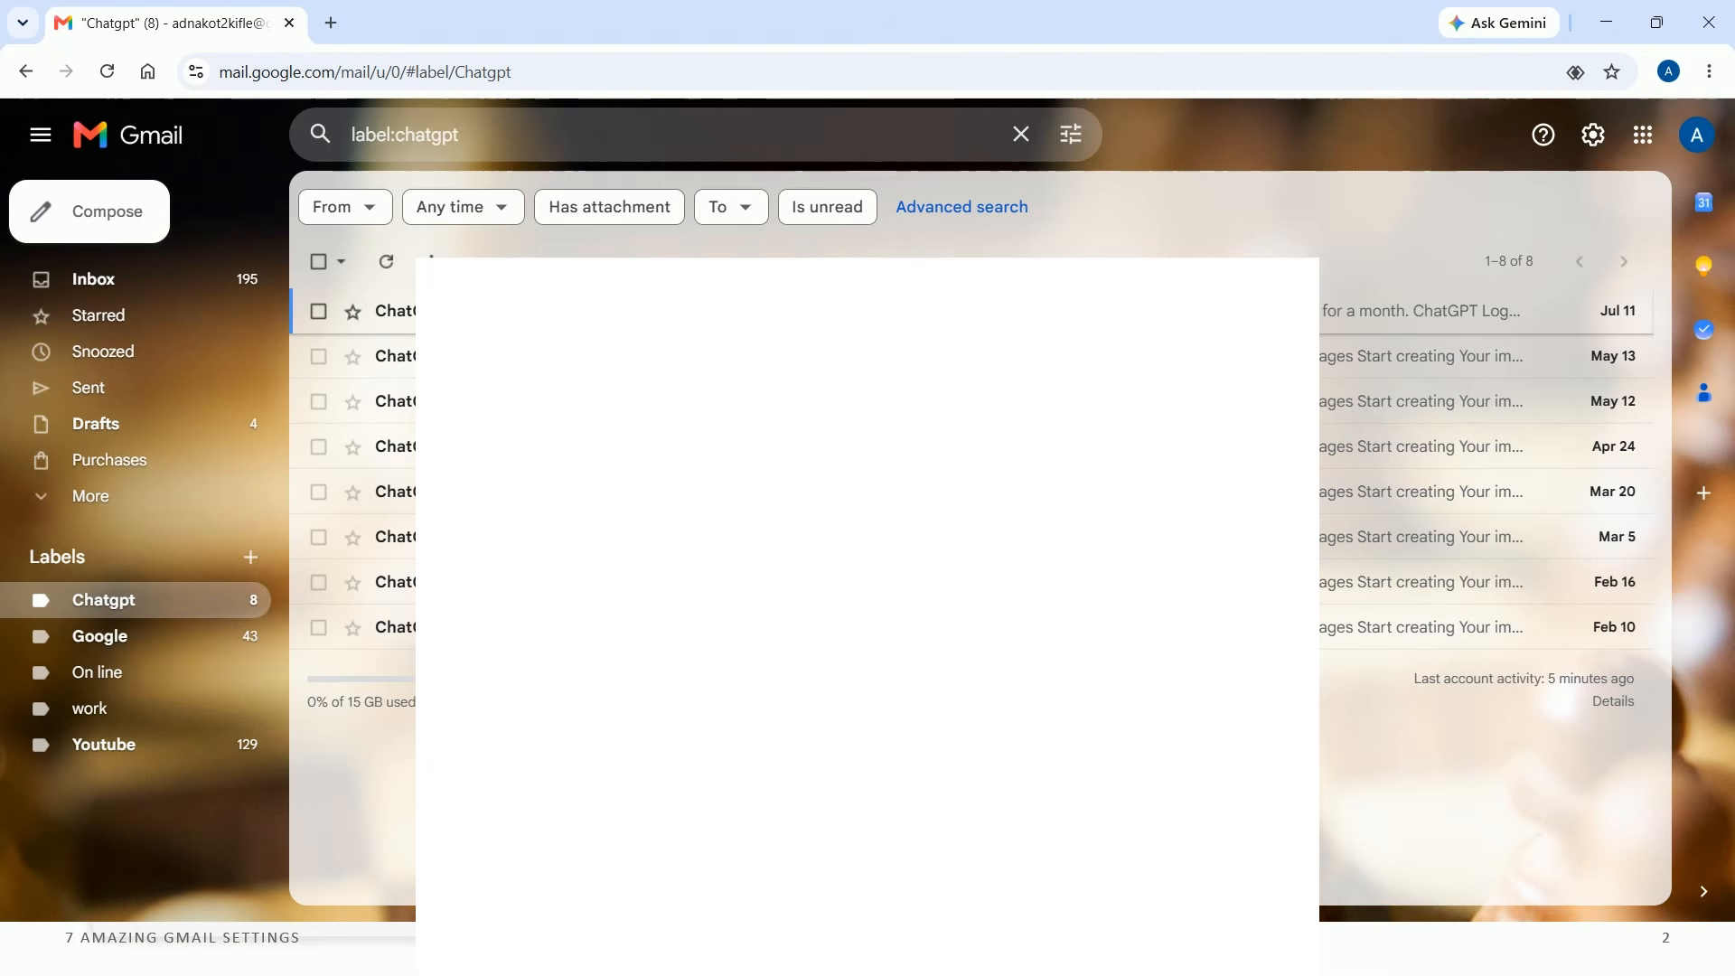
Open a new message to check the inserted signature
click(131, 231)
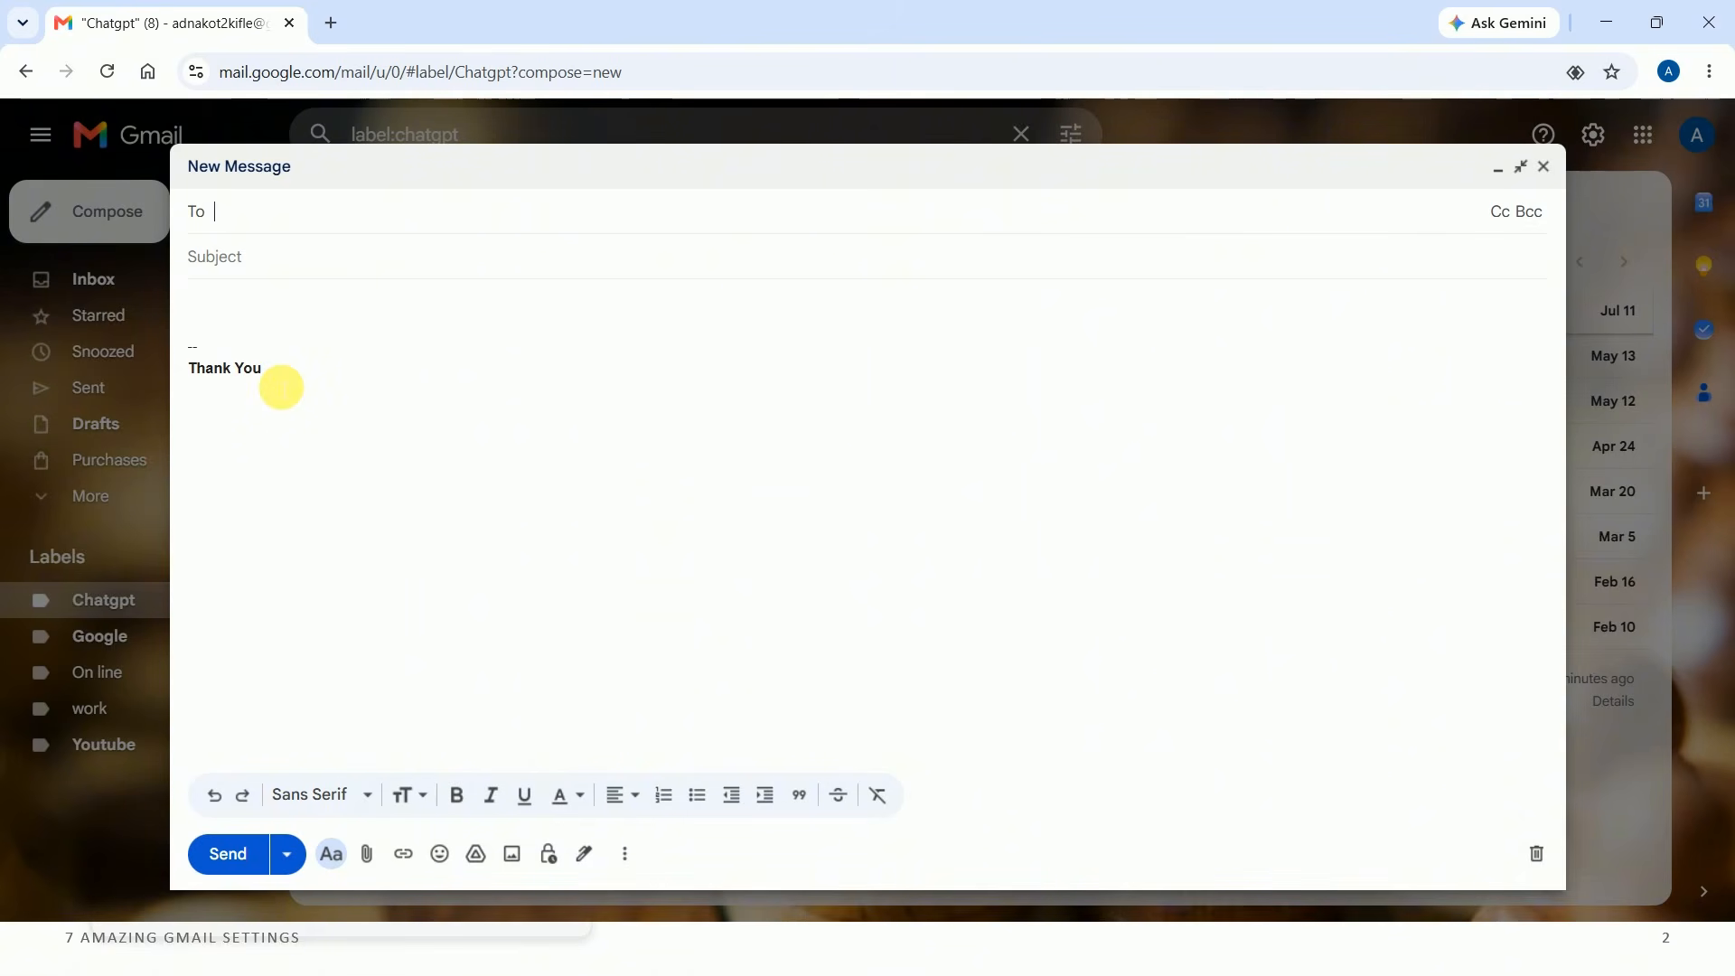
Add the line "ABCD Trading" above "Thank You" in the ABCD TRADING signature and save the settings
click(1543, 166)
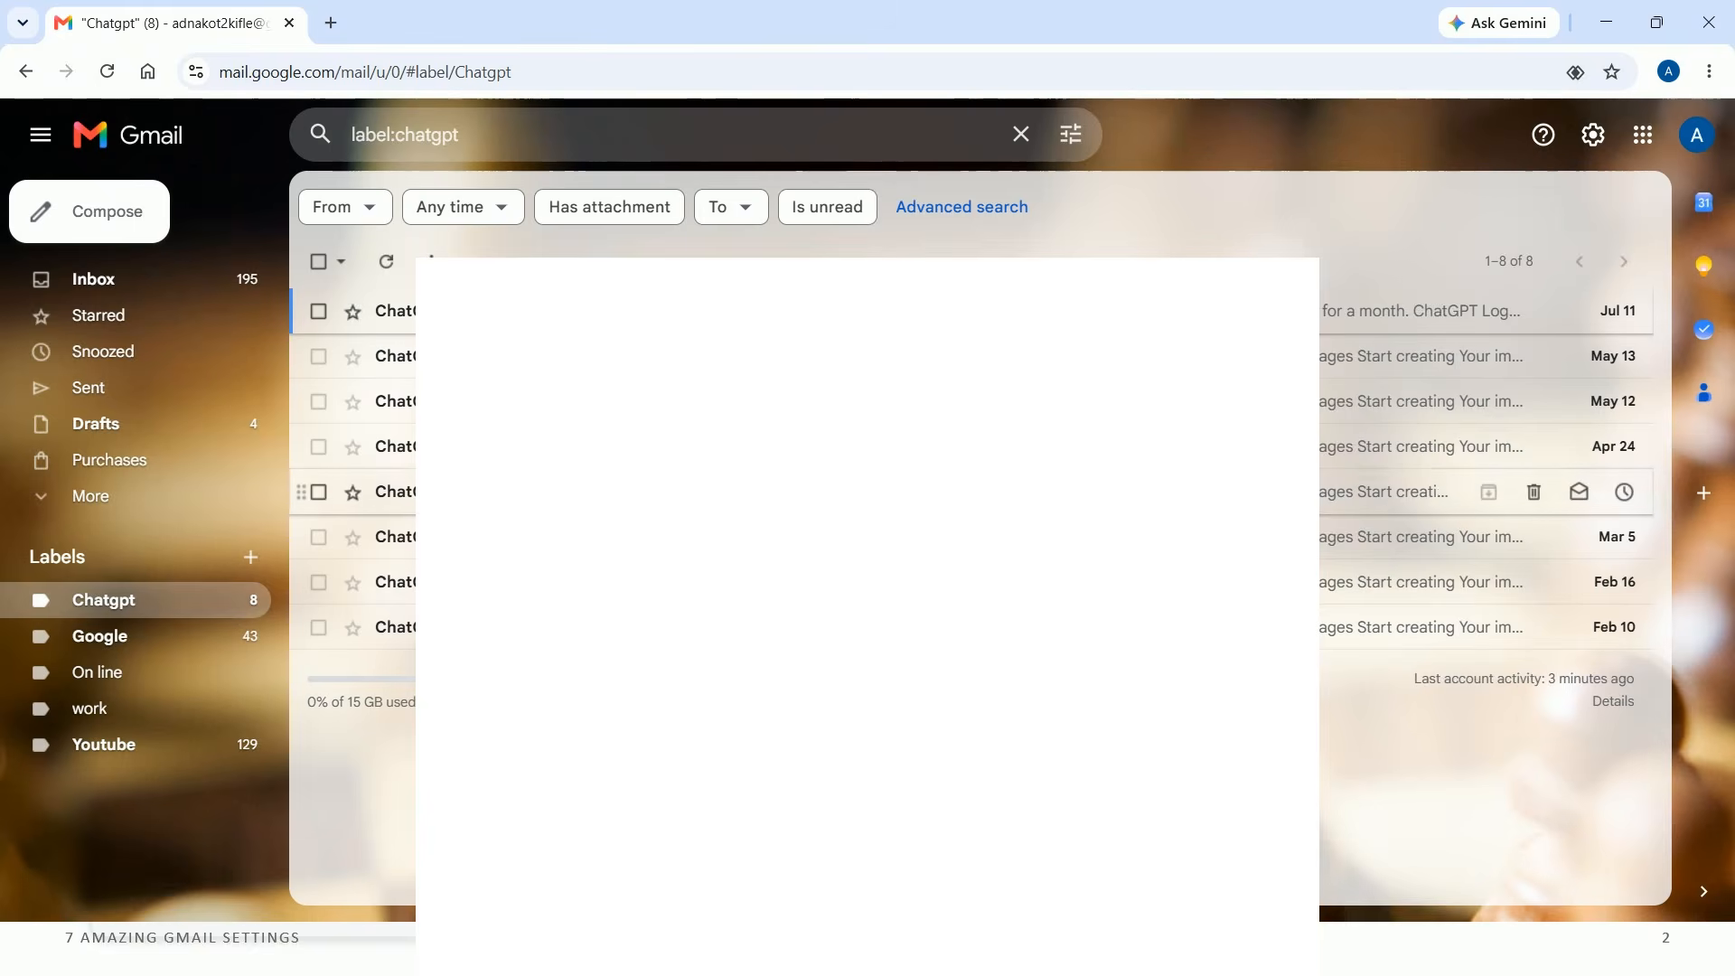
click(1596, 134)
click(1460, 258)
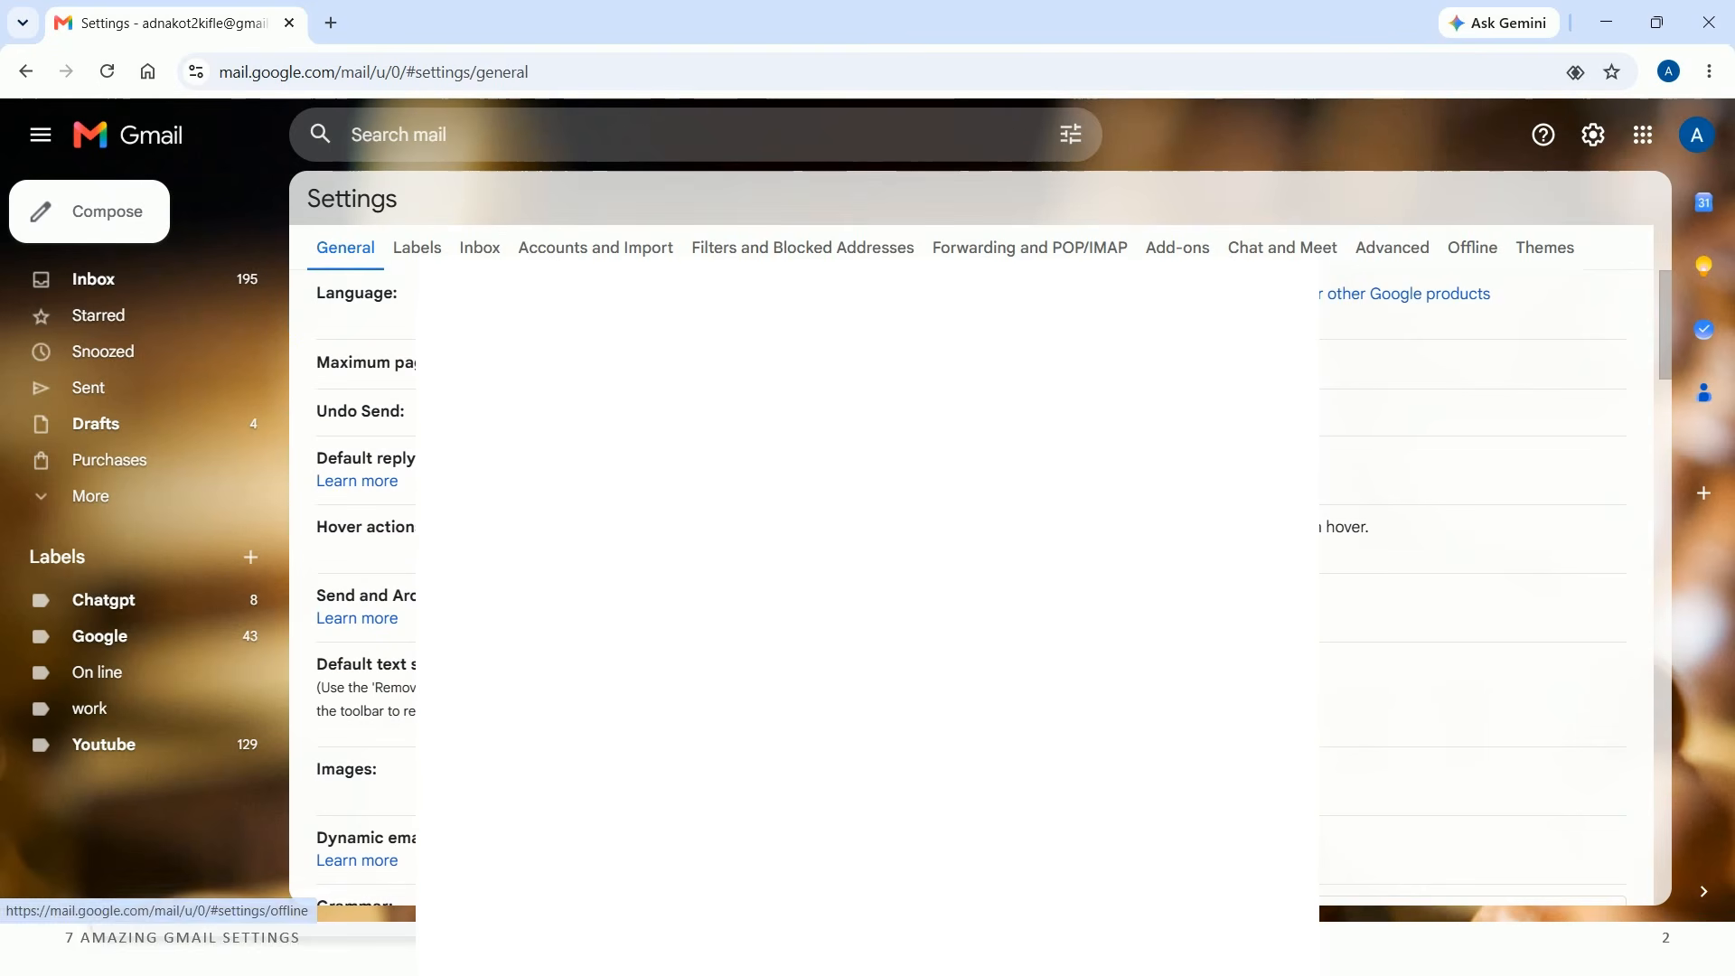
scroll(547, 541, down, 15)
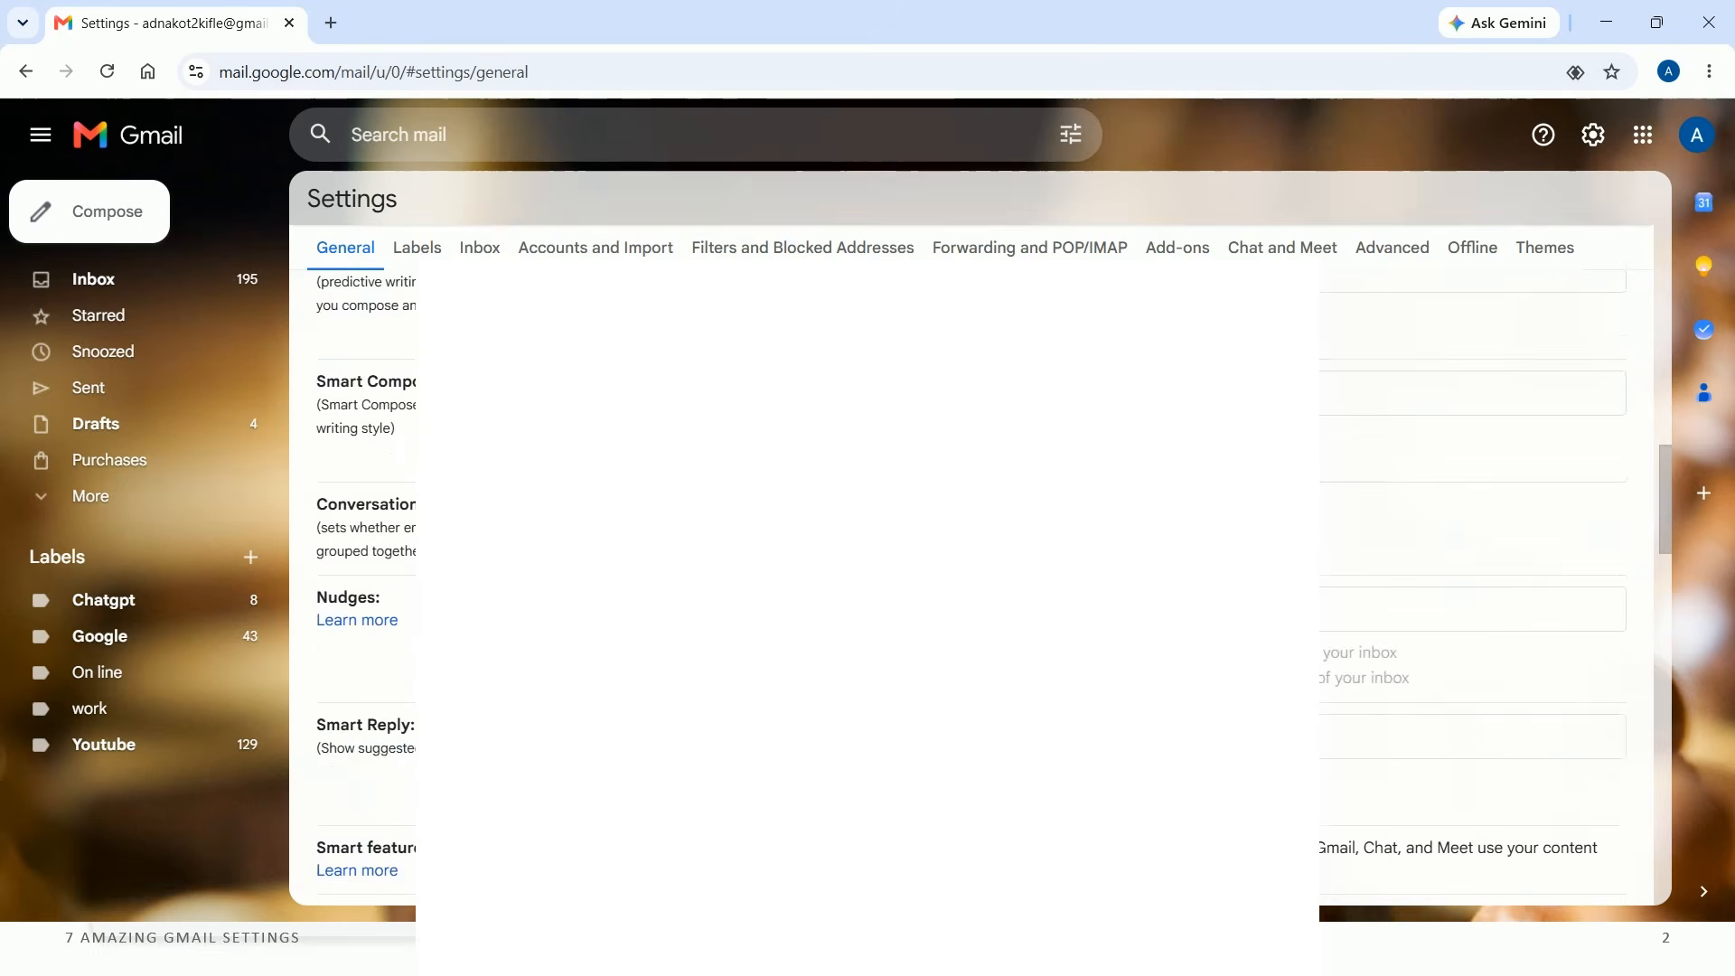
scroll(548, 541, down, 15)
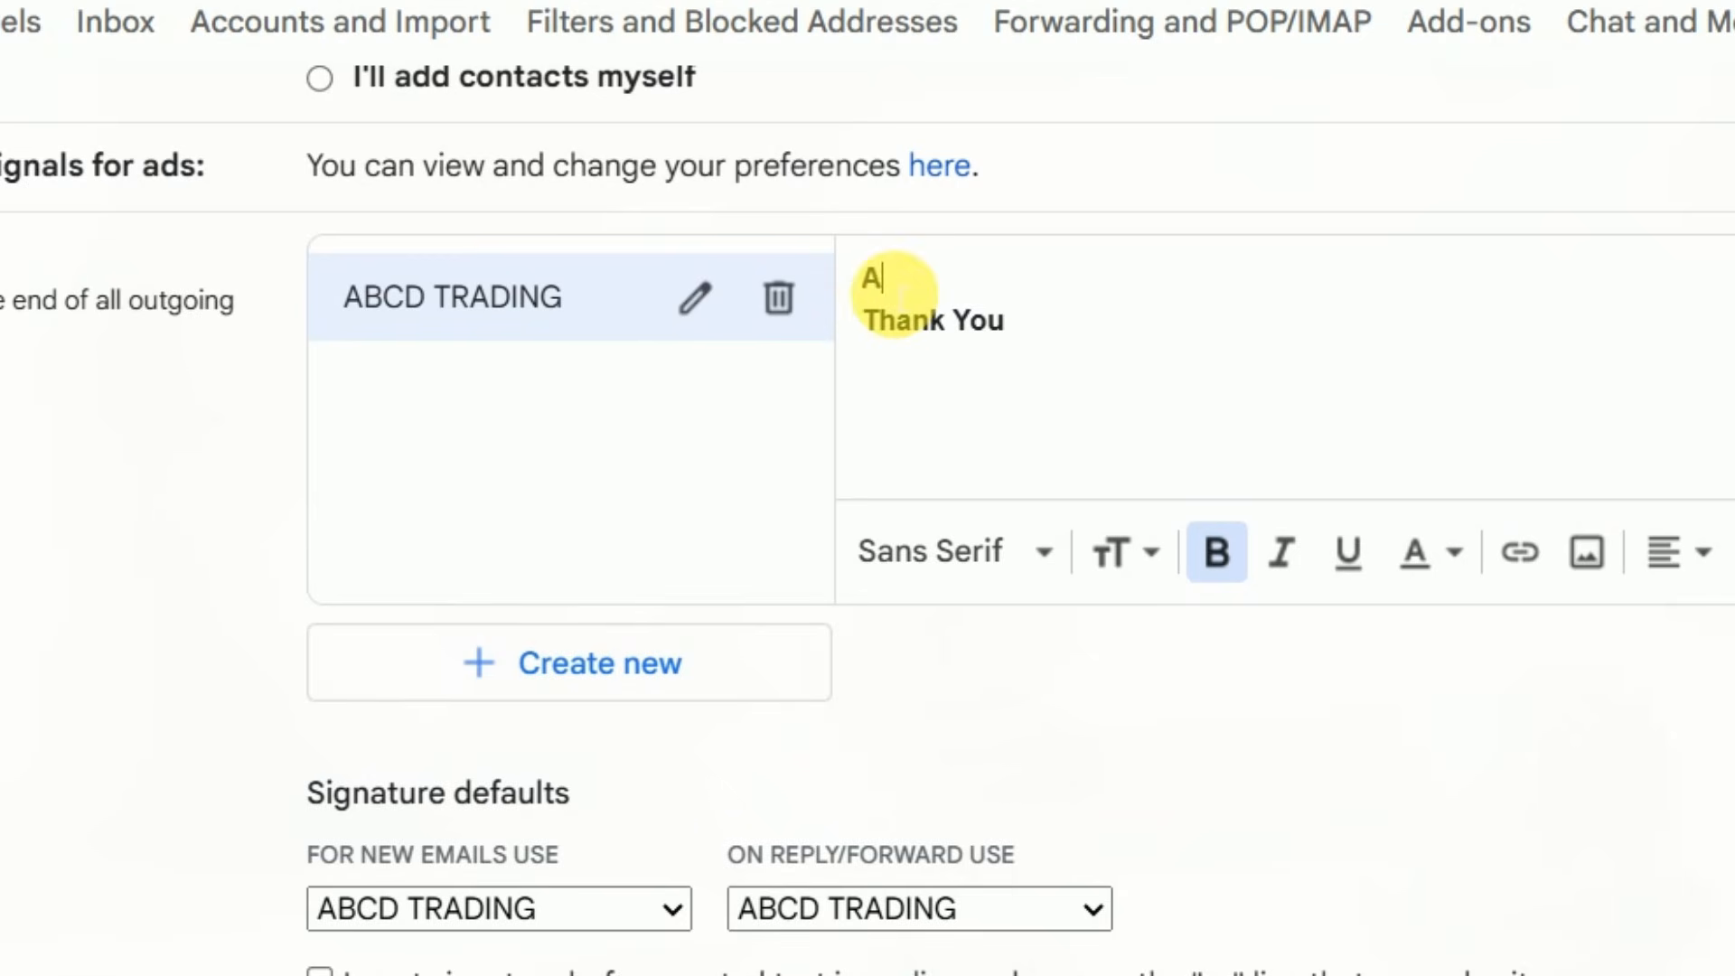
text(BCD )
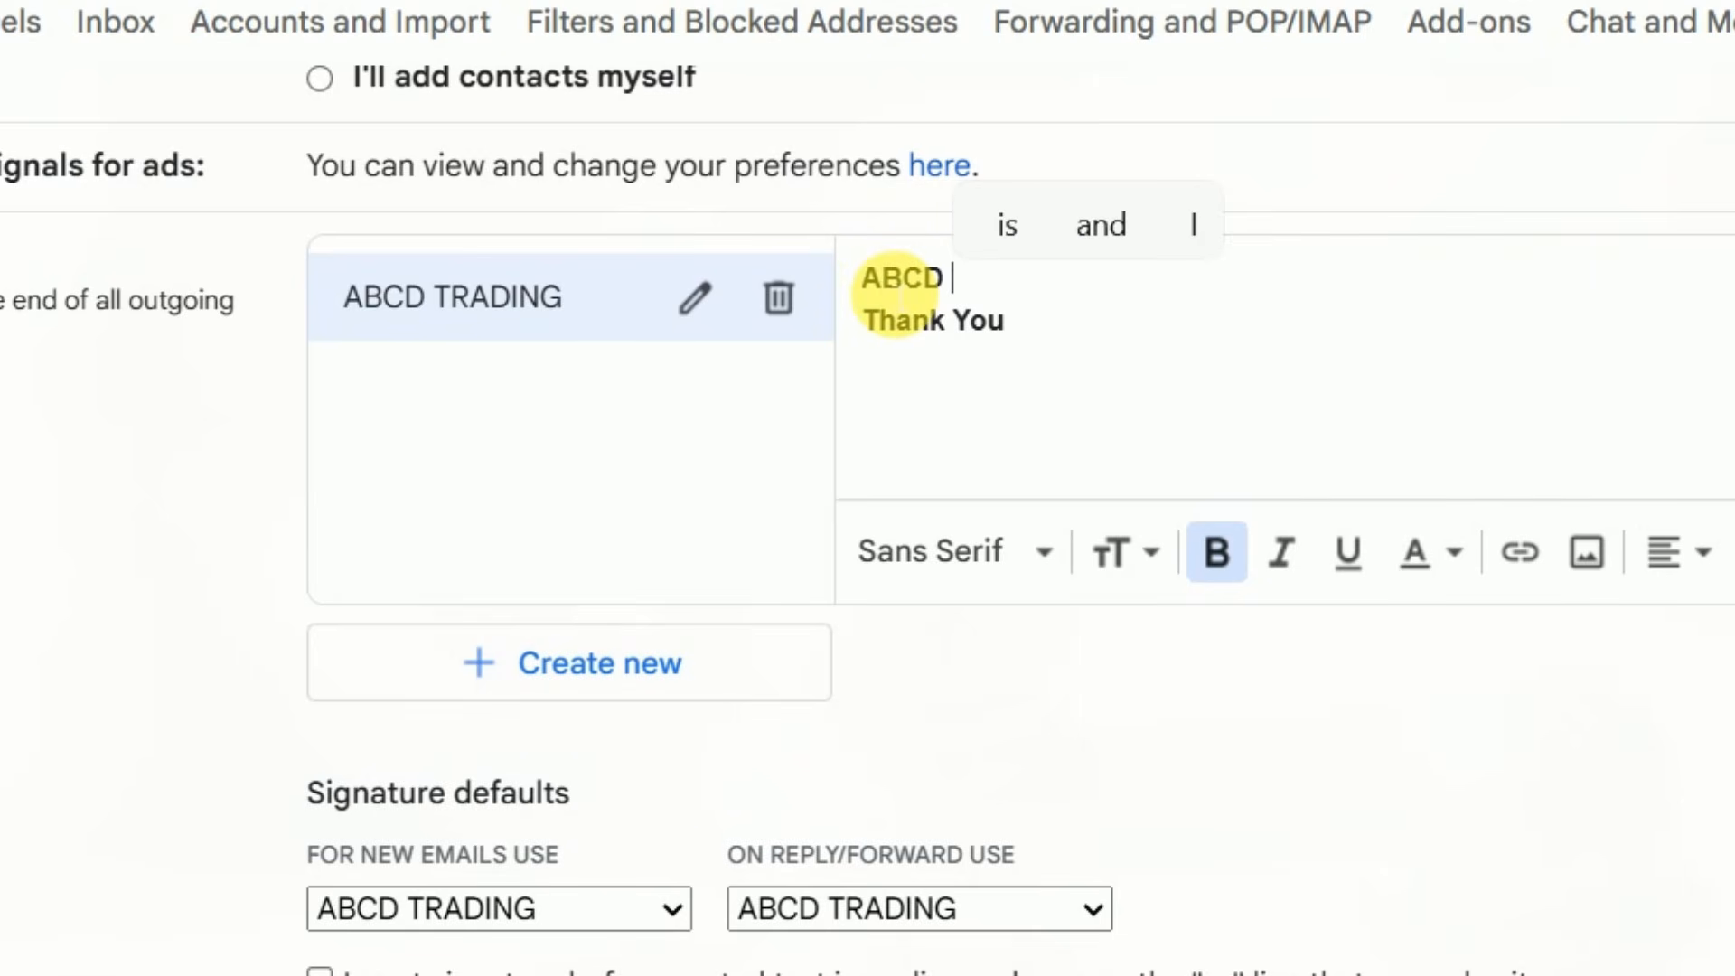
text(Trading)
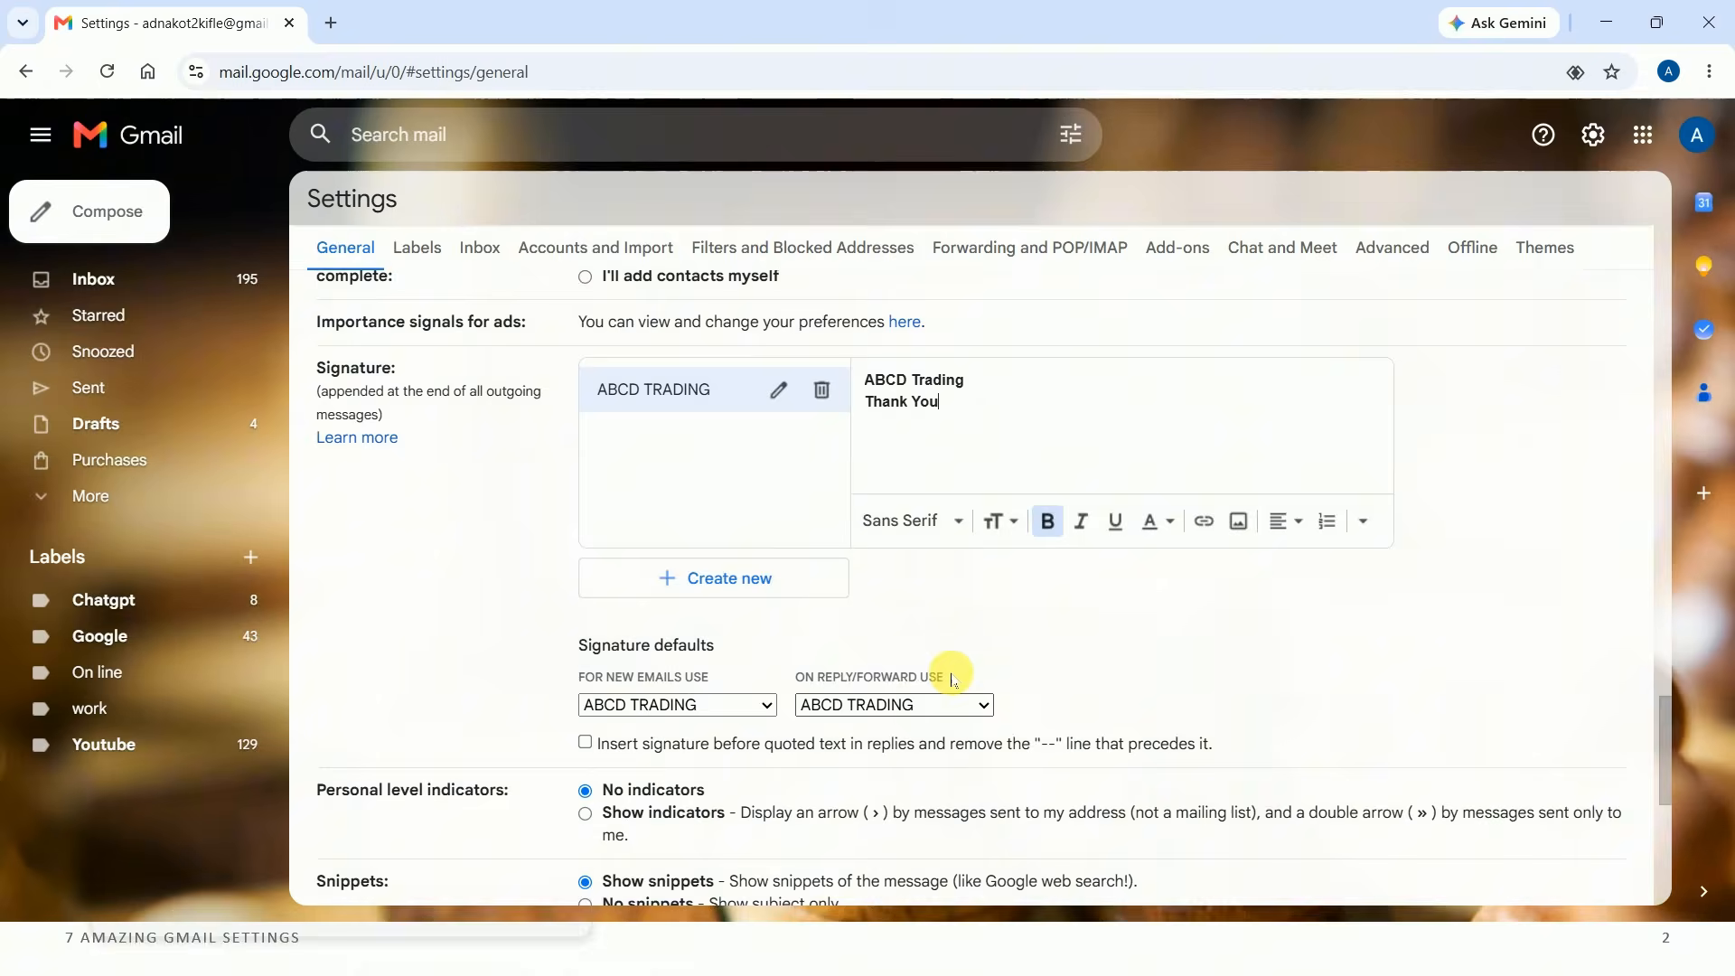
scroll(954, 679, down, 6)
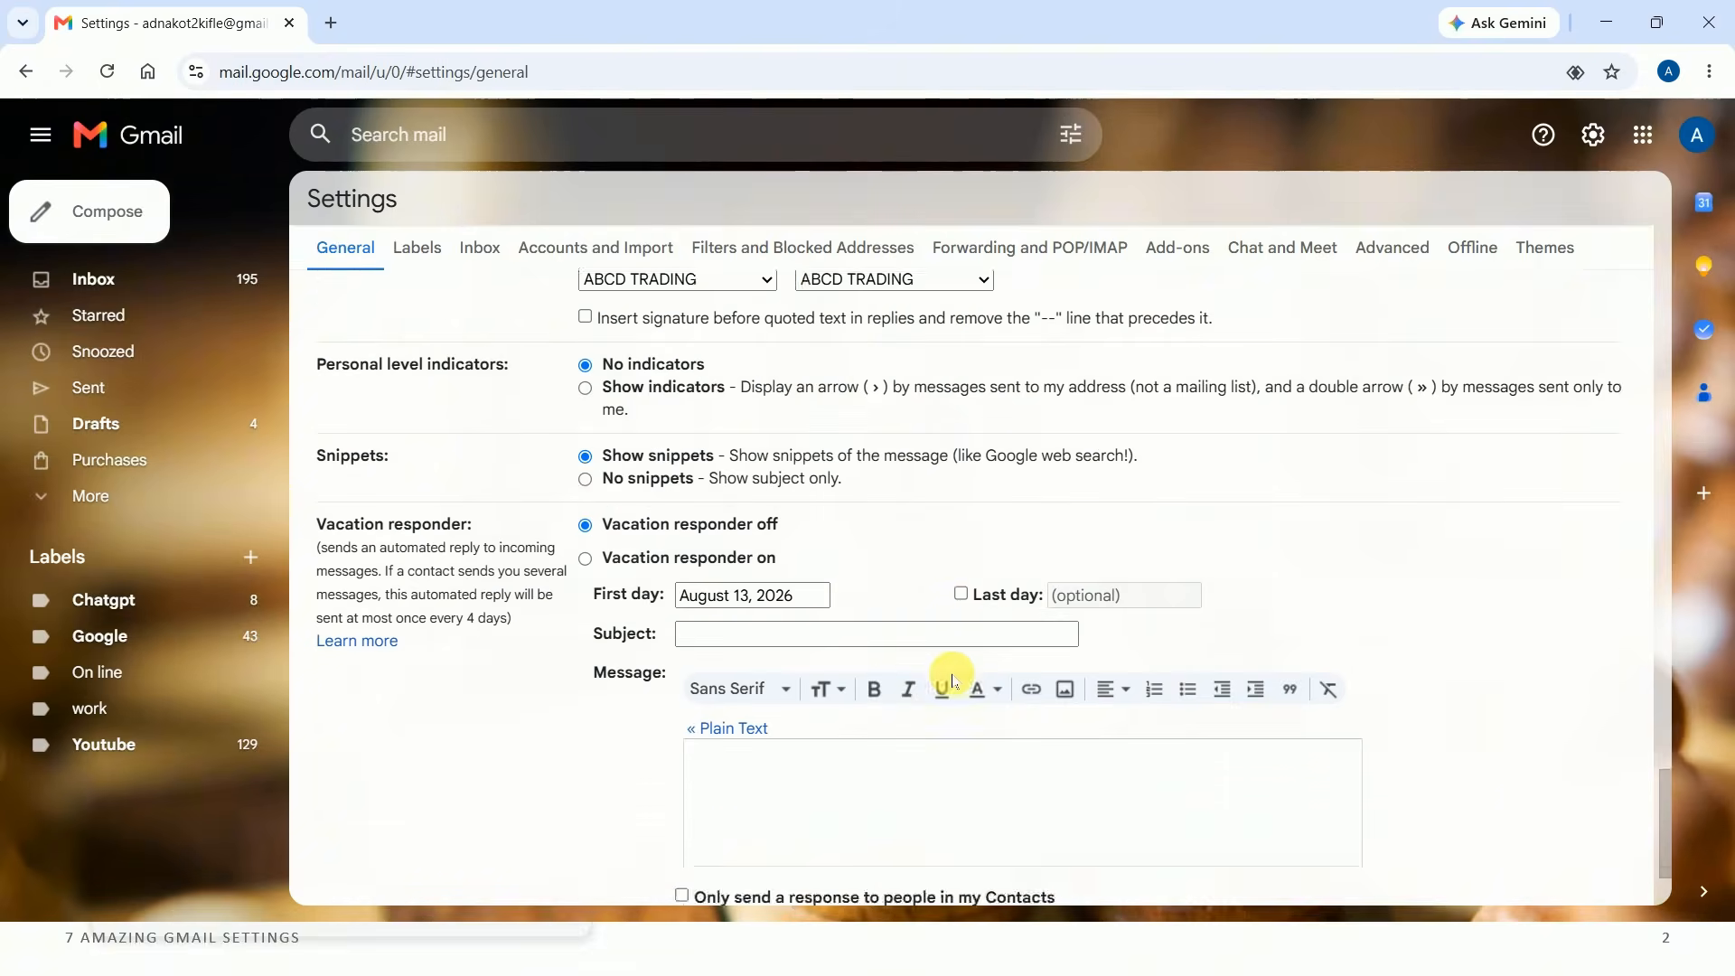
click(937, 786)
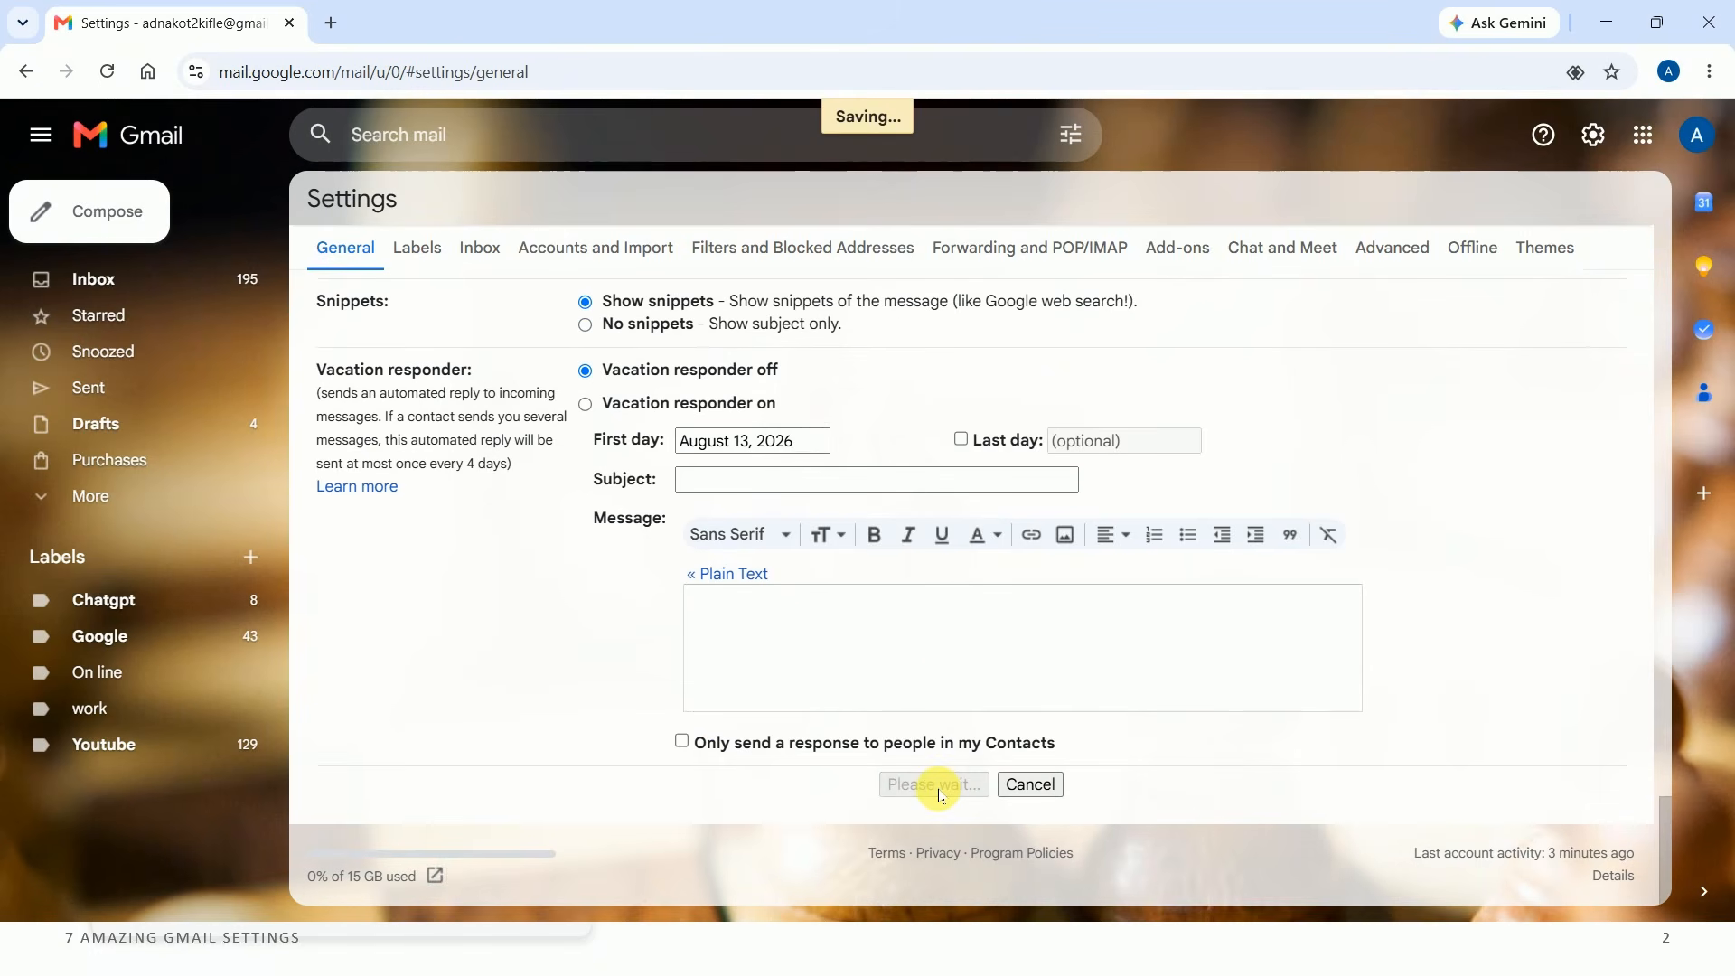
Open a new message in the enlarged view to check the updated signature, then close the message
key(c)
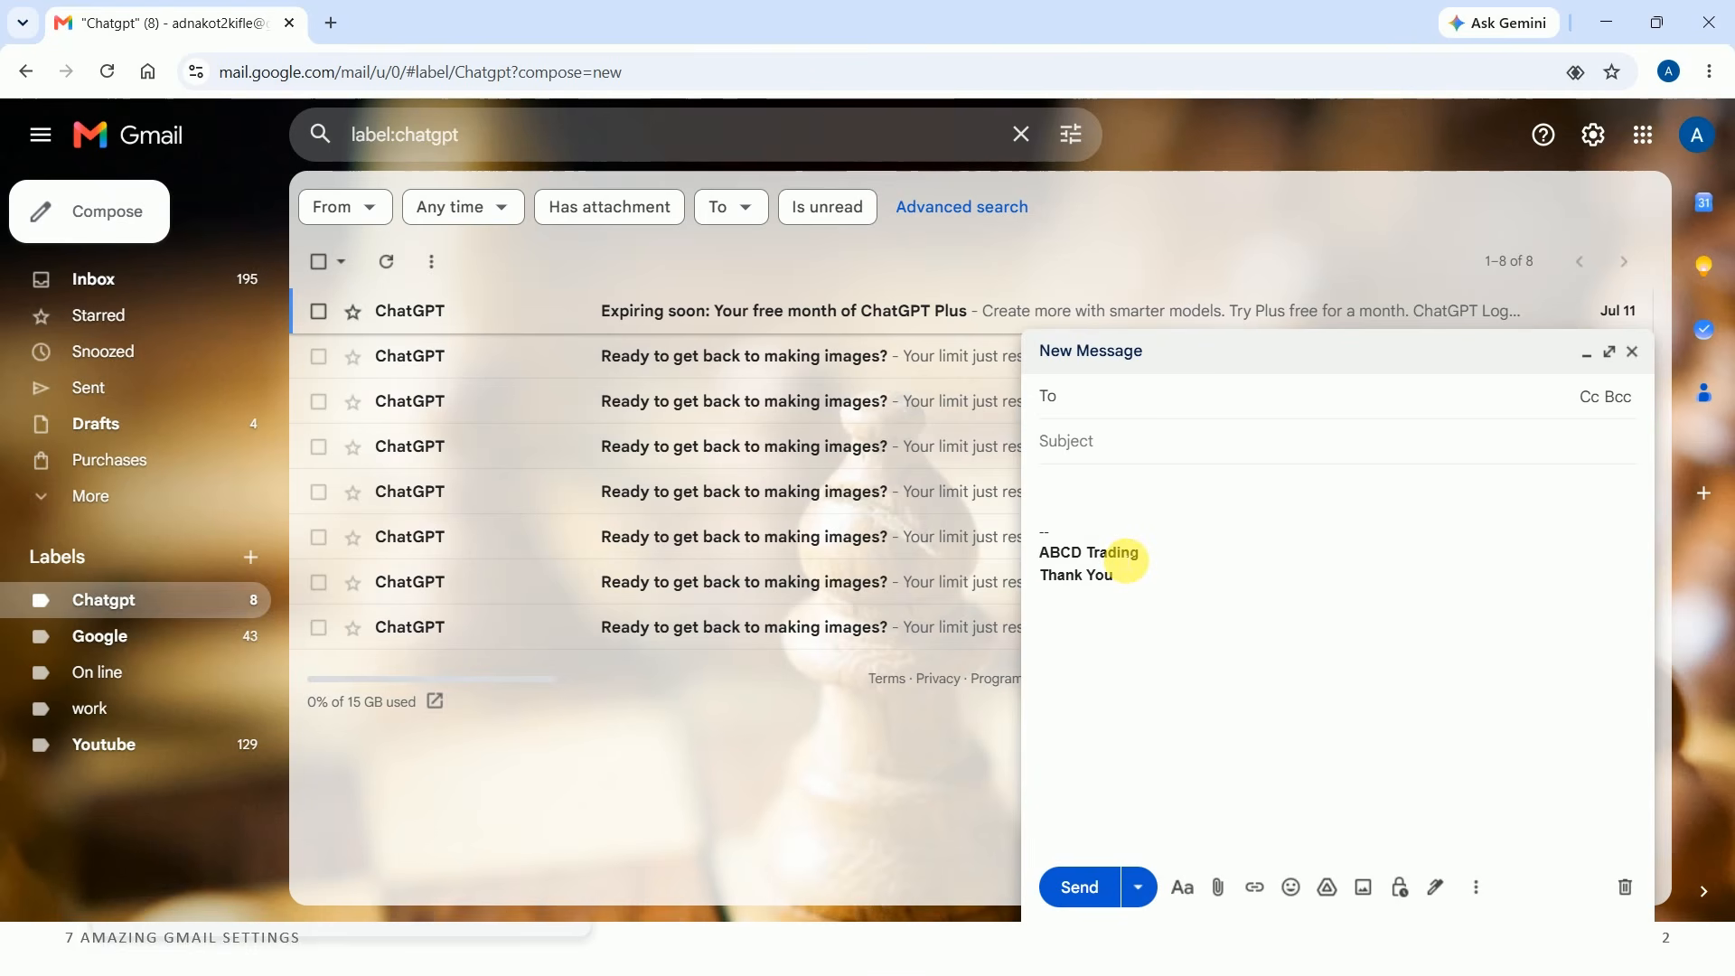
click(1612, 354)
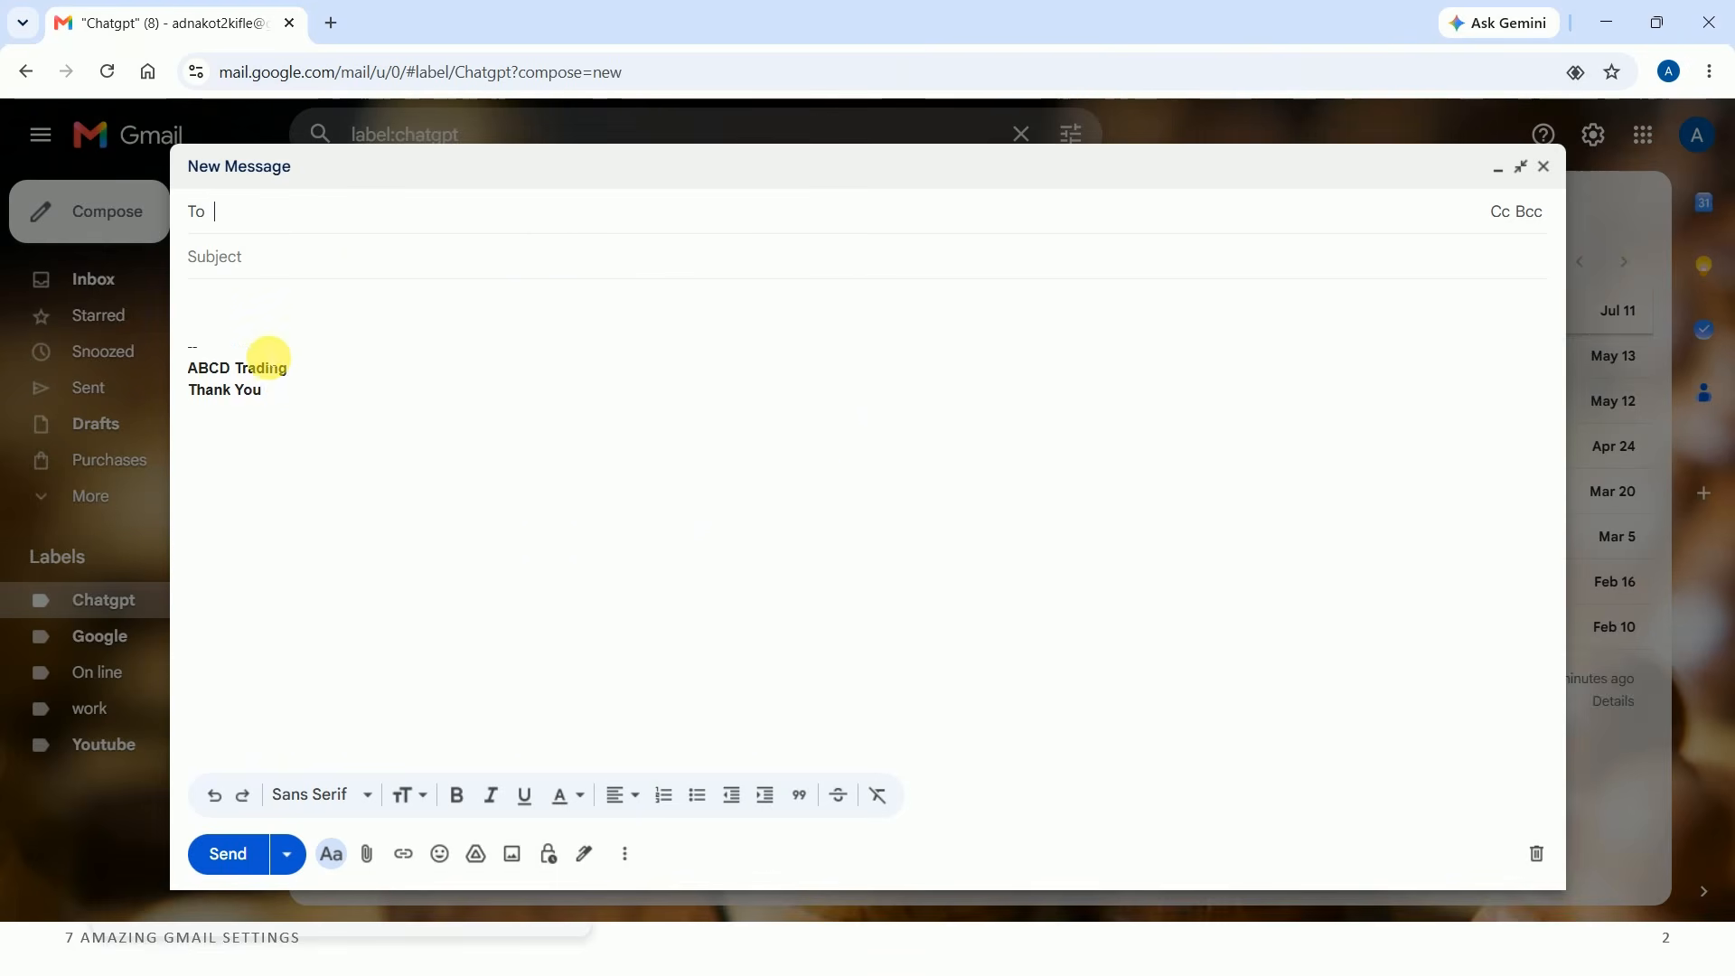
click(1544, 166)
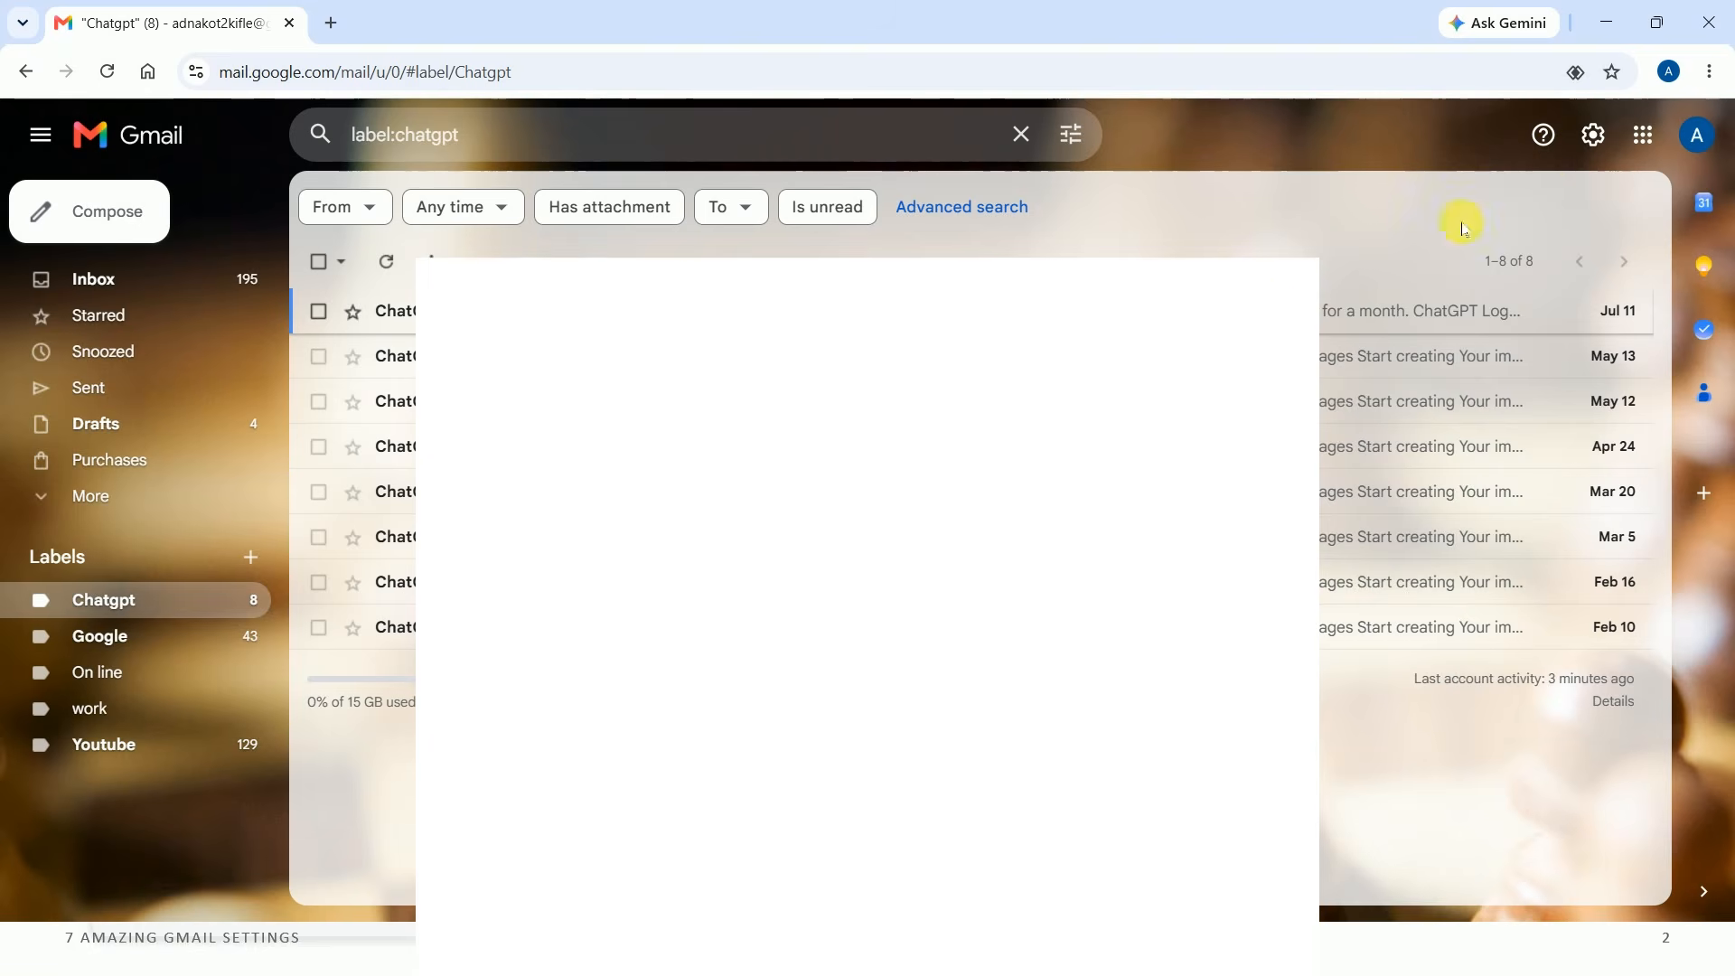
Create a second email signature named Customer in the general settings
click(1593, 135)
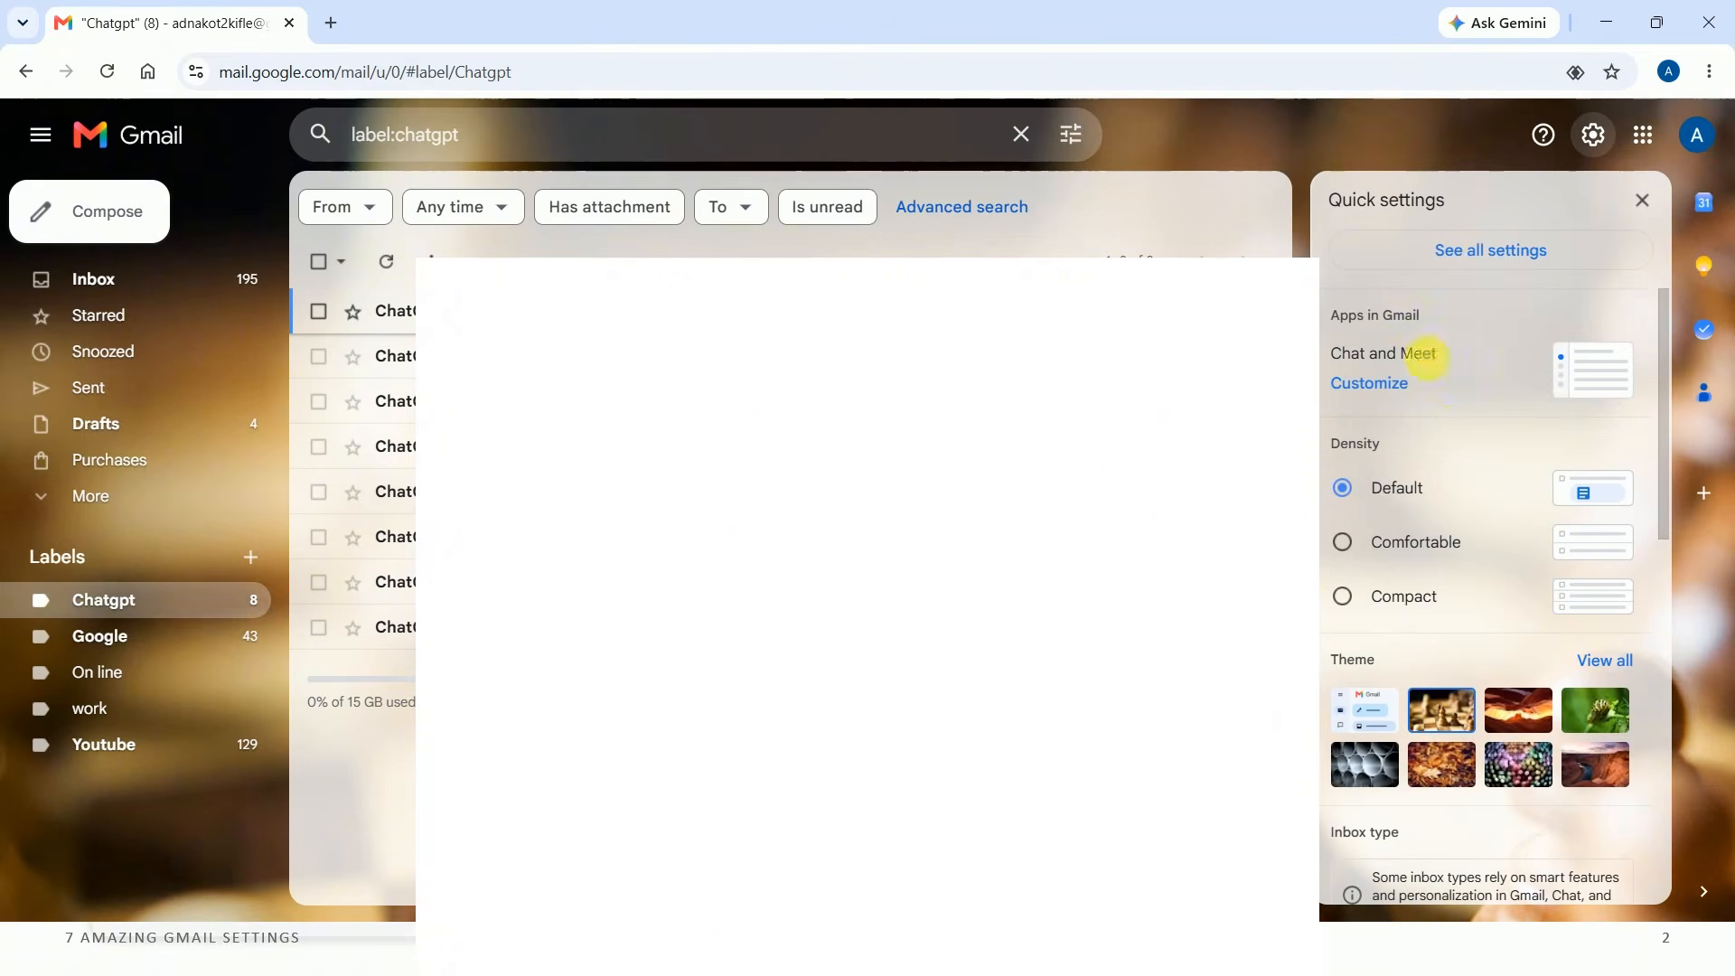
click(1483, 263)
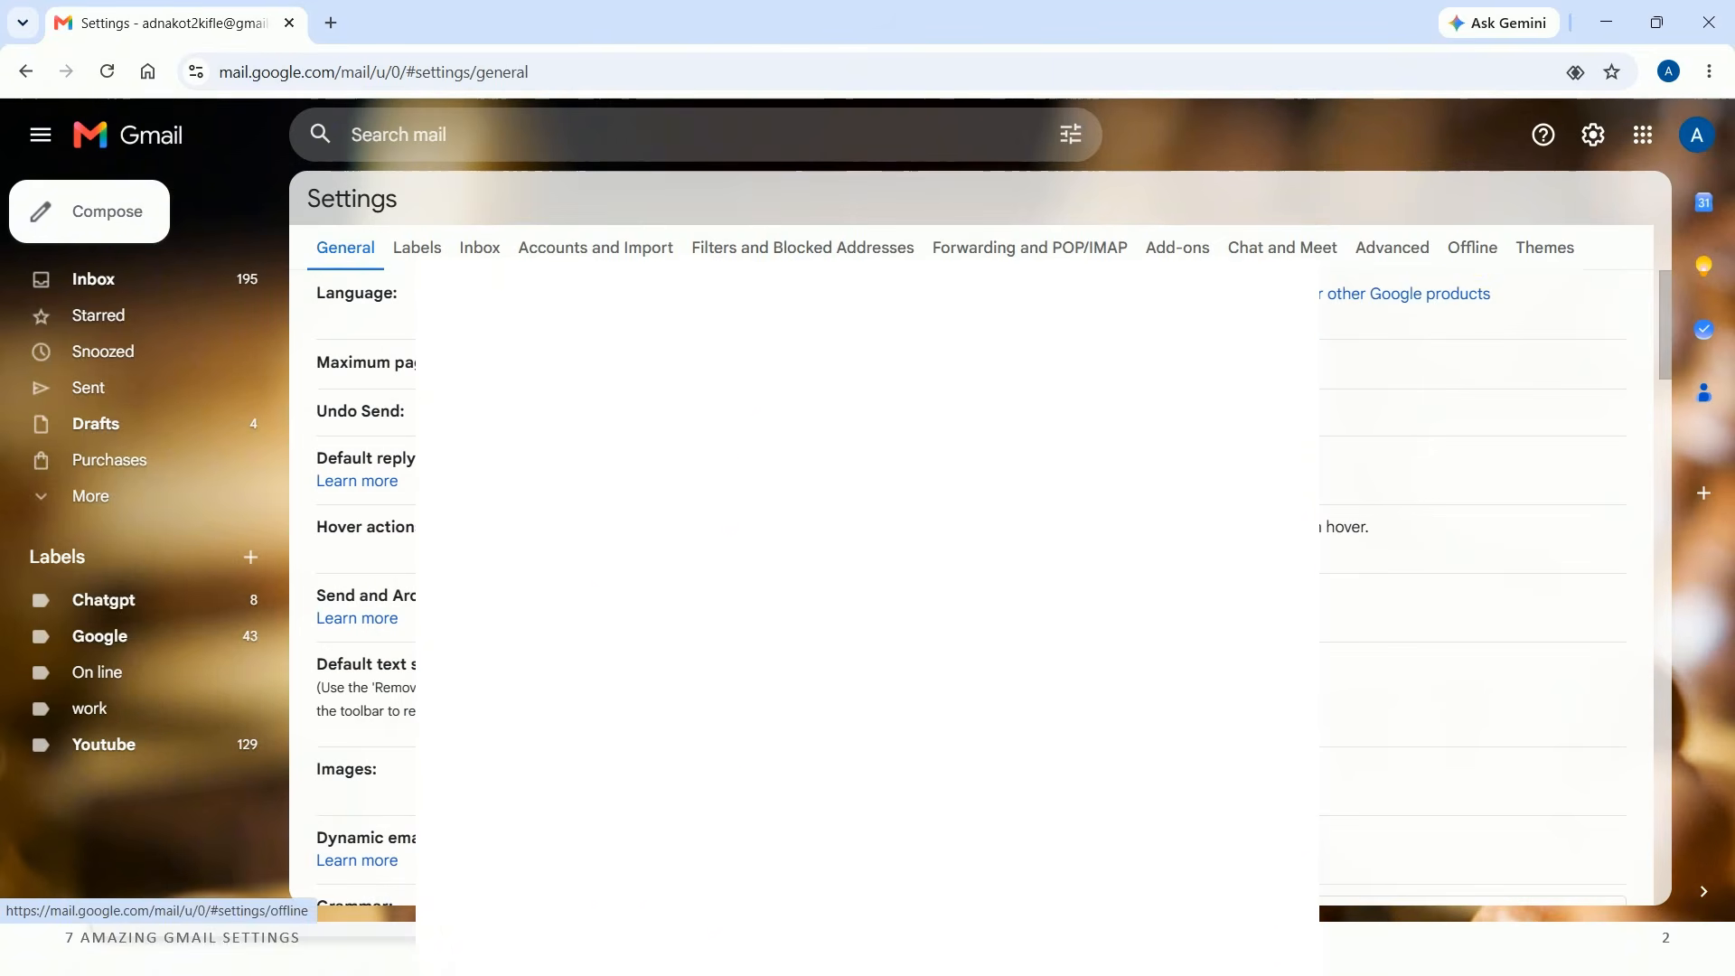
scroll(504, 554, down, 20)
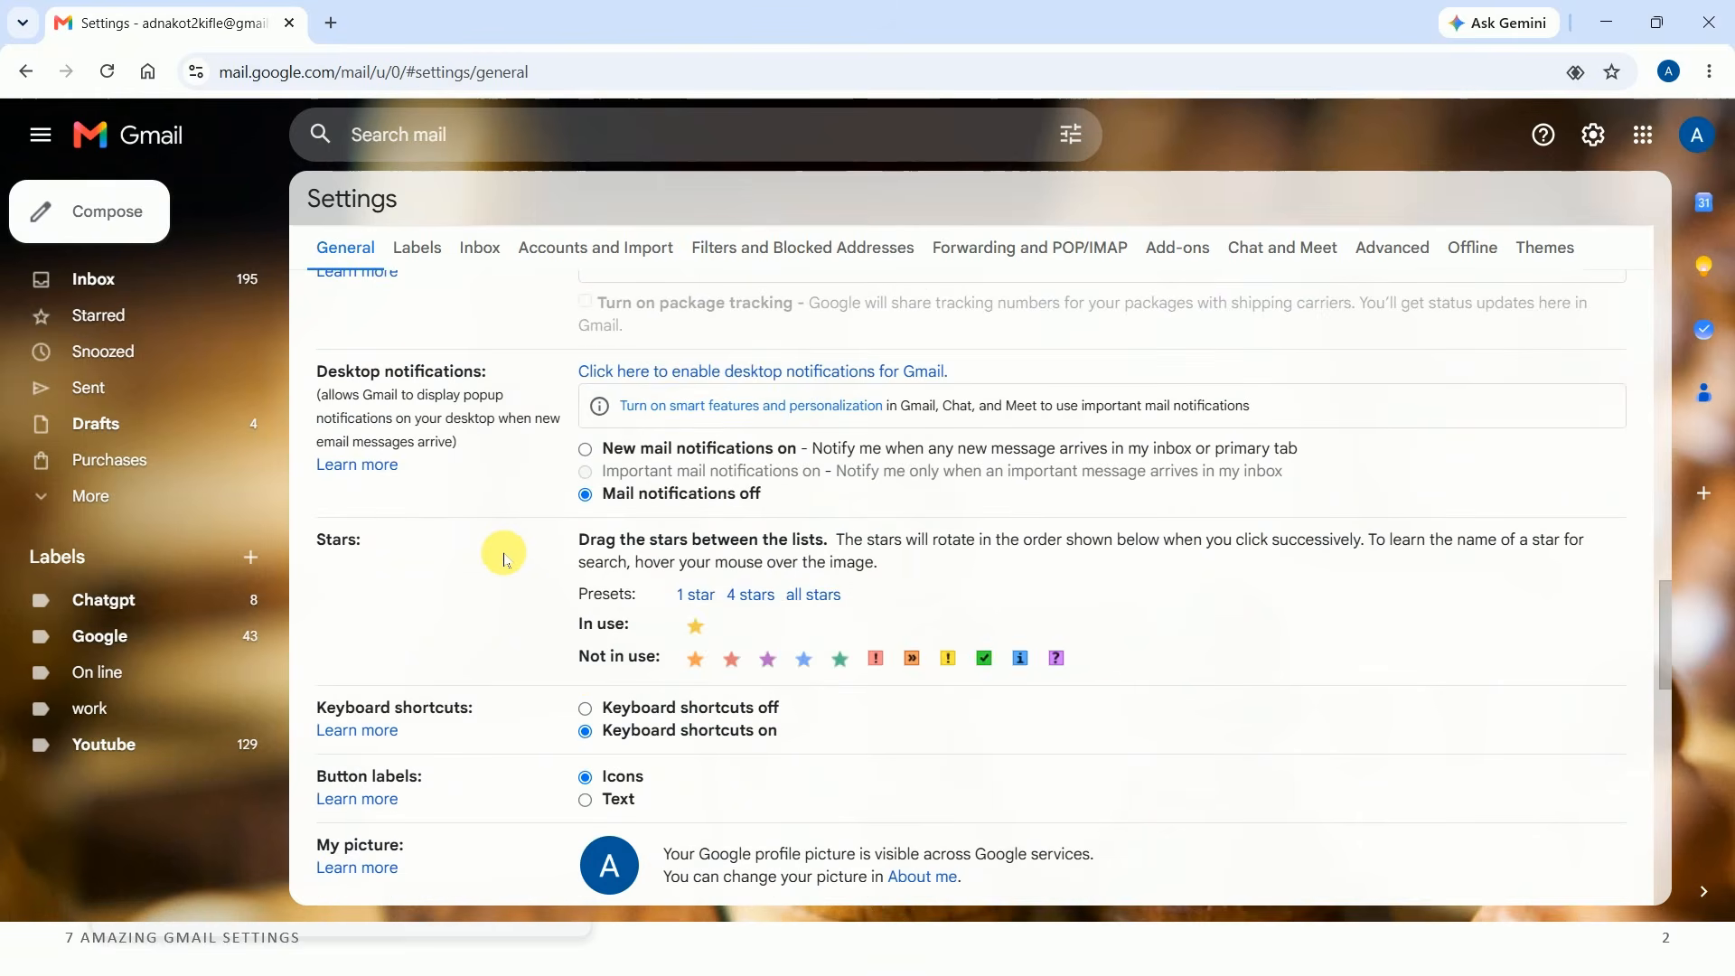
scroll(504, 559, down, 6)
scroll(503, 561, up, 4)
scroll(493, 547, down, 5)
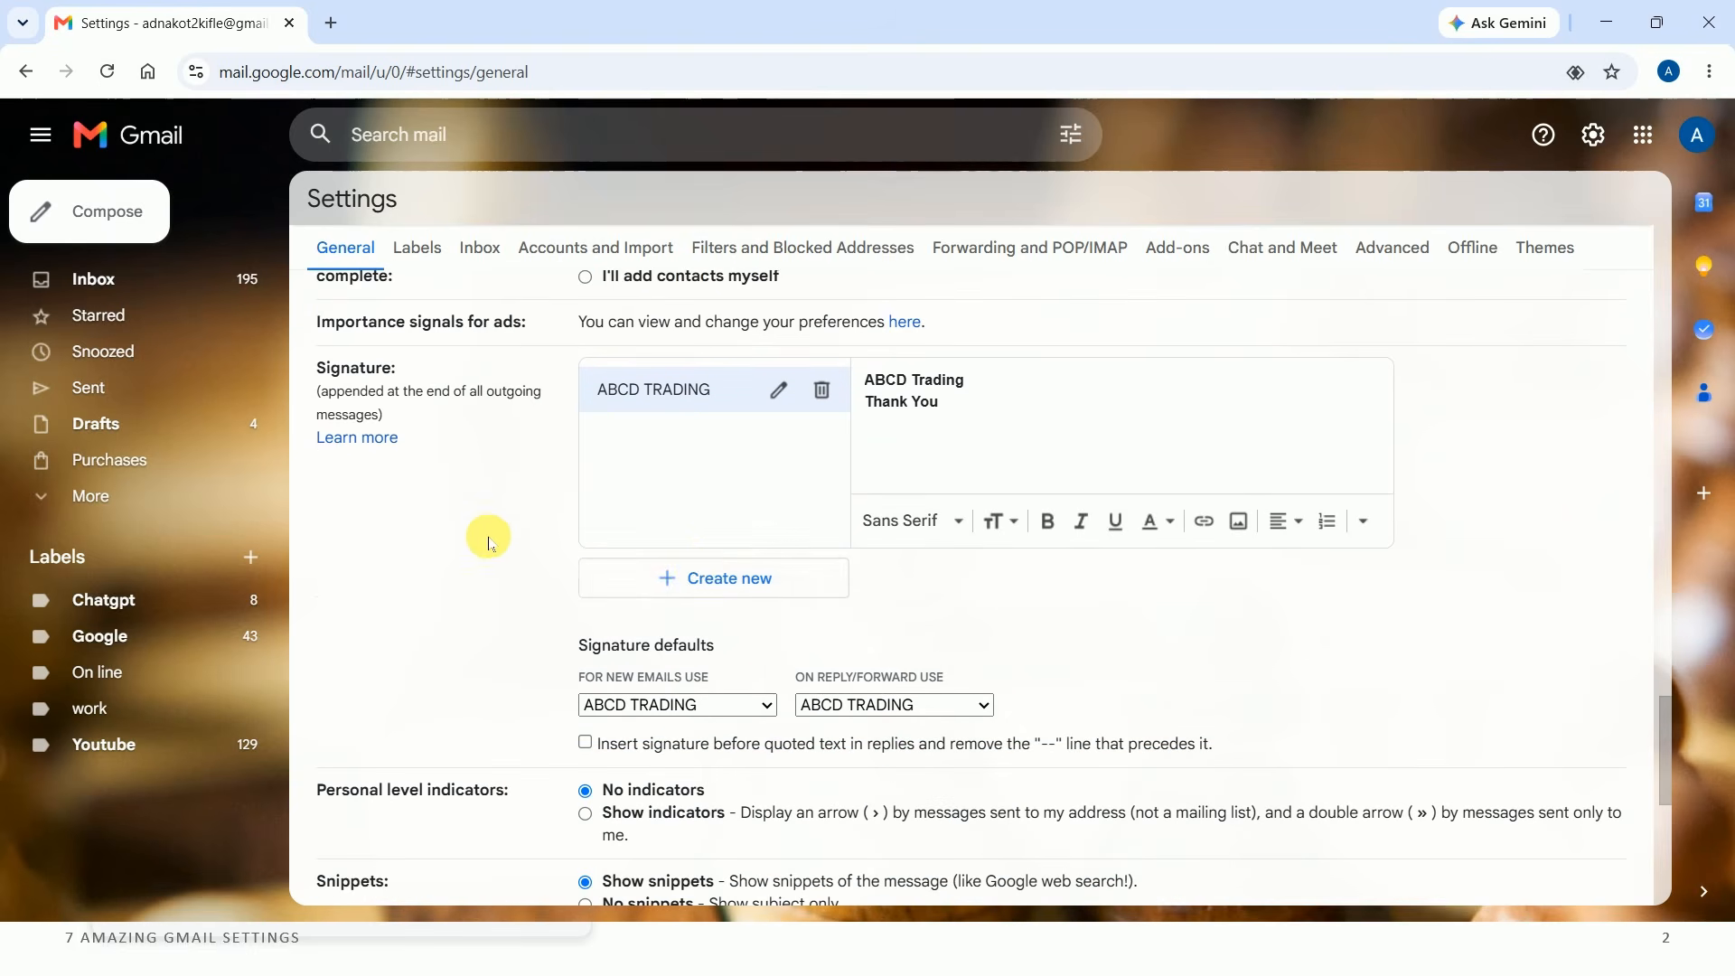
click(720, 576)
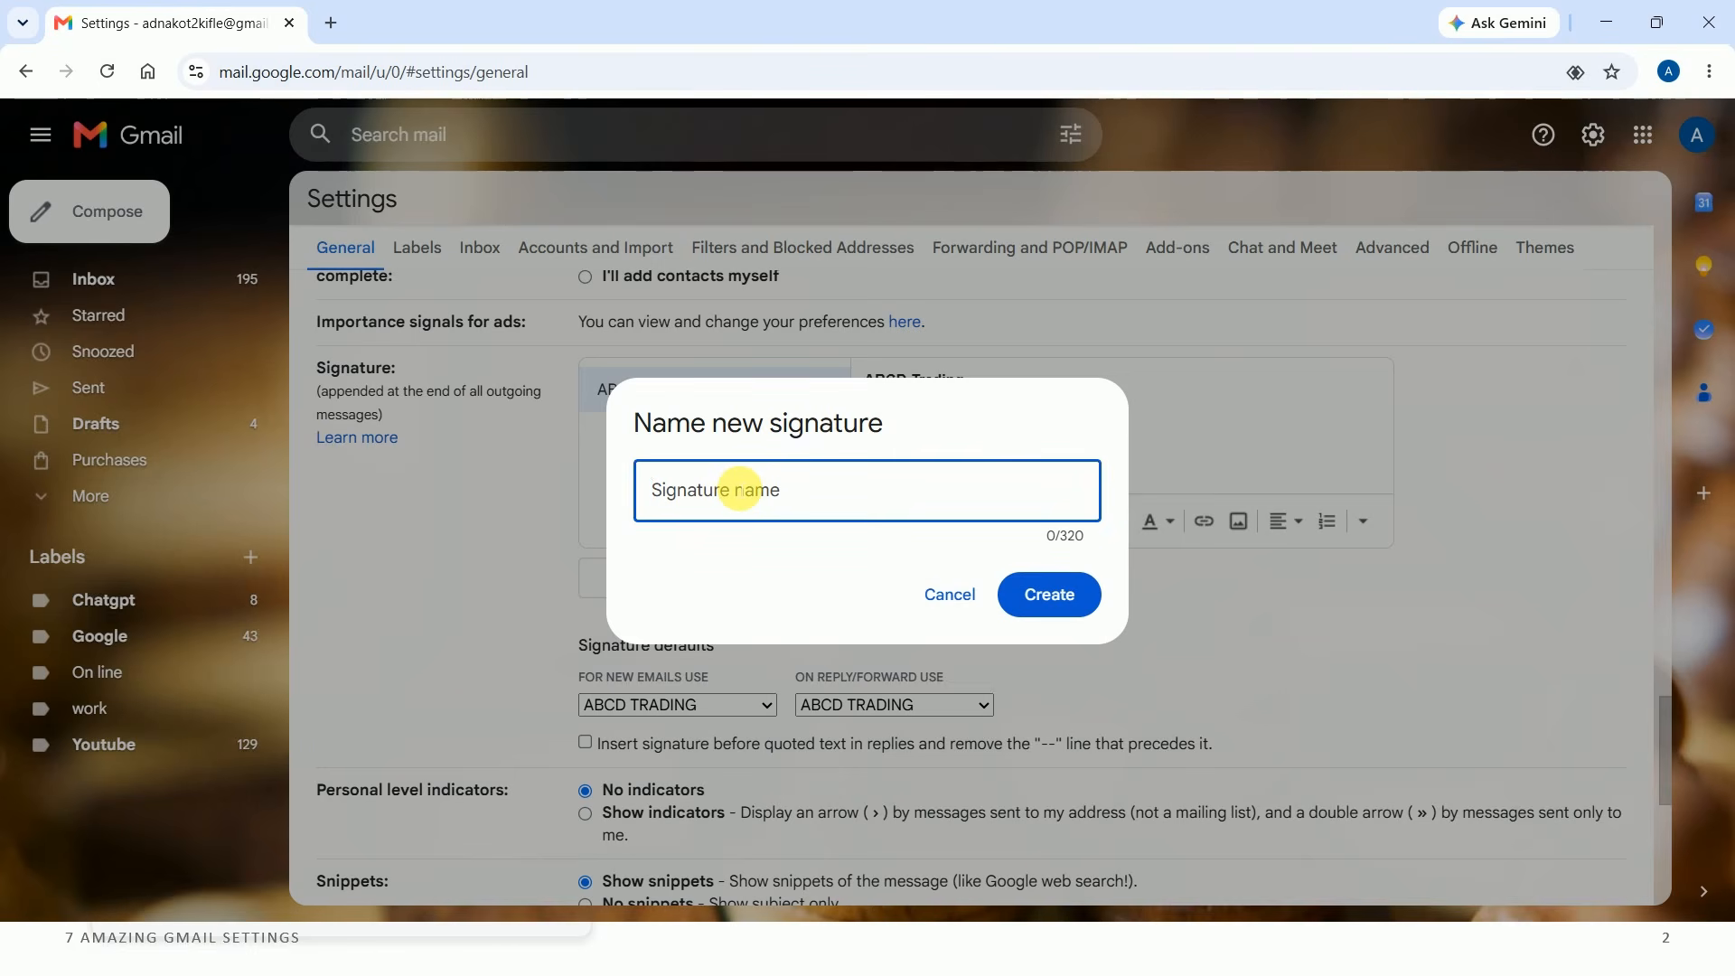
text(Cust)
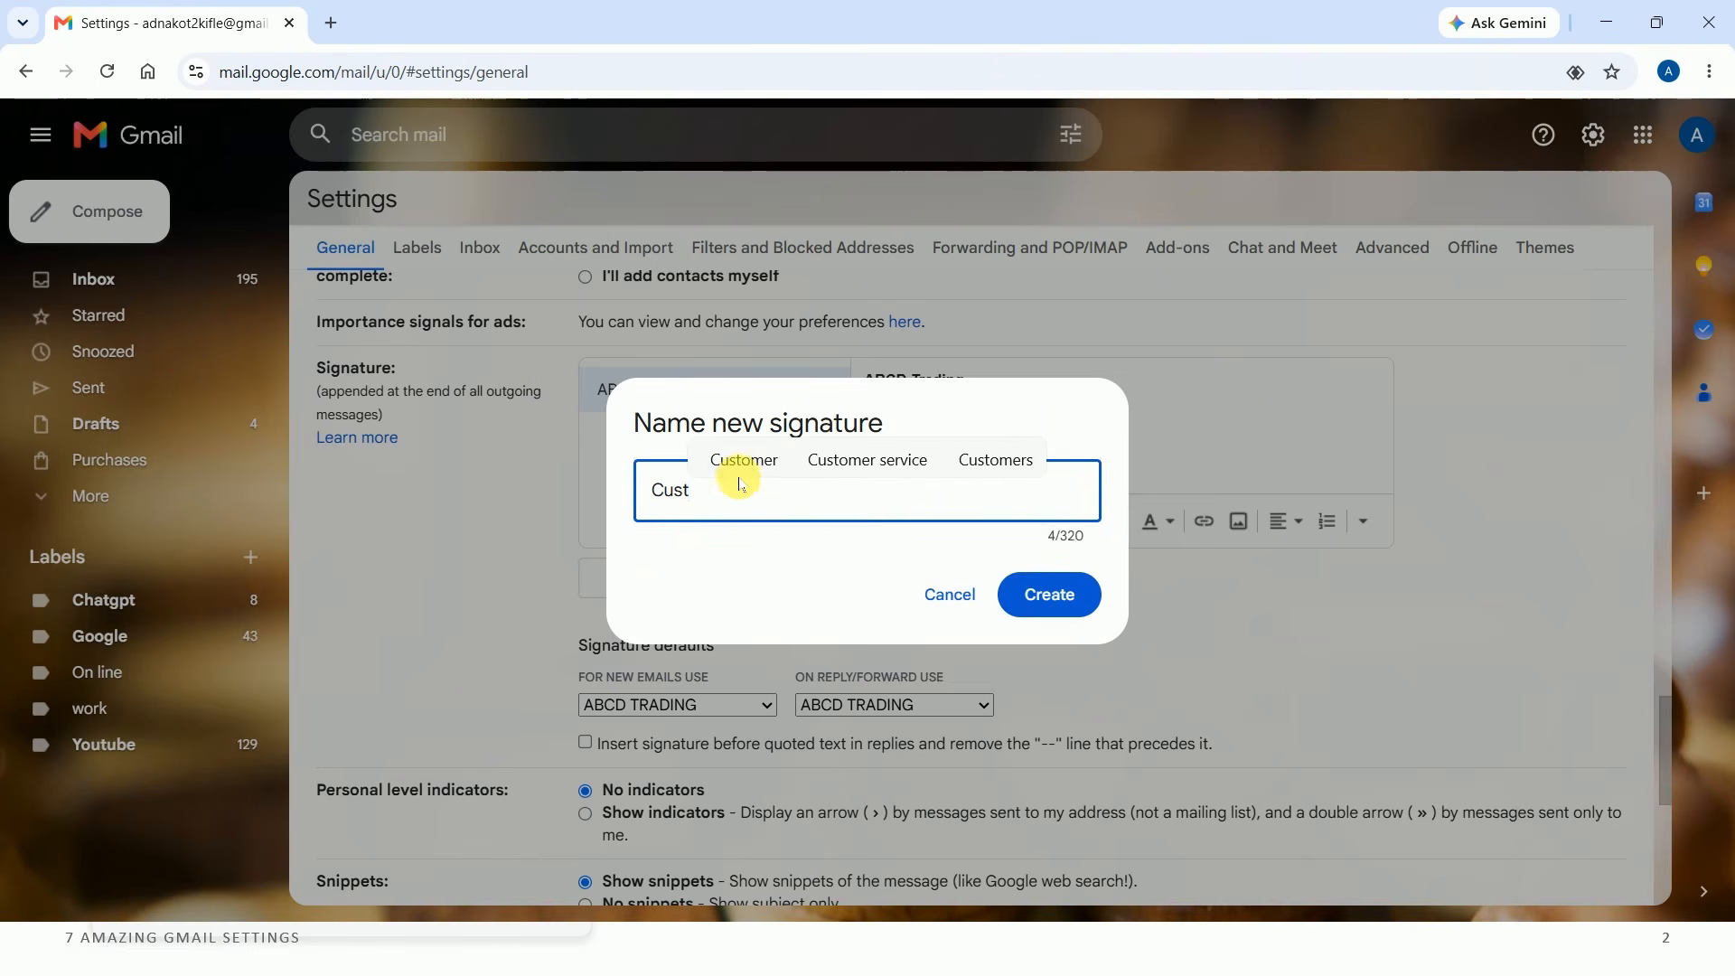
click(743, 460)
click(1044, 595)
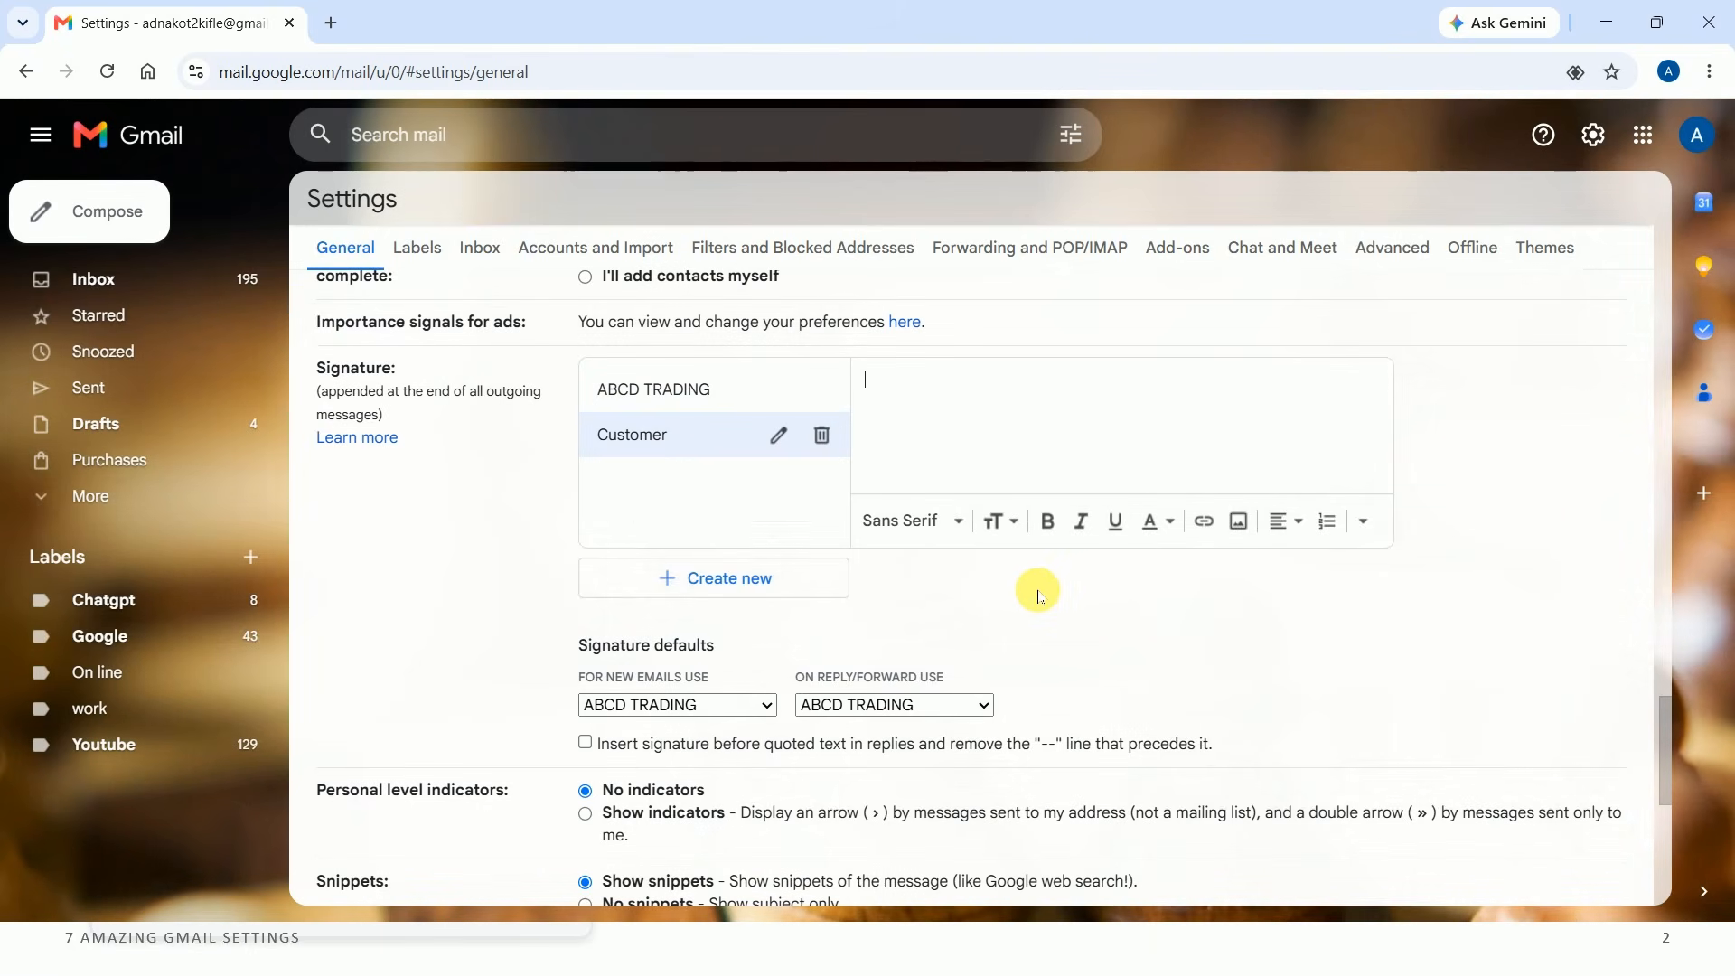
Upload the image 7z21xvhy from Downloads into the Customer signature and allow anyone to view it
scroll(980, 583, up, 1)
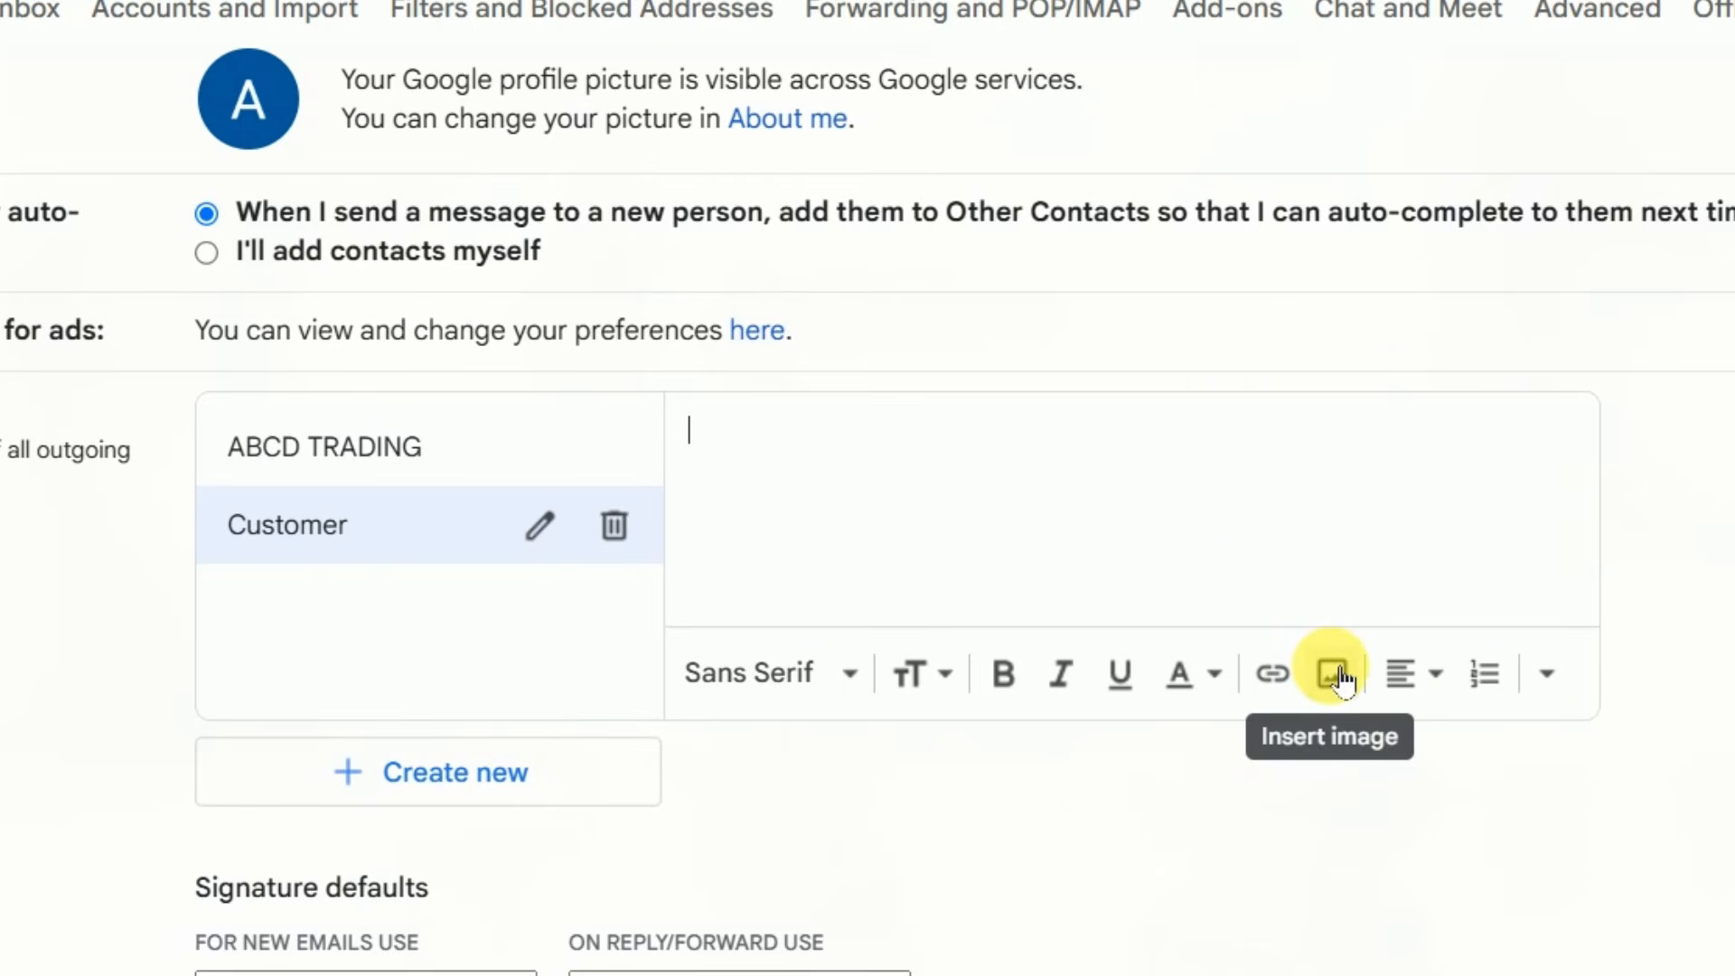
click(1334, 674)
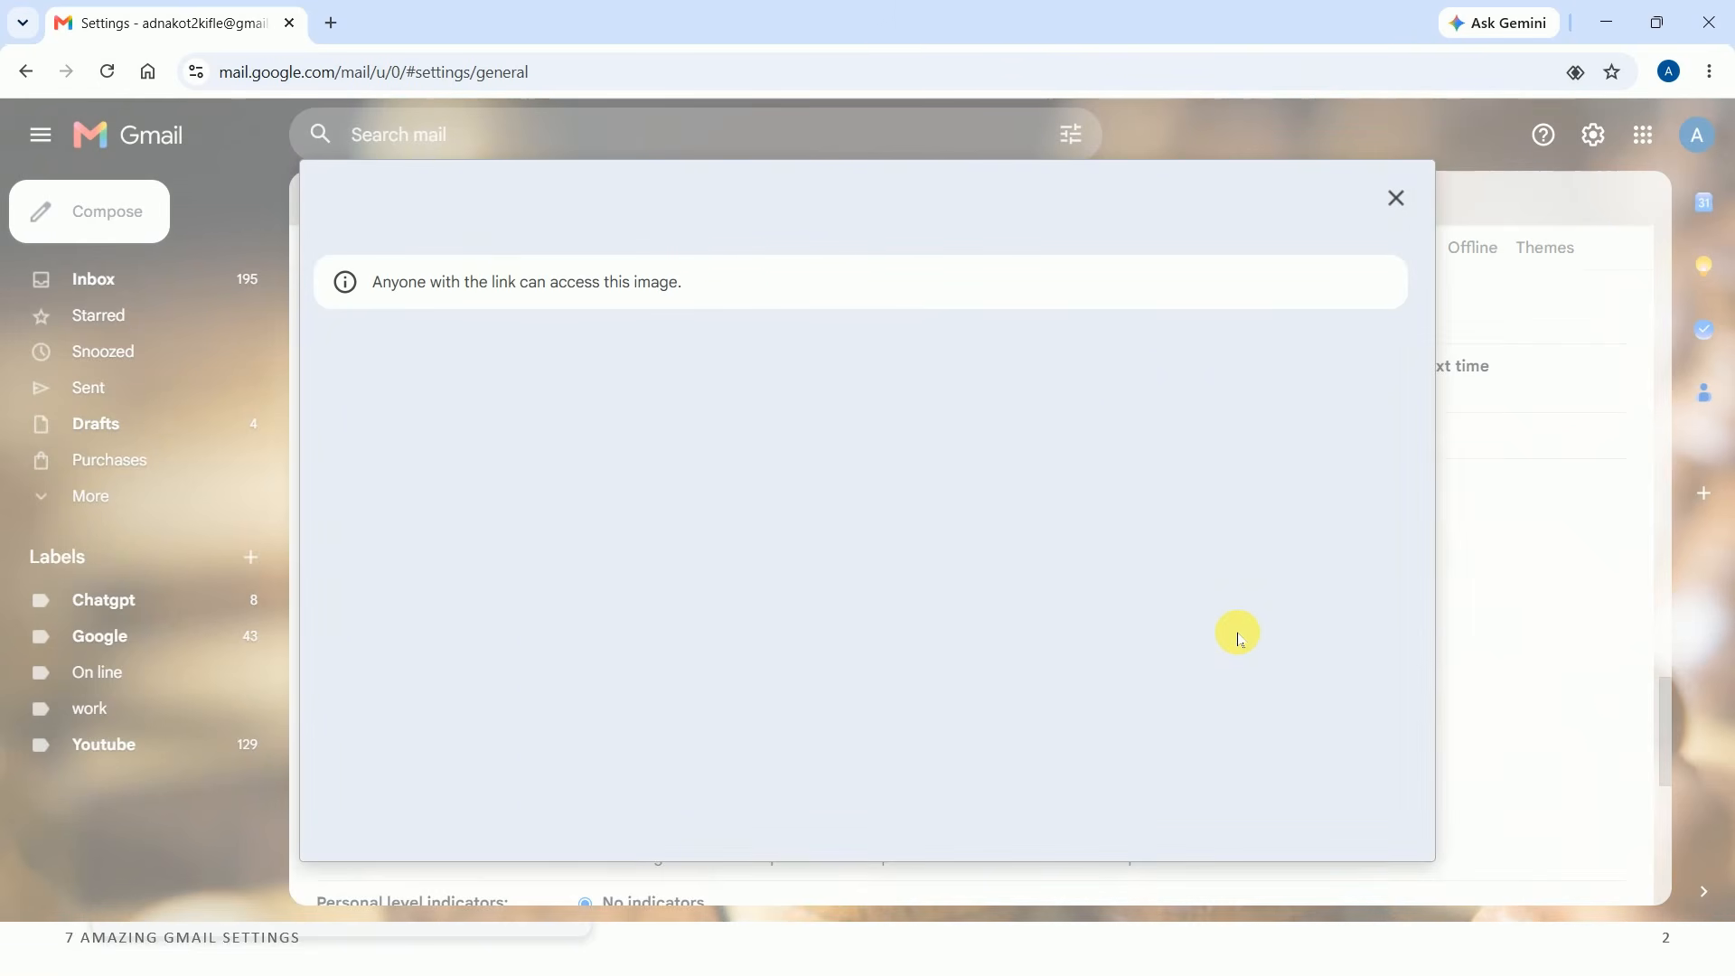
click(469, 318)
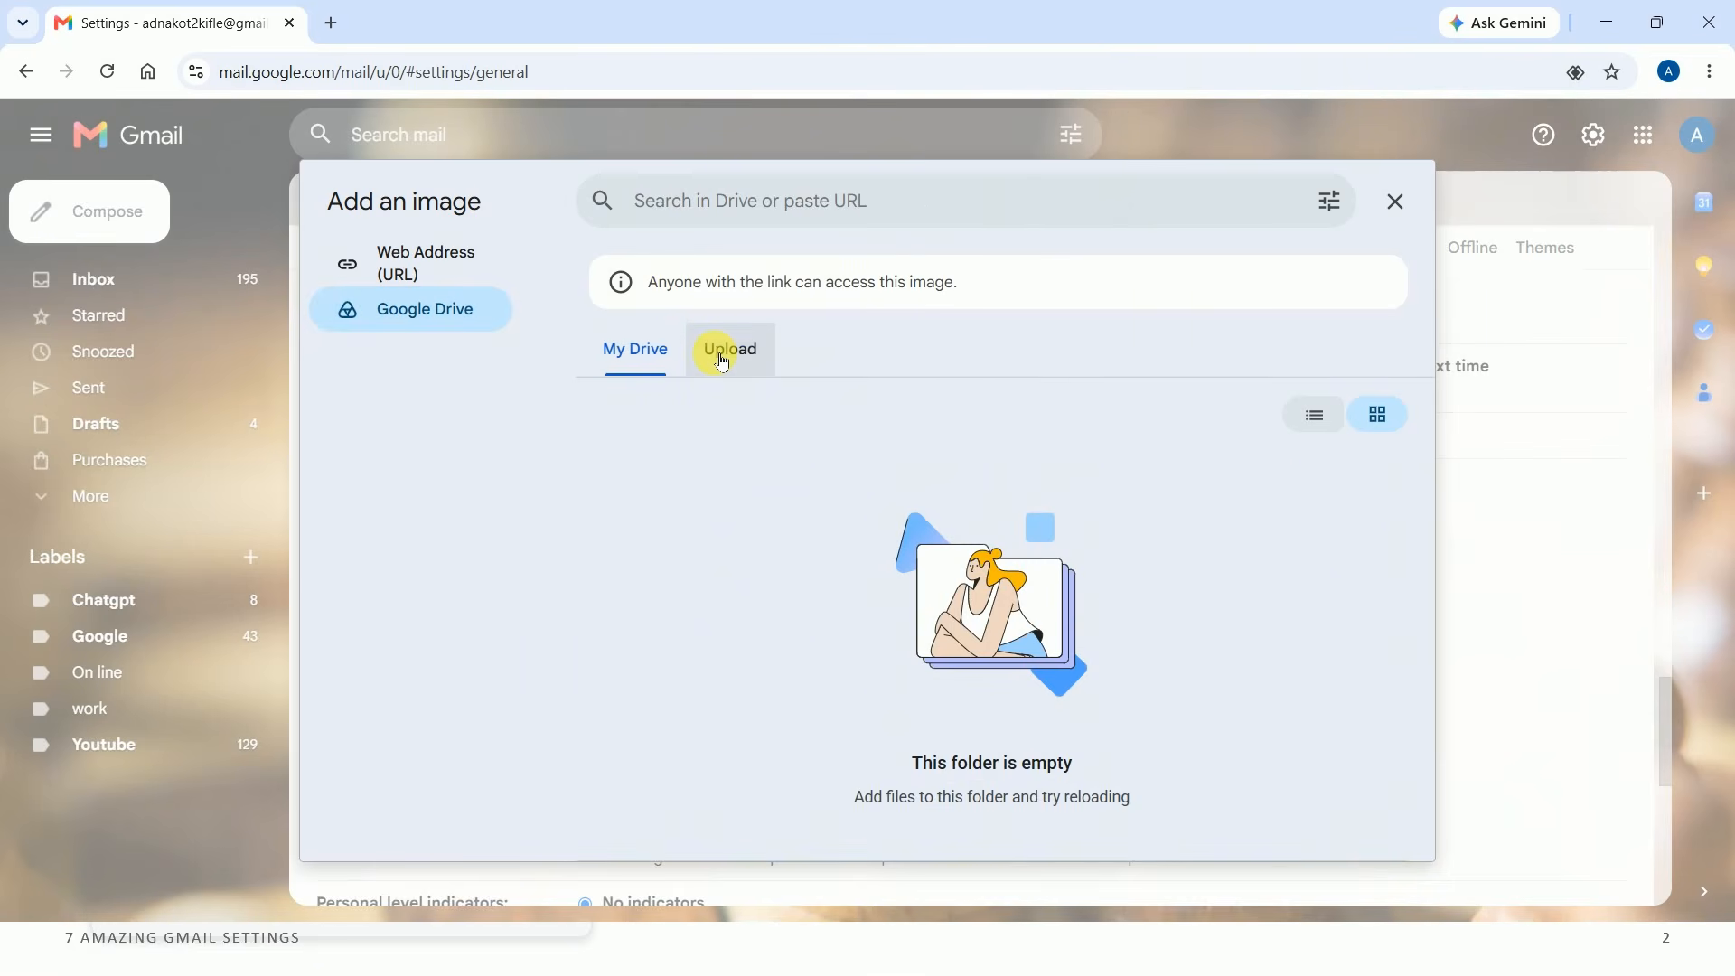
click(724, 362)
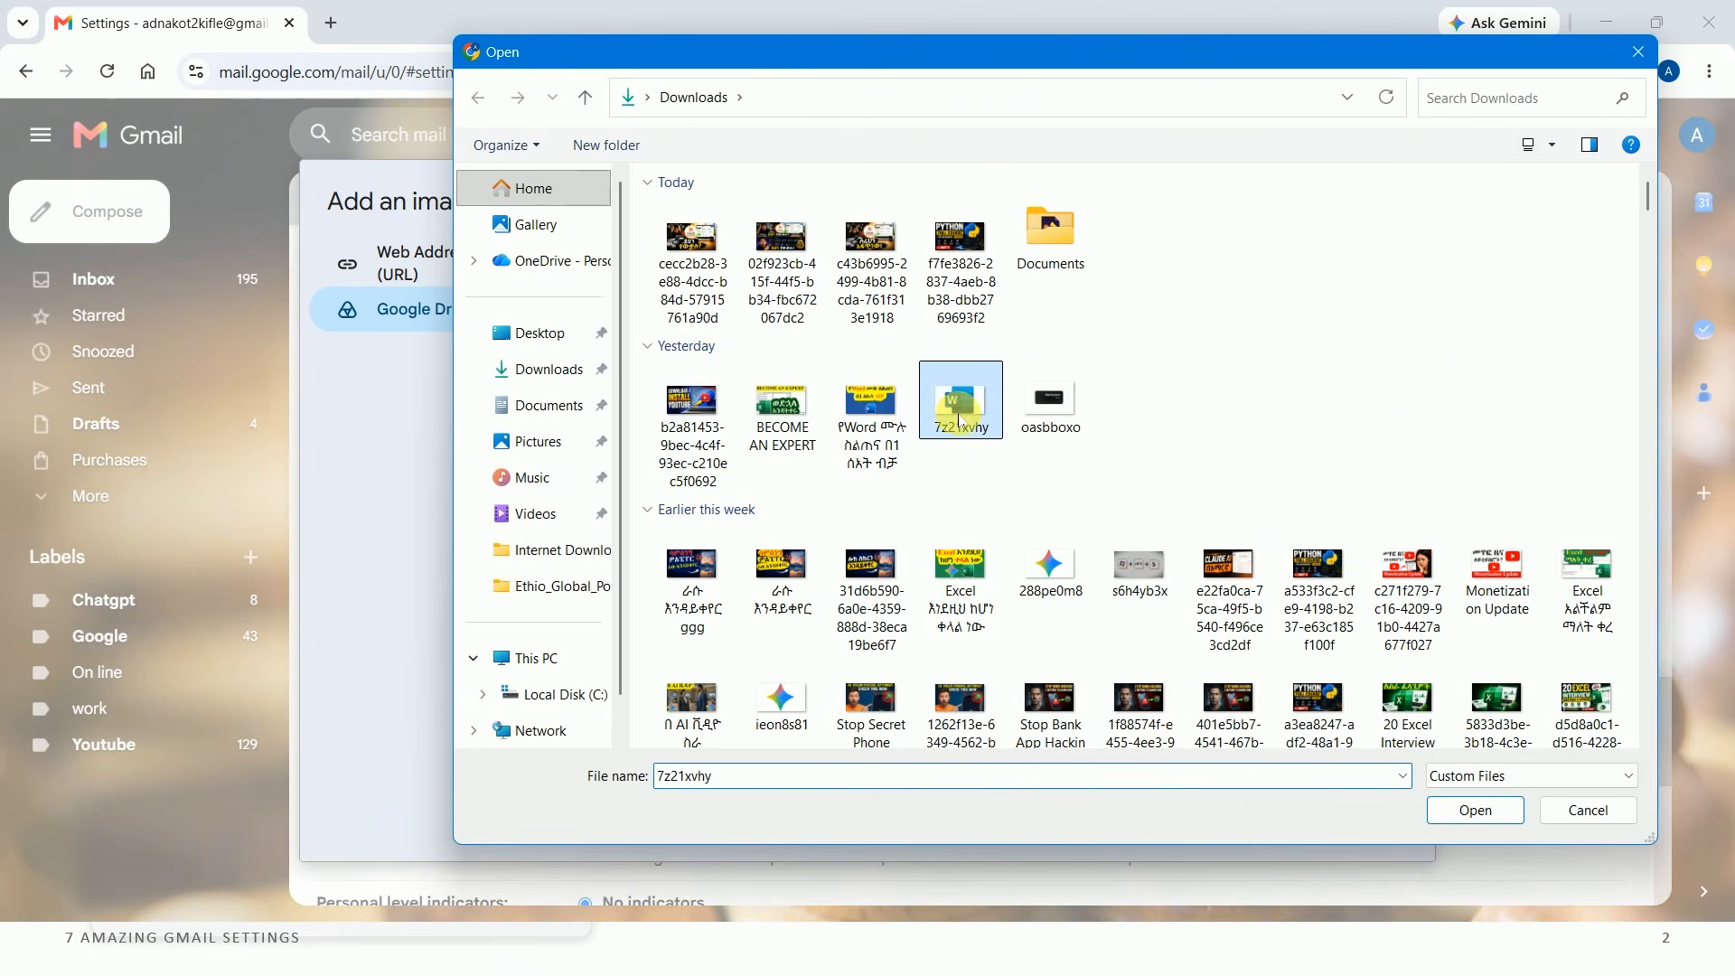
click(952, 424)
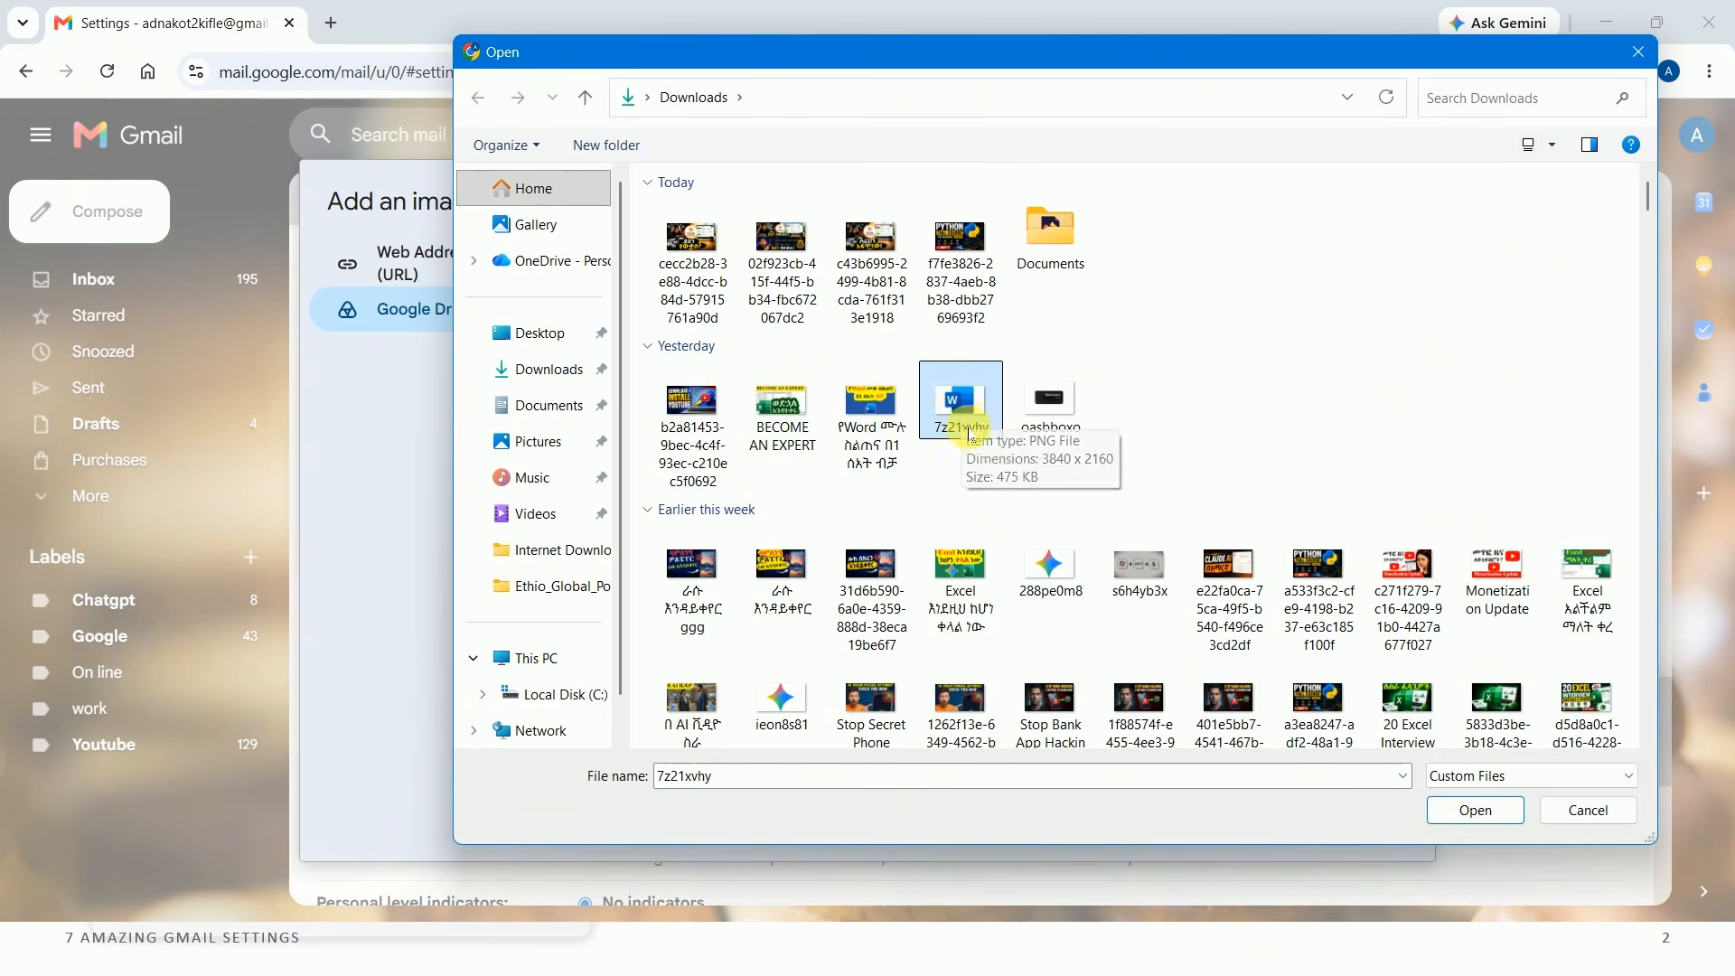
click(1474, 810)
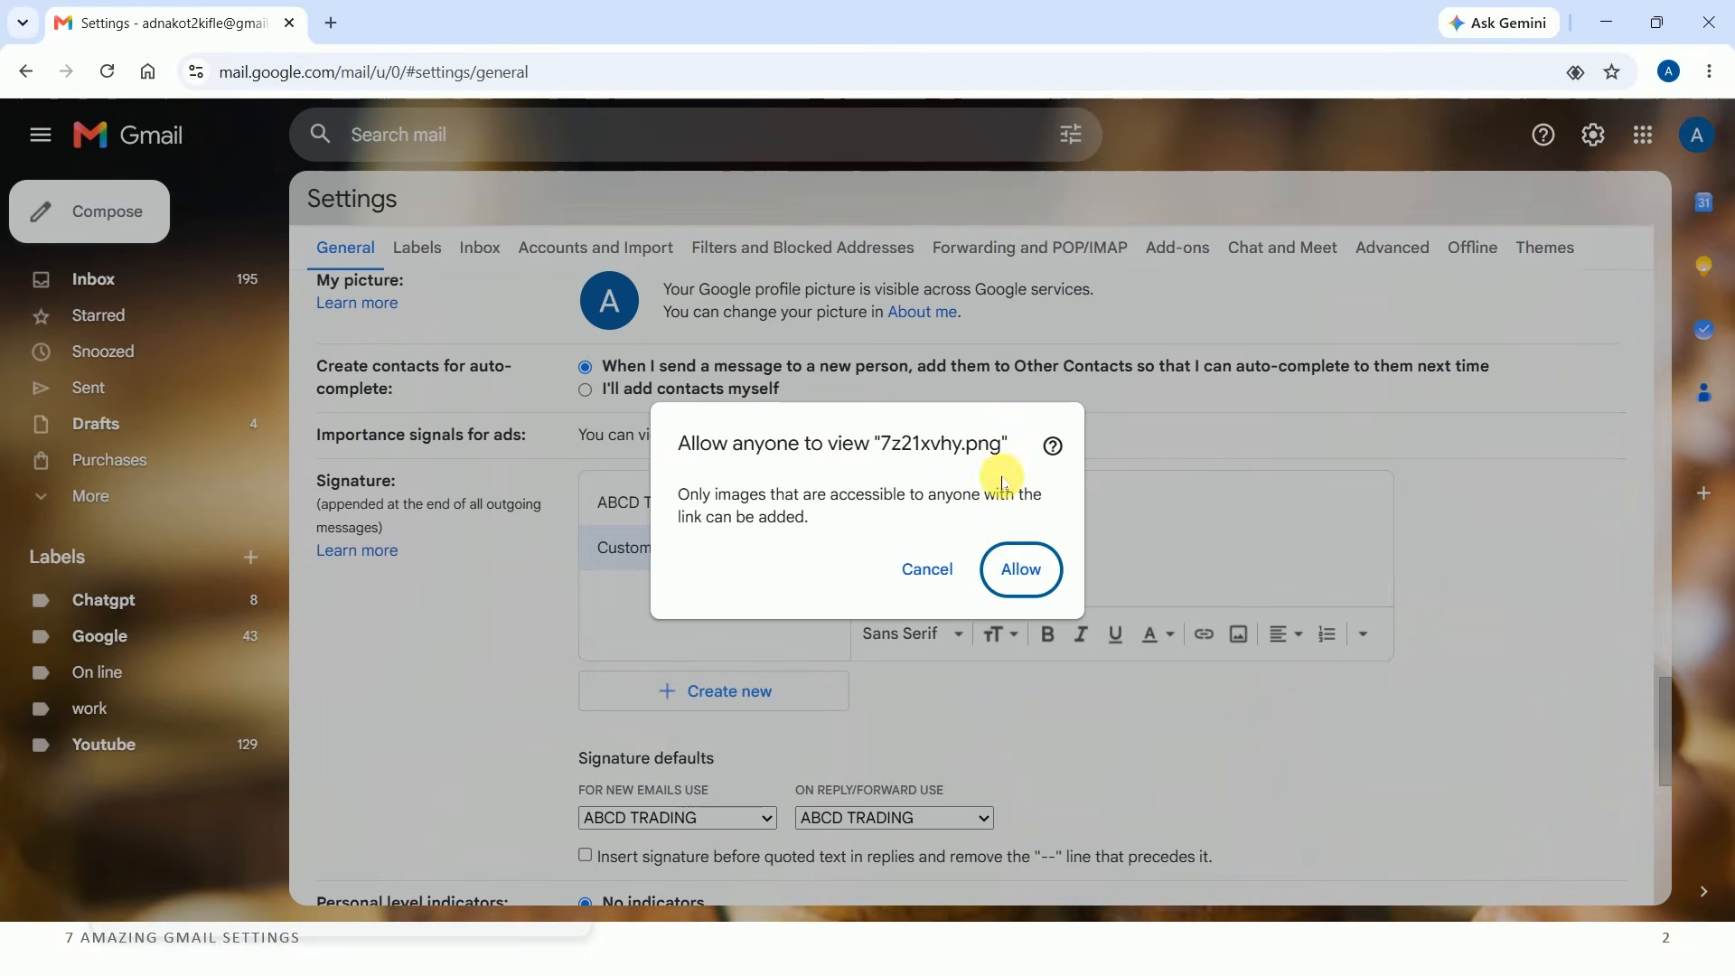
click(1028, 571)
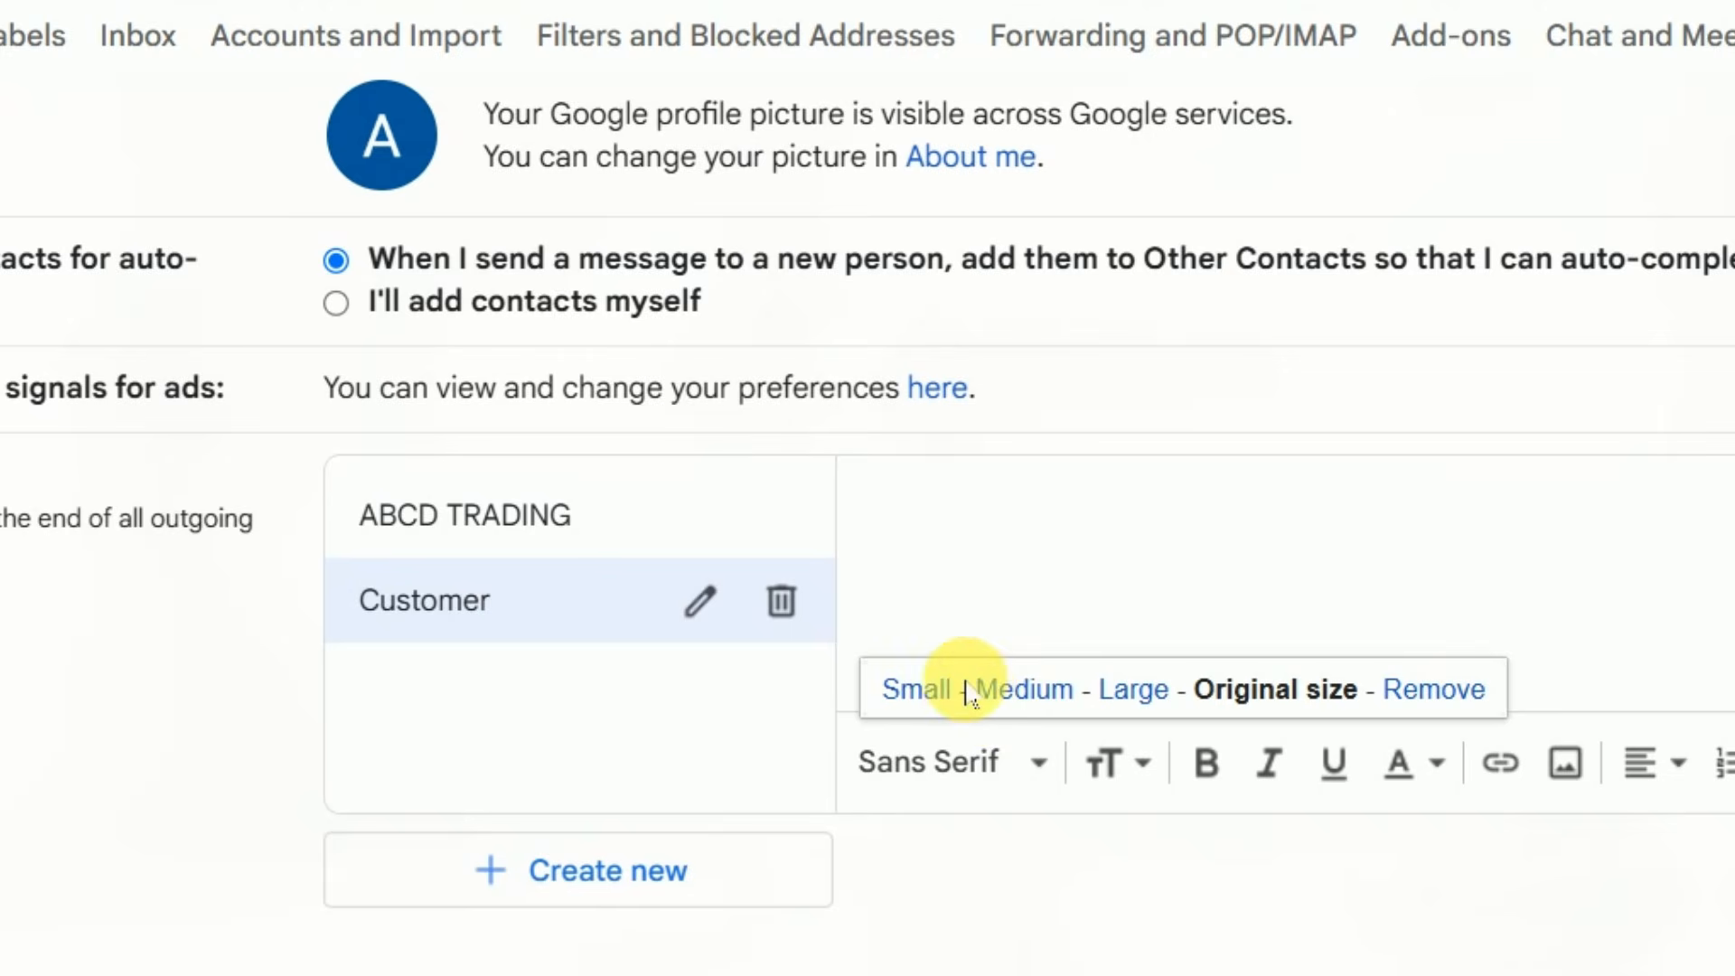
Set the image in the Customer signature to the Small size
click(929, 691)
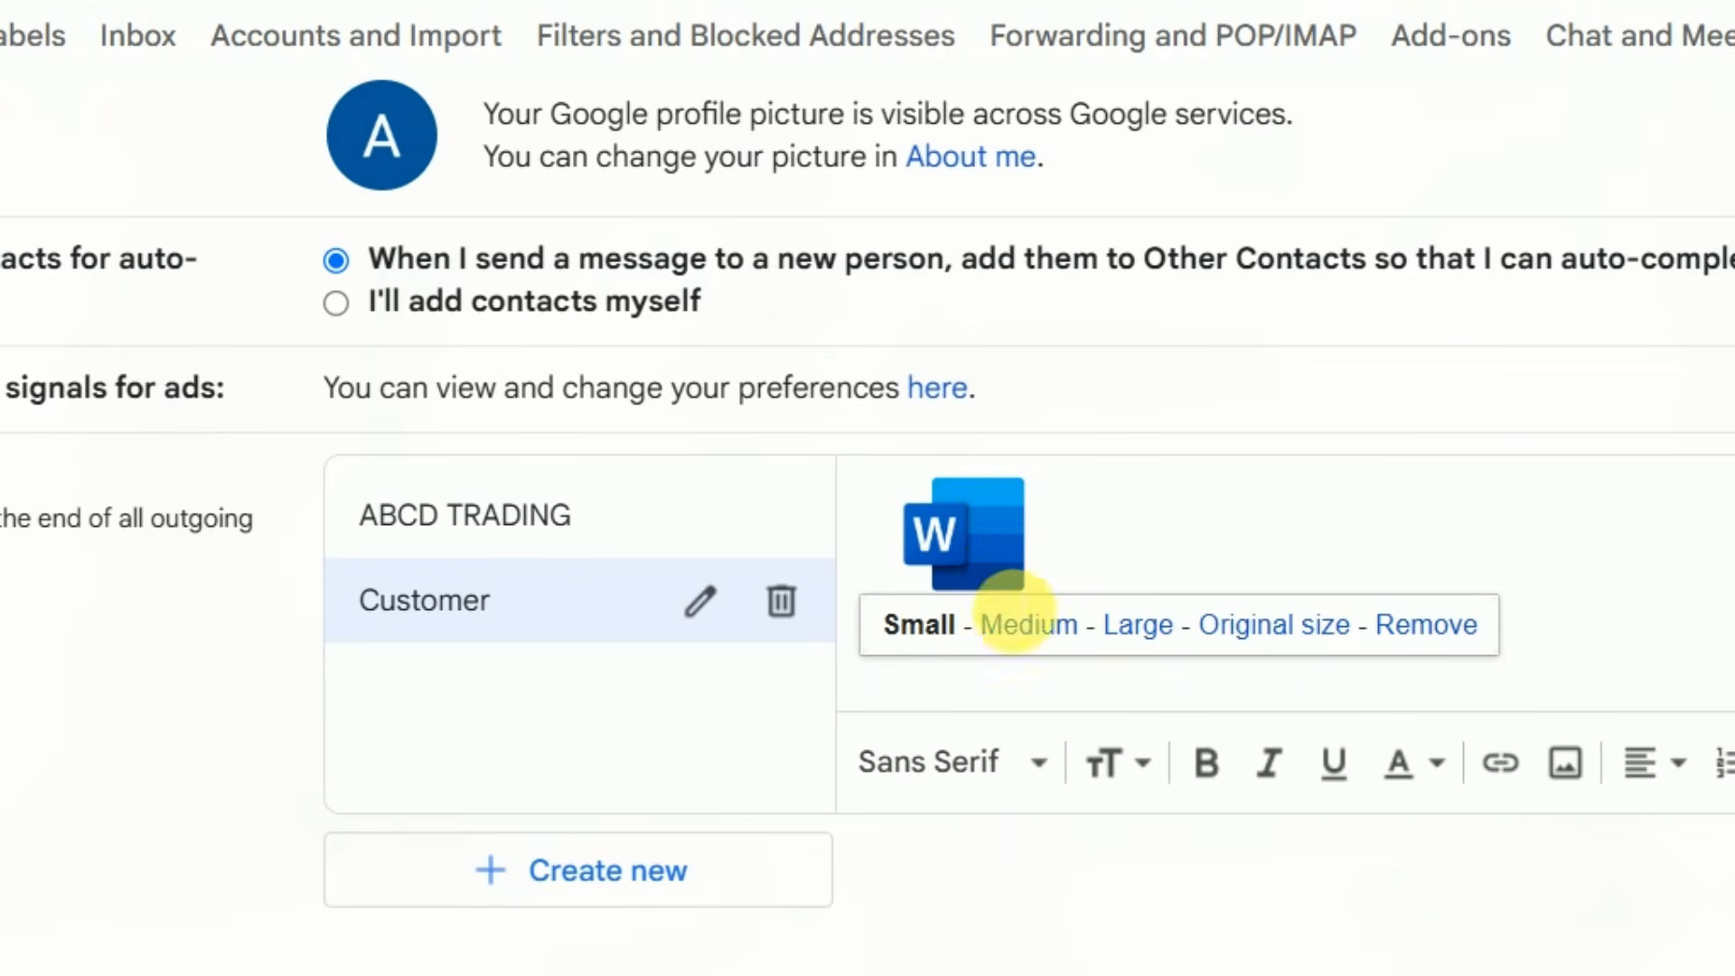
click(1021, 625)
click(917, 723)
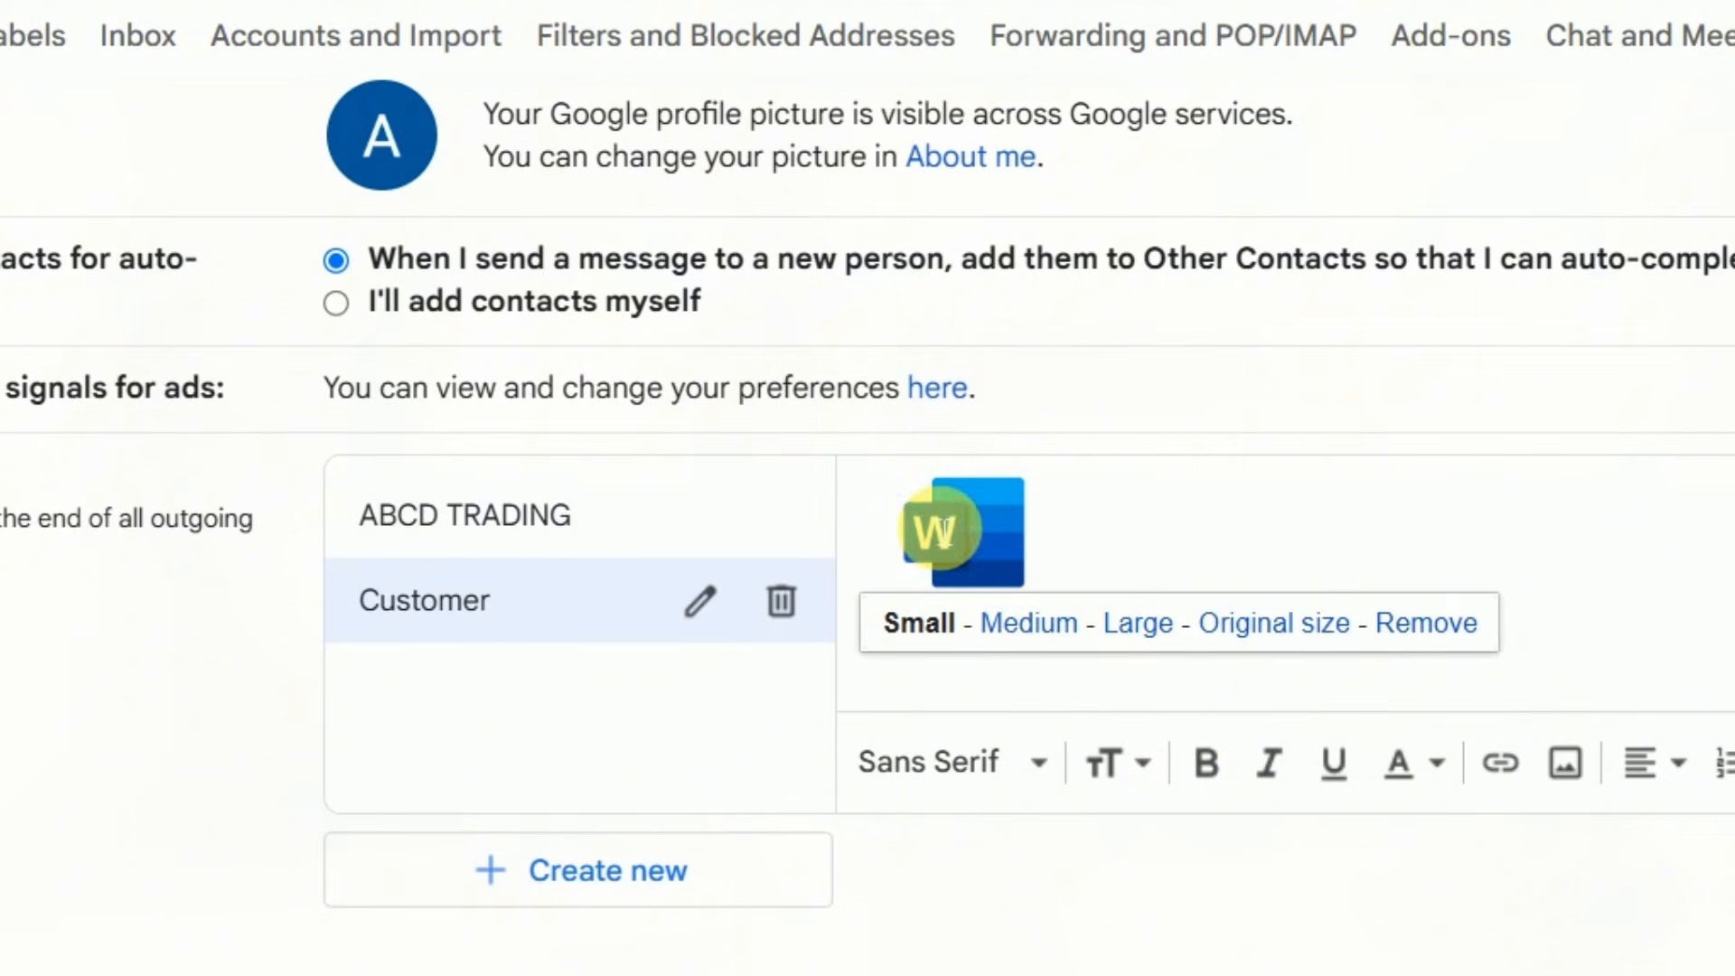
click(1139, 576)
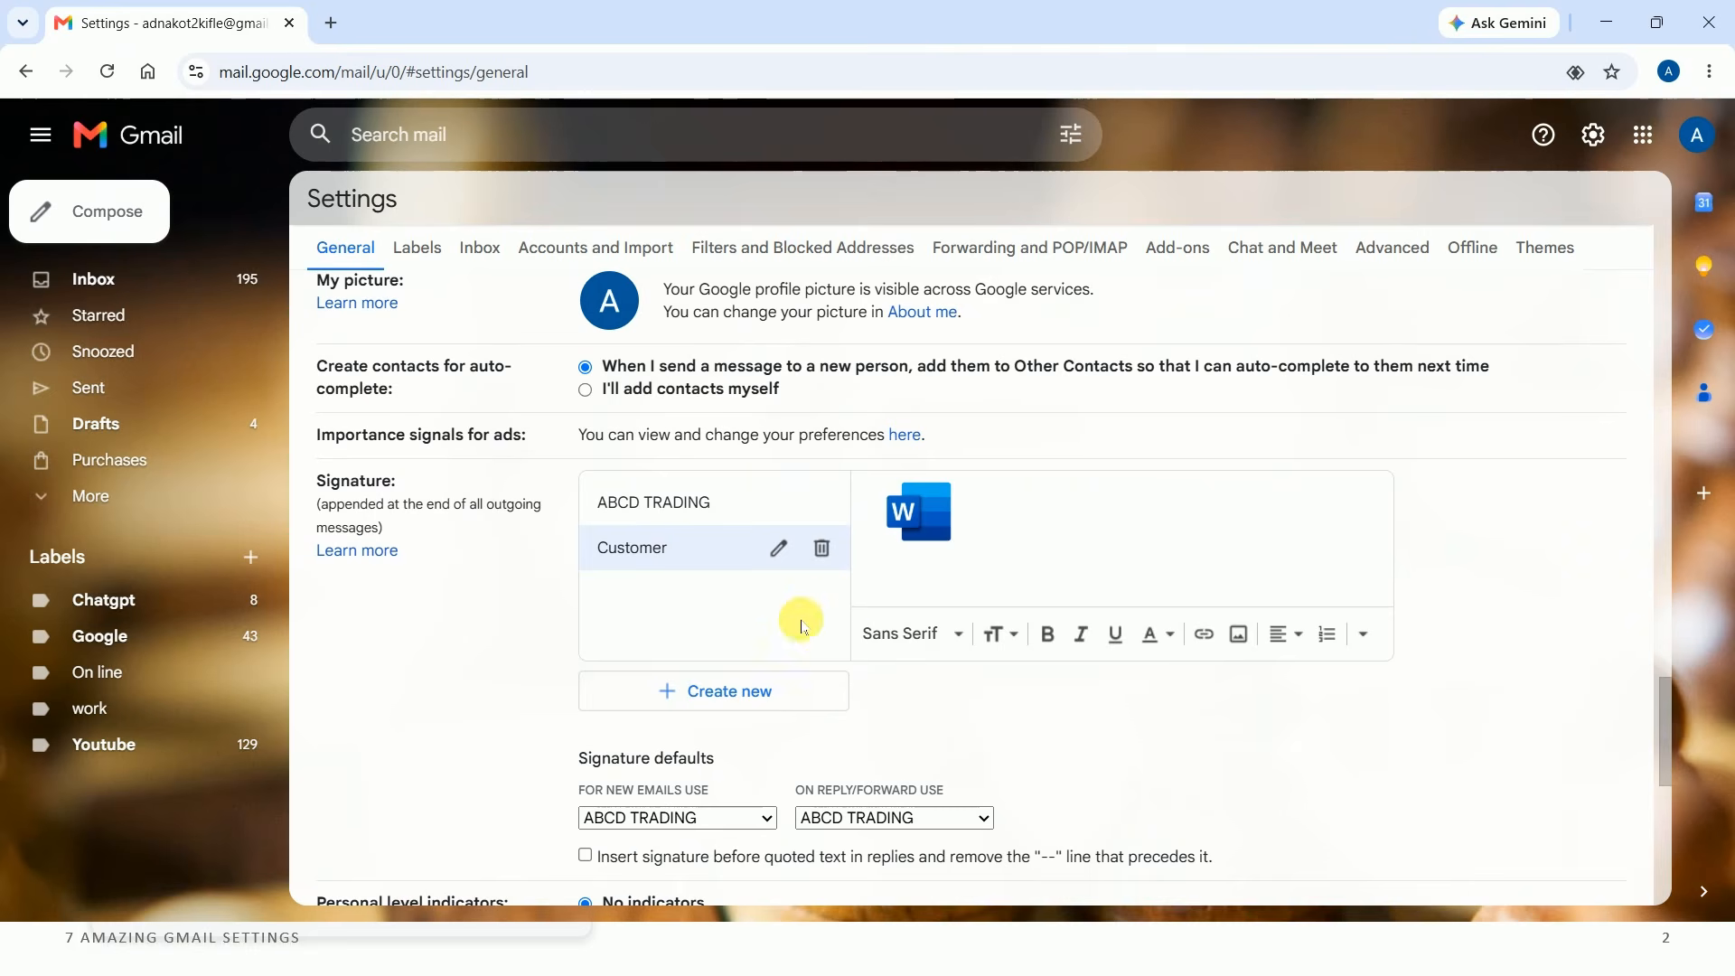
Set Customer as the default signature for new emails and for replies and forwards, and save the settings
scroll(809, 673, down, 1)
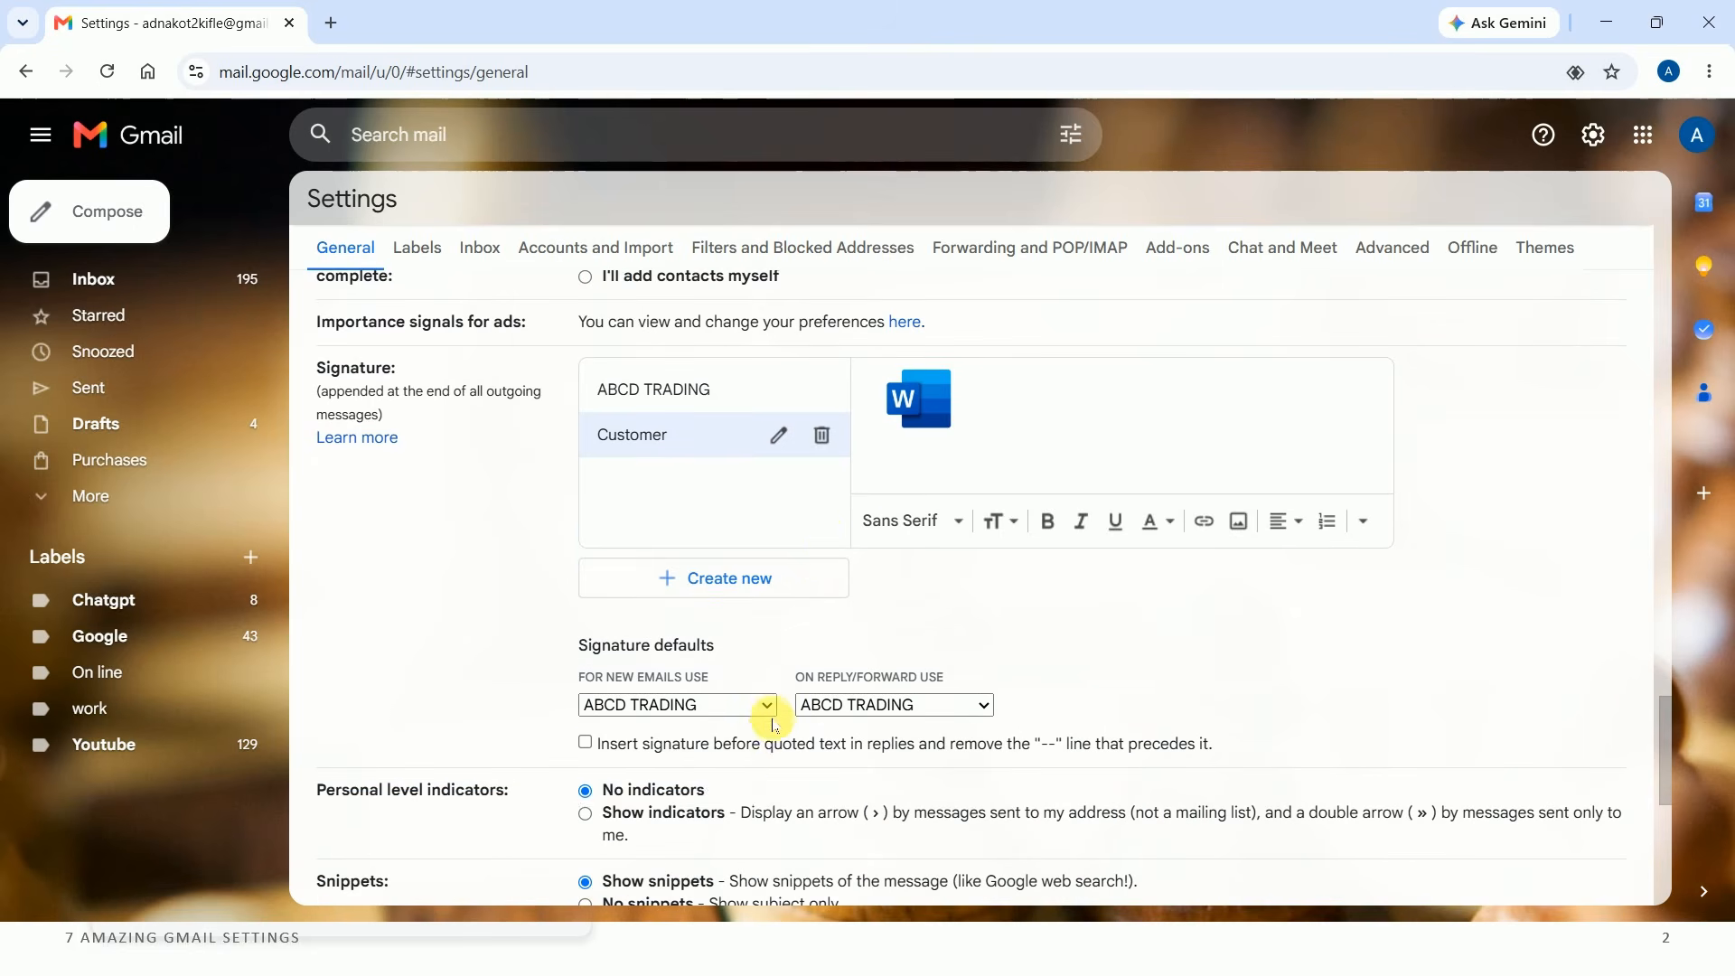
click(771, 714)
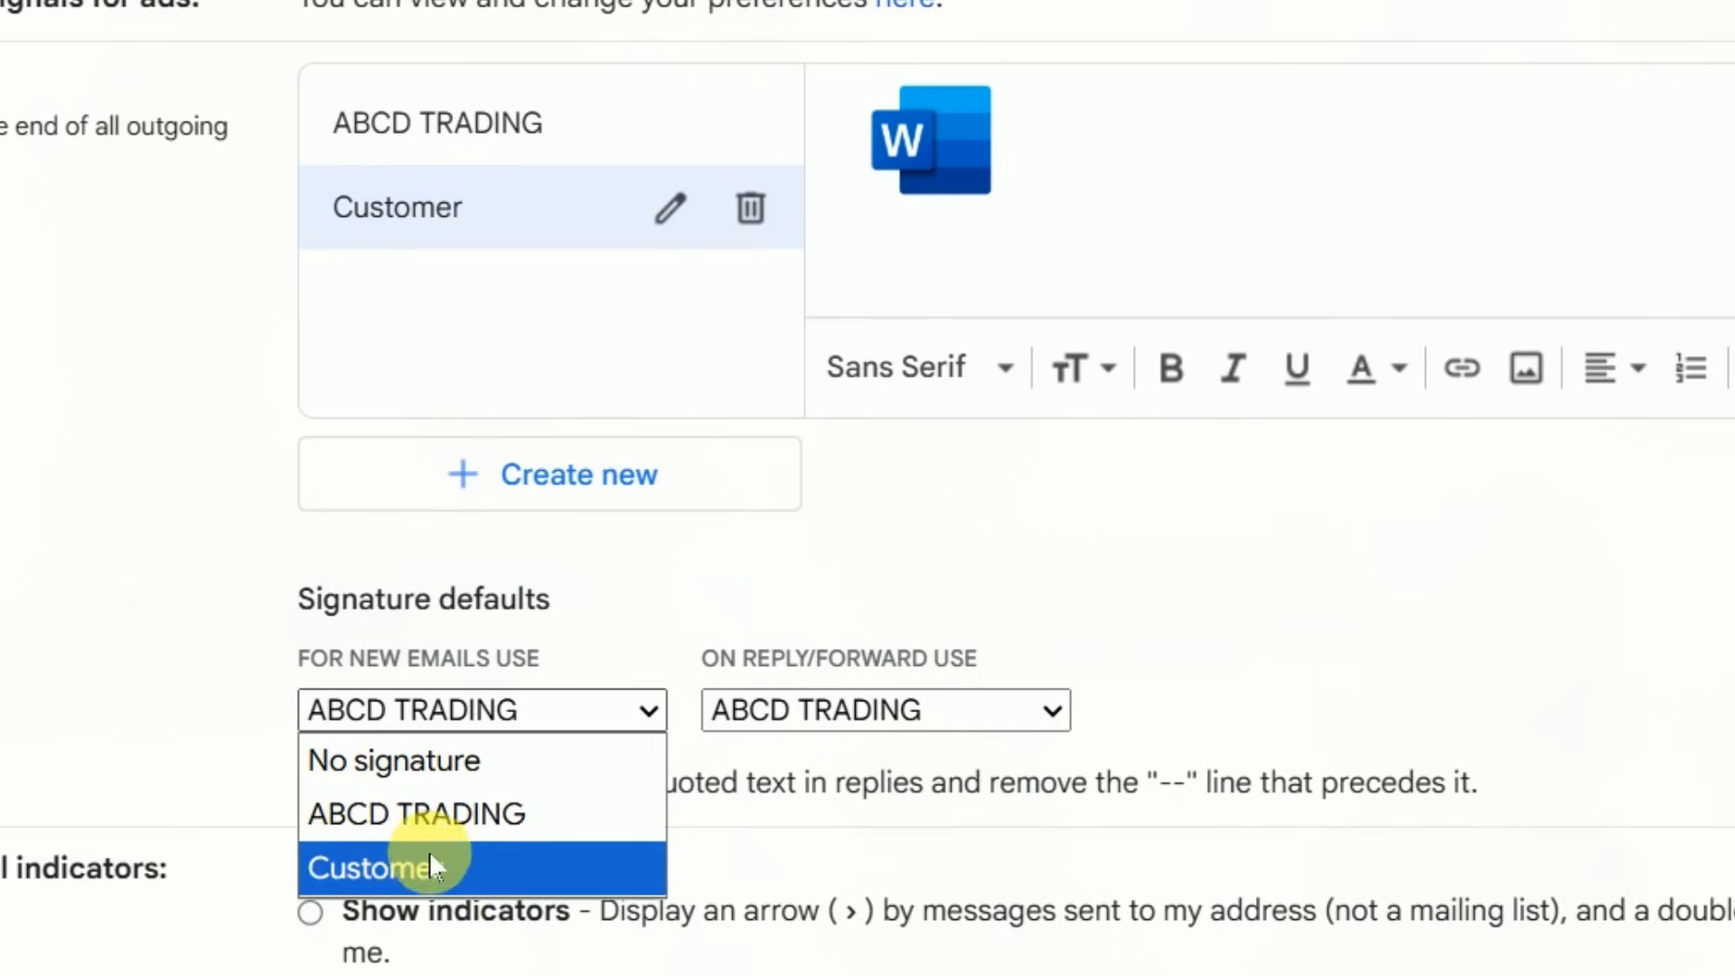
click(624, 790)
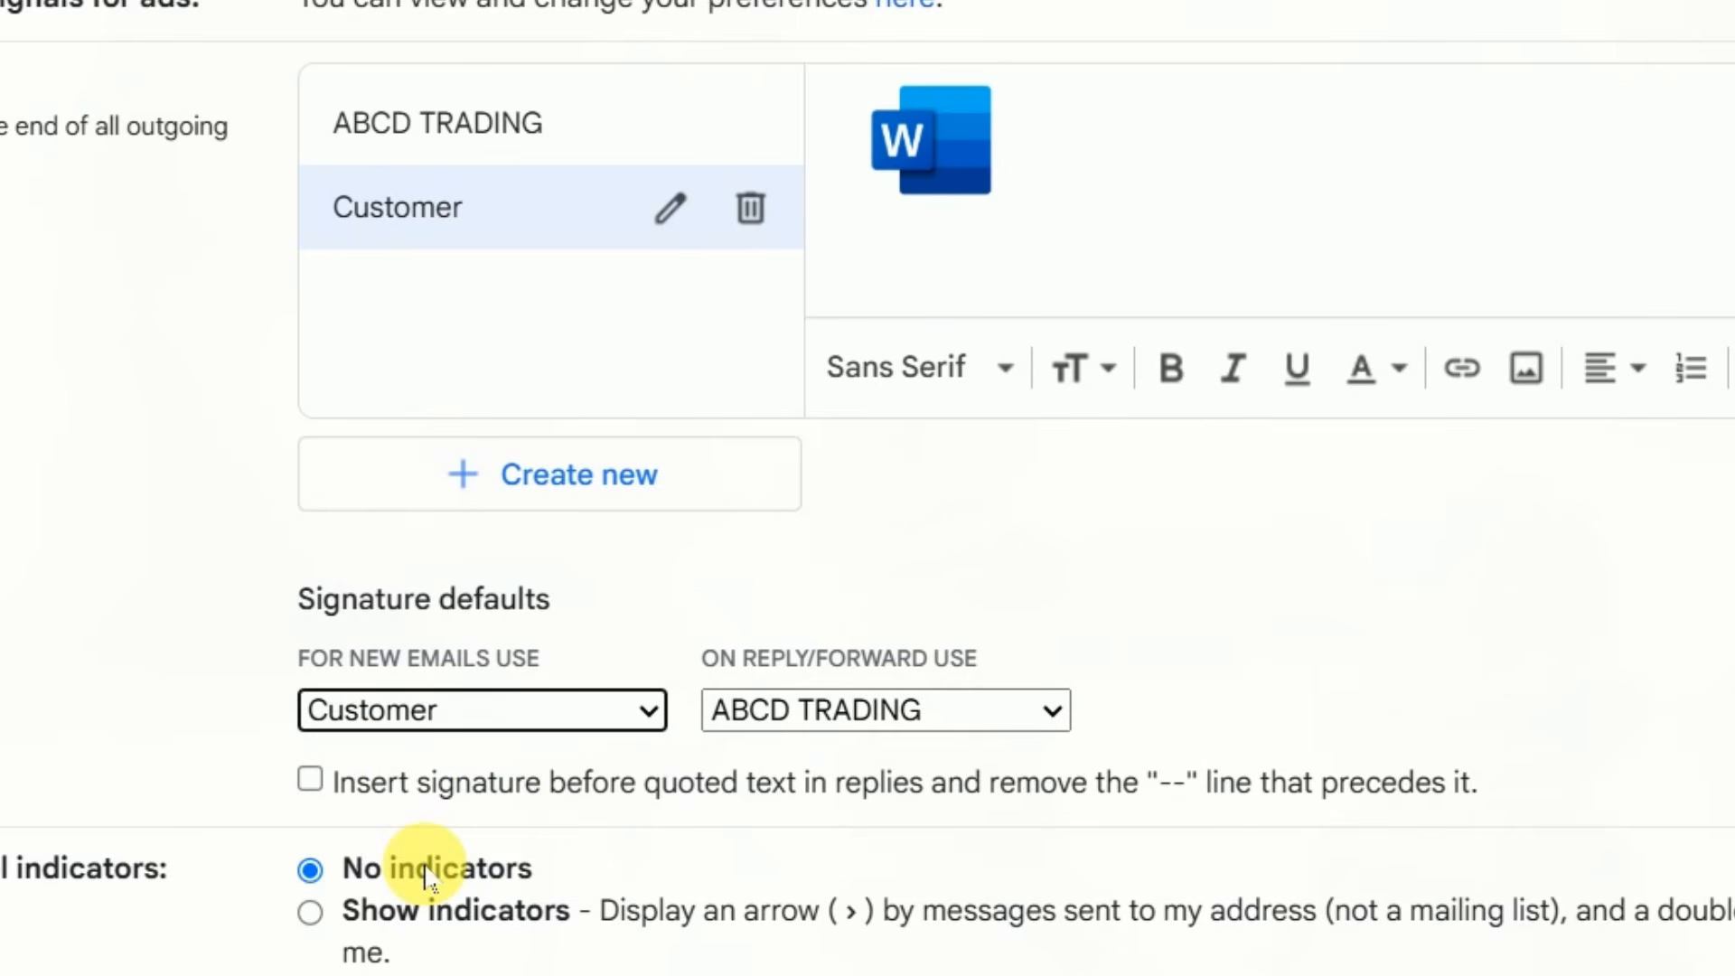
click(995, 710)
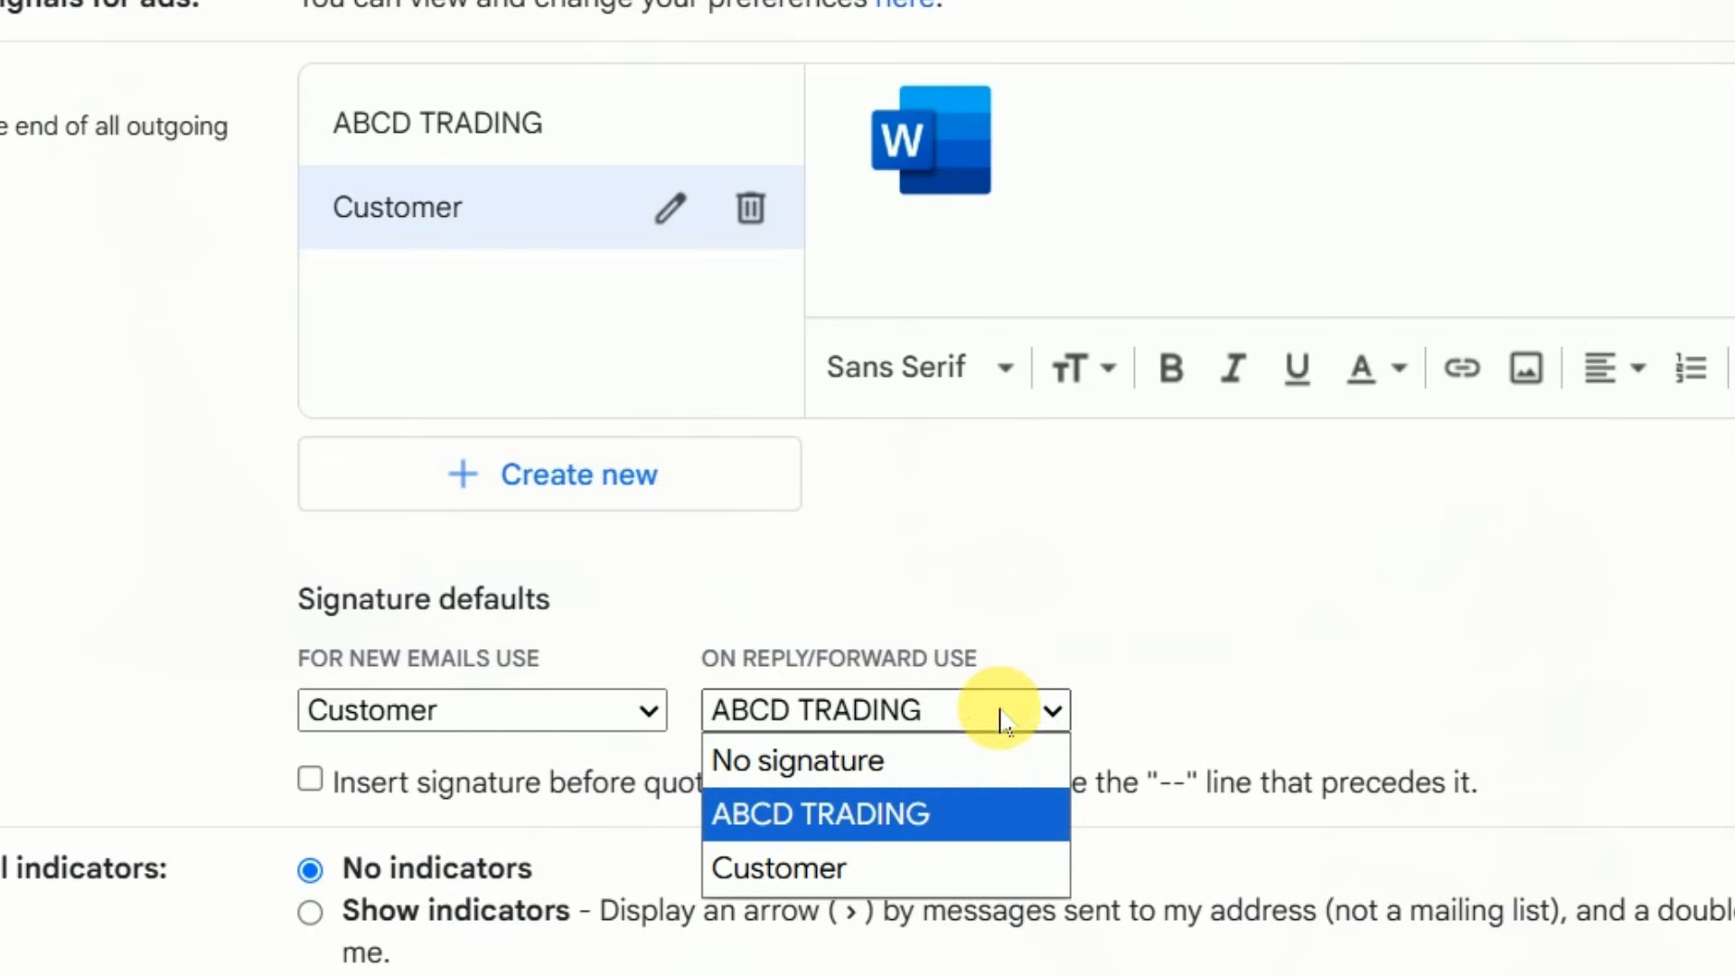
click(800, 870)
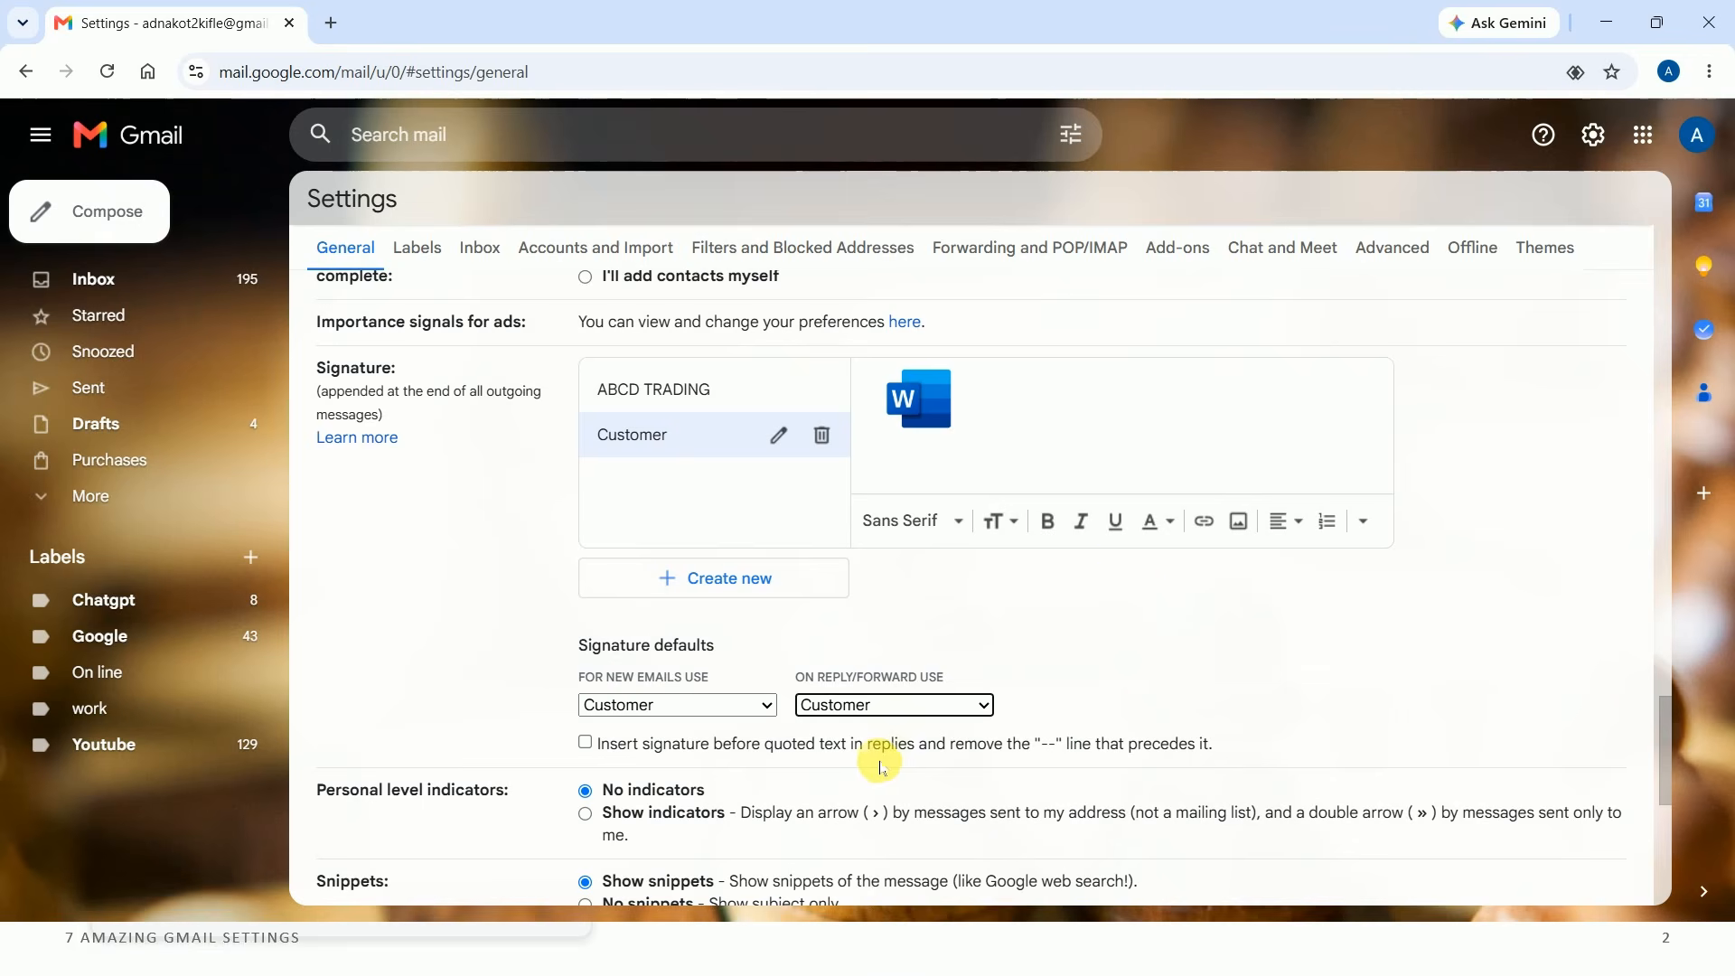
scroll(1100, 579, down, 6)
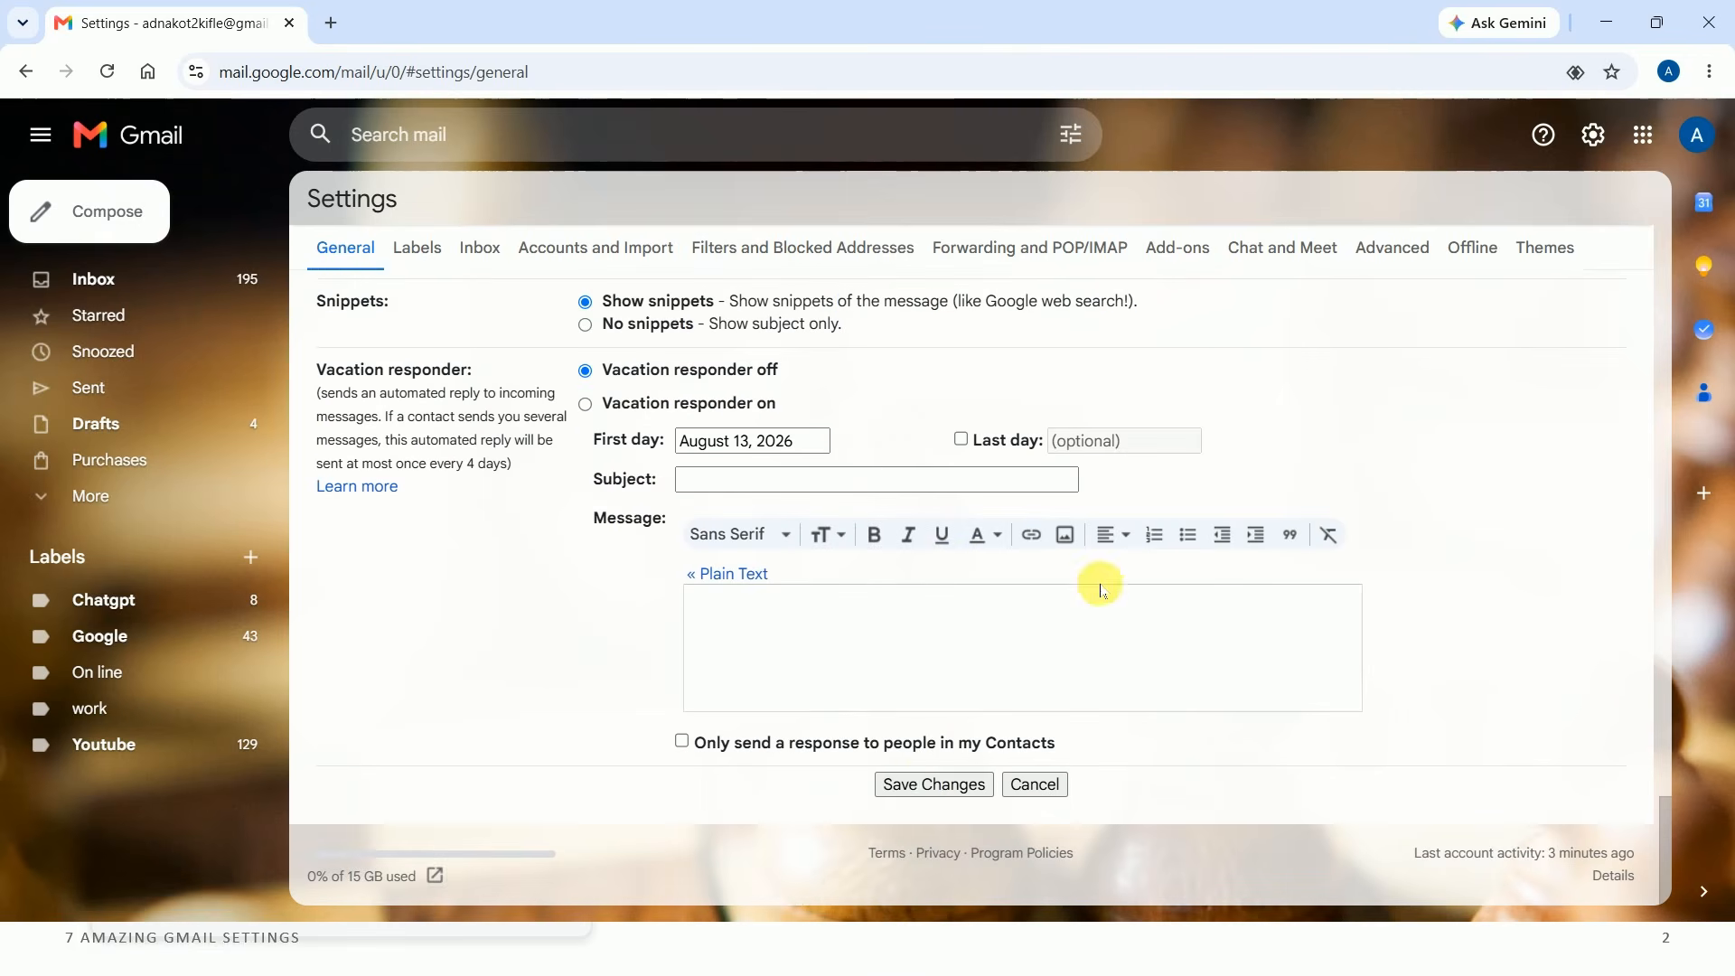
click(924, 786)
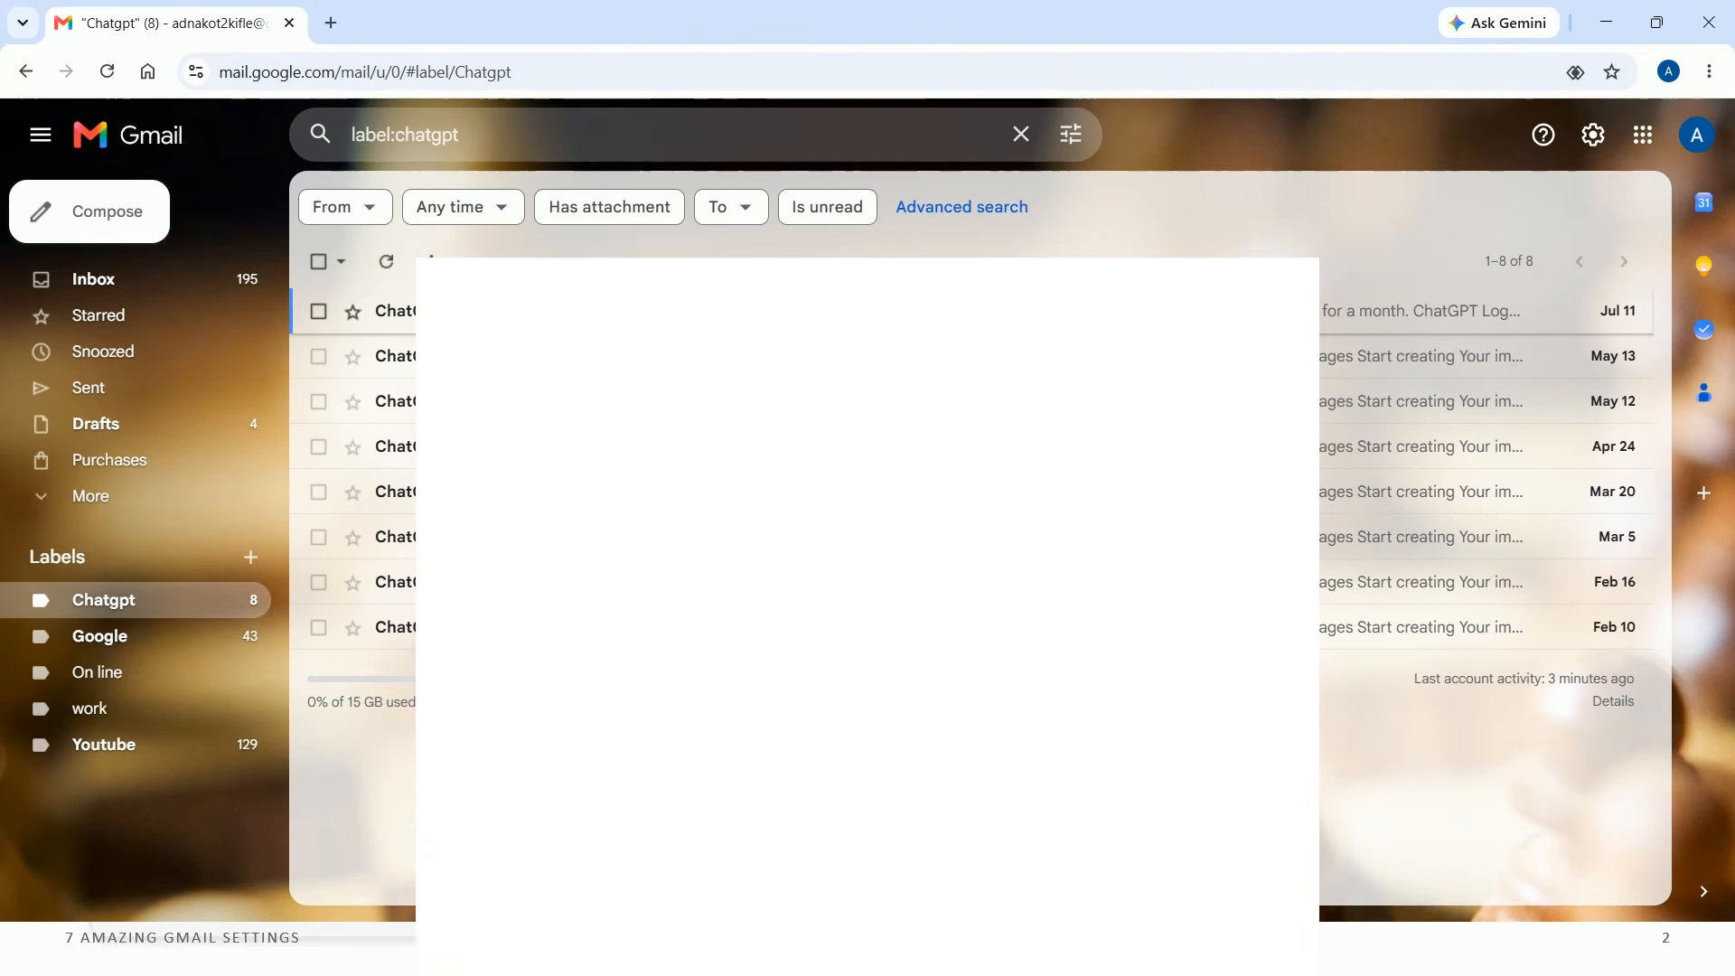
Open a new full-screen message to check the default image signature, and close the message
key(c)
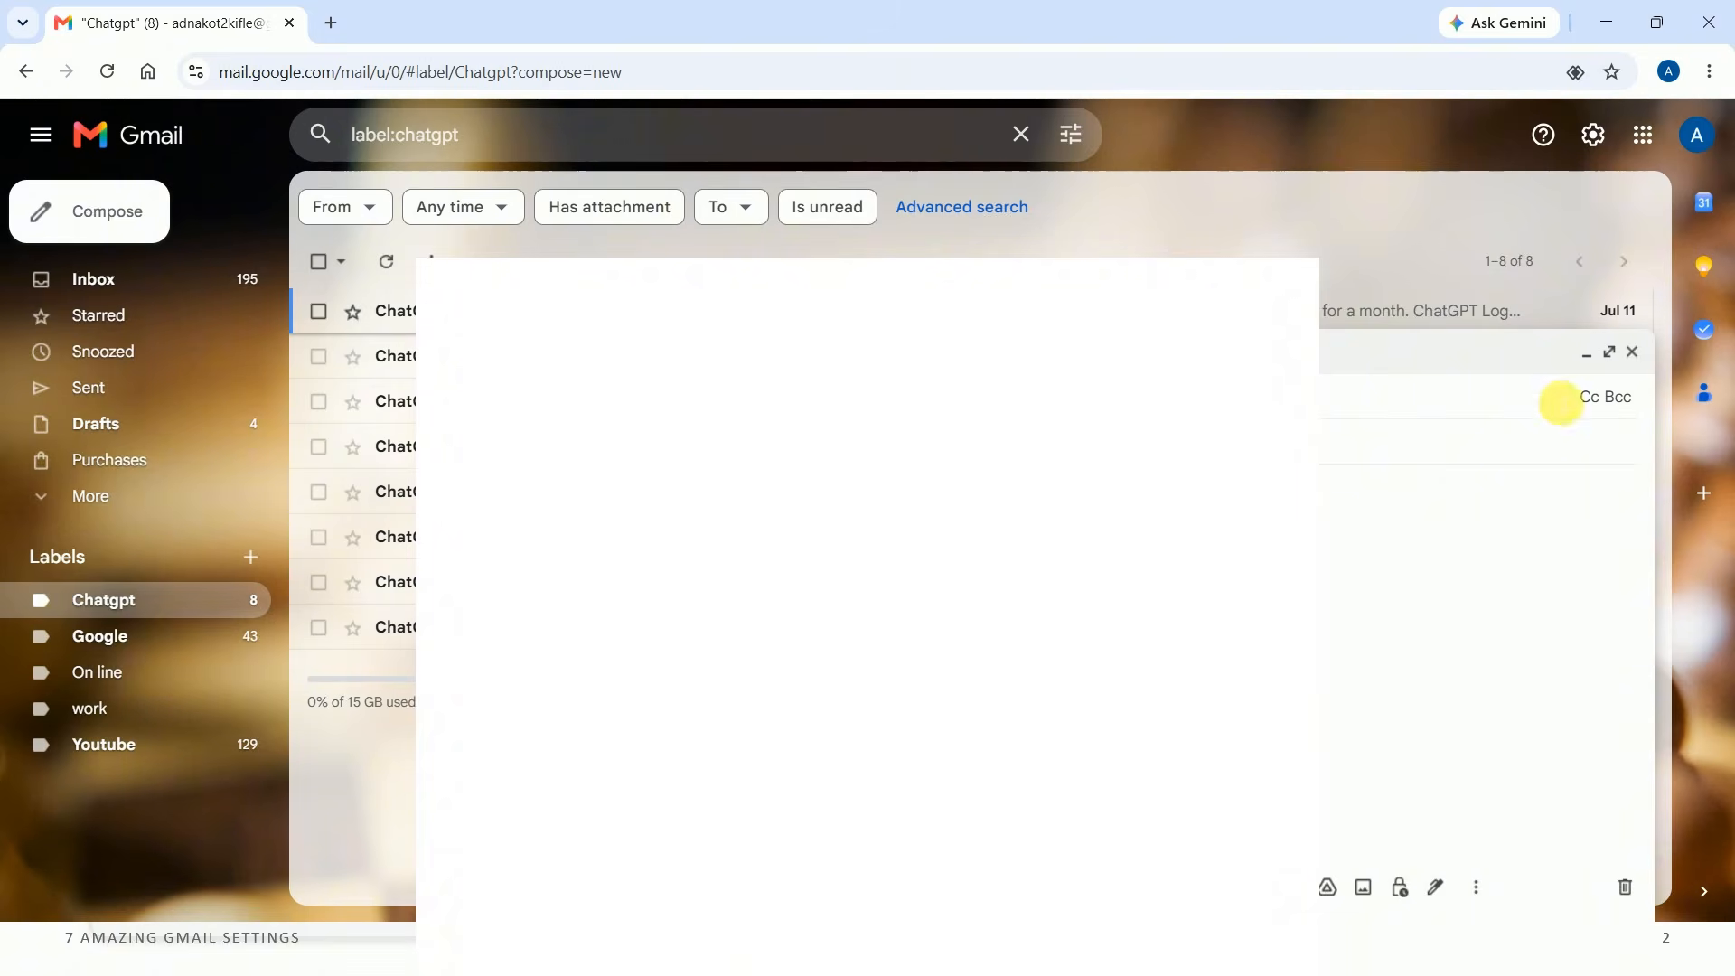
click(1600, 352)
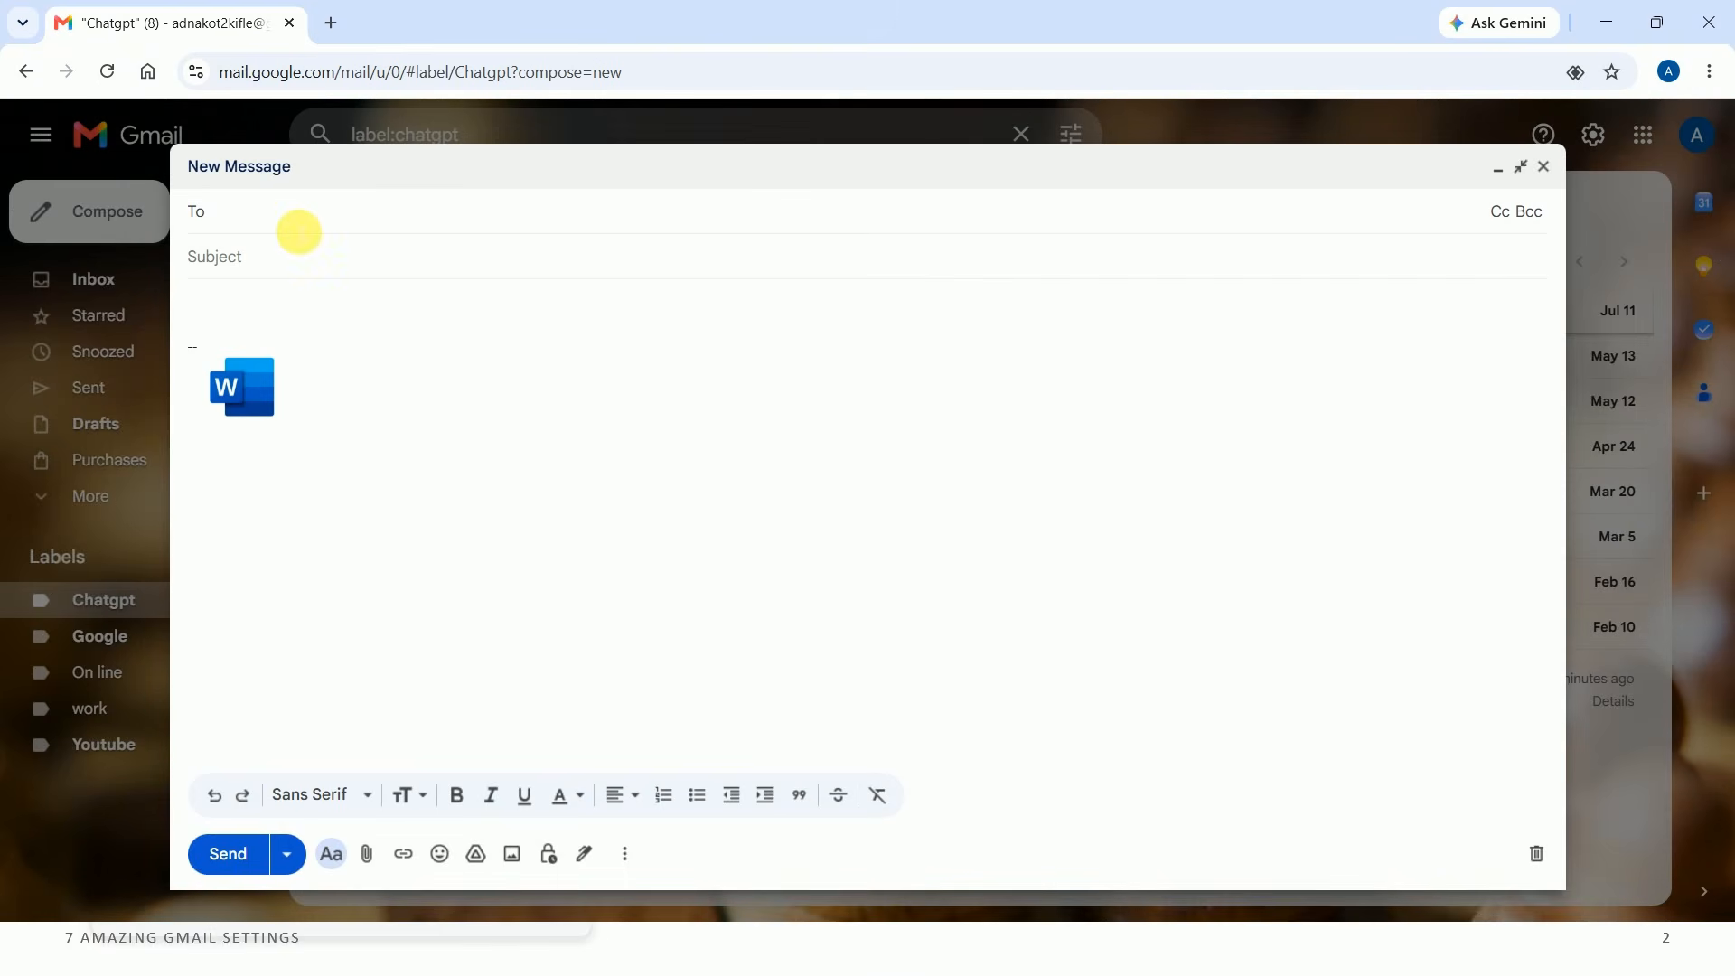
click(274, 314)
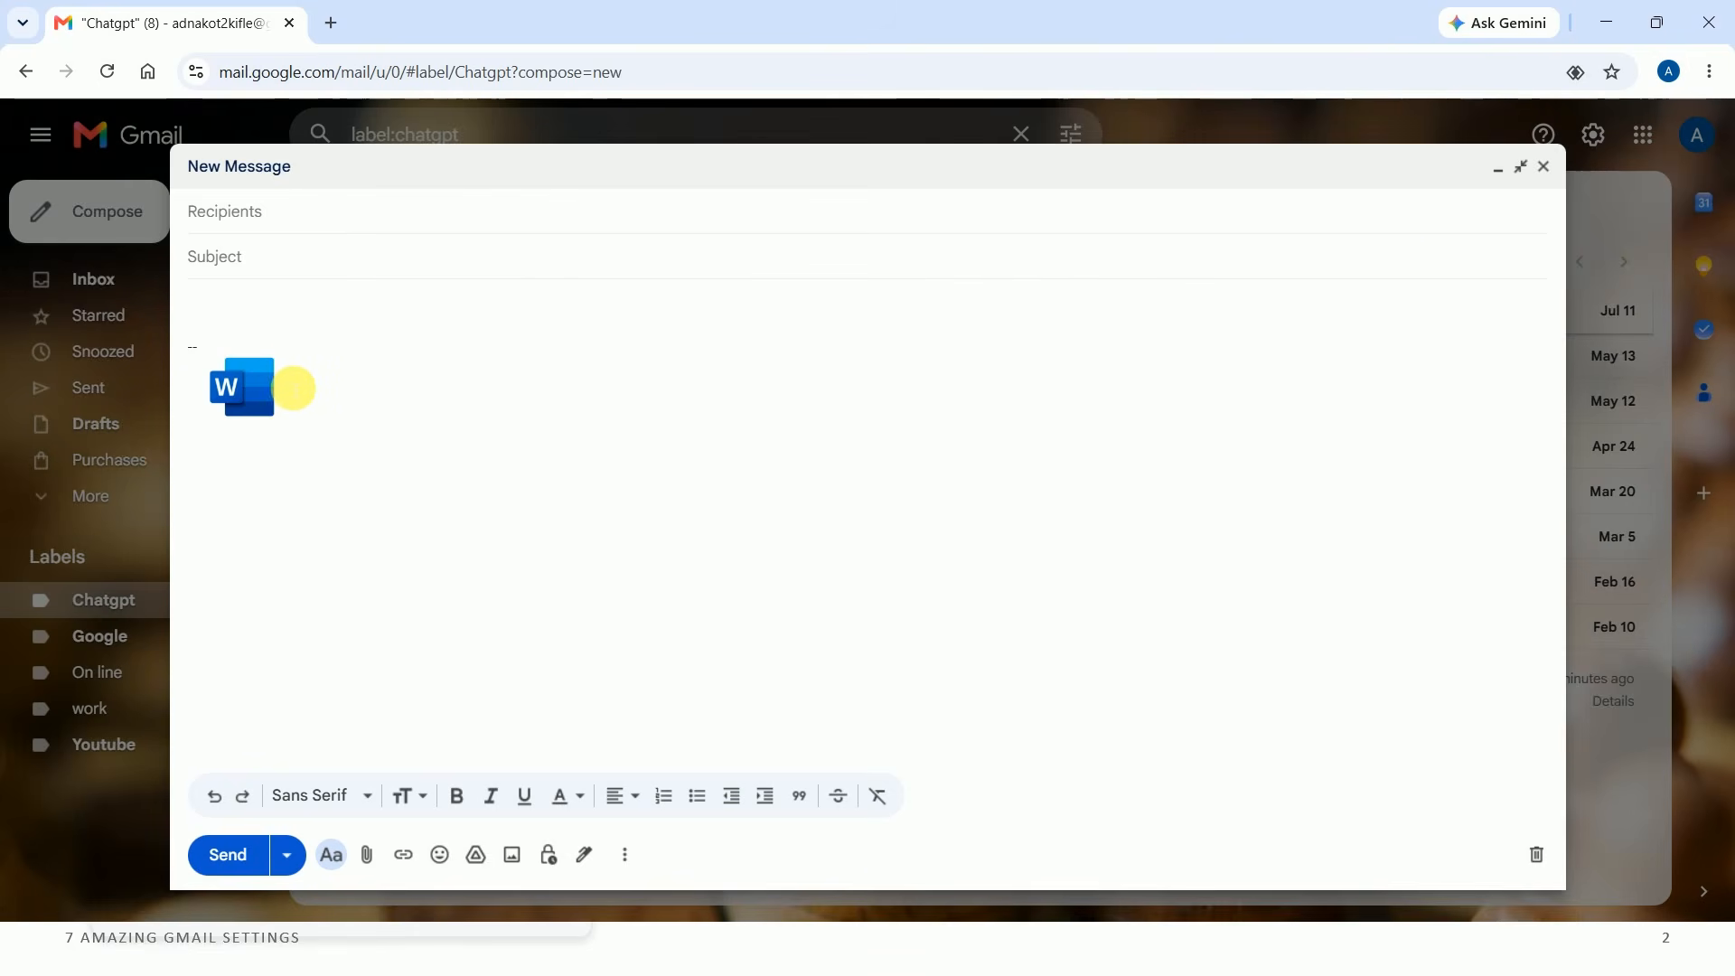
click(1547, 170)
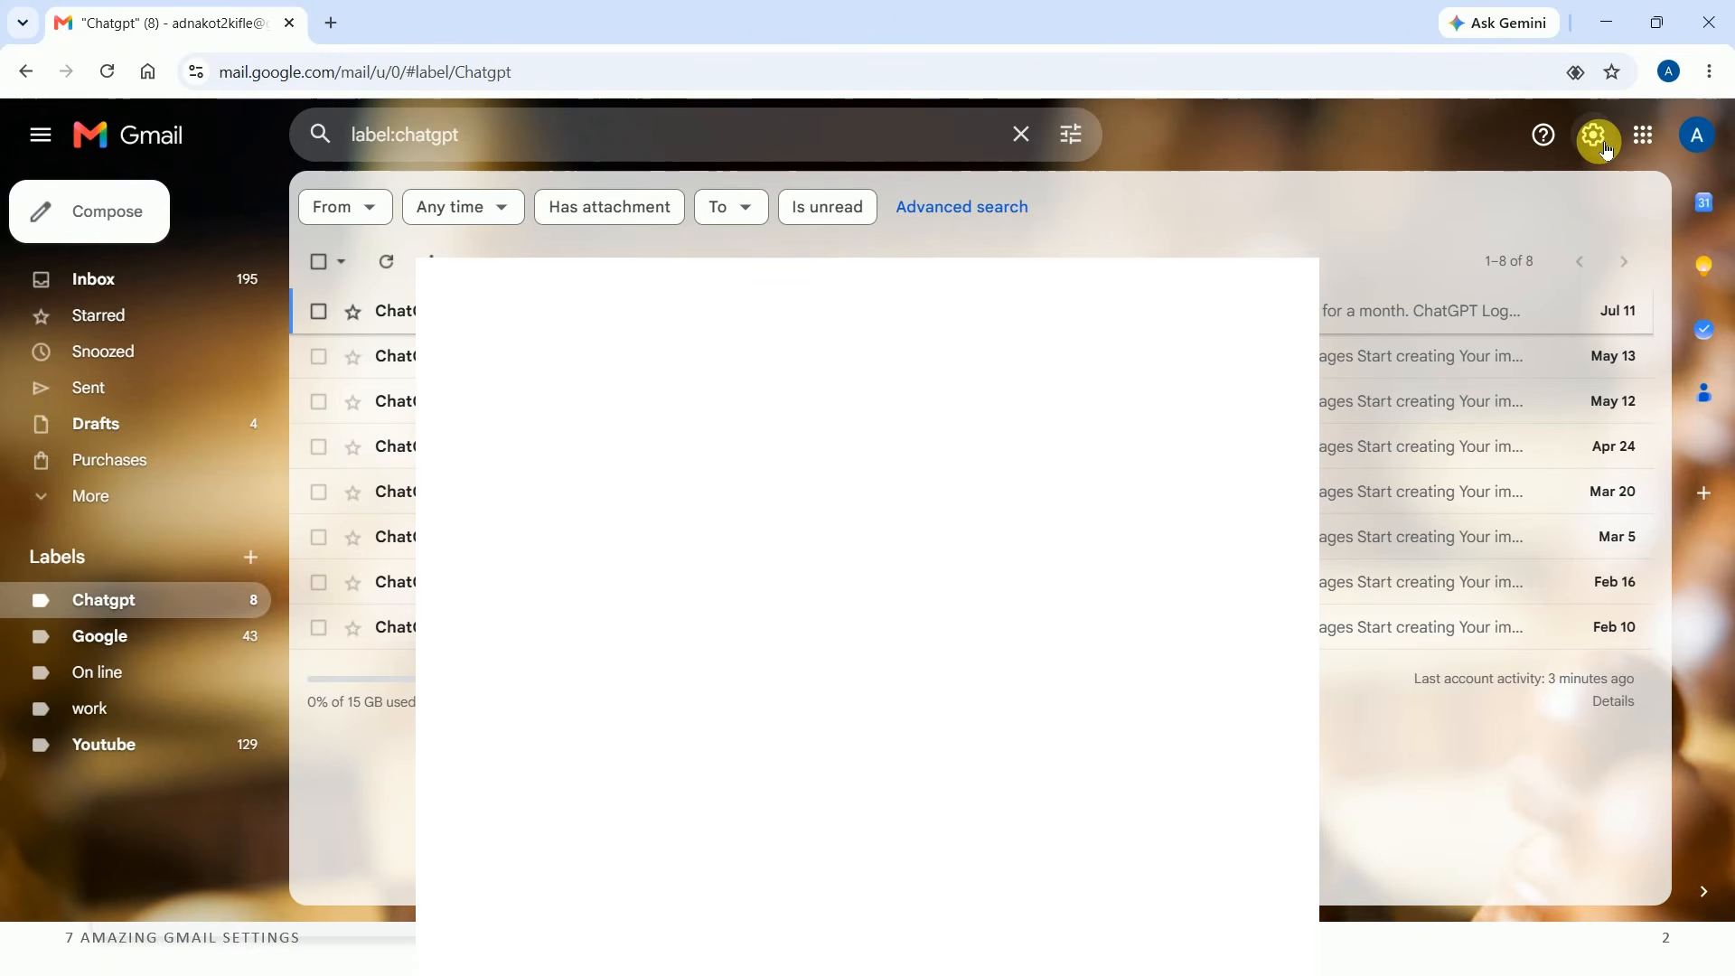
Send a test email to the suggested contact with the subject "Fir invitation" and the body text "ssfdsfsdf"
click(89, 214)
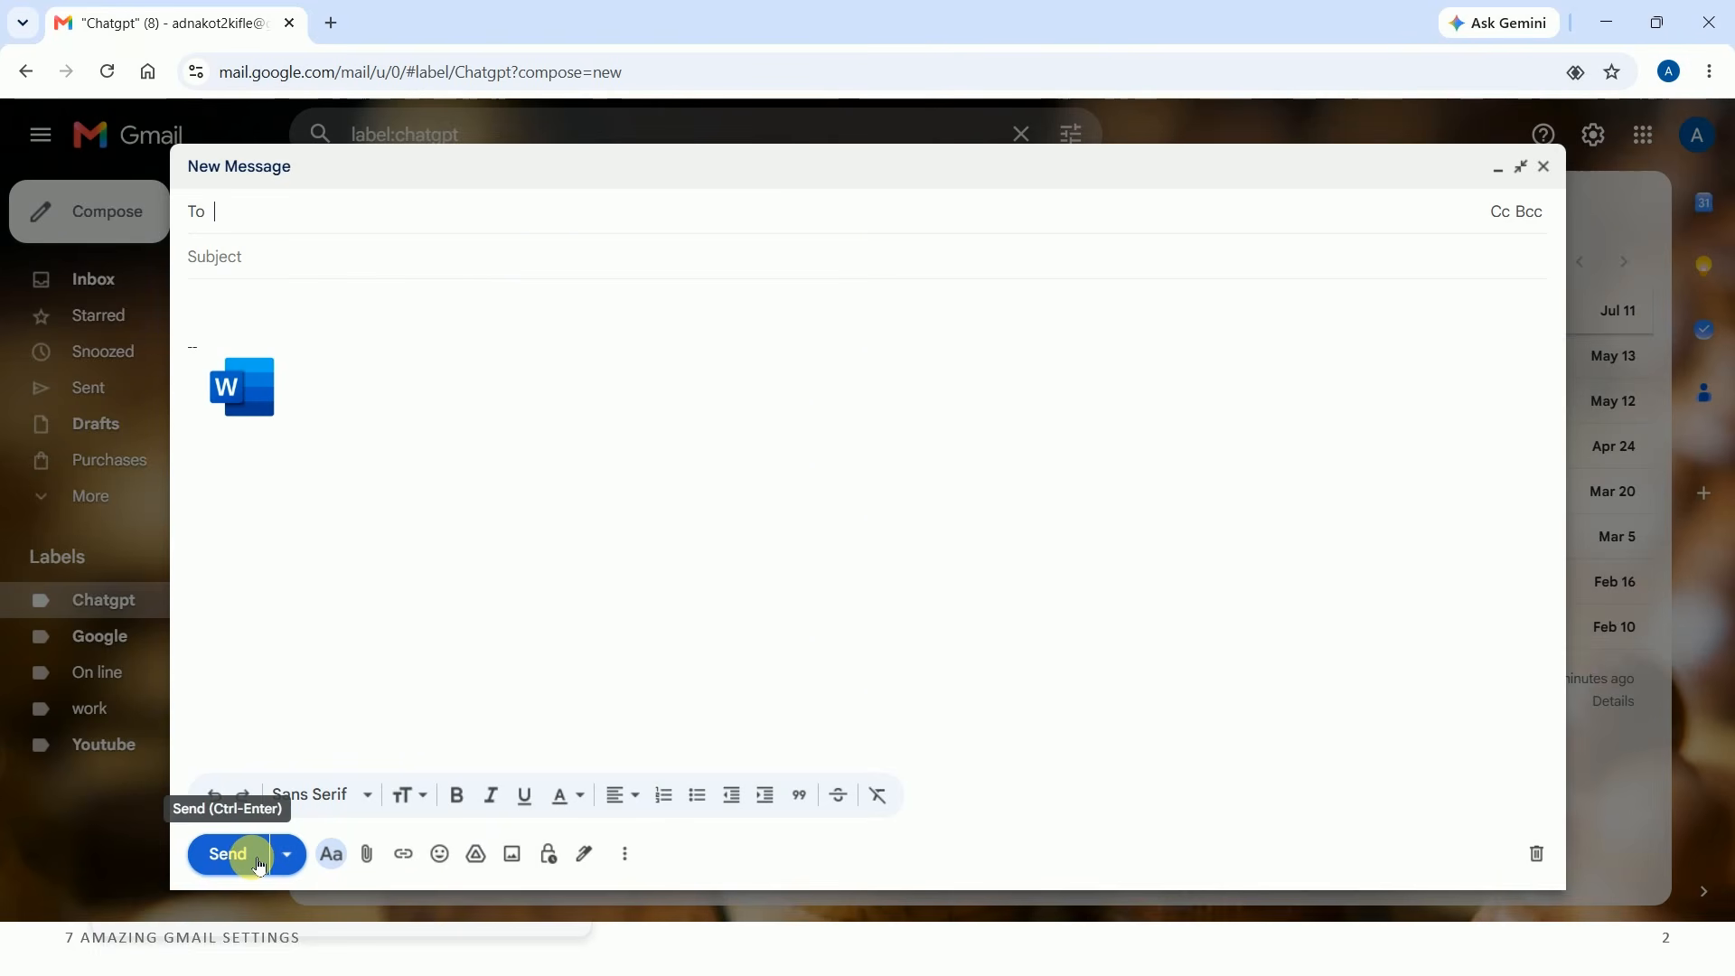
click(248, 223)
text(A)
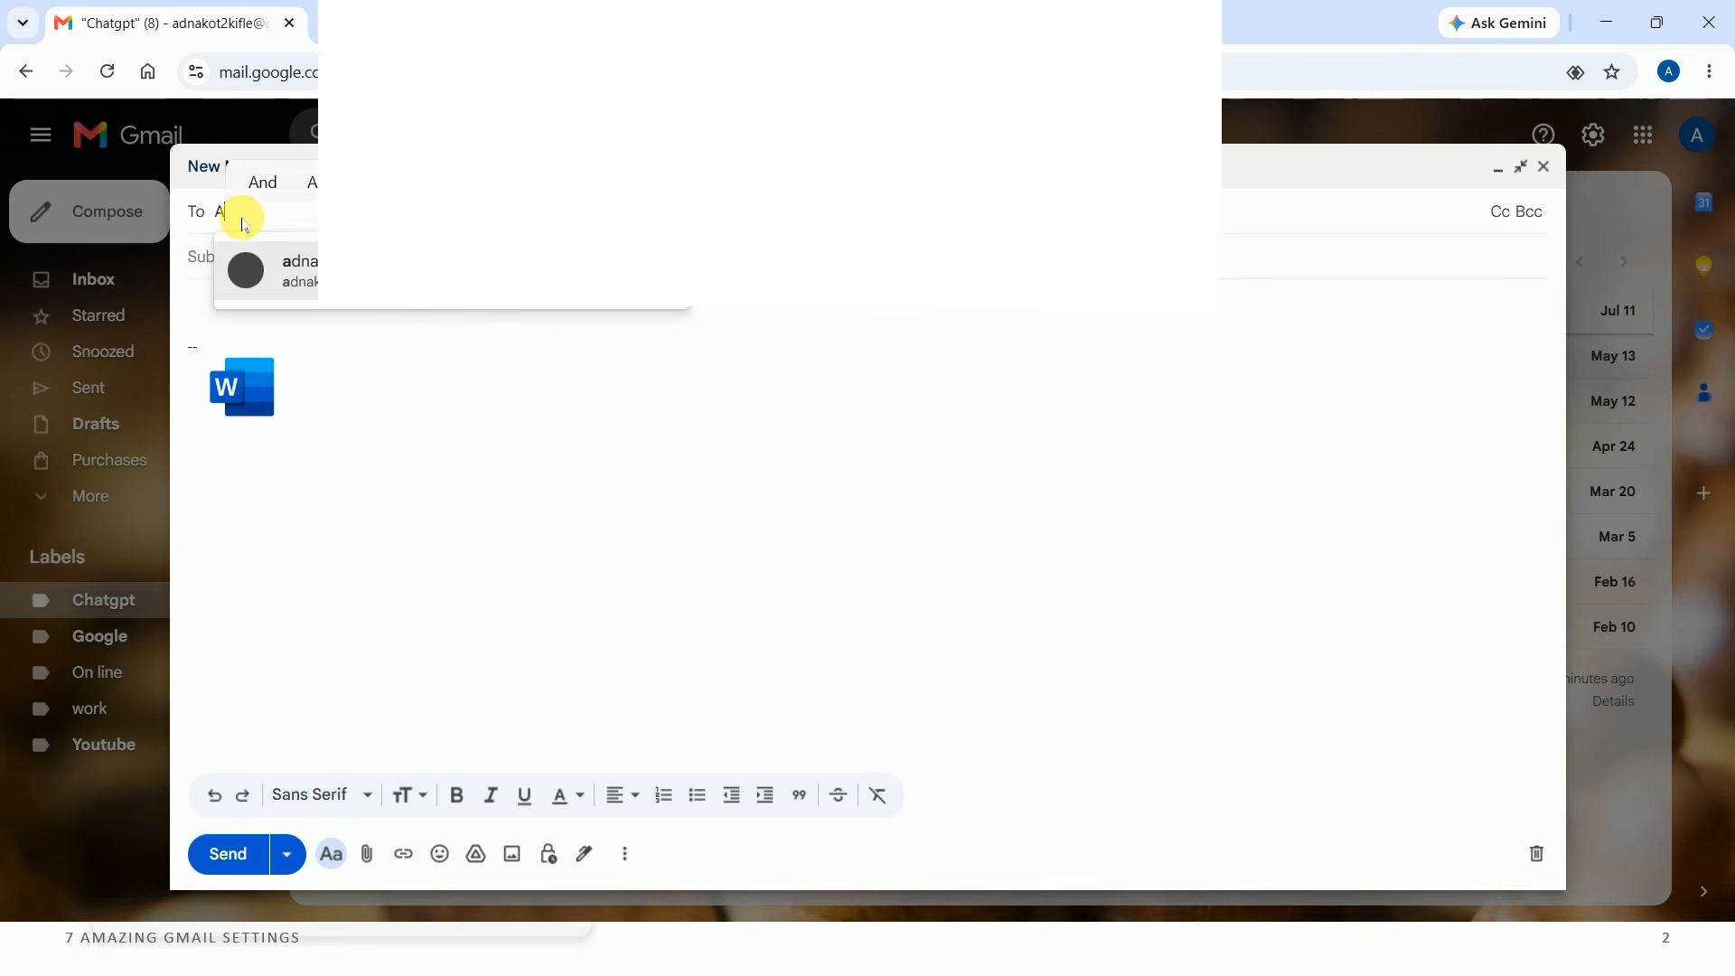
click(316, 282)
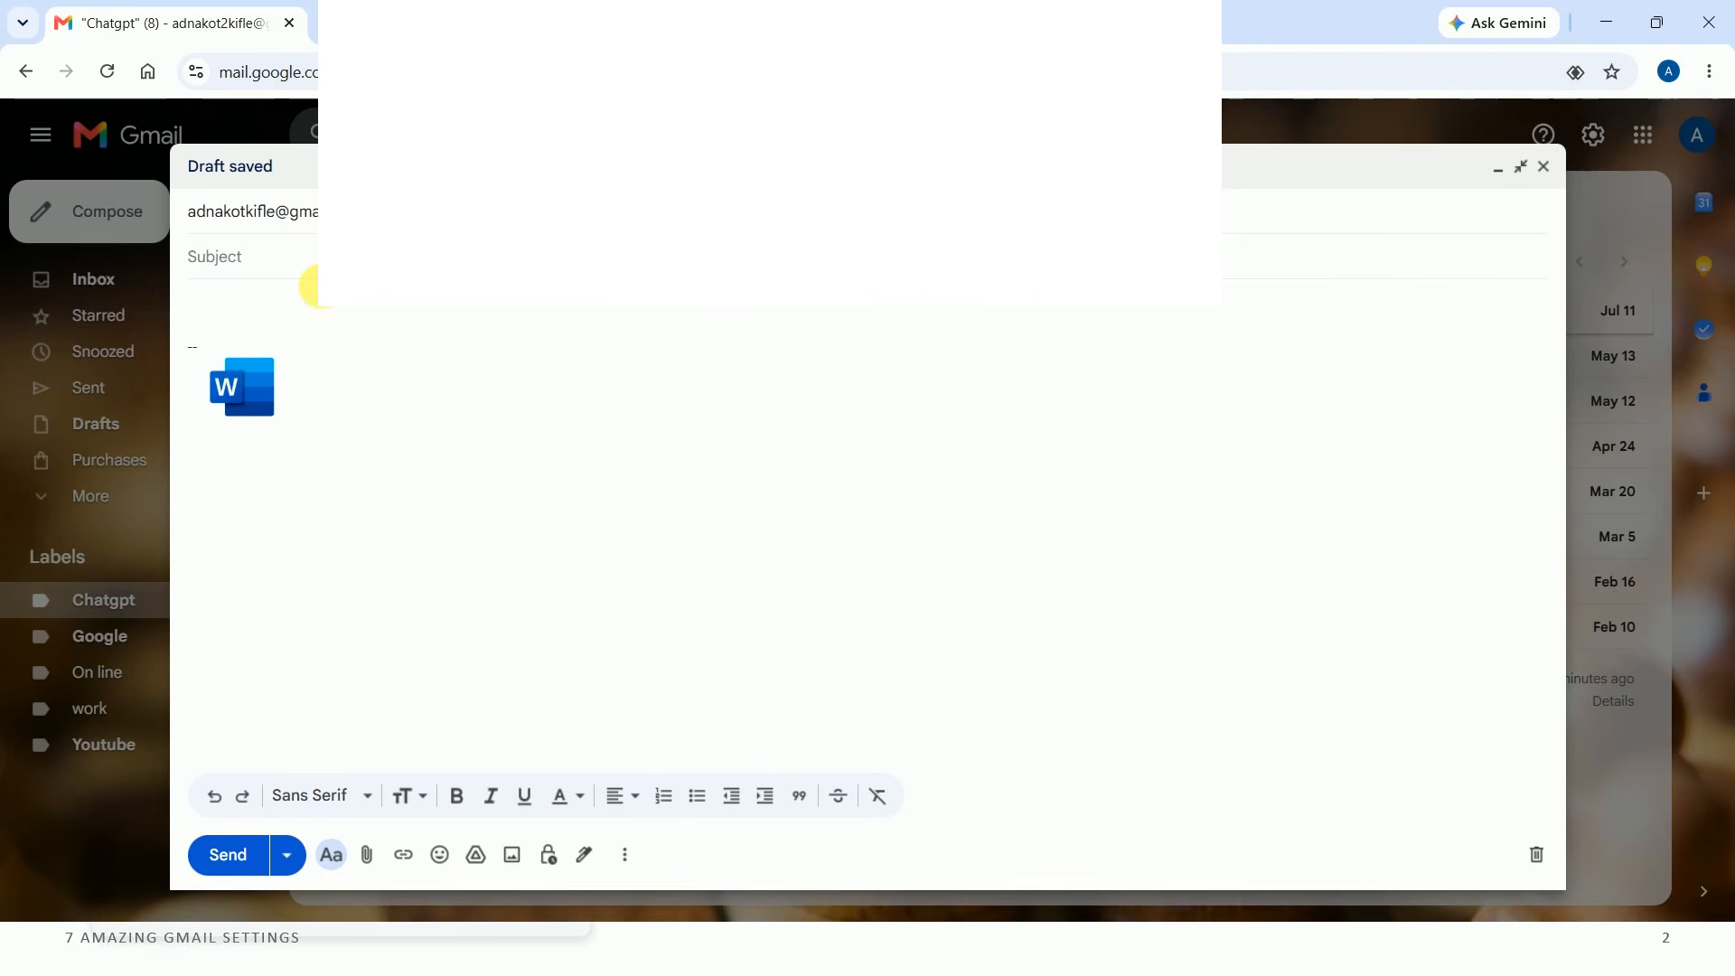
text(Fir invitation)
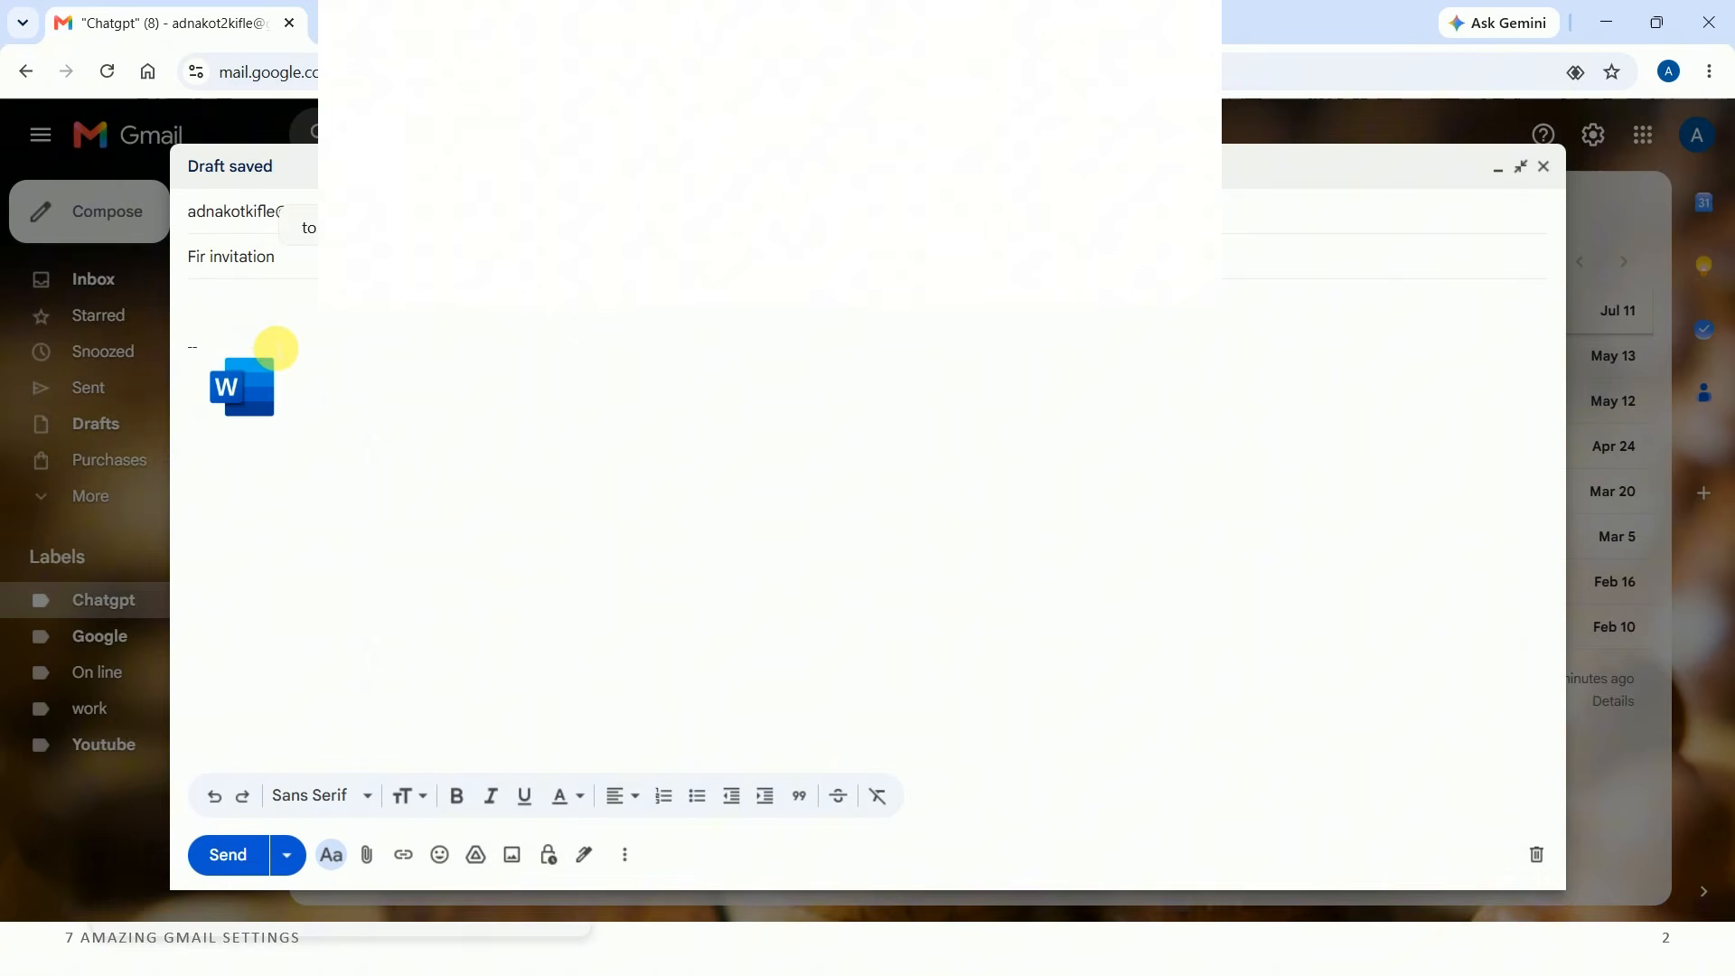
click(276, 334)
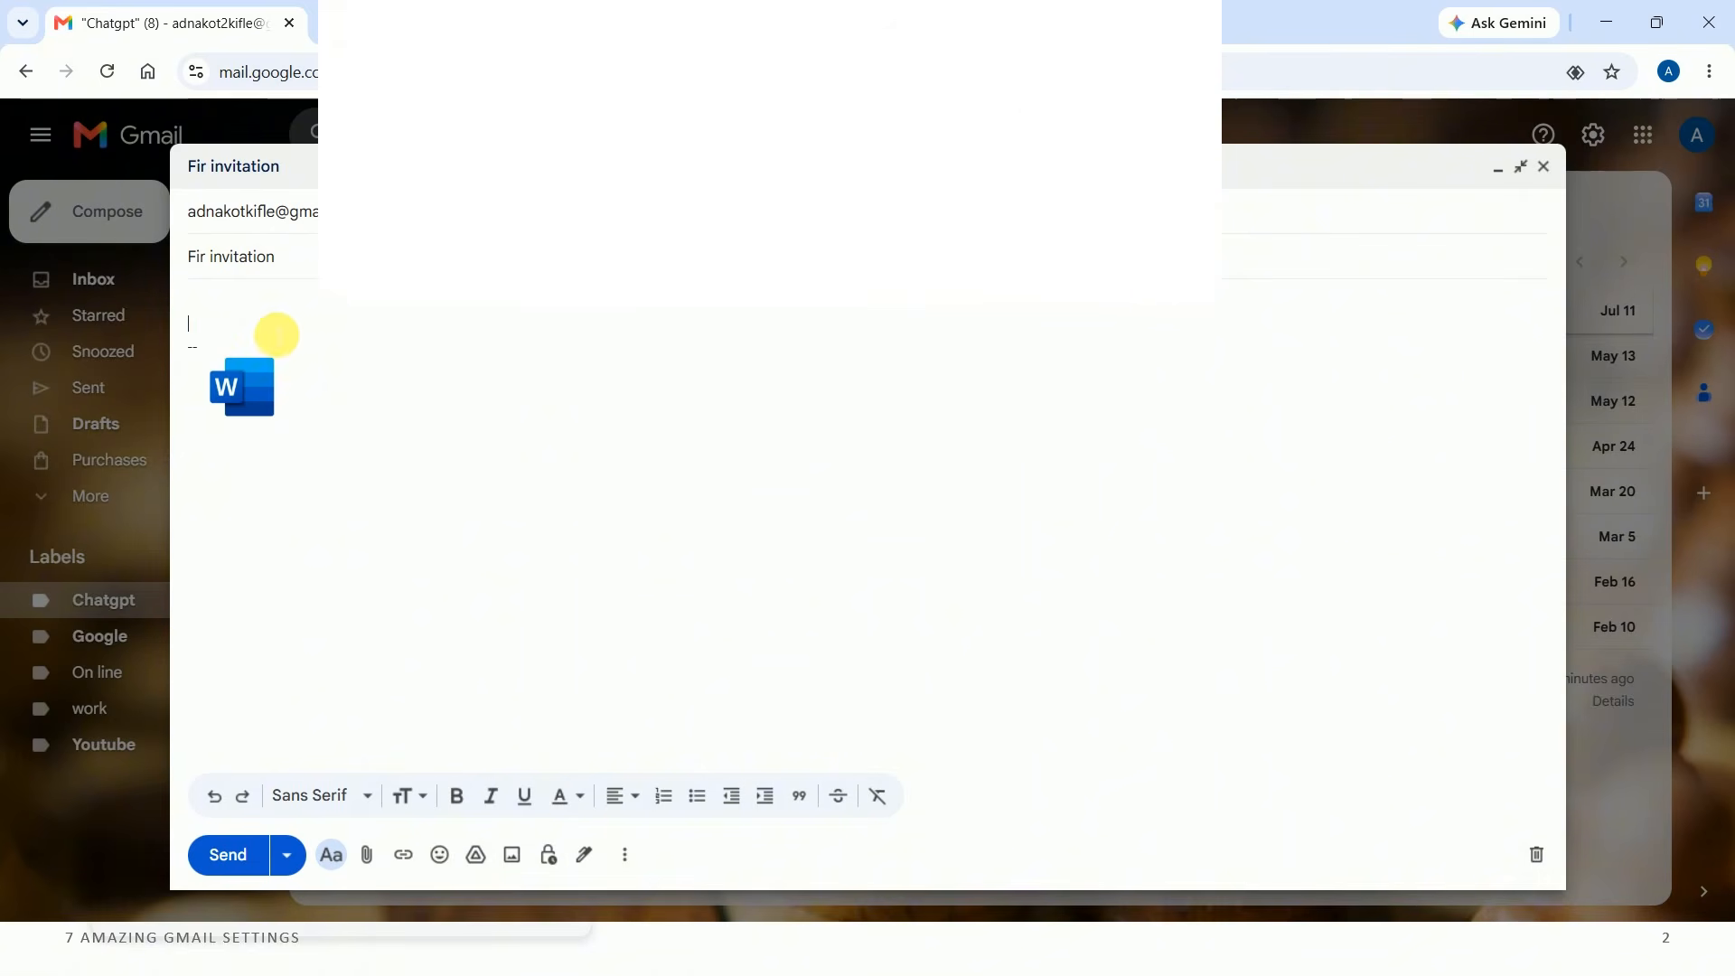
text(ssfdsfsdf)
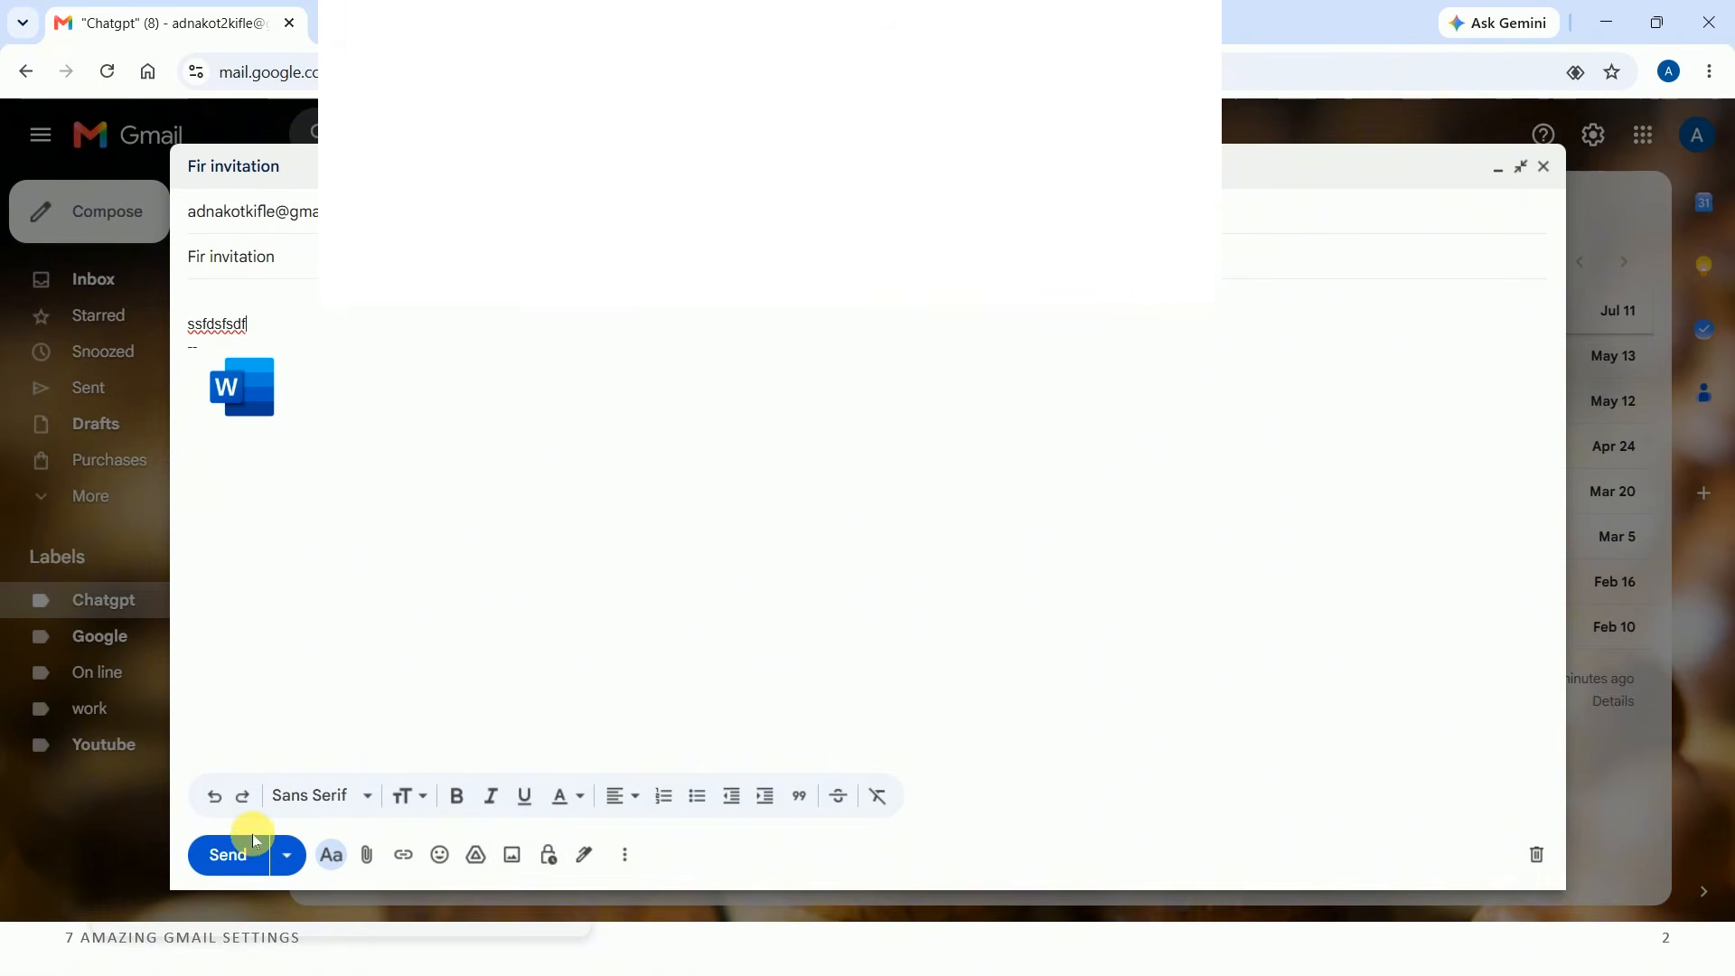
click(240, 854)
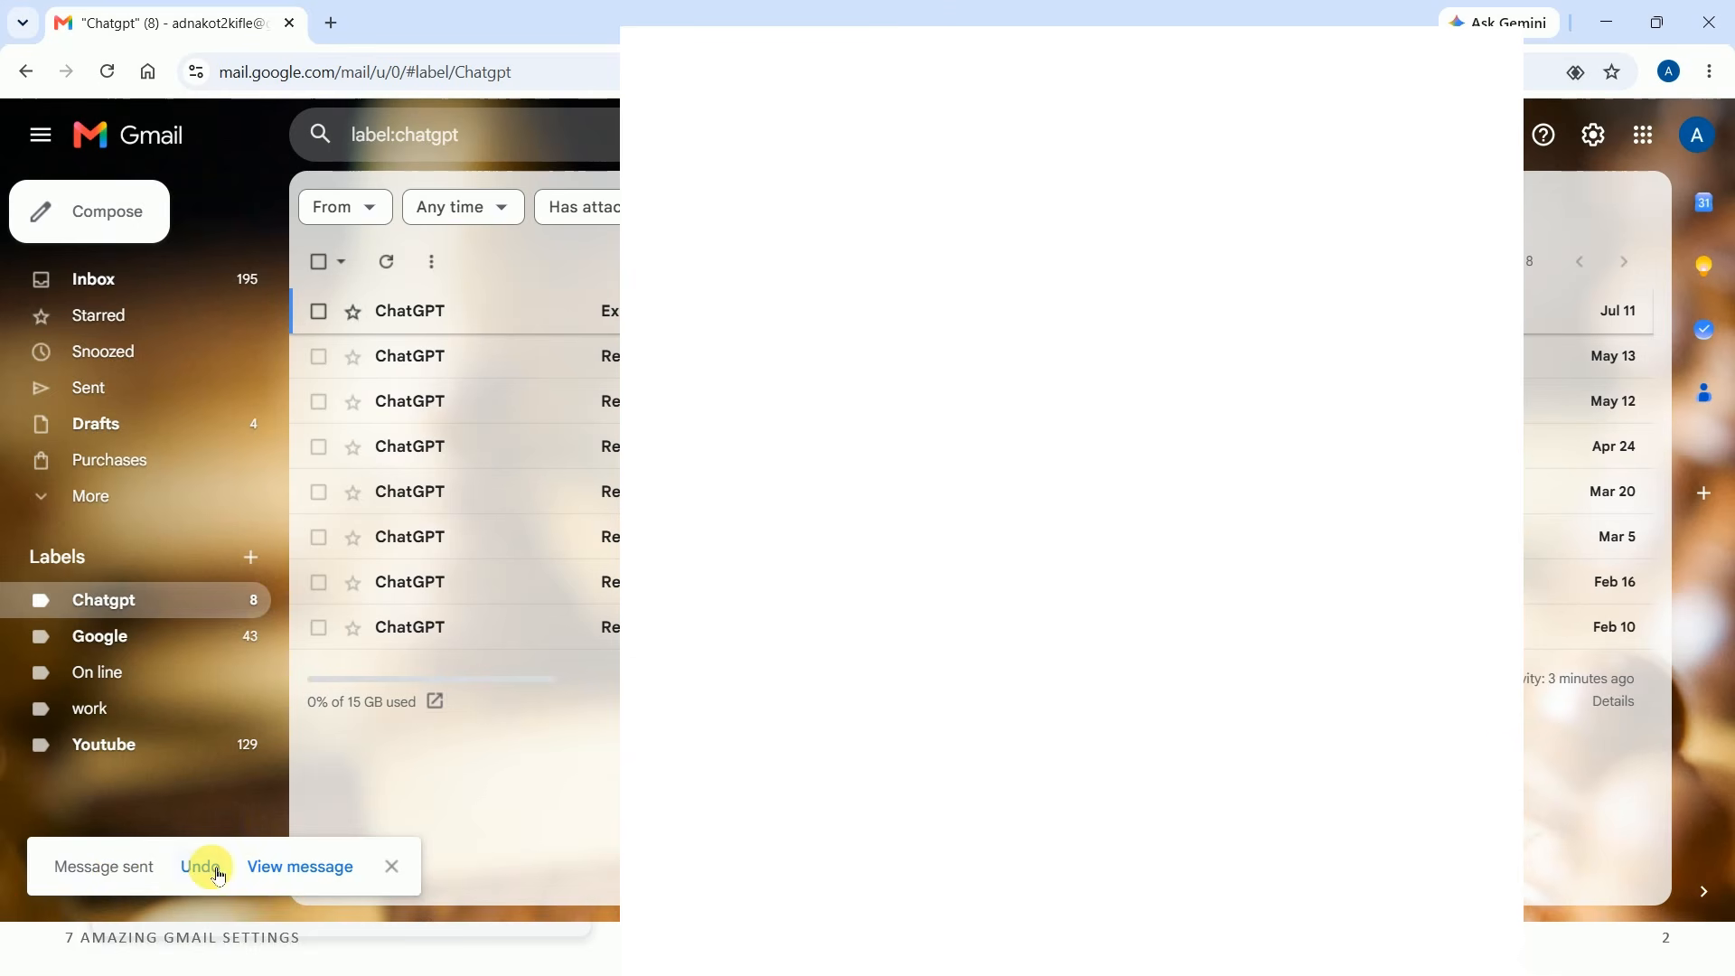
Undo sending the "Fir invitation" email, view the restored draft full-screen, and close it
click(211, 869)
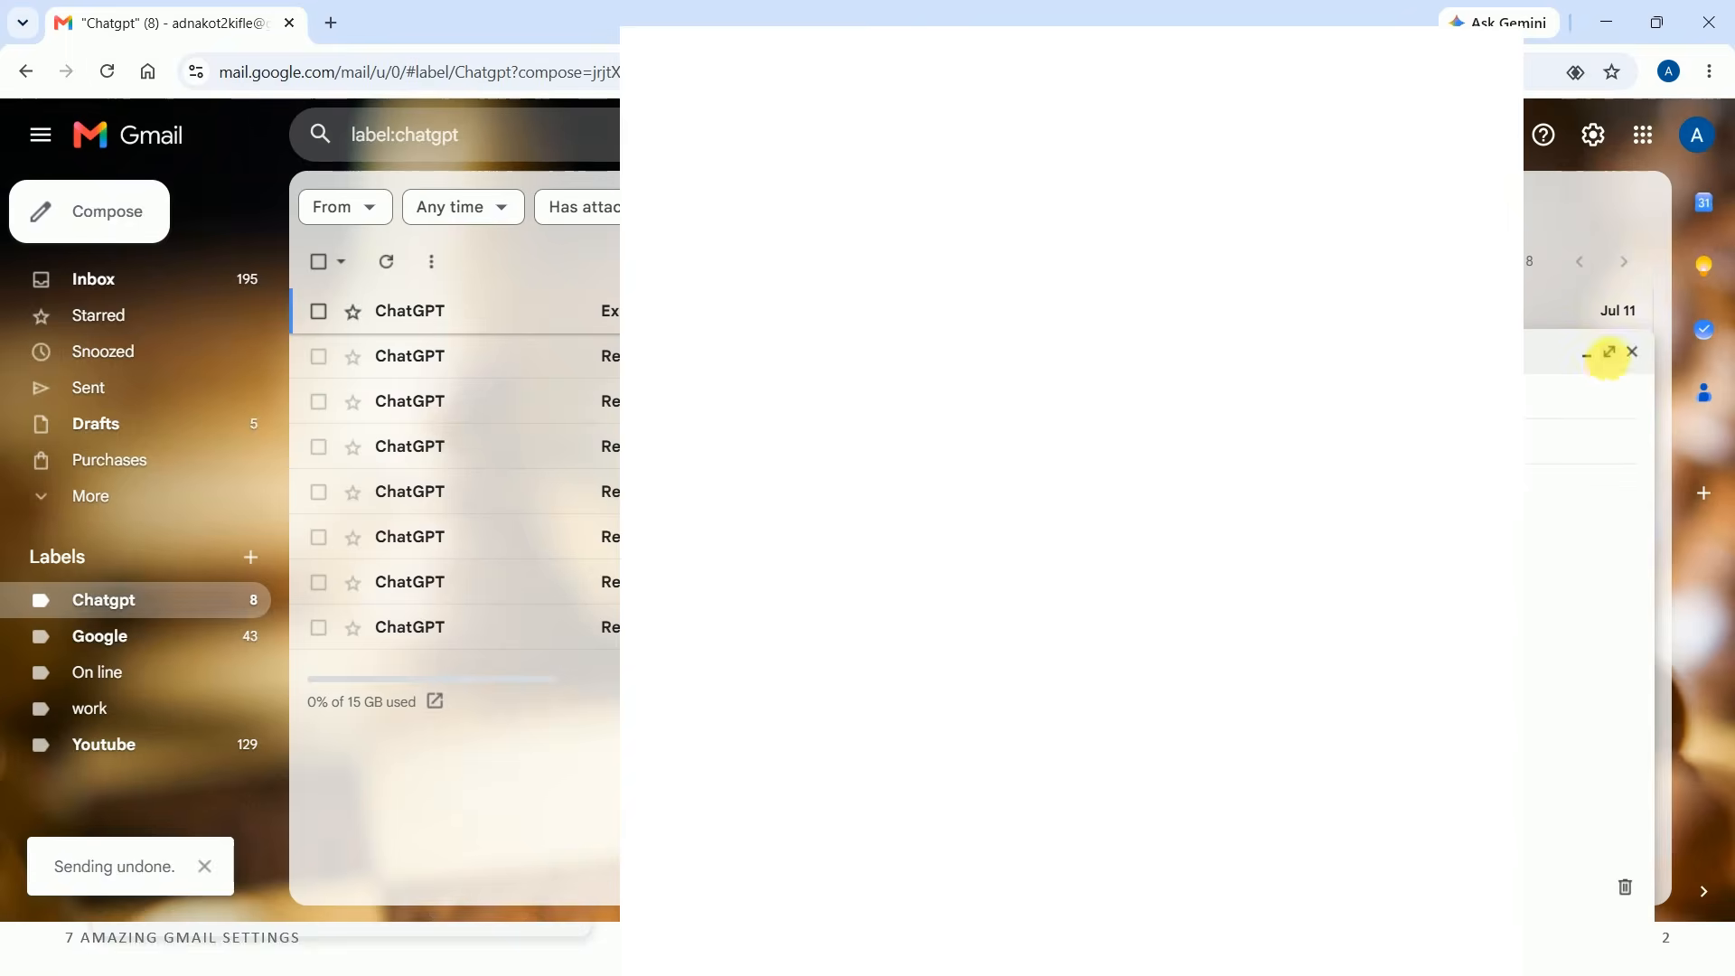
click(1609, 352)
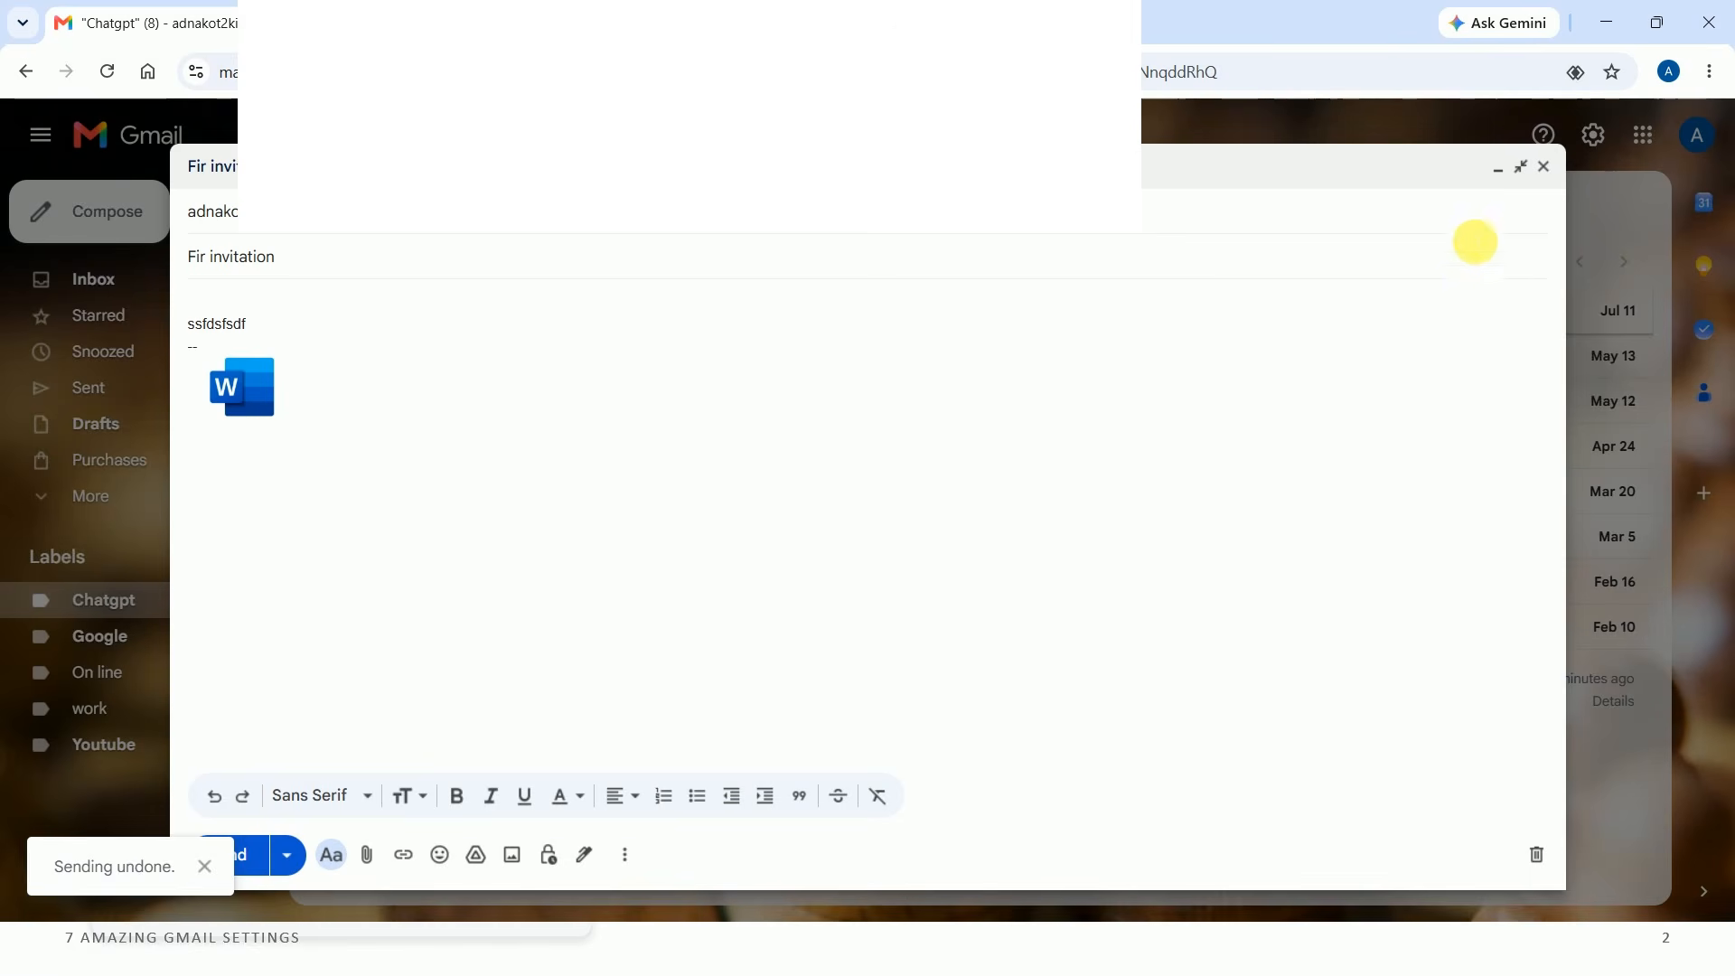
click(1543, 167)
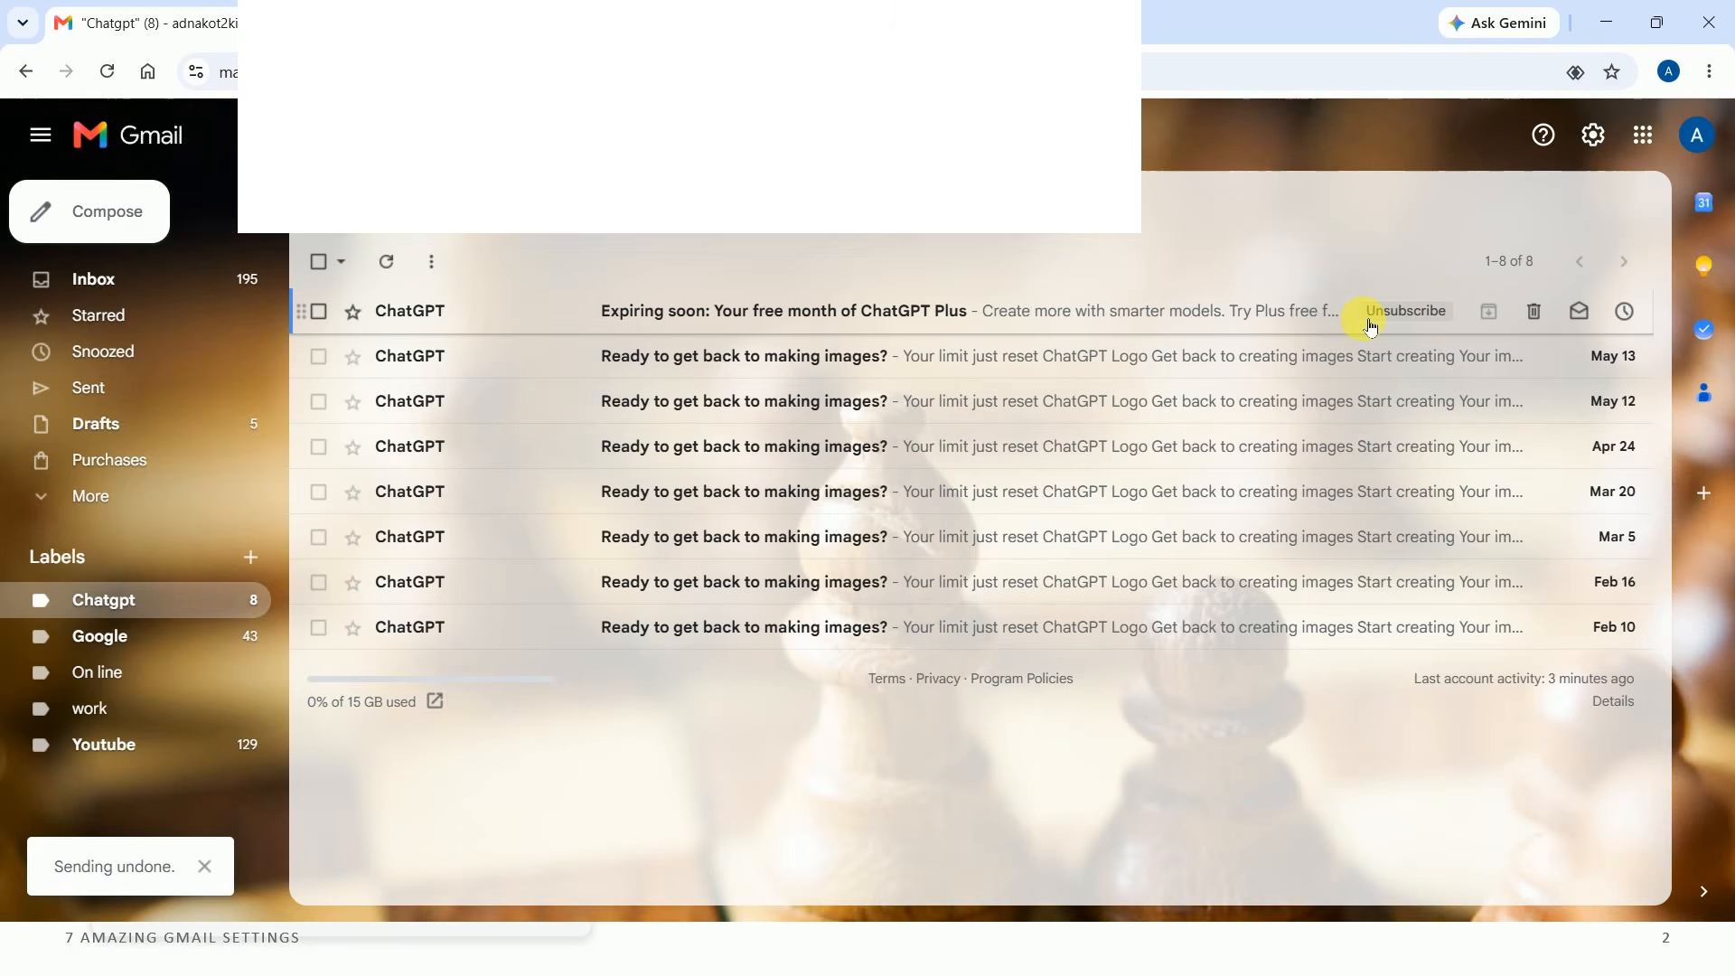
Set the Undo Send cancellation period to 30 seconds in the general settings and save the changes
click(1596, 138)
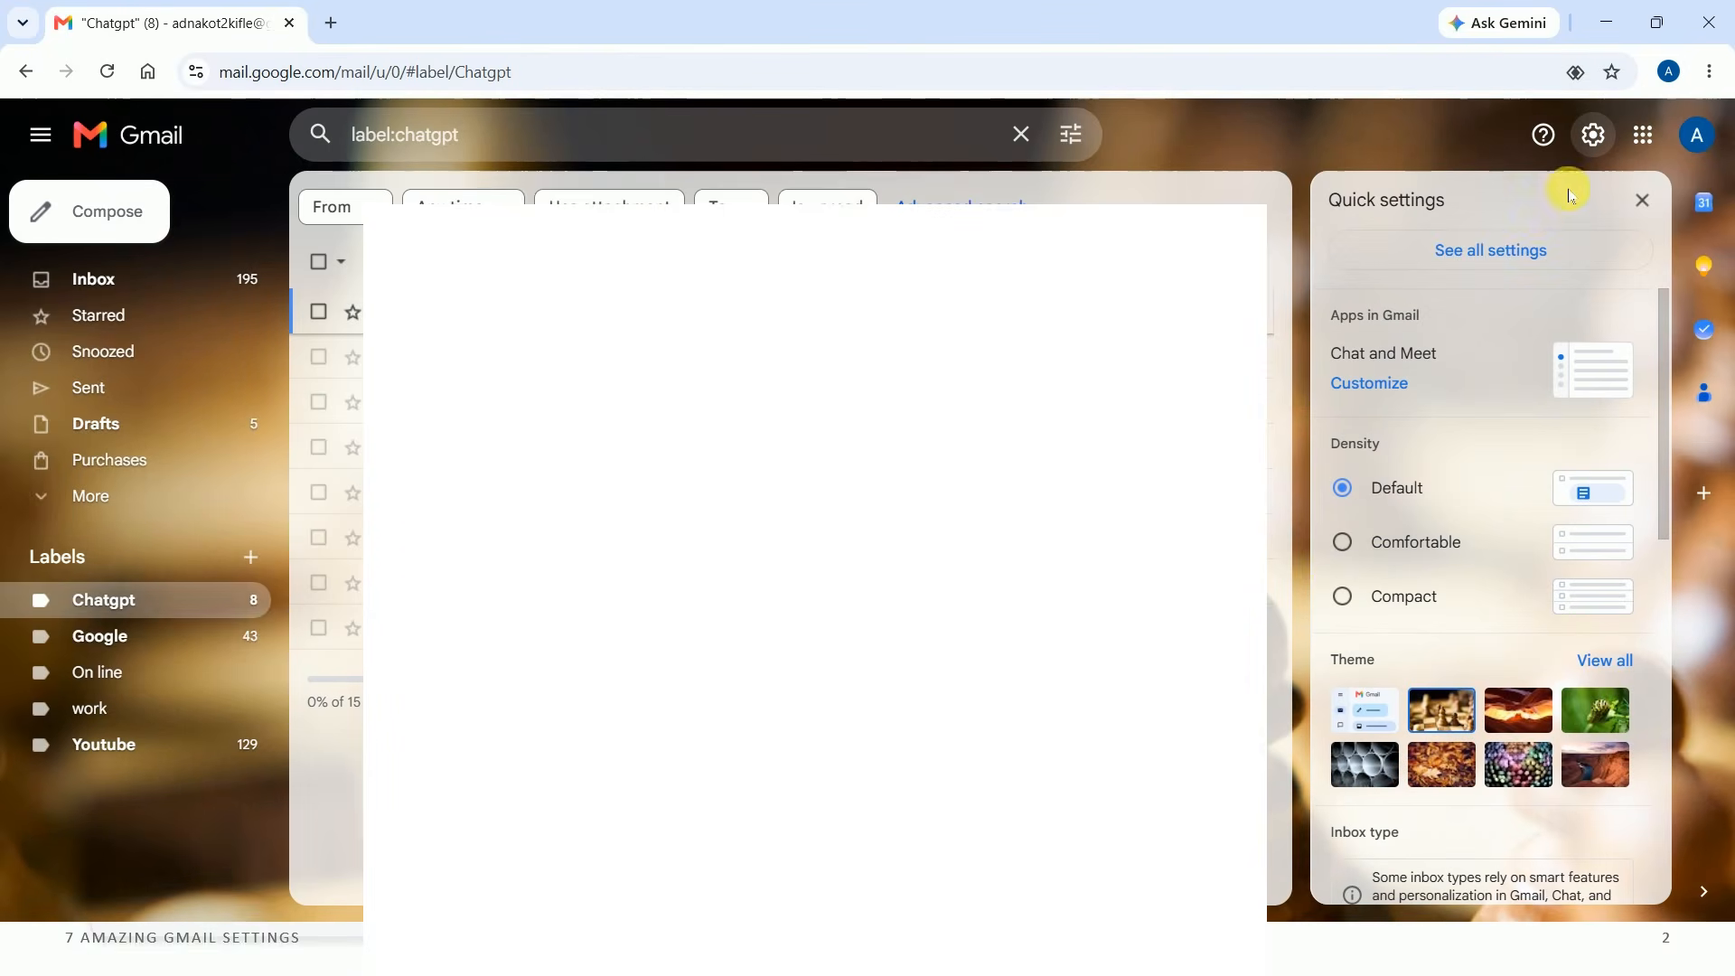
click(1479, 257)
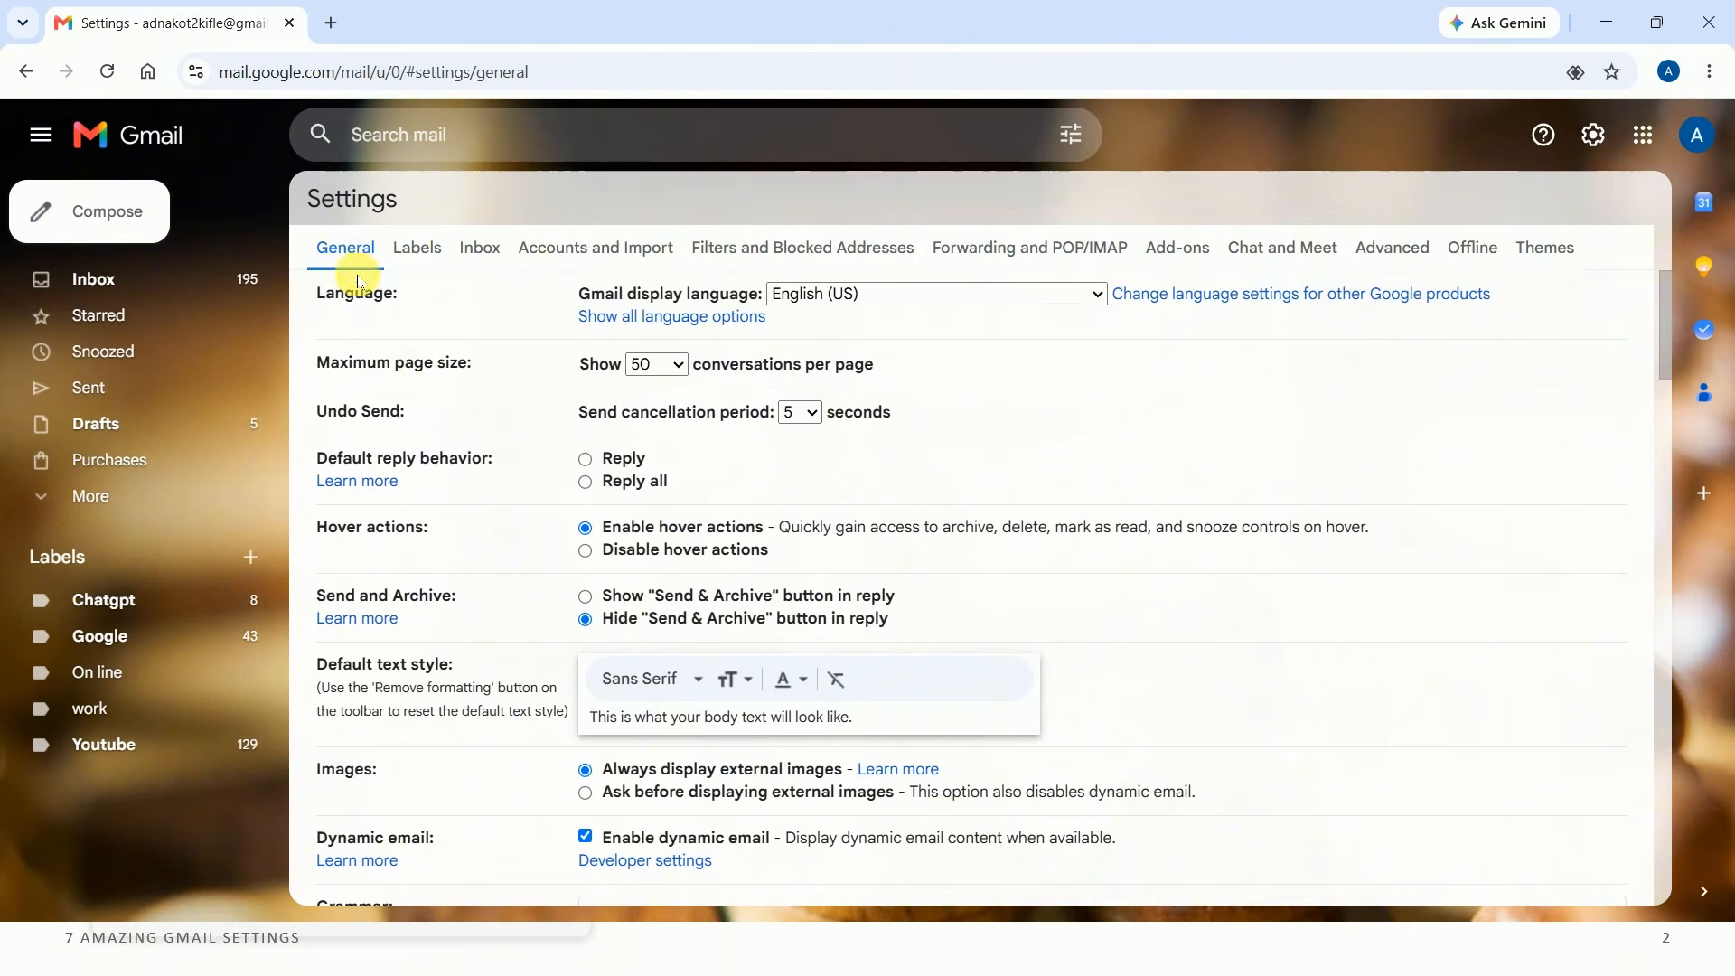
scroll(389, 380, down, 3)
scroll(395, 384, down, 6)
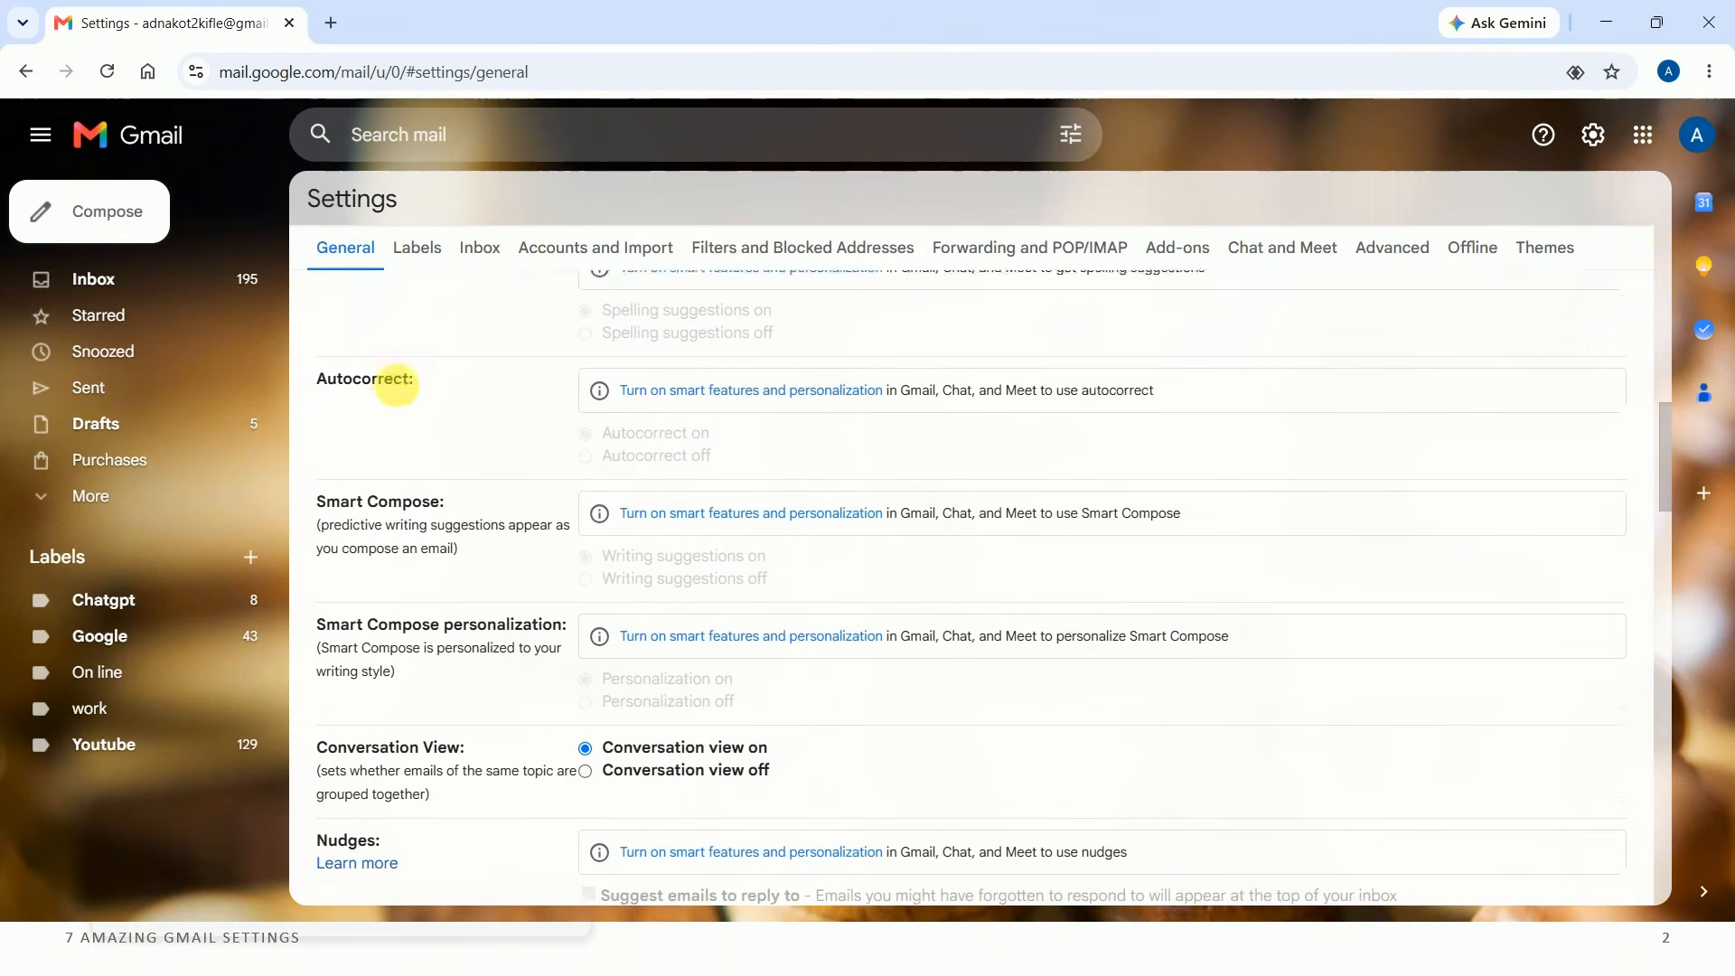
scroll(393, 387, up, 7)
scroll(395, 386, up, 2)
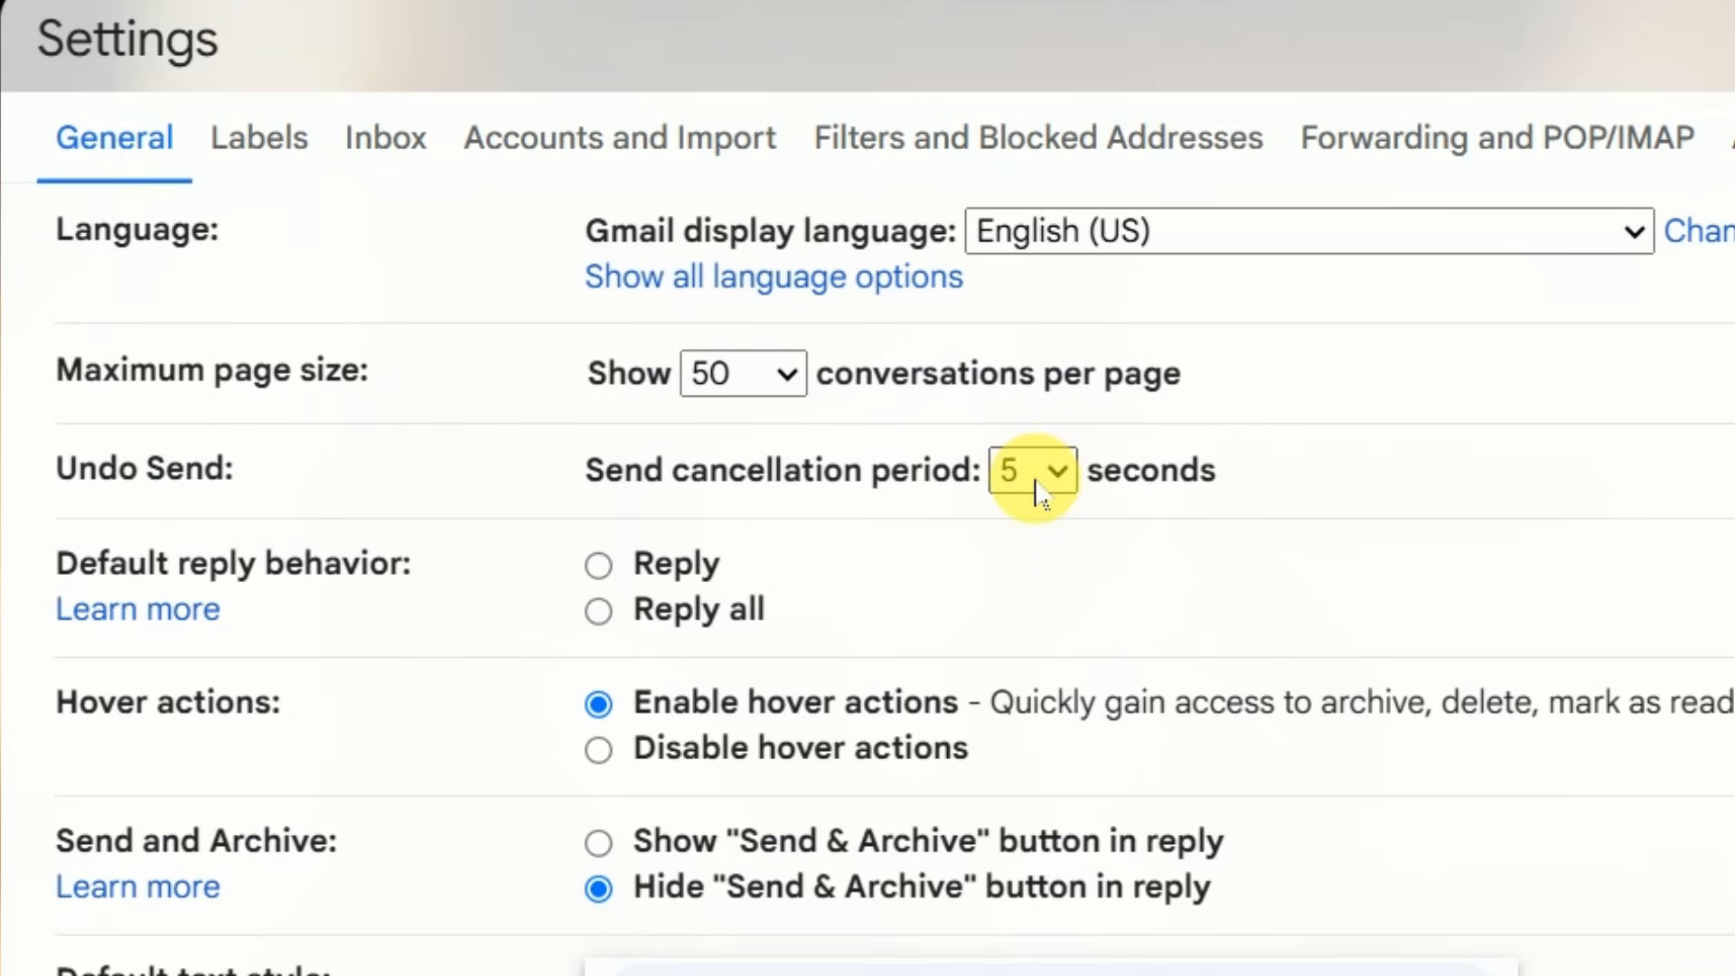
click(1060, 476)
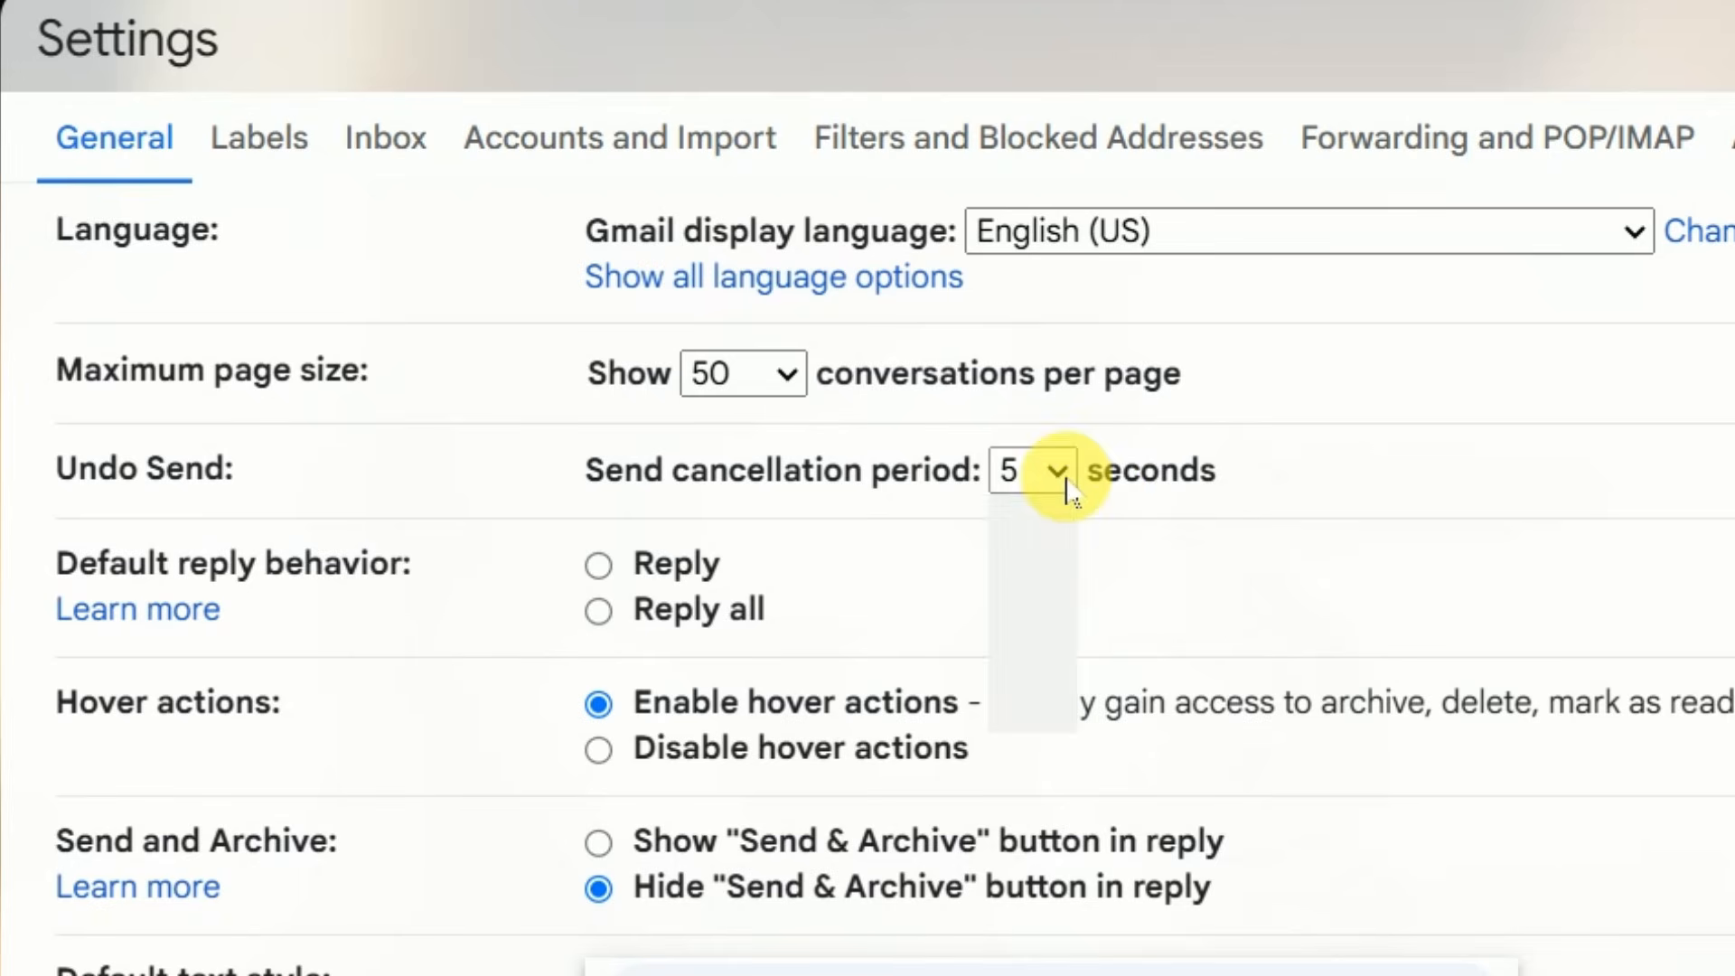
click(1038, 692)
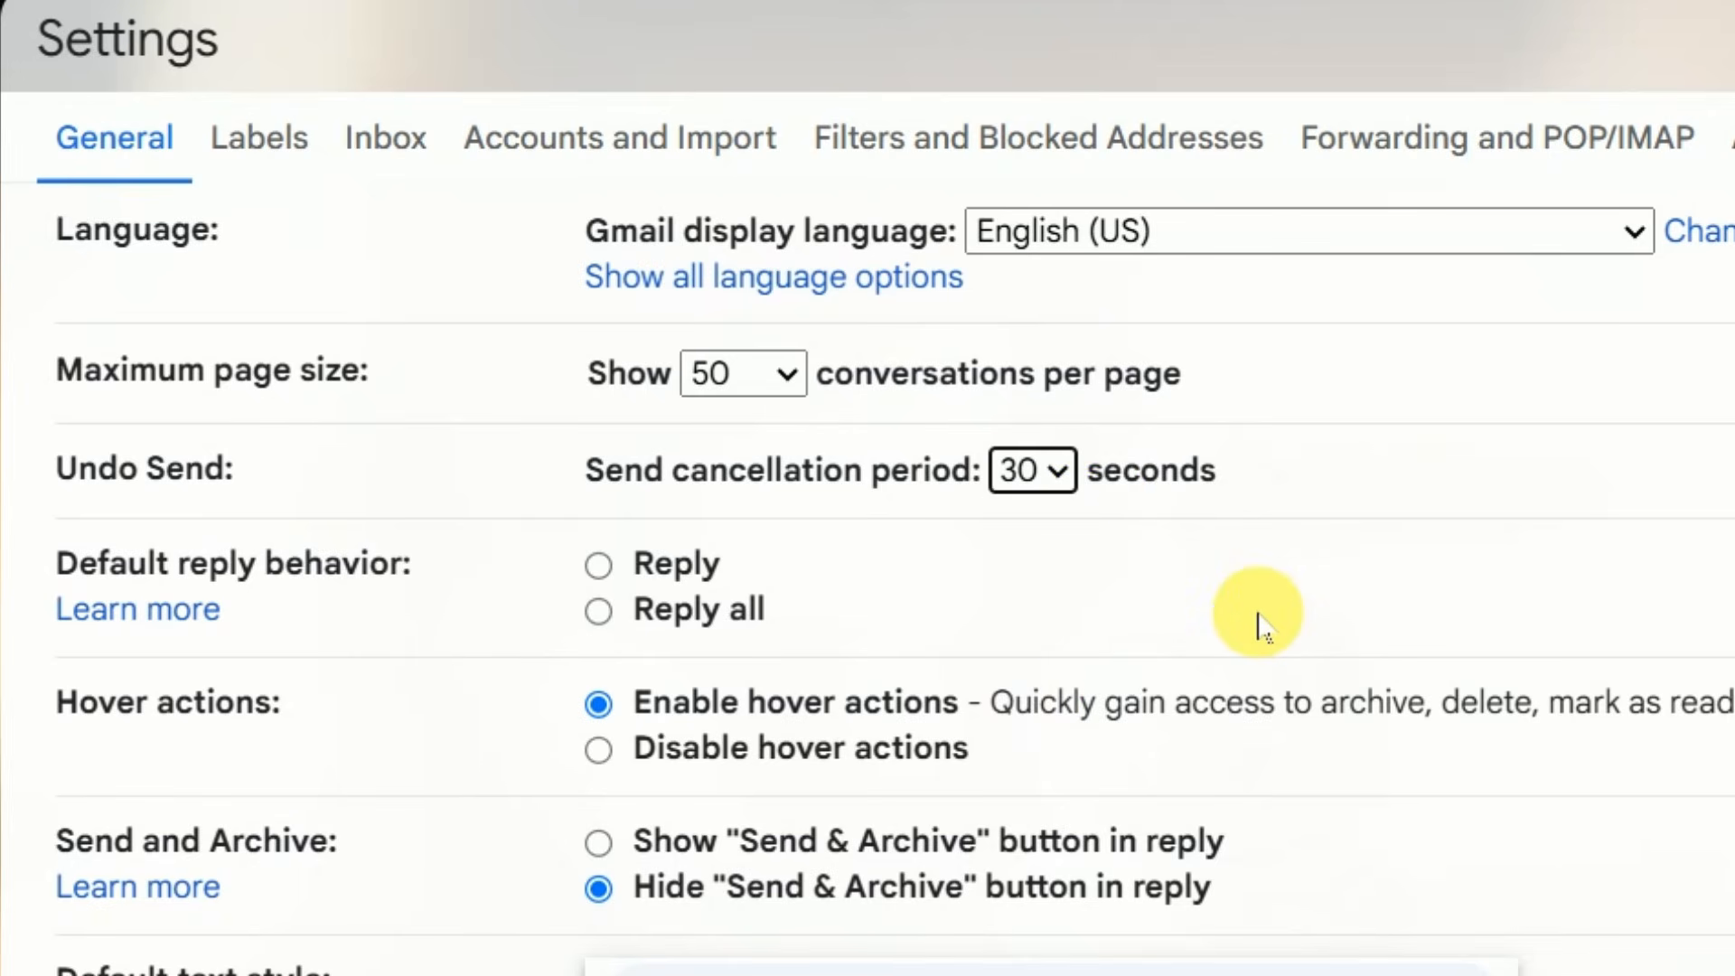
scroll(1402, 562, down, 15)
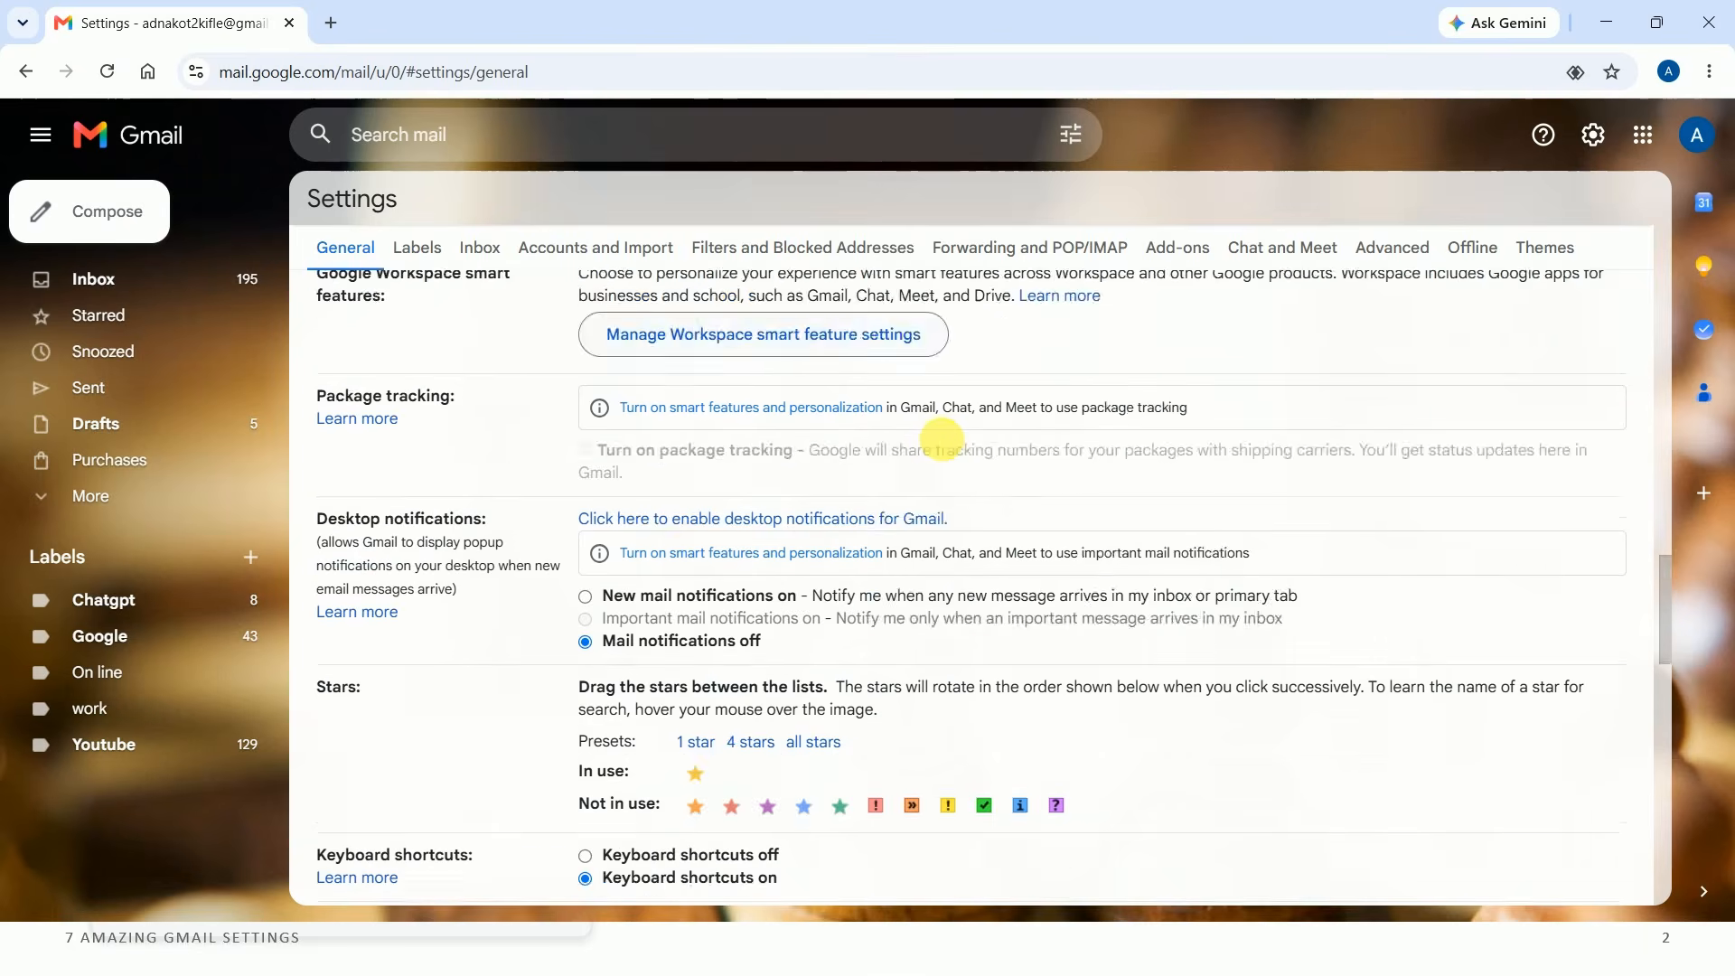
scroll(940, 441, down, 15)
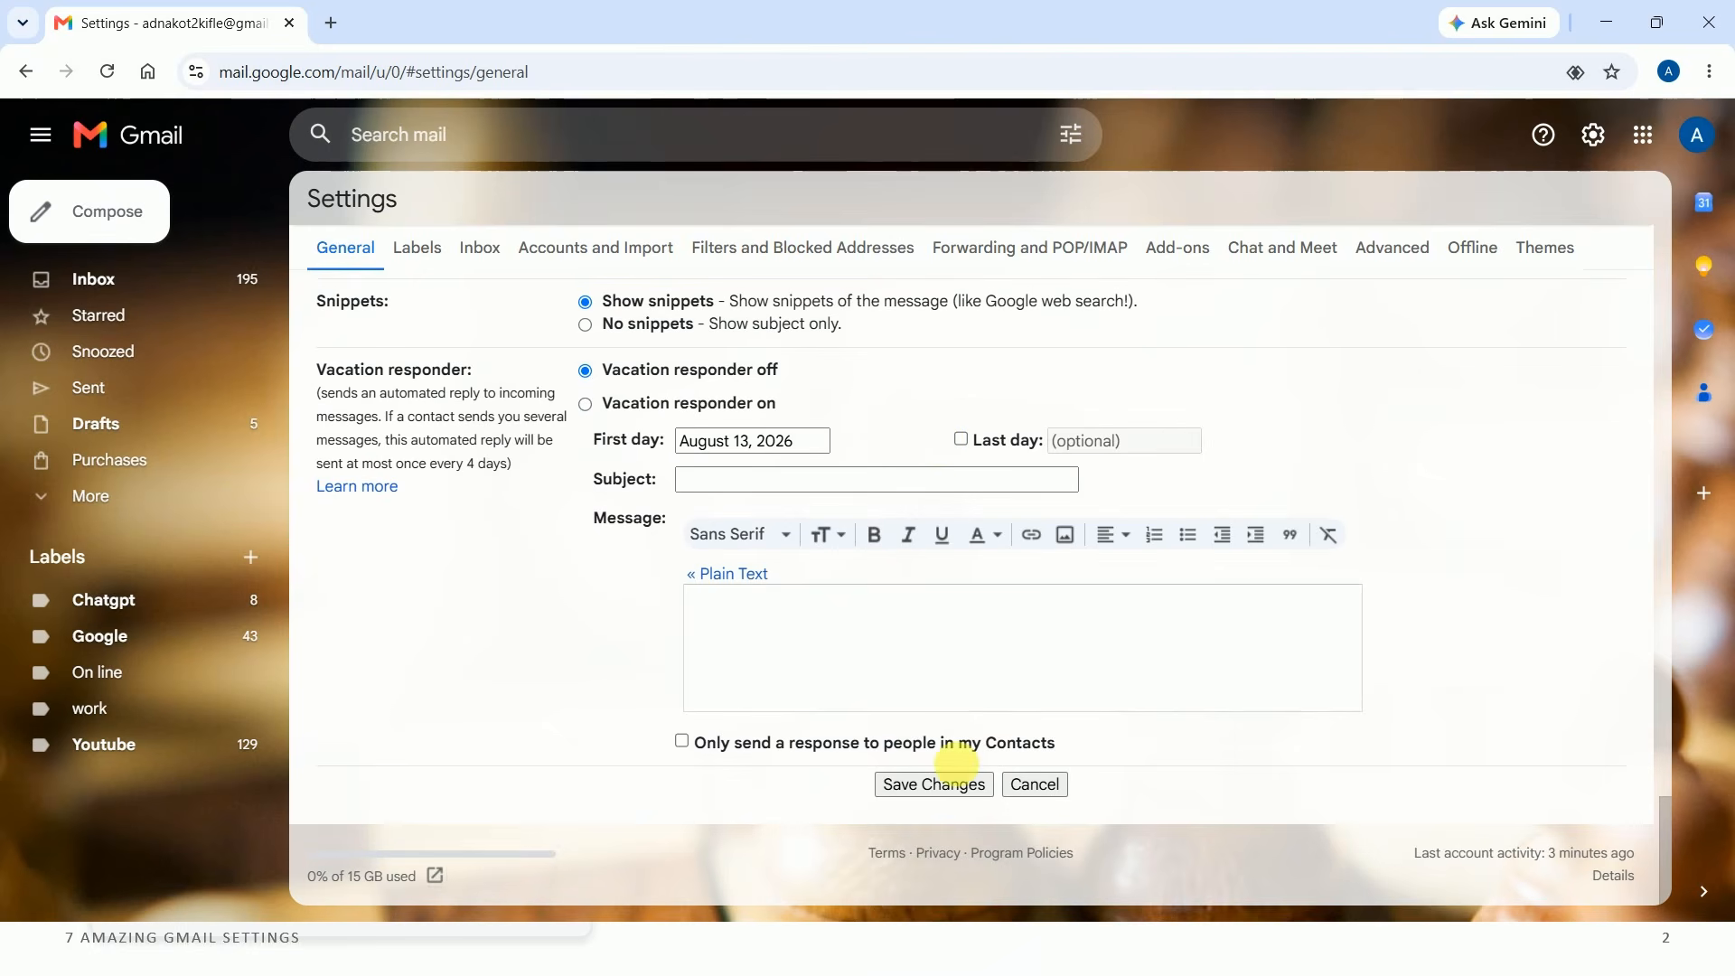
click(936, 786)
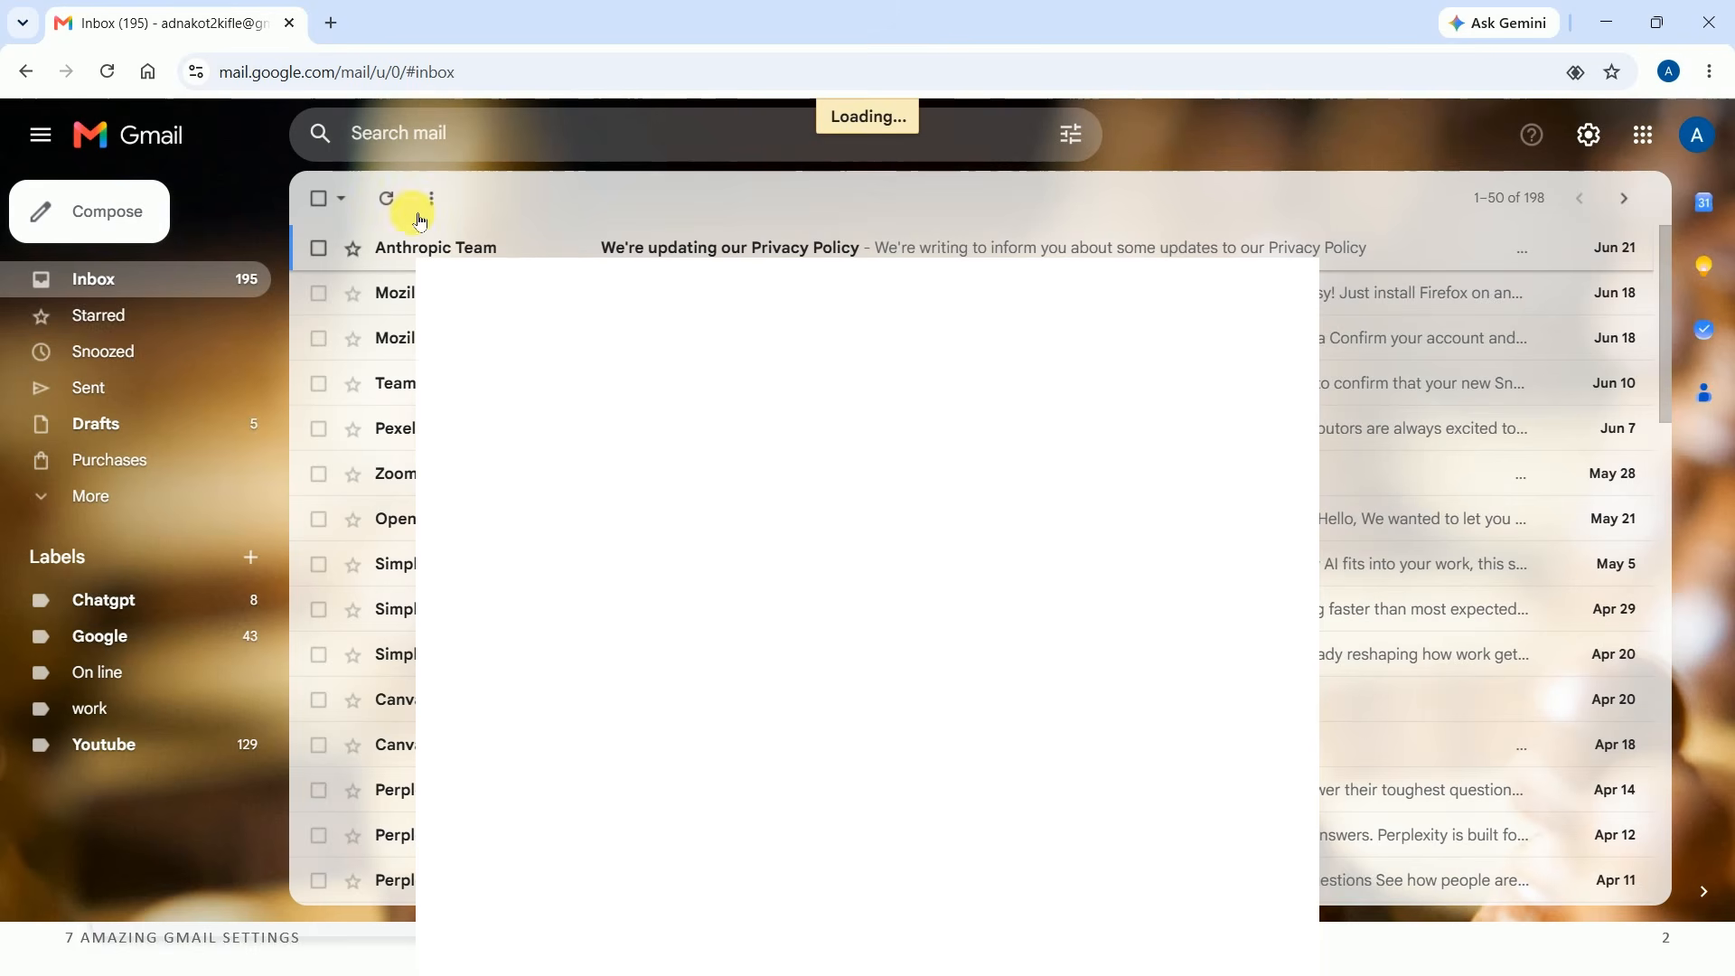
Send another test email to the suggested contact with the body text "dfgfdg" and no subject
click(163, 210)
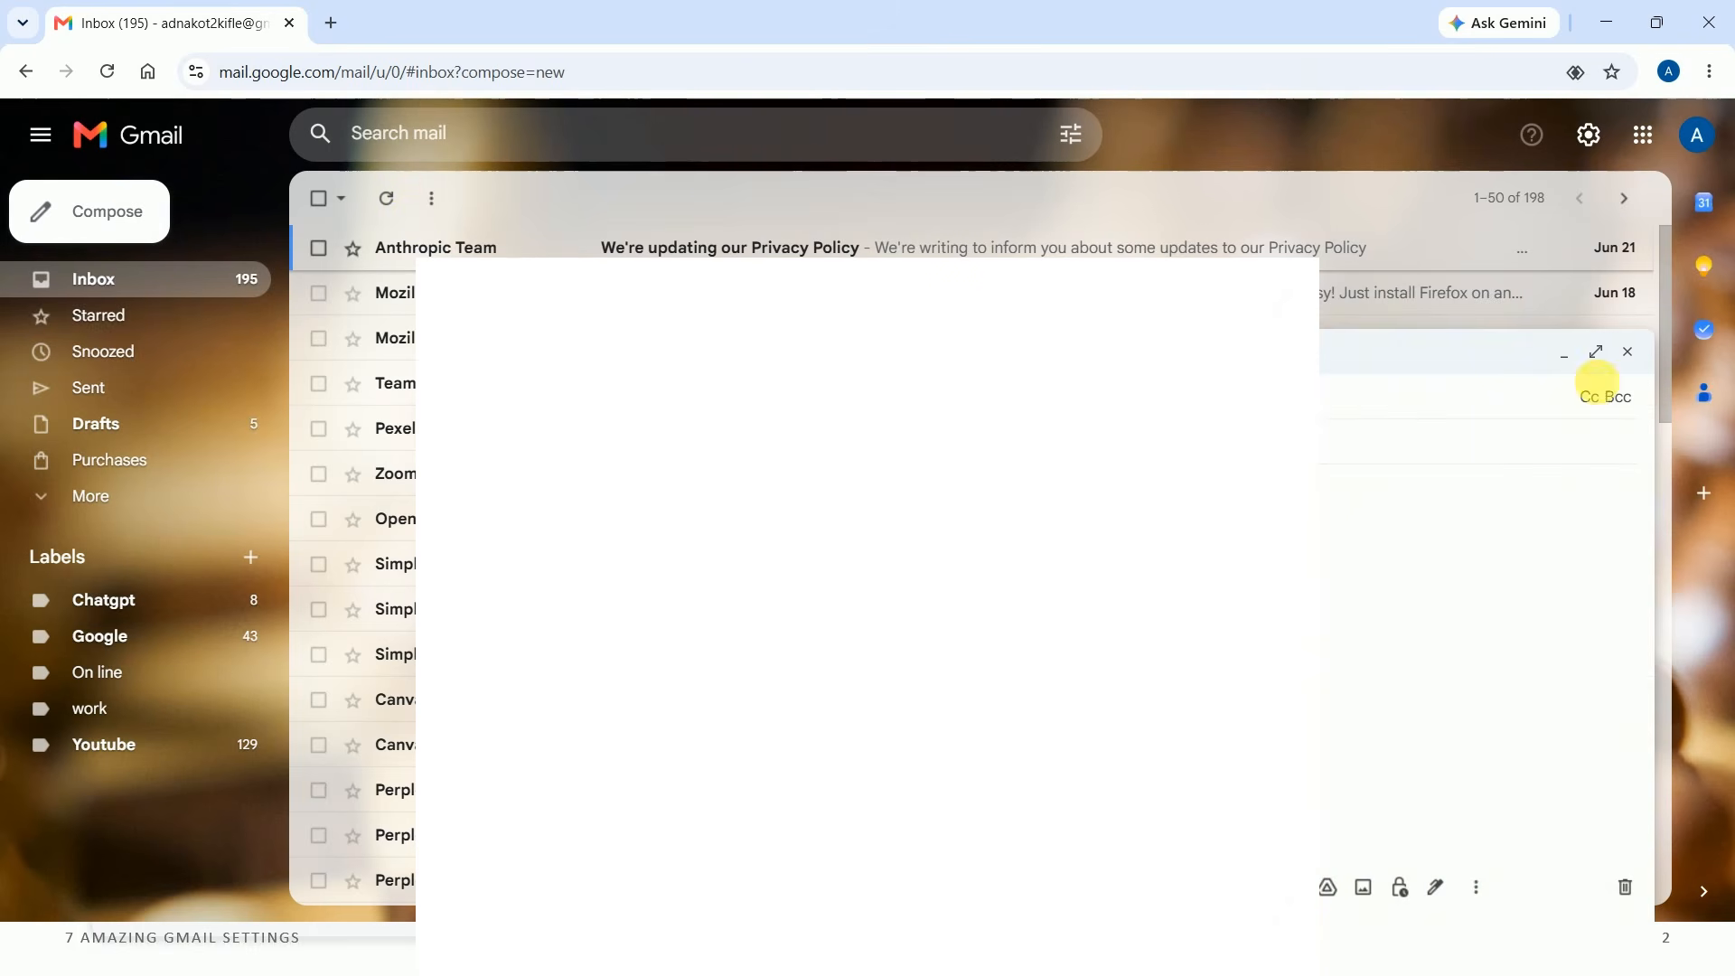
click(1596, 352)
click(306, 226)
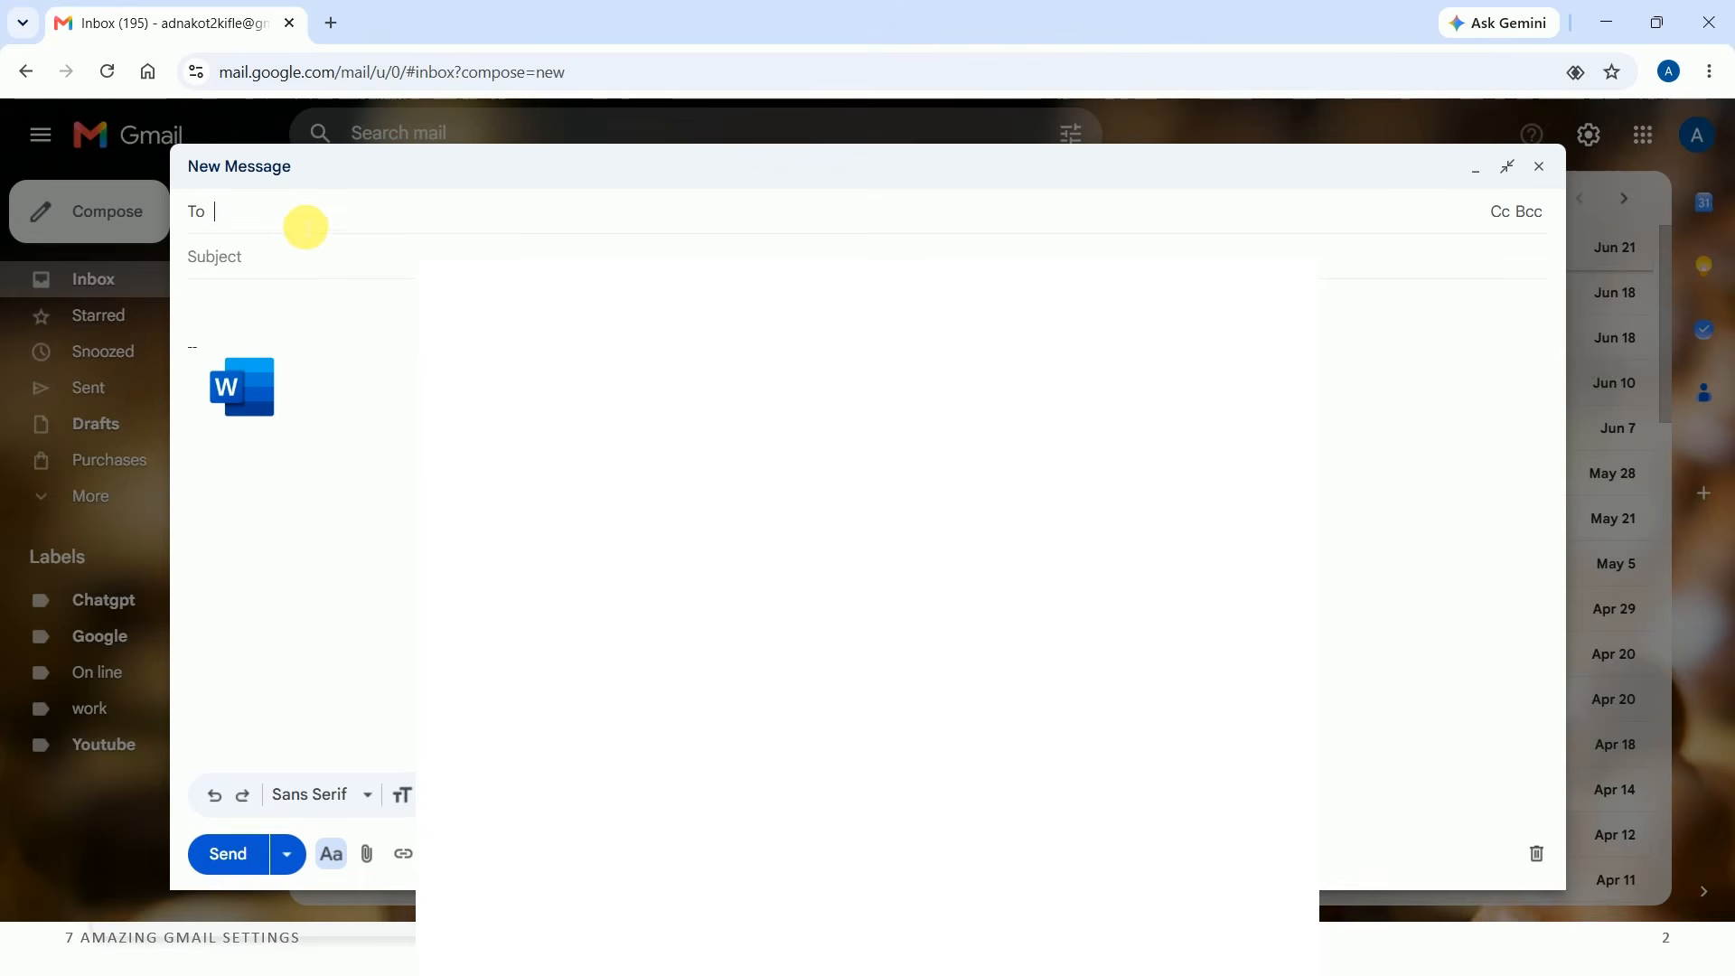
text(a)
click(325, 268)
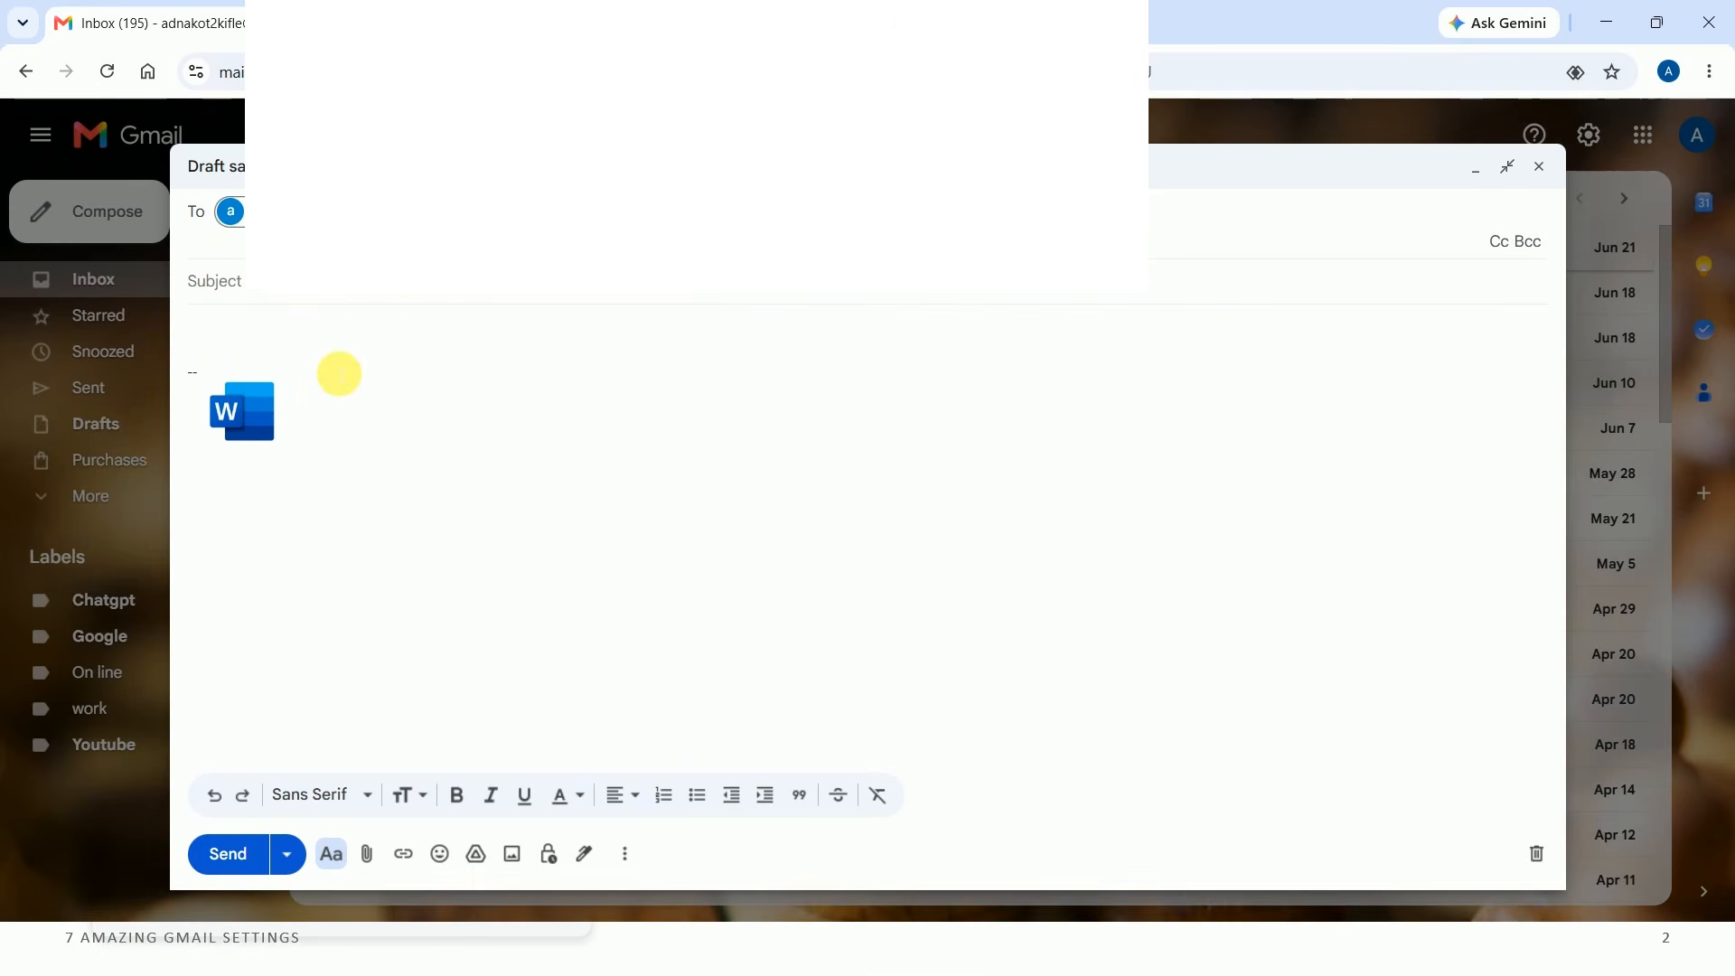
click(339, 373)
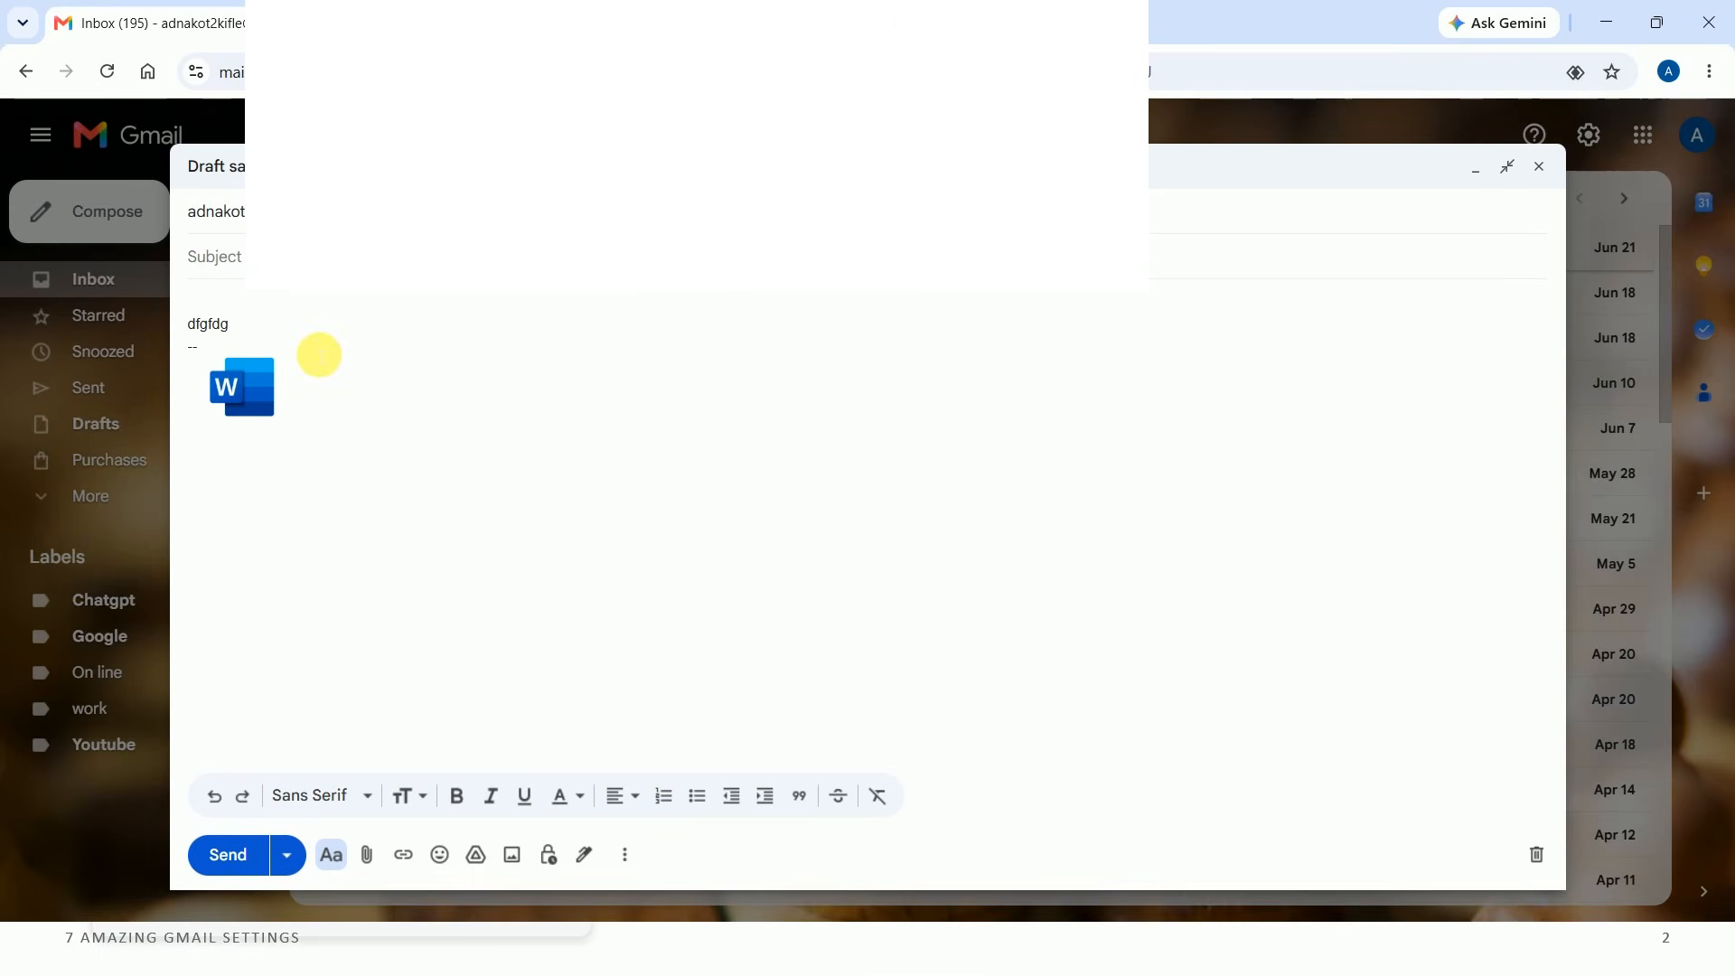
click(232, 858)
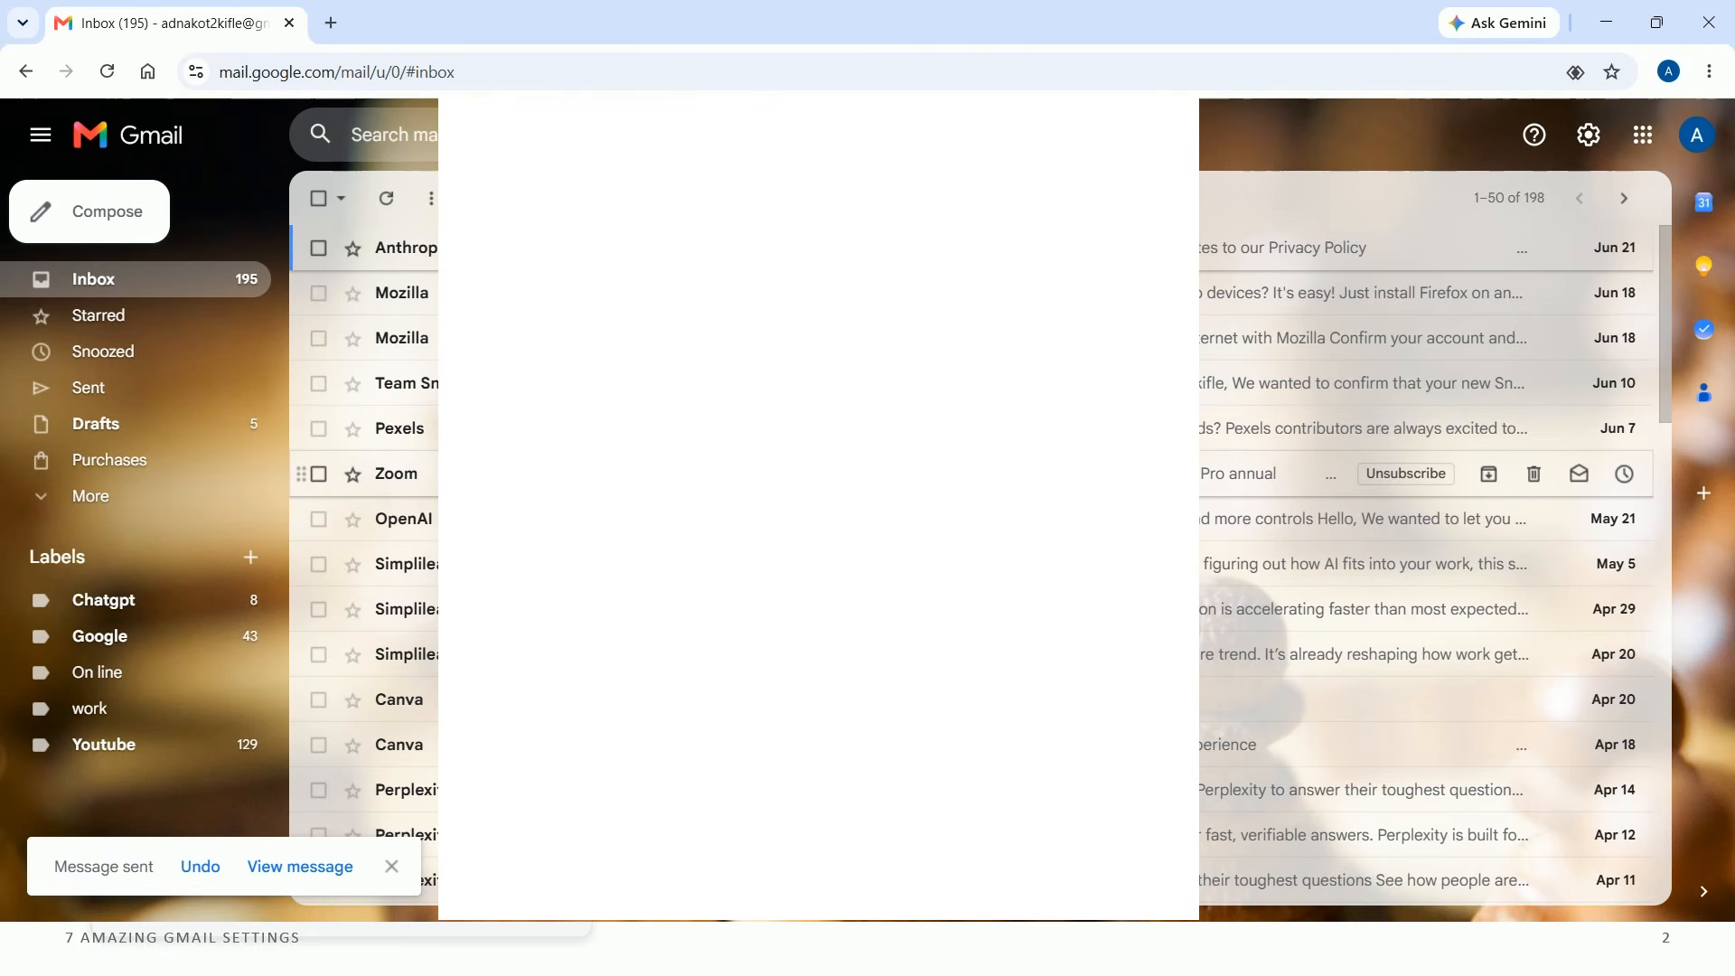
Undo sending the "dfgfdg" email and open the restored draft full-screen for editing
click(206, 868)
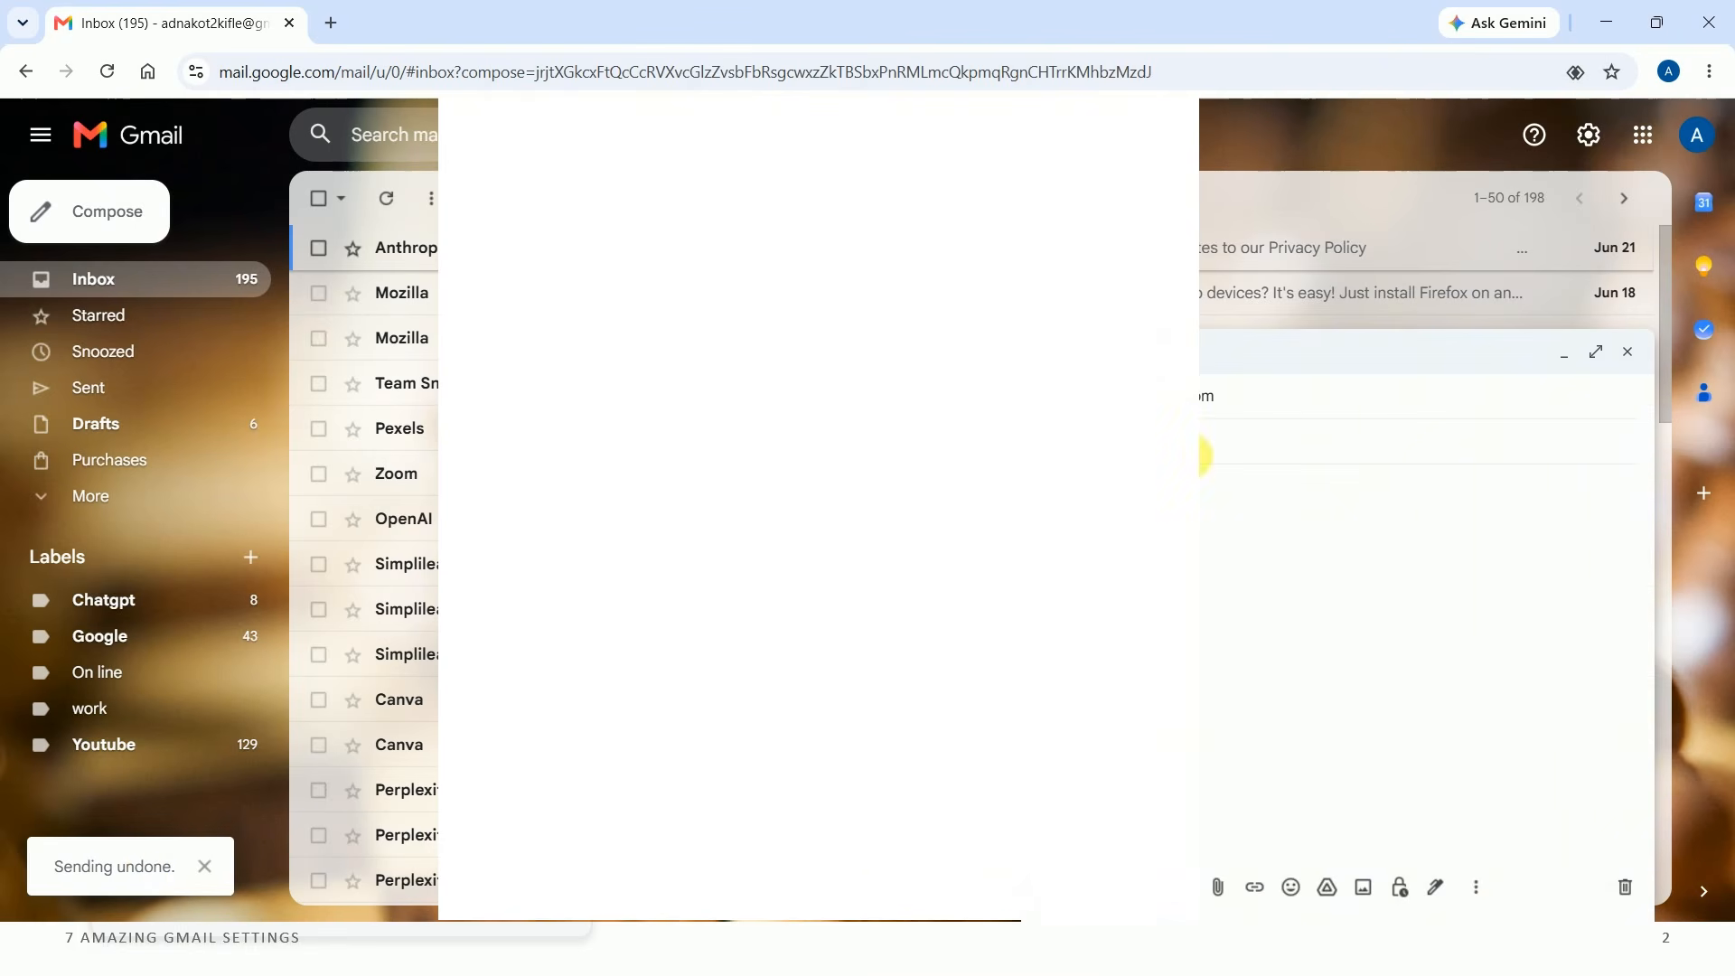
click(1596, 352)
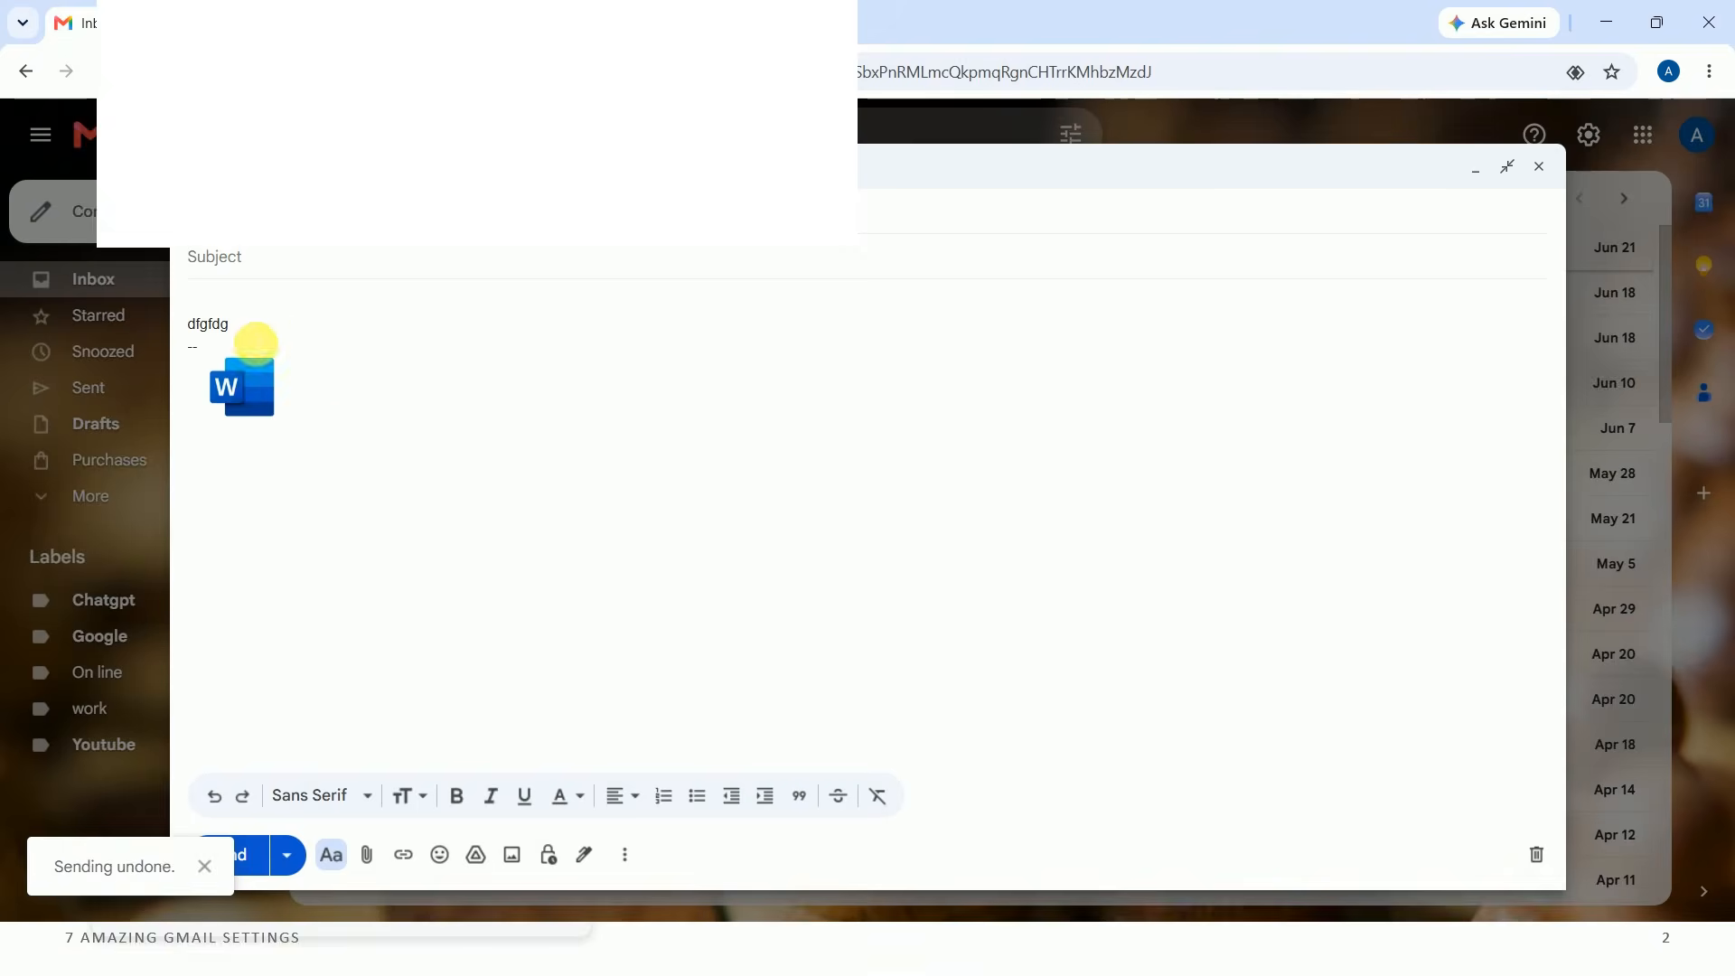
click(266, 325)
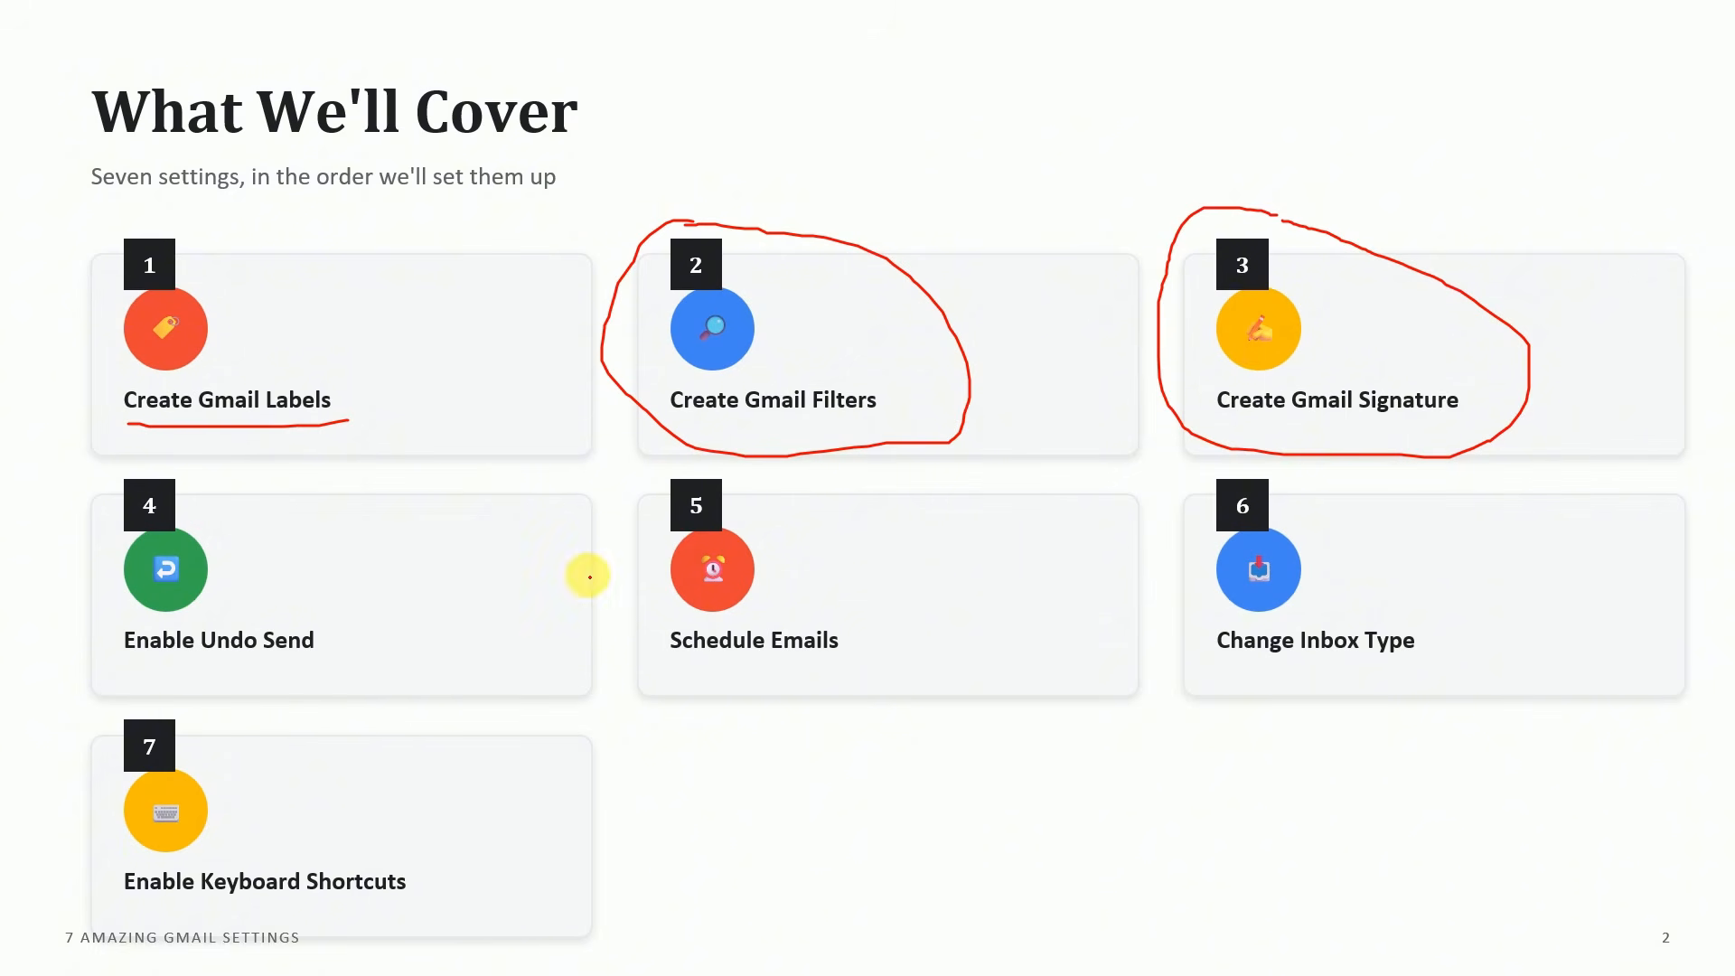
mouse_move(664, 485)
mouse_down()
mouse_move(605, 585)
mouse_move(951, 669)
mouse_move(716, 484)
mouse_up()
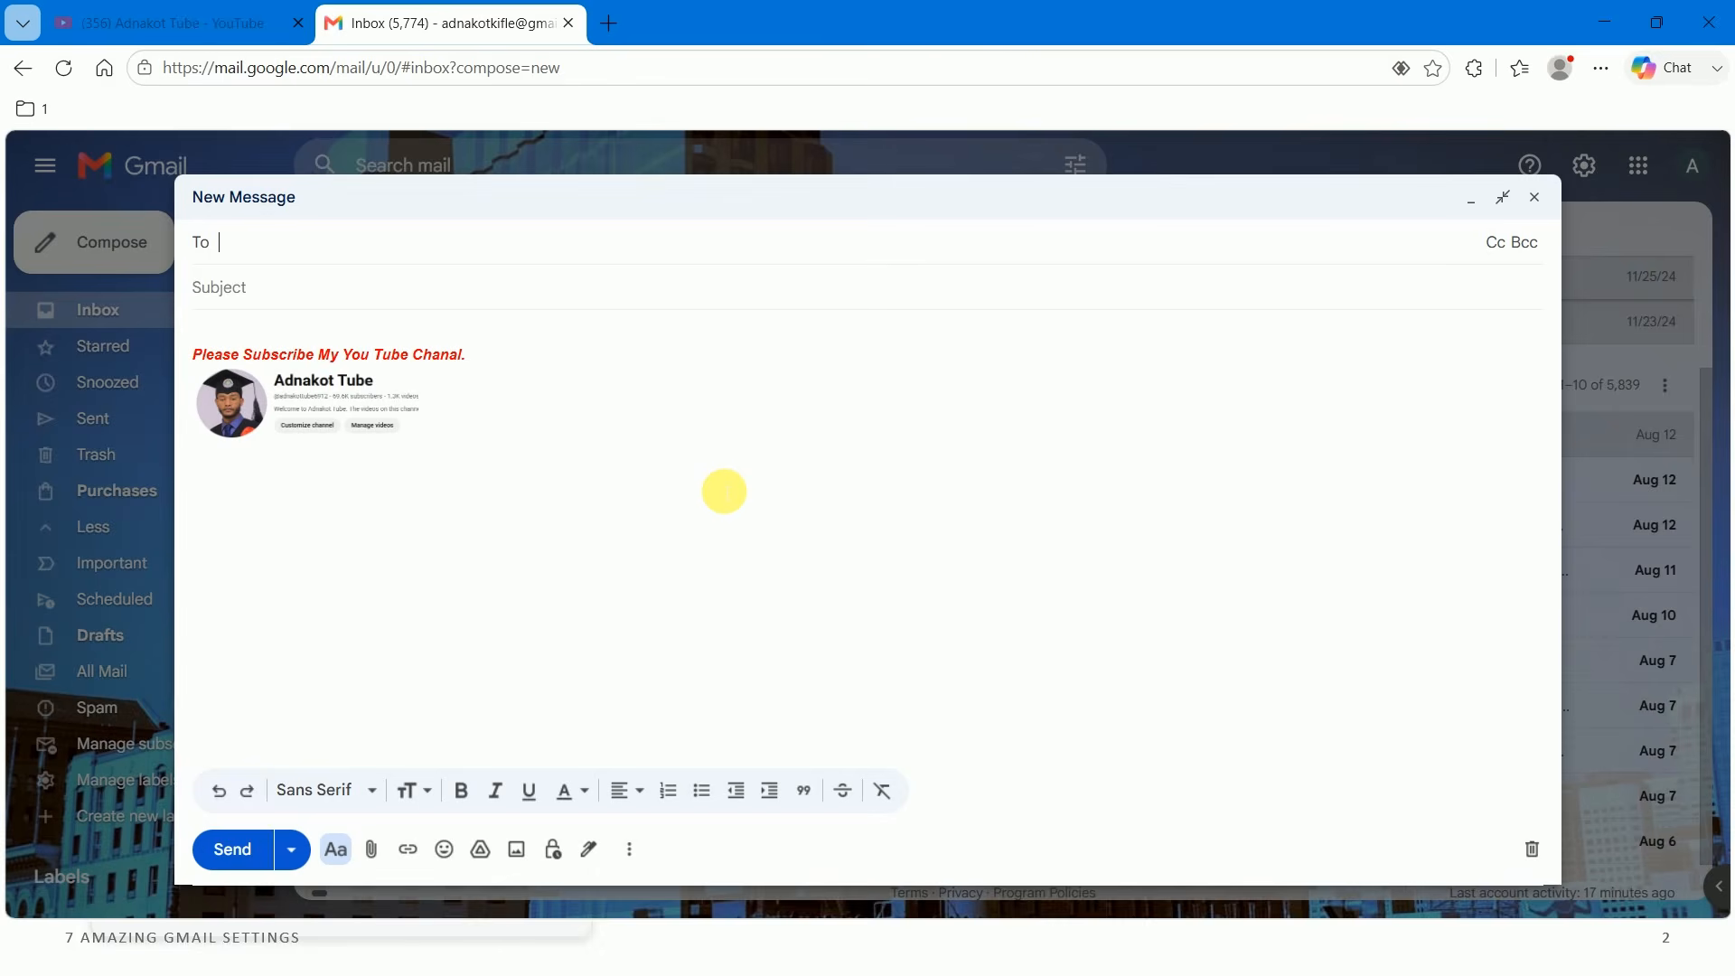
key(super+d)
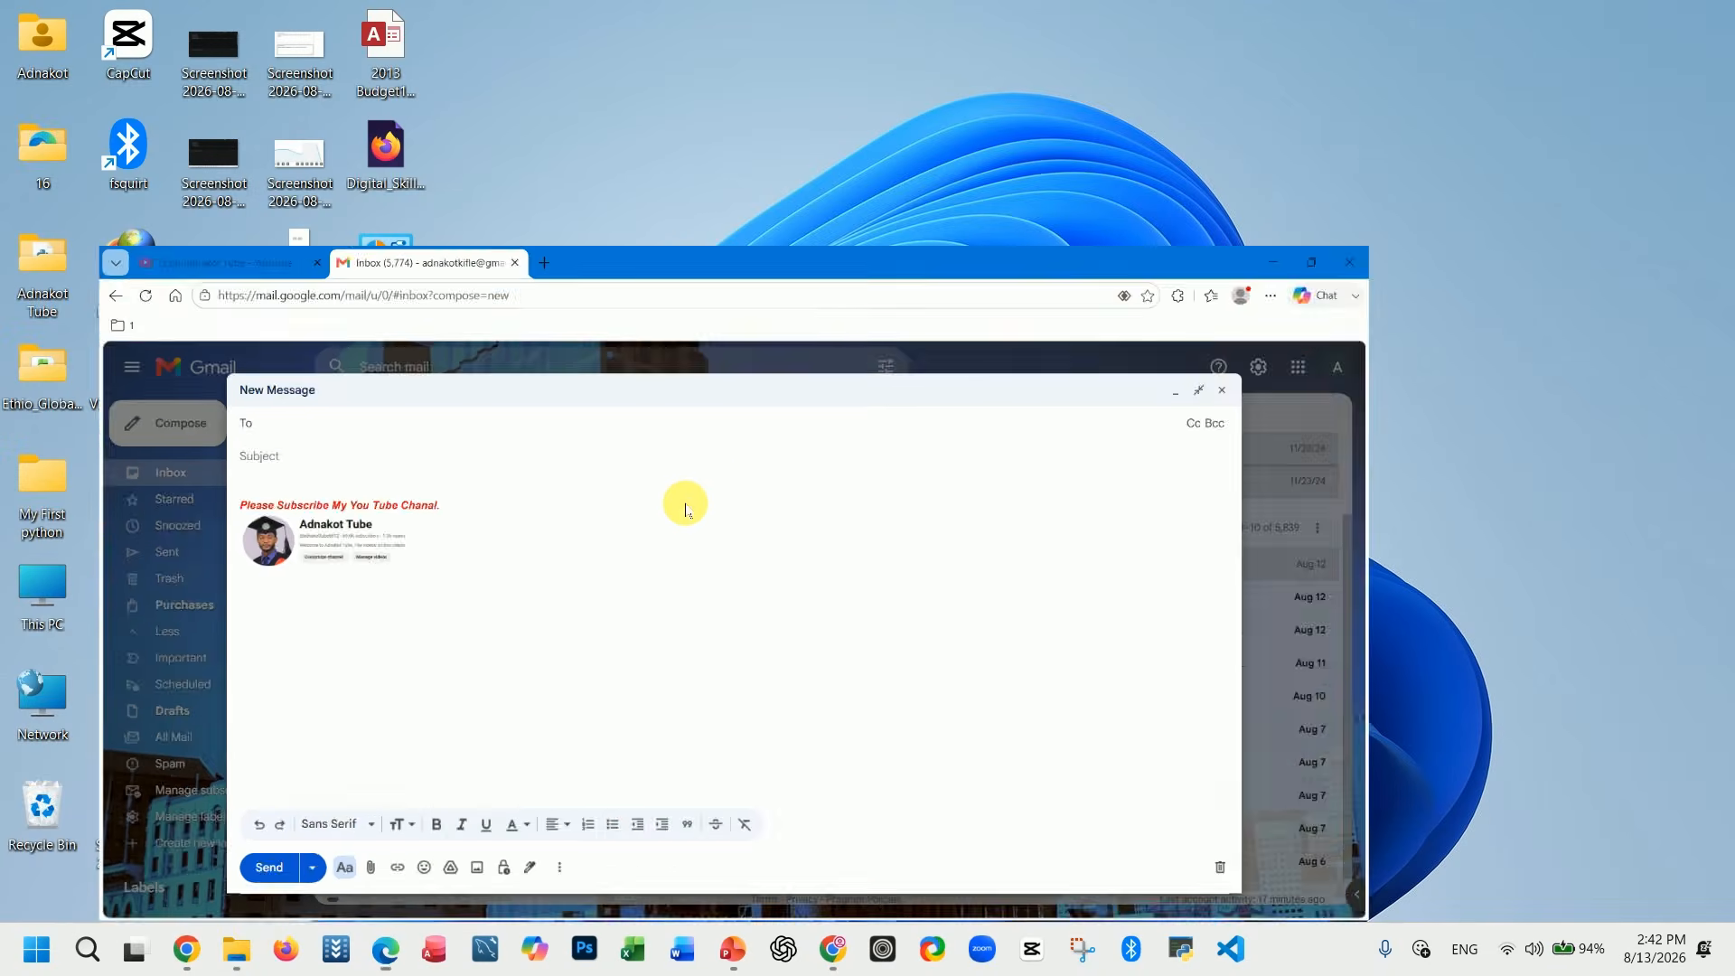
click(191, 951)
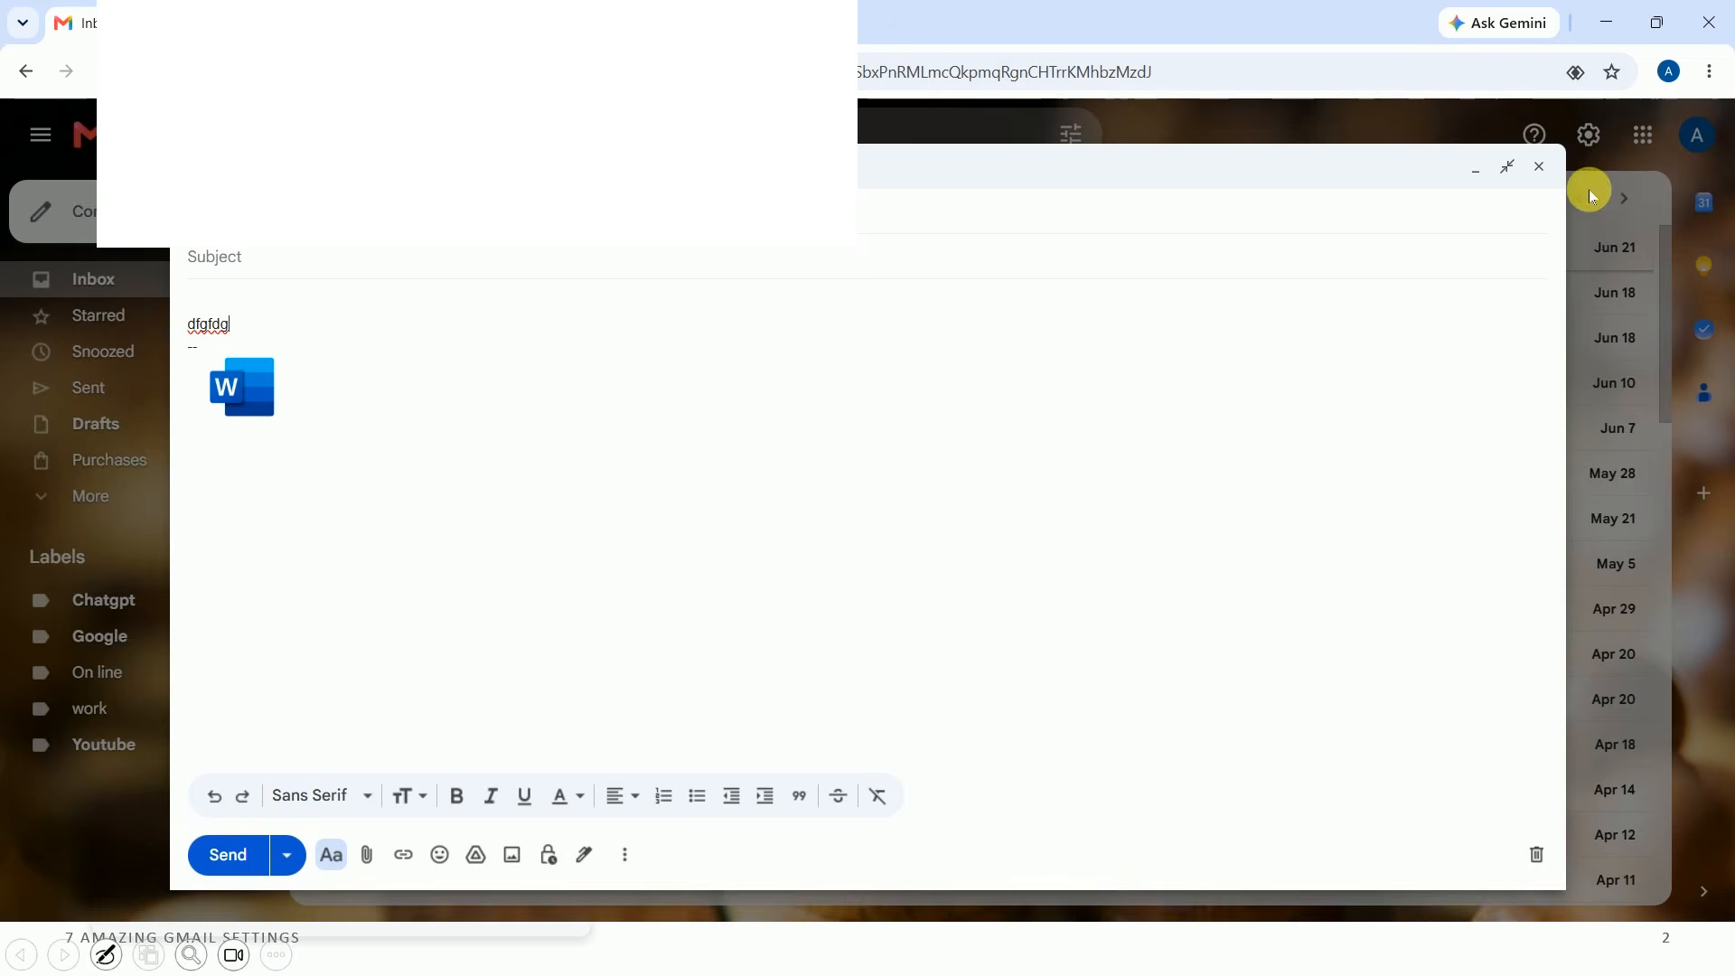
Close the restored draft and compose a new full-screen email to the suggested contact with the body text "dfdsgdgdf dfgdfg dgfdgf dfgfgfg"
click(1540, 167)
click(135, 236)
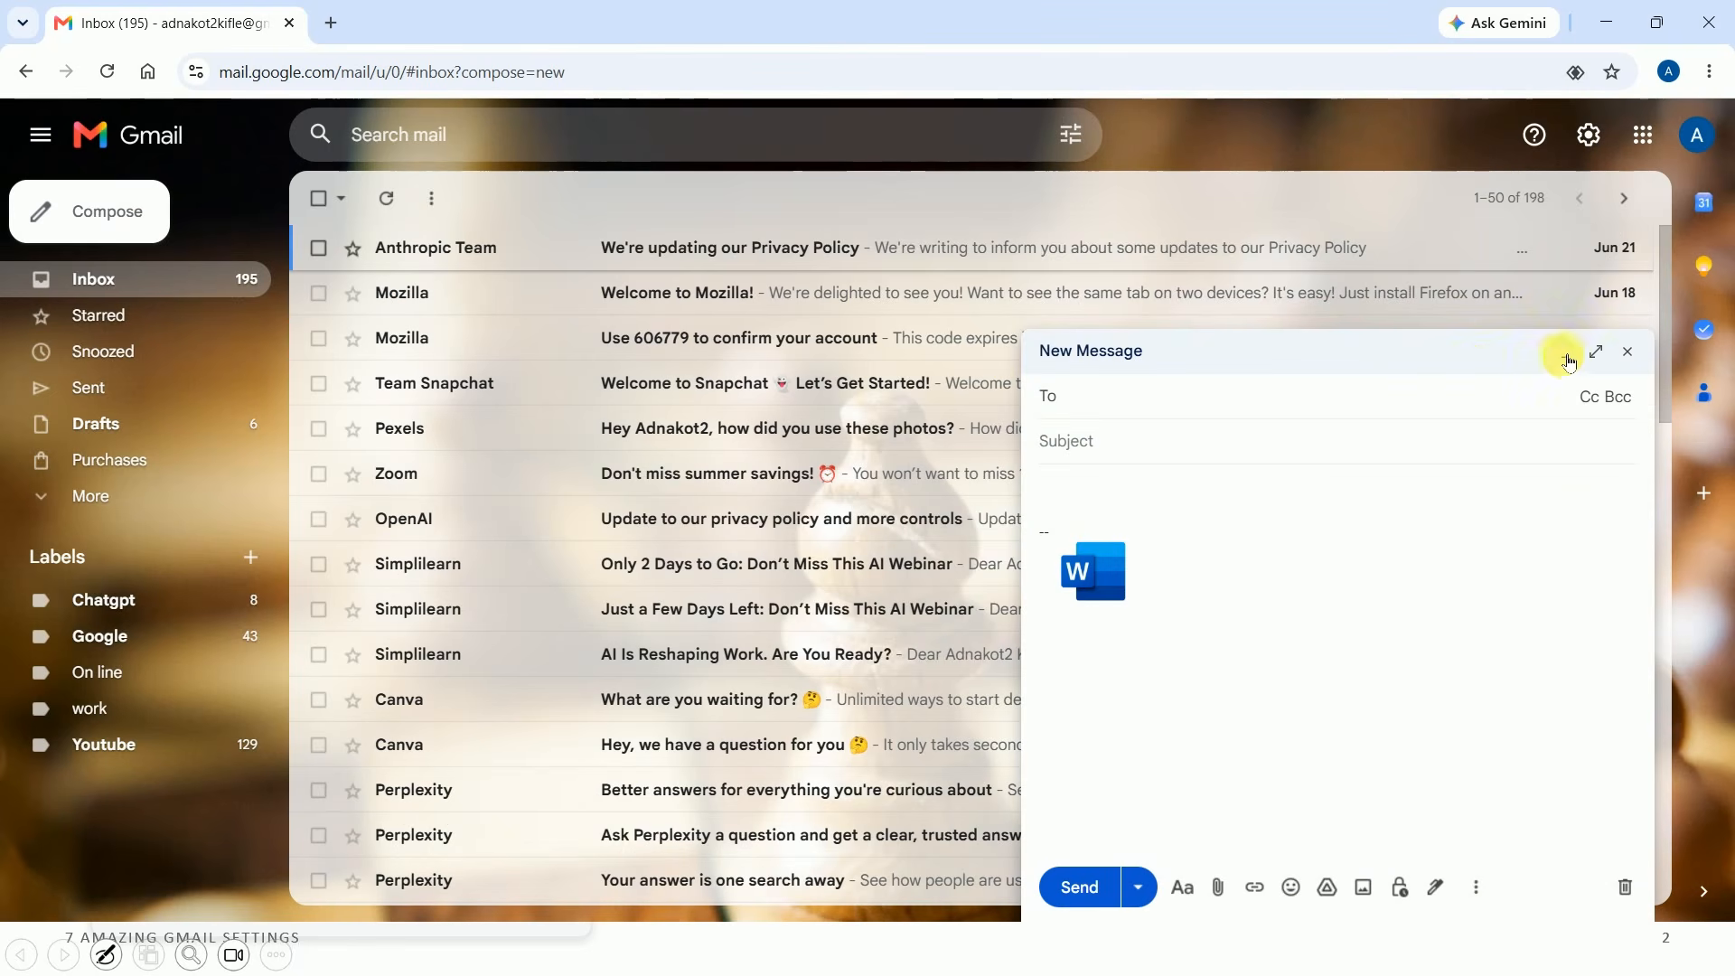
click(1596, 351)
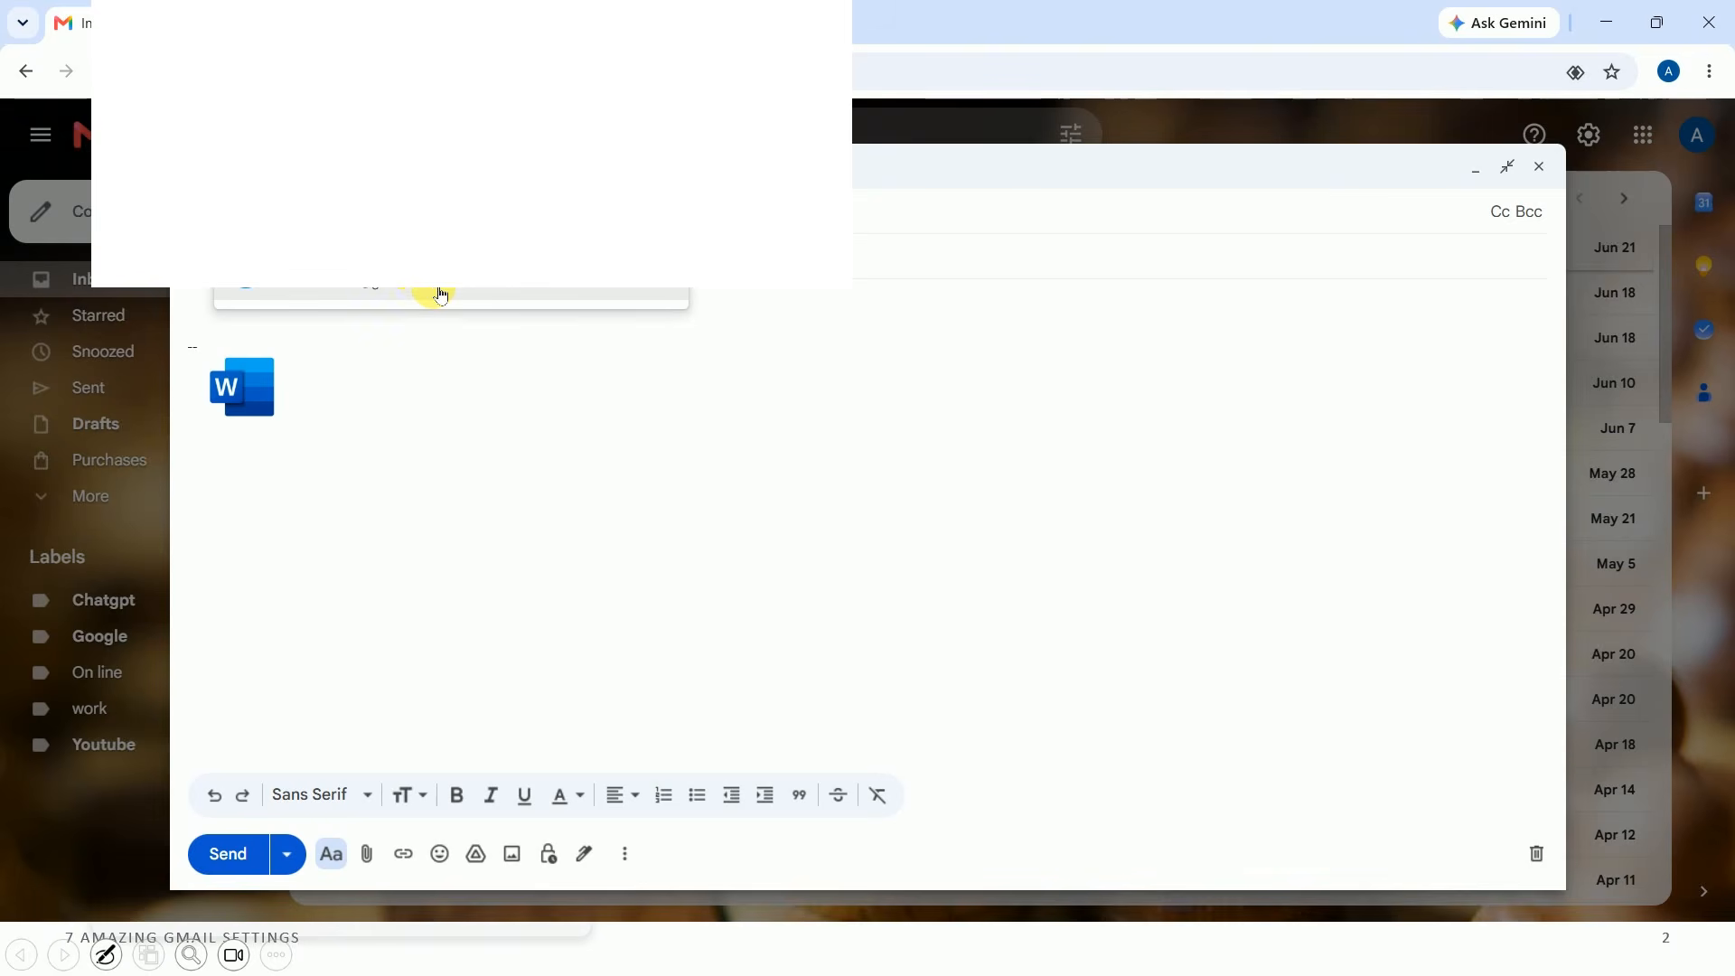
click(419, 287)
click(340, 343)
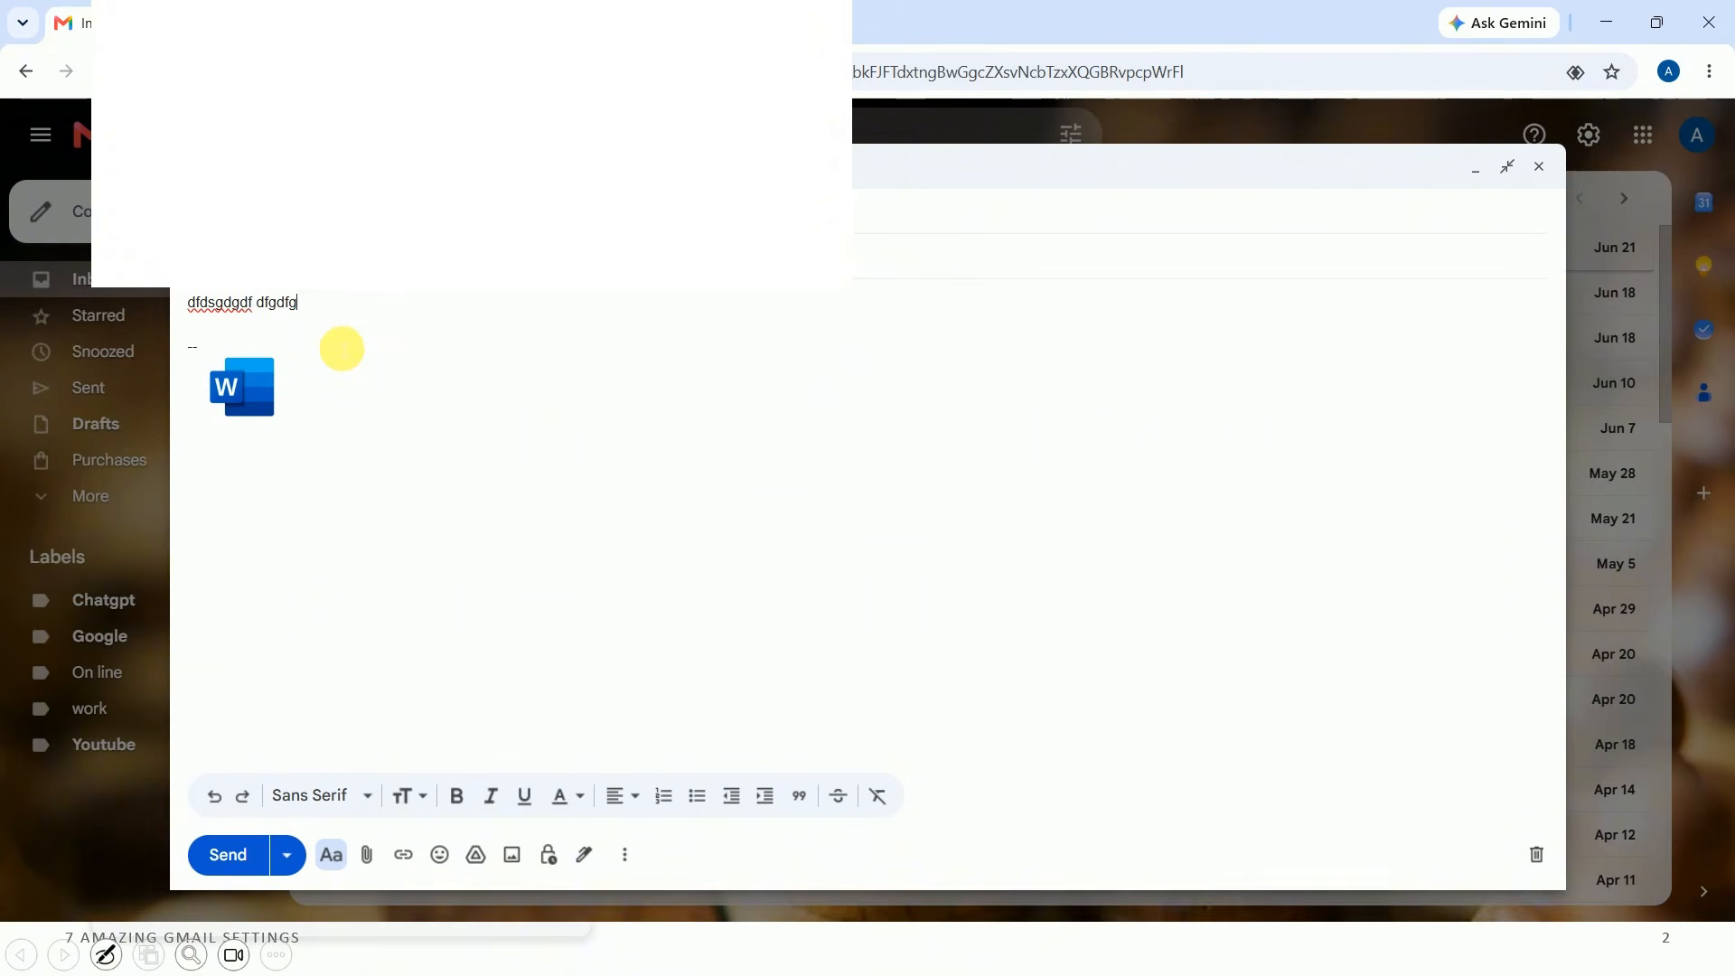
text(dfdsgdgdf dfgdfg dgfdgf d)
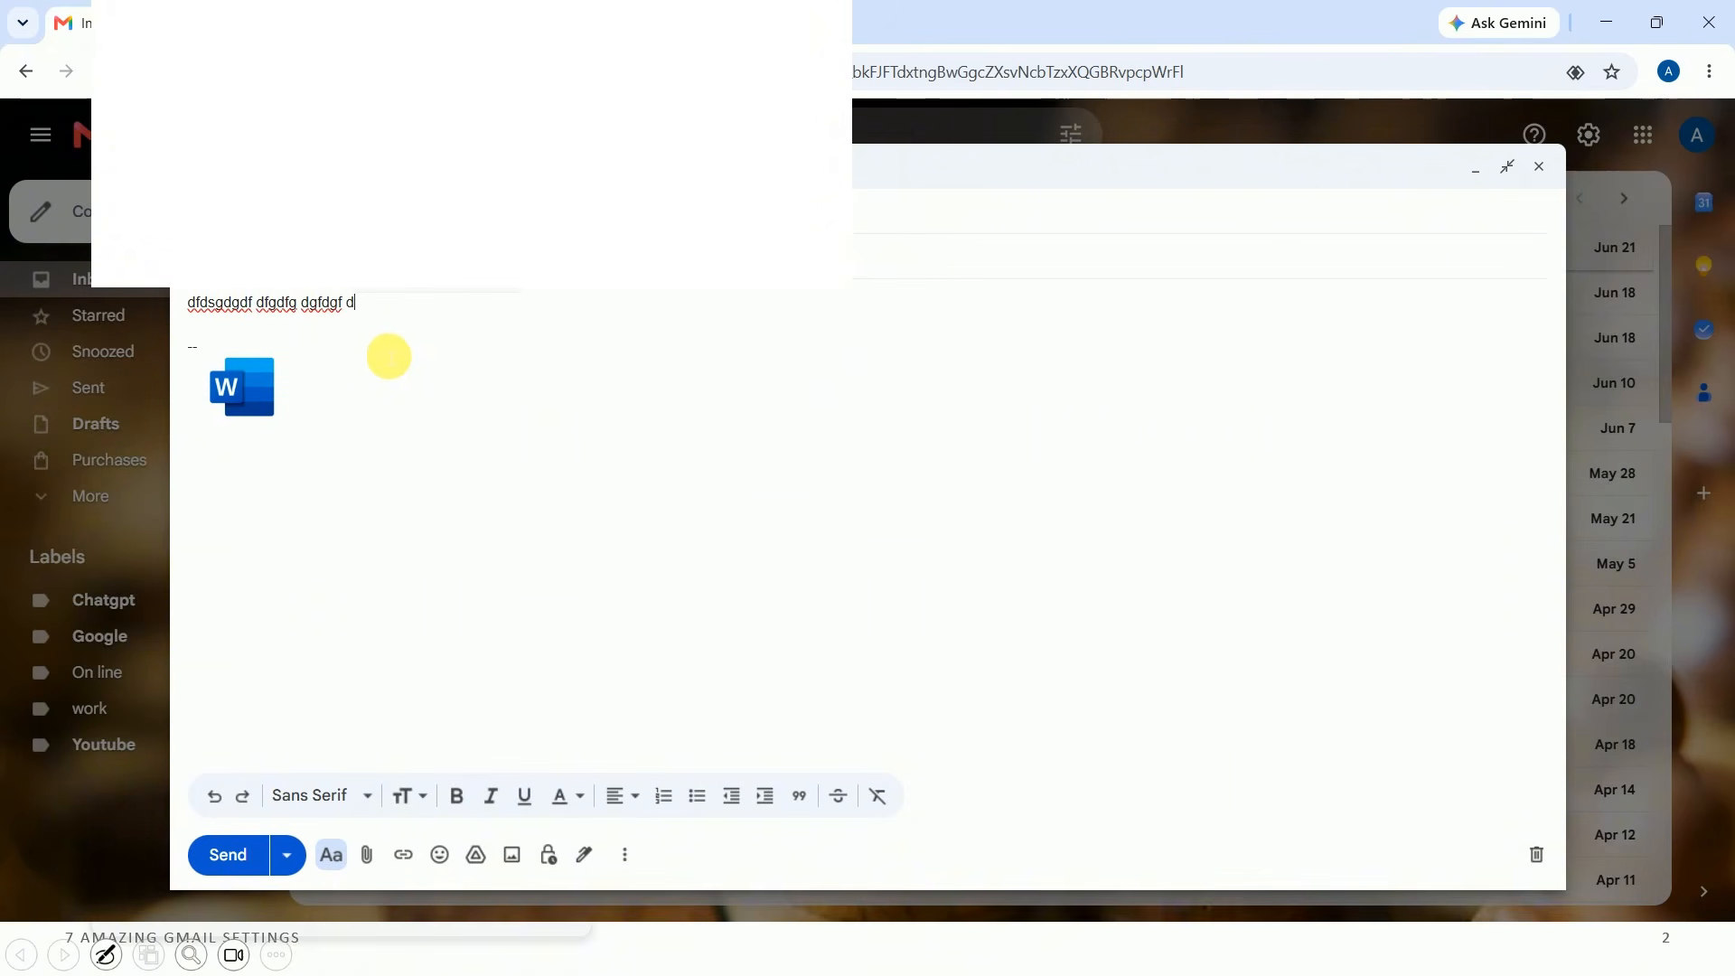
text(fgfgfg)
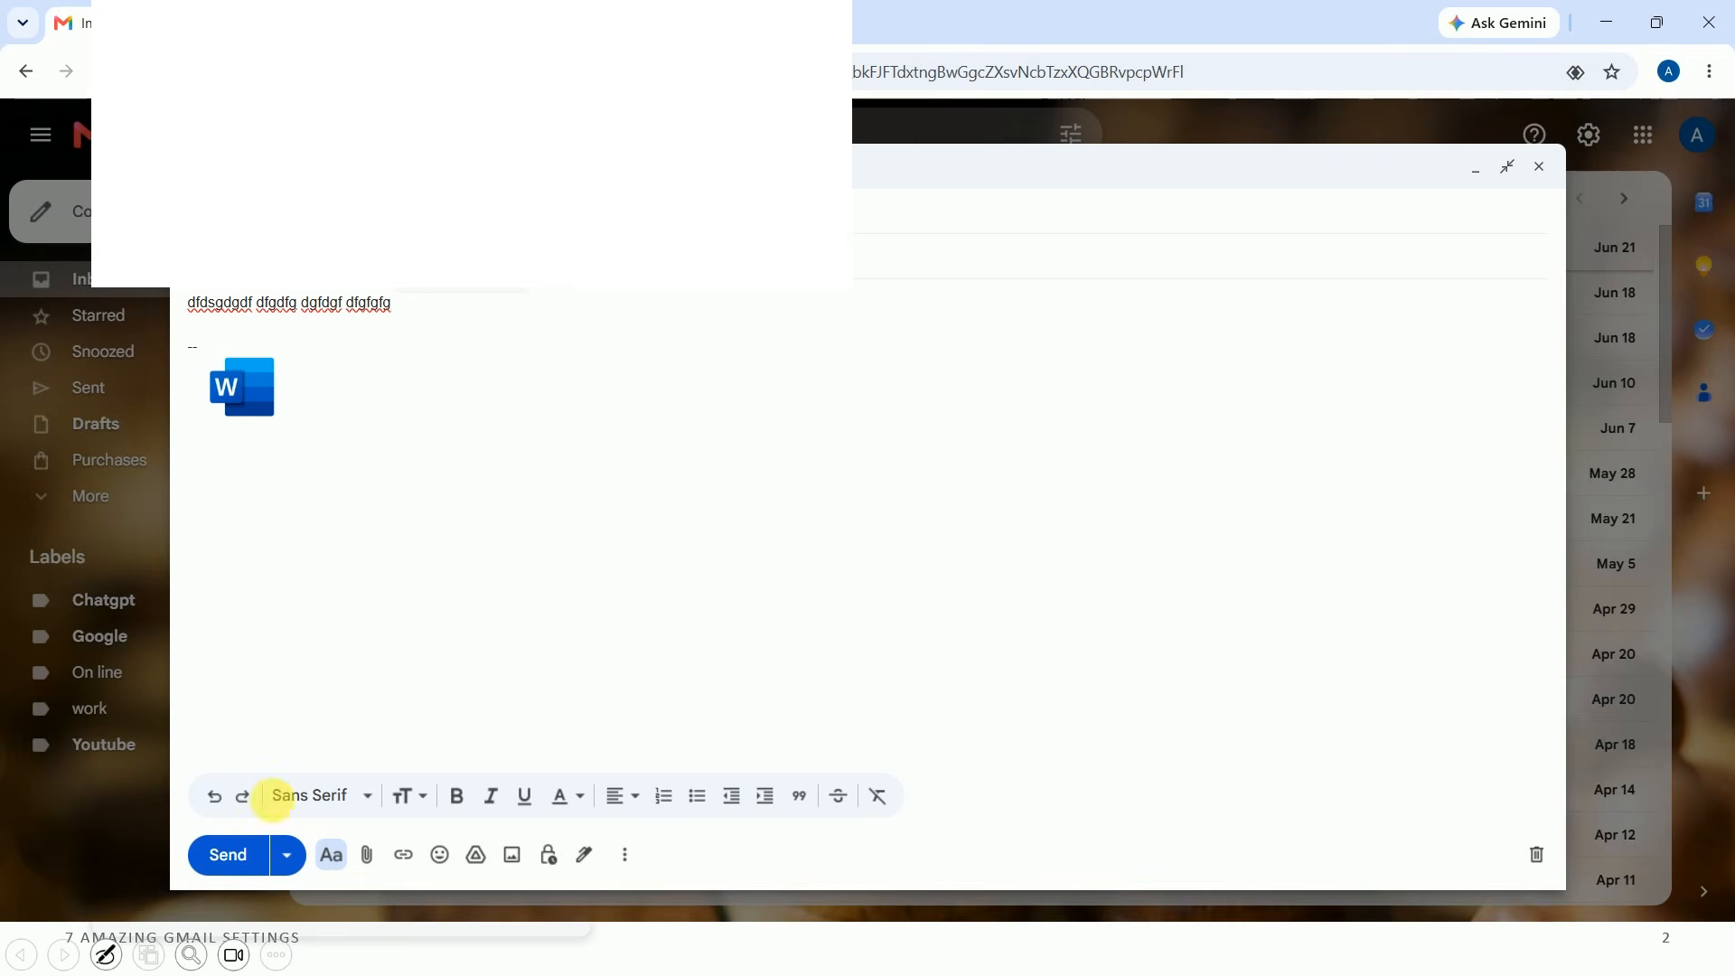
Open the Schedule send options for the email and view the custom date and time fields
click(290, 868)
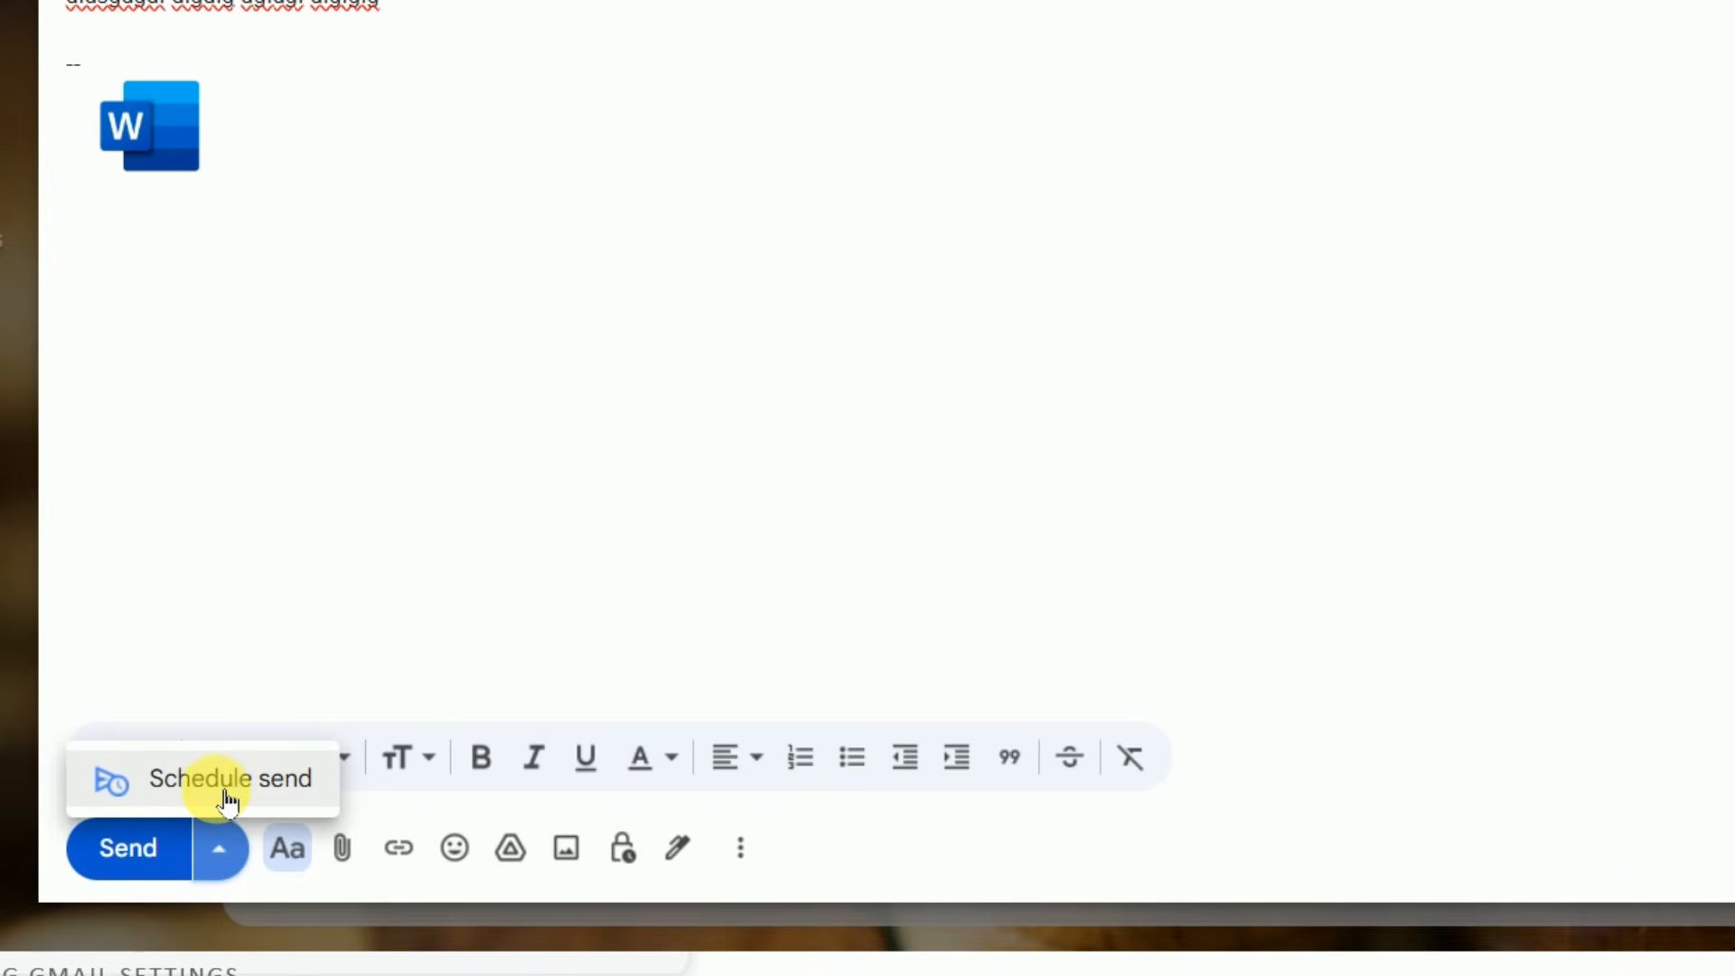
click(245, 779)
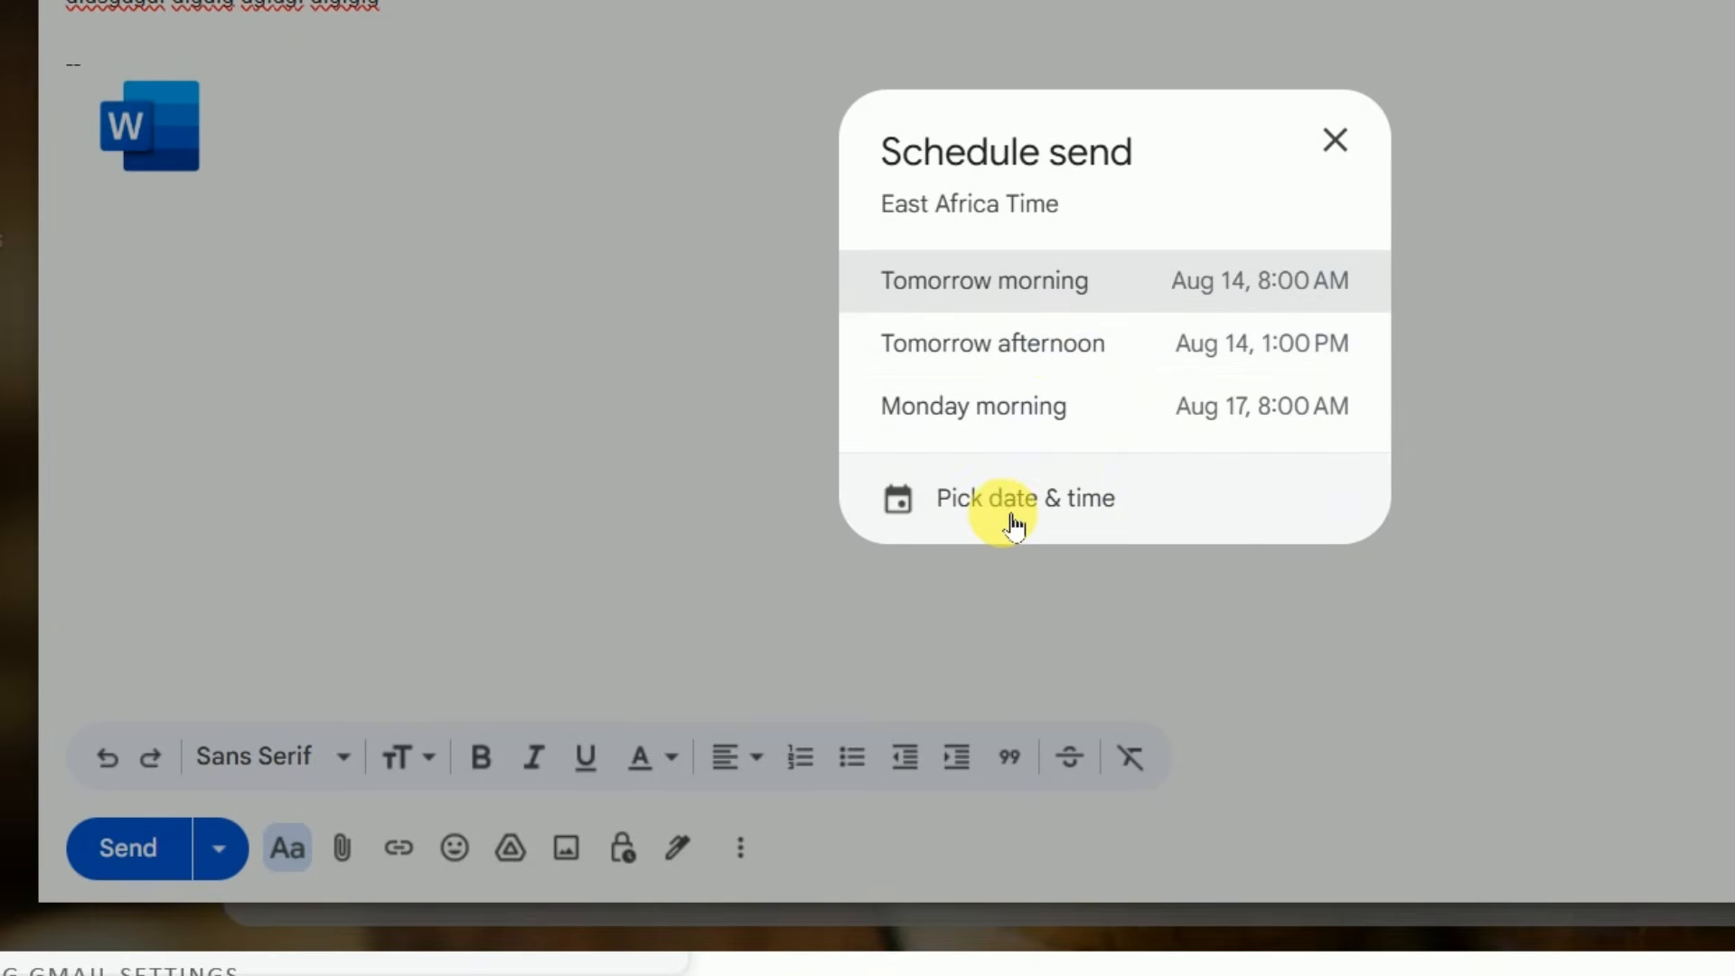
click(1041, 522)
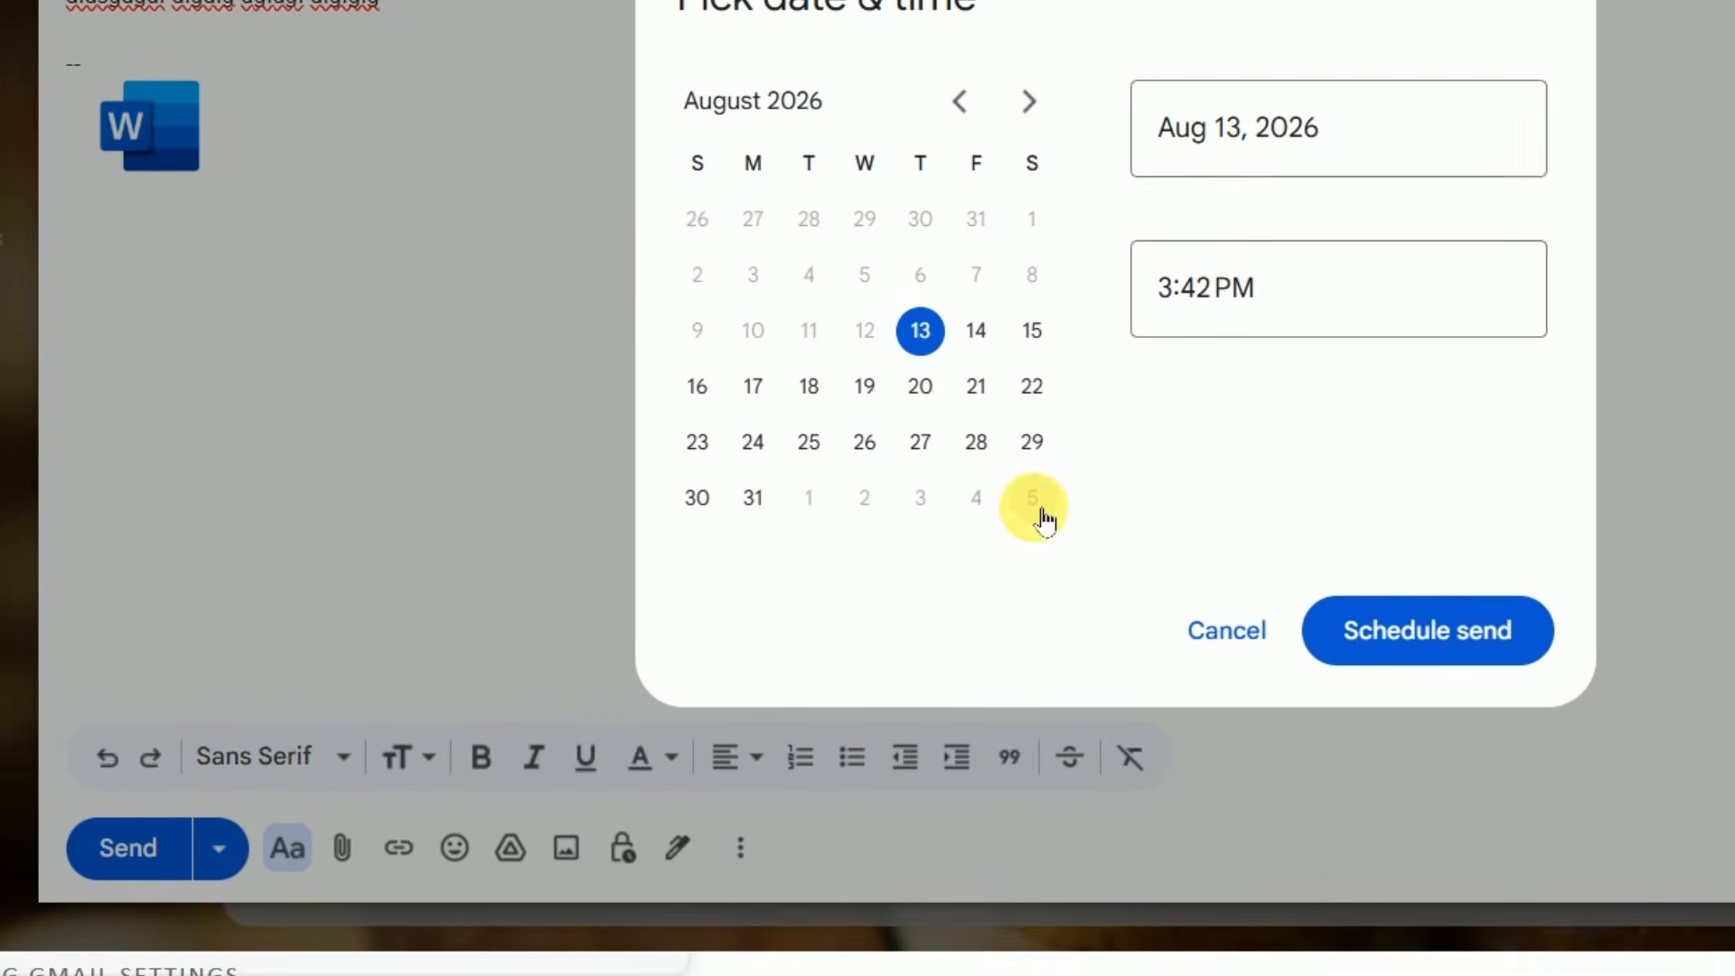
click(1243, 149)
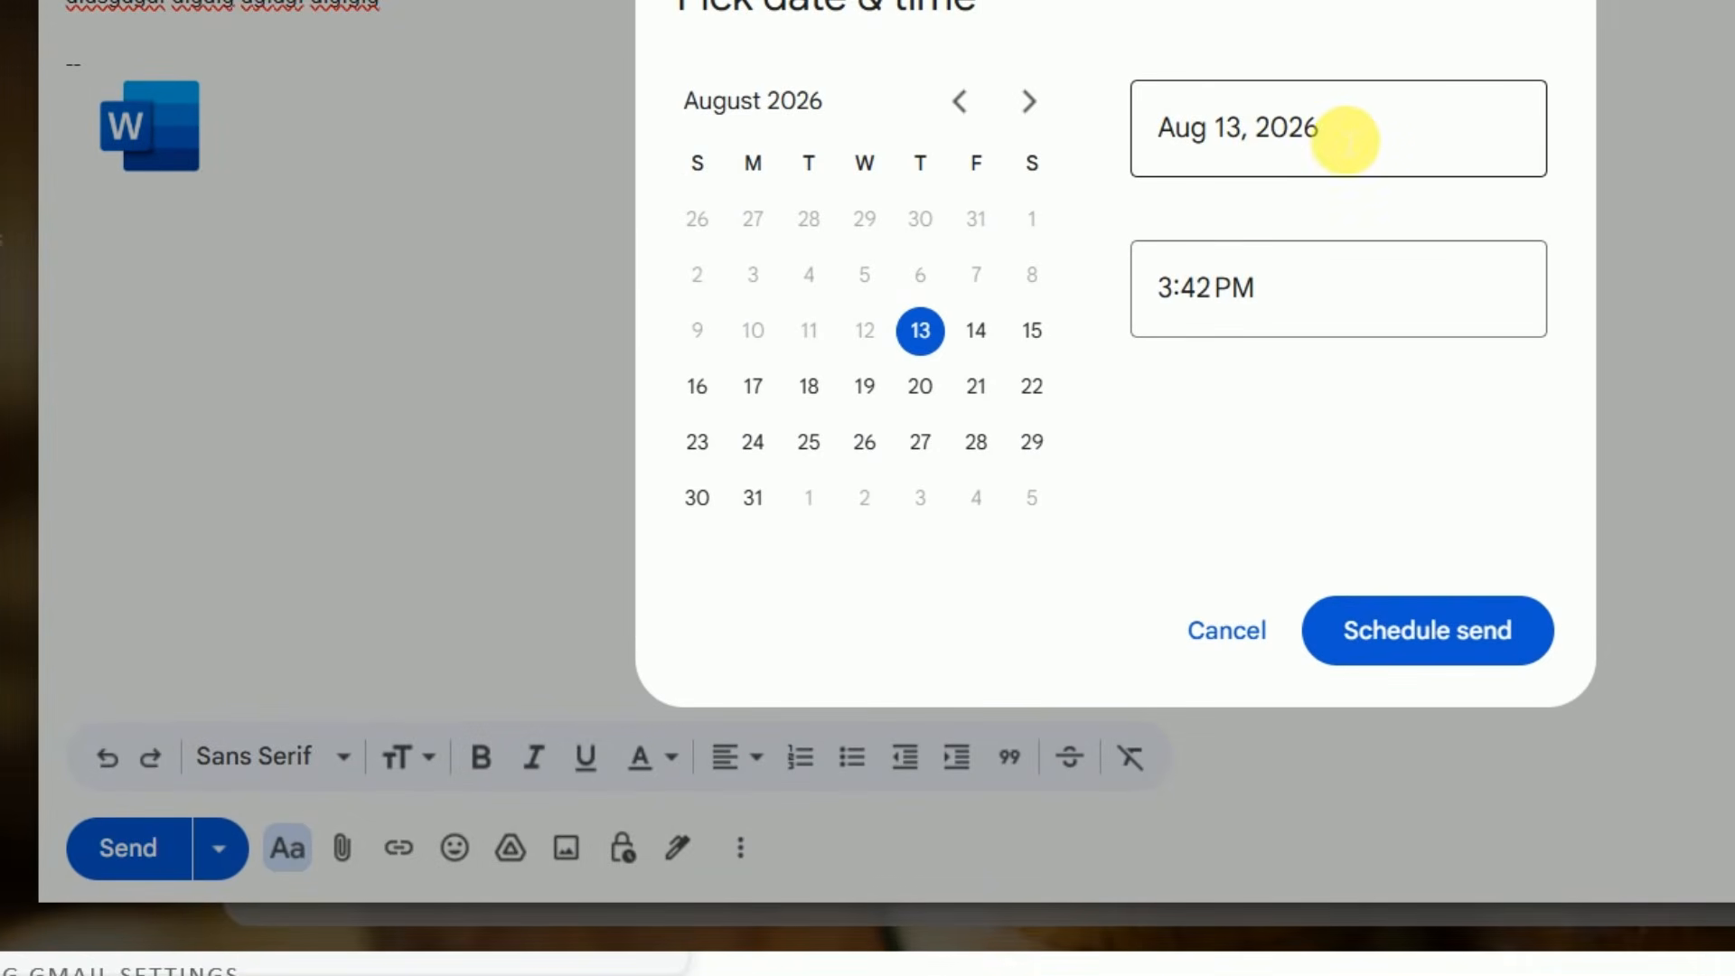
click(1299, 259)
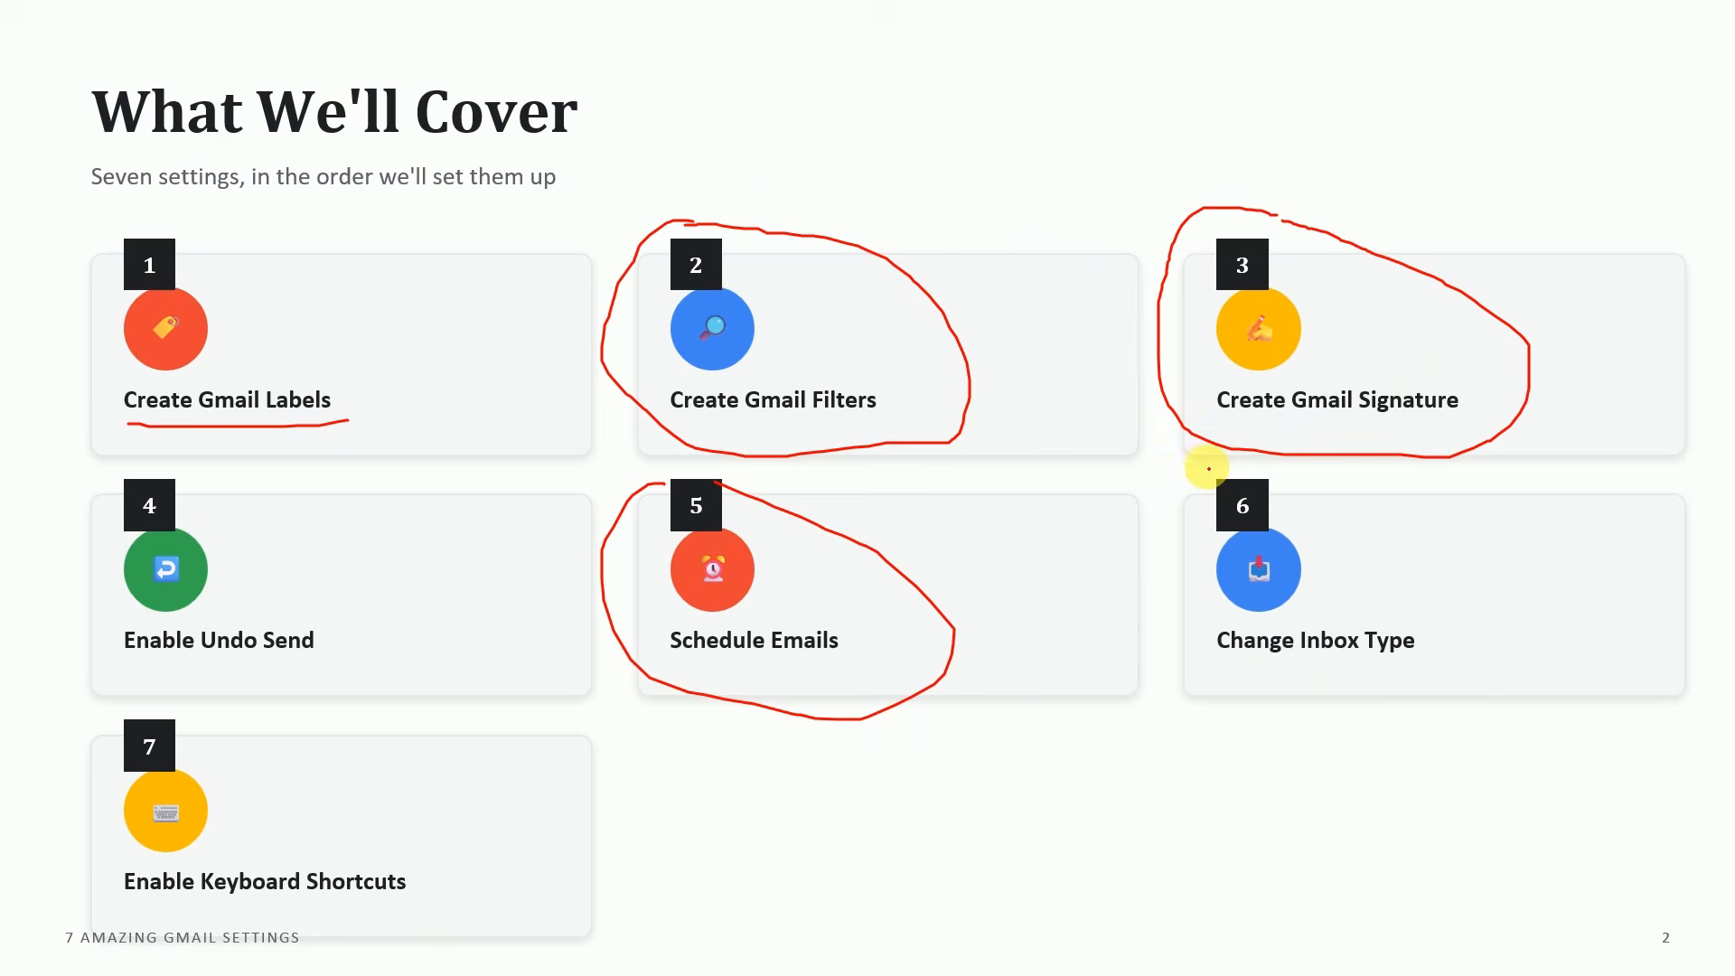
Circle "Change Inbox Type" on the overview slide, and close the unsent draft in Gmail to return to the inbox
mouse_move(1208, 468)
mouse_down()
mouse_move(1162, 496)
mouse_move(1162, 632)
mouse_move(1266, 705)
mouse_move(1519, 683)
mouse_move(1425, 534)
mouse_move(1312, 482)
mouse_move(1218, 466)
mouse_up()
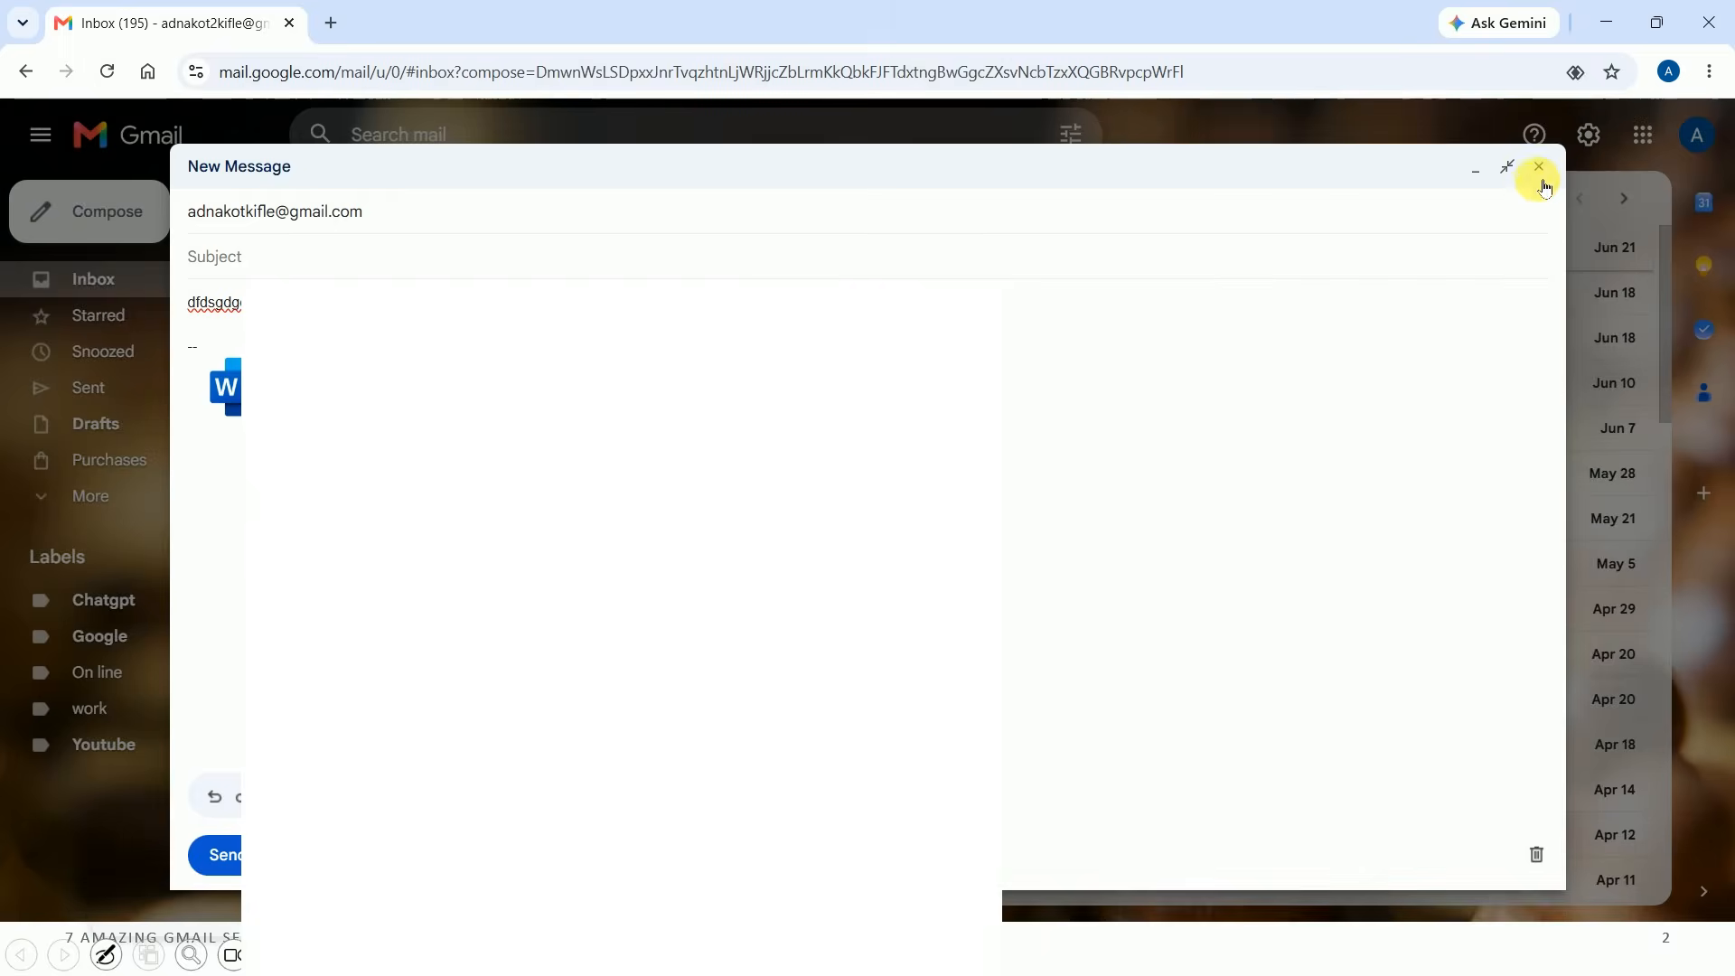
click(1539, 168)
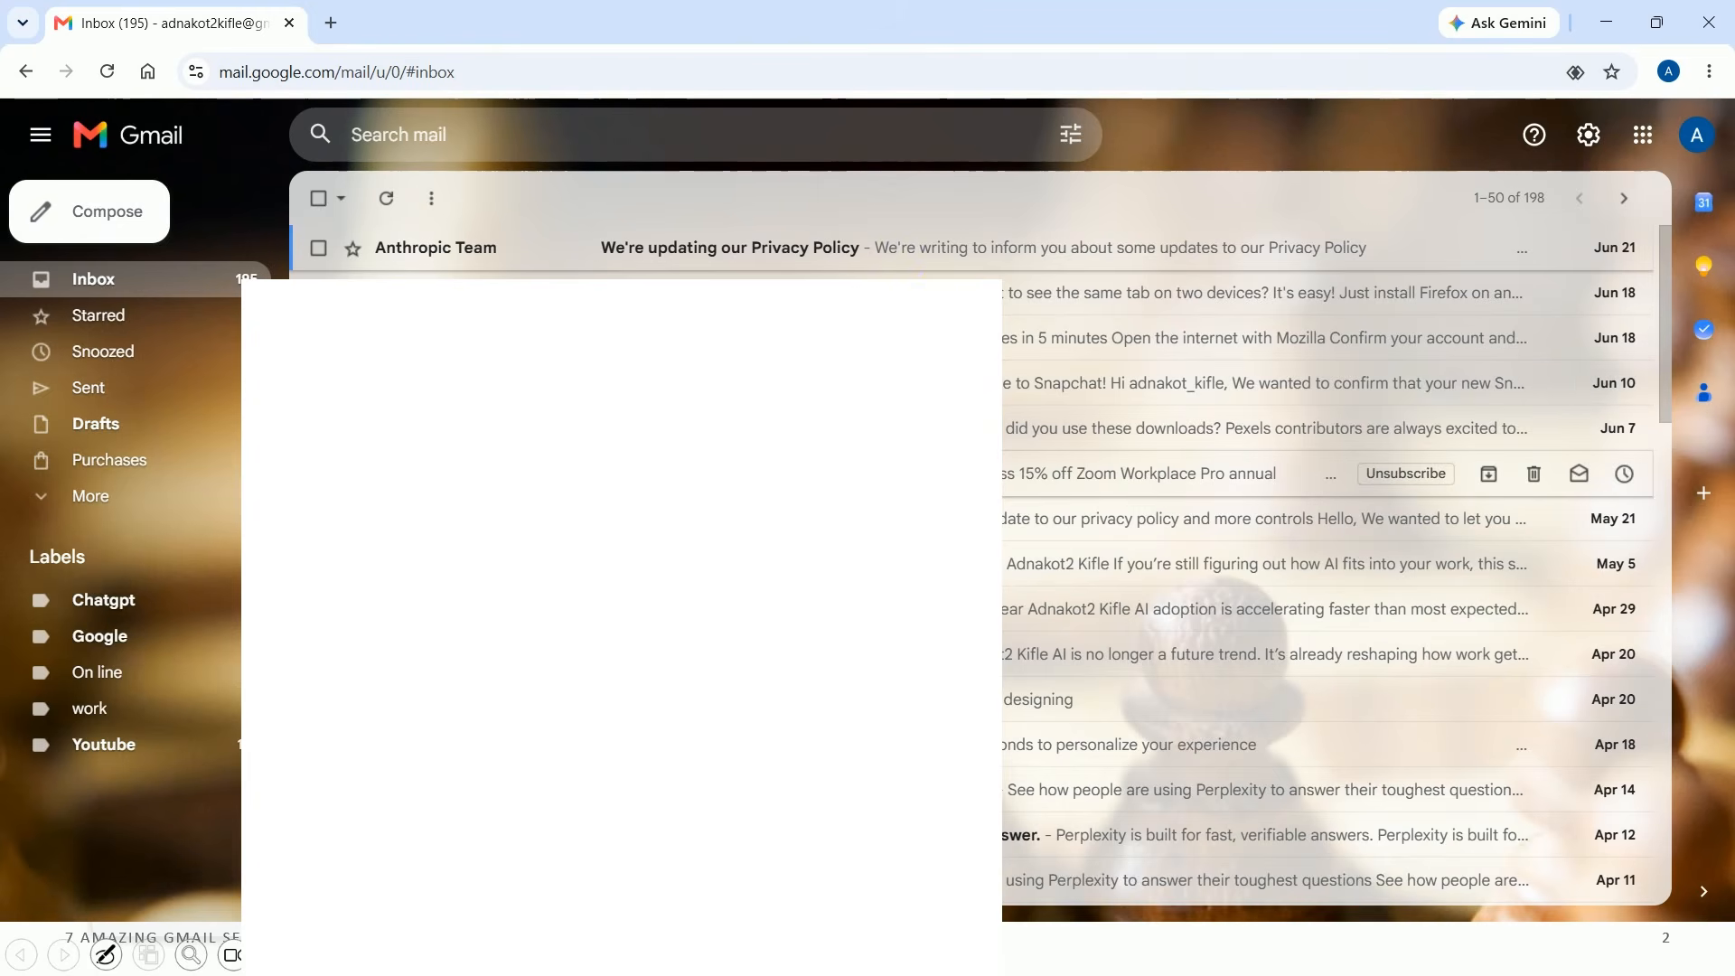
scroll(991, 565, down, 12)
scroll(991, 496, up, 10)
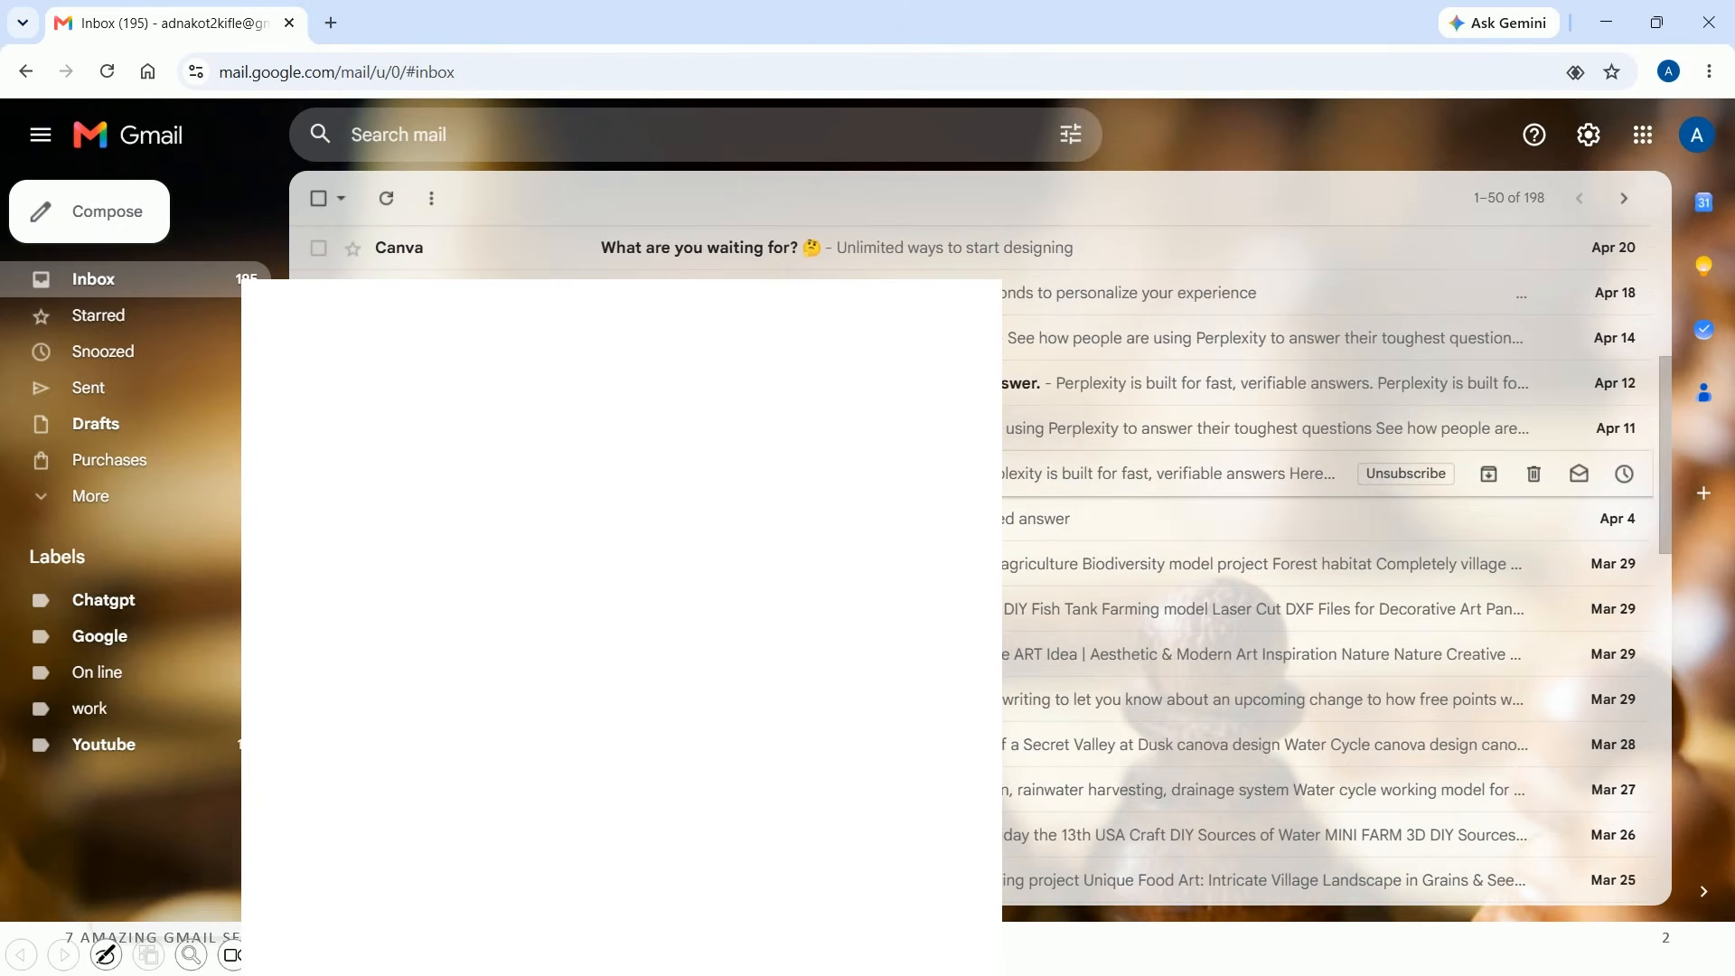
scroll(990, 314, down, 1)
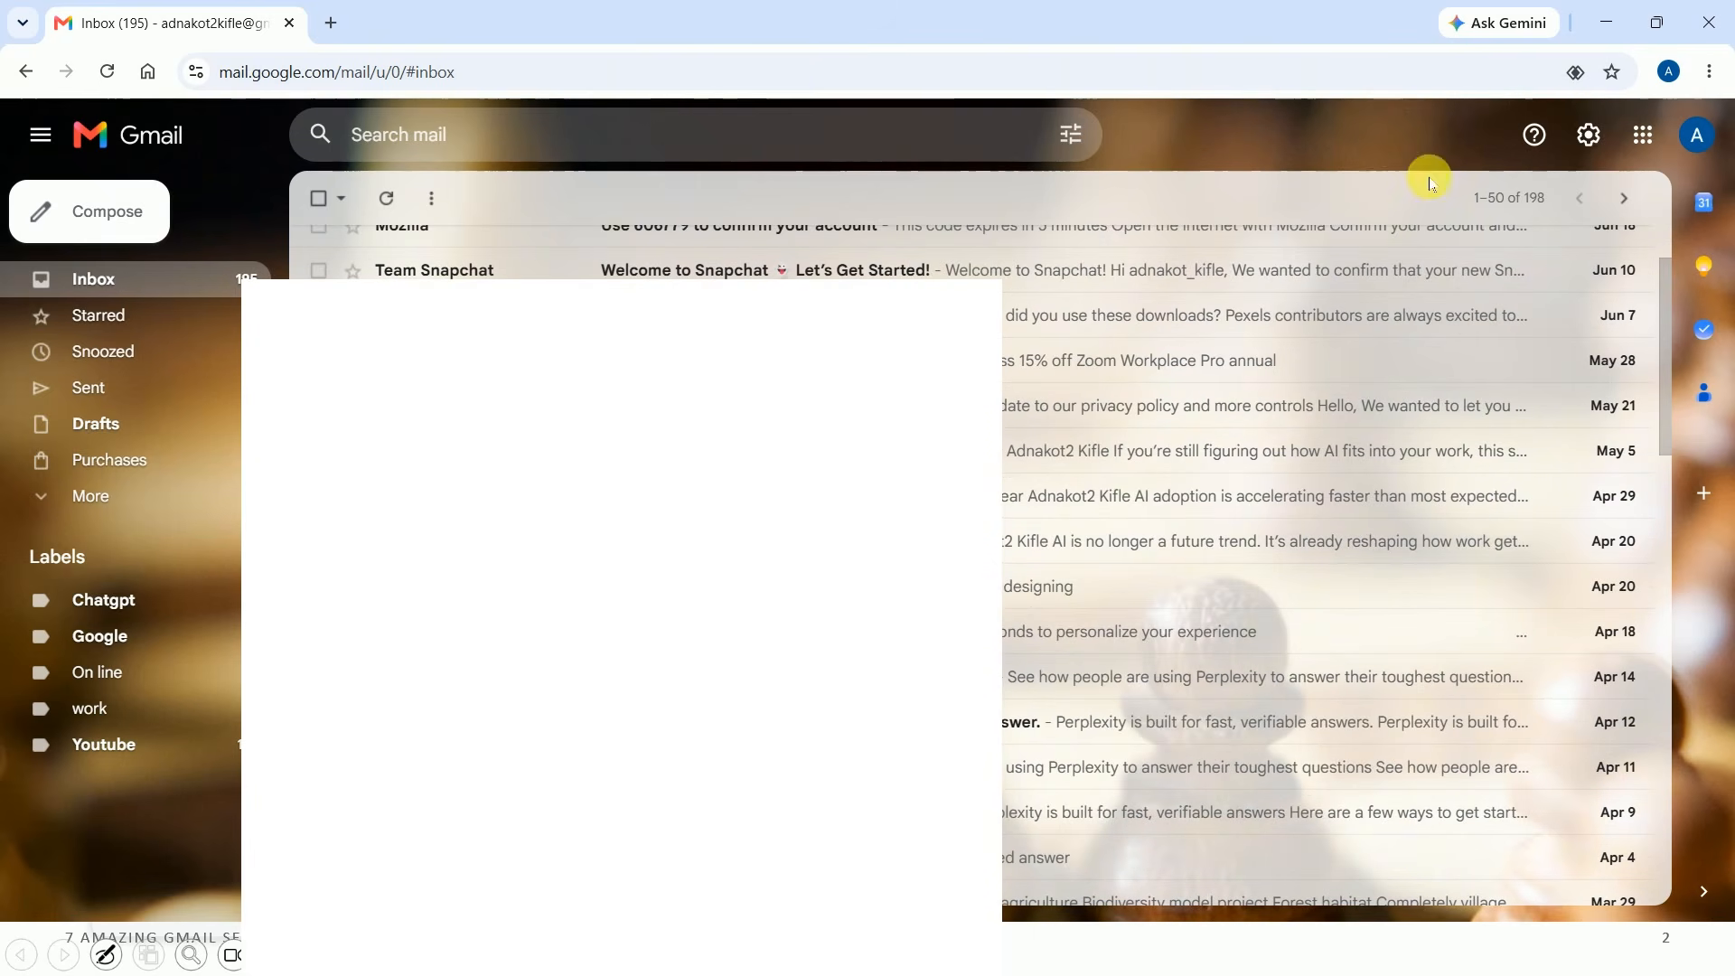
Open the inbox settings and set the inbox type to Unread first
click(1591, 138)
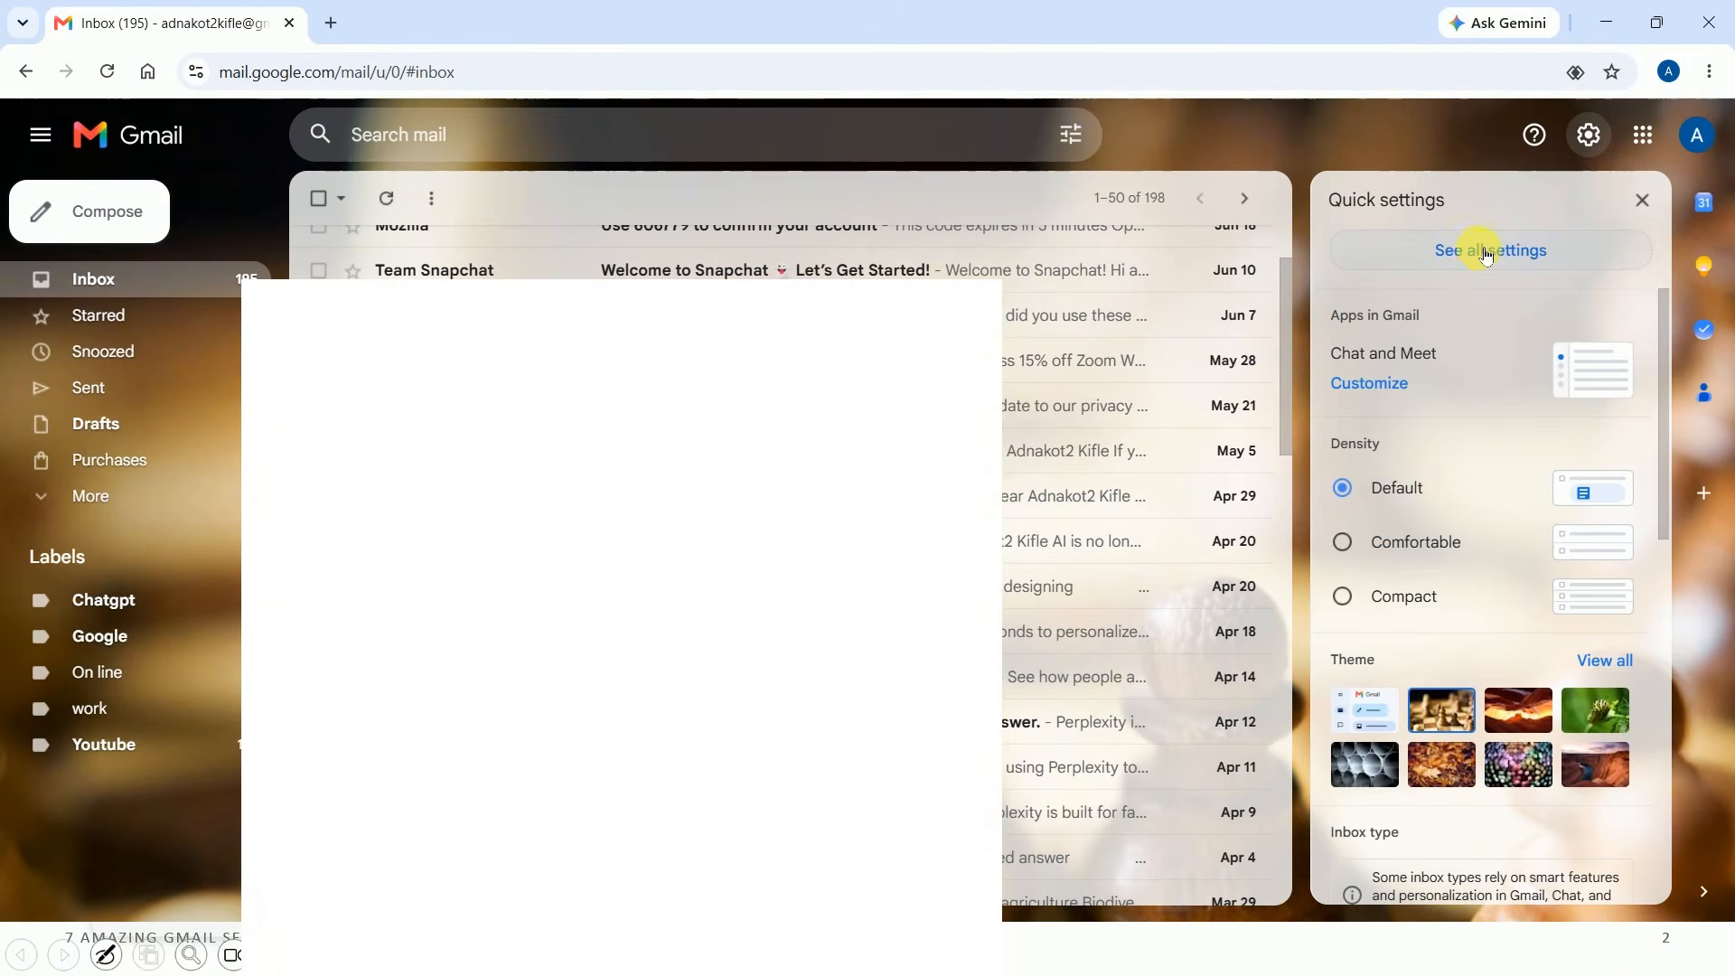
click(1482, 252)
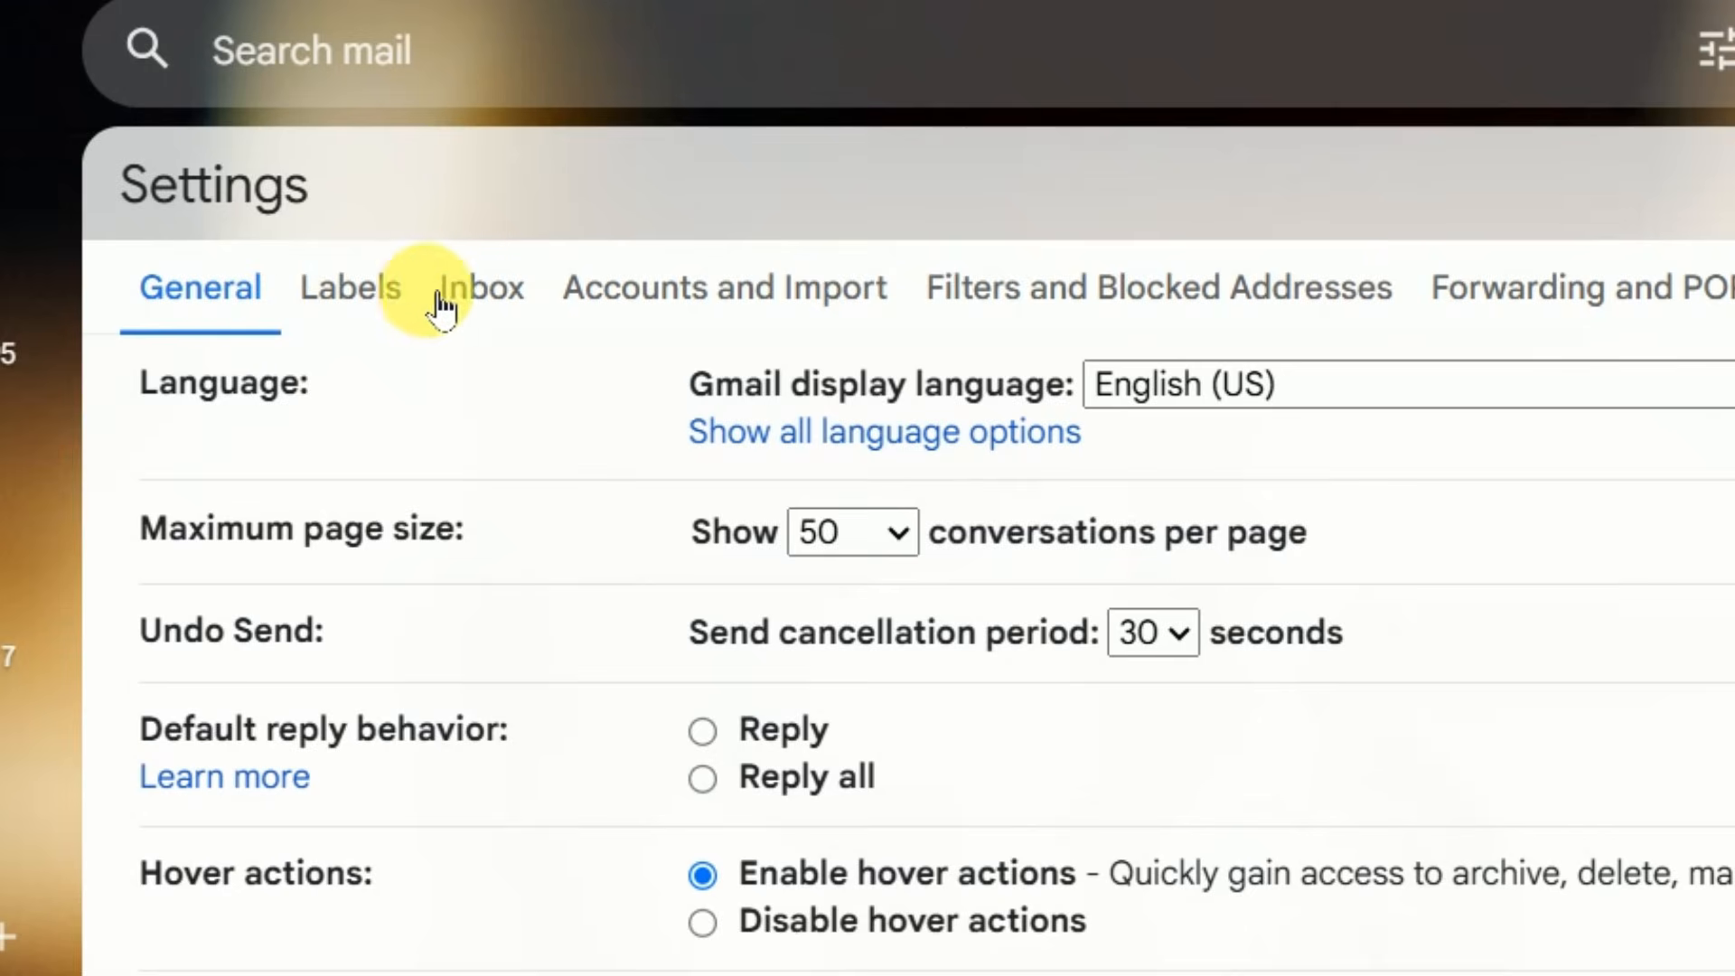
click(482, 302)
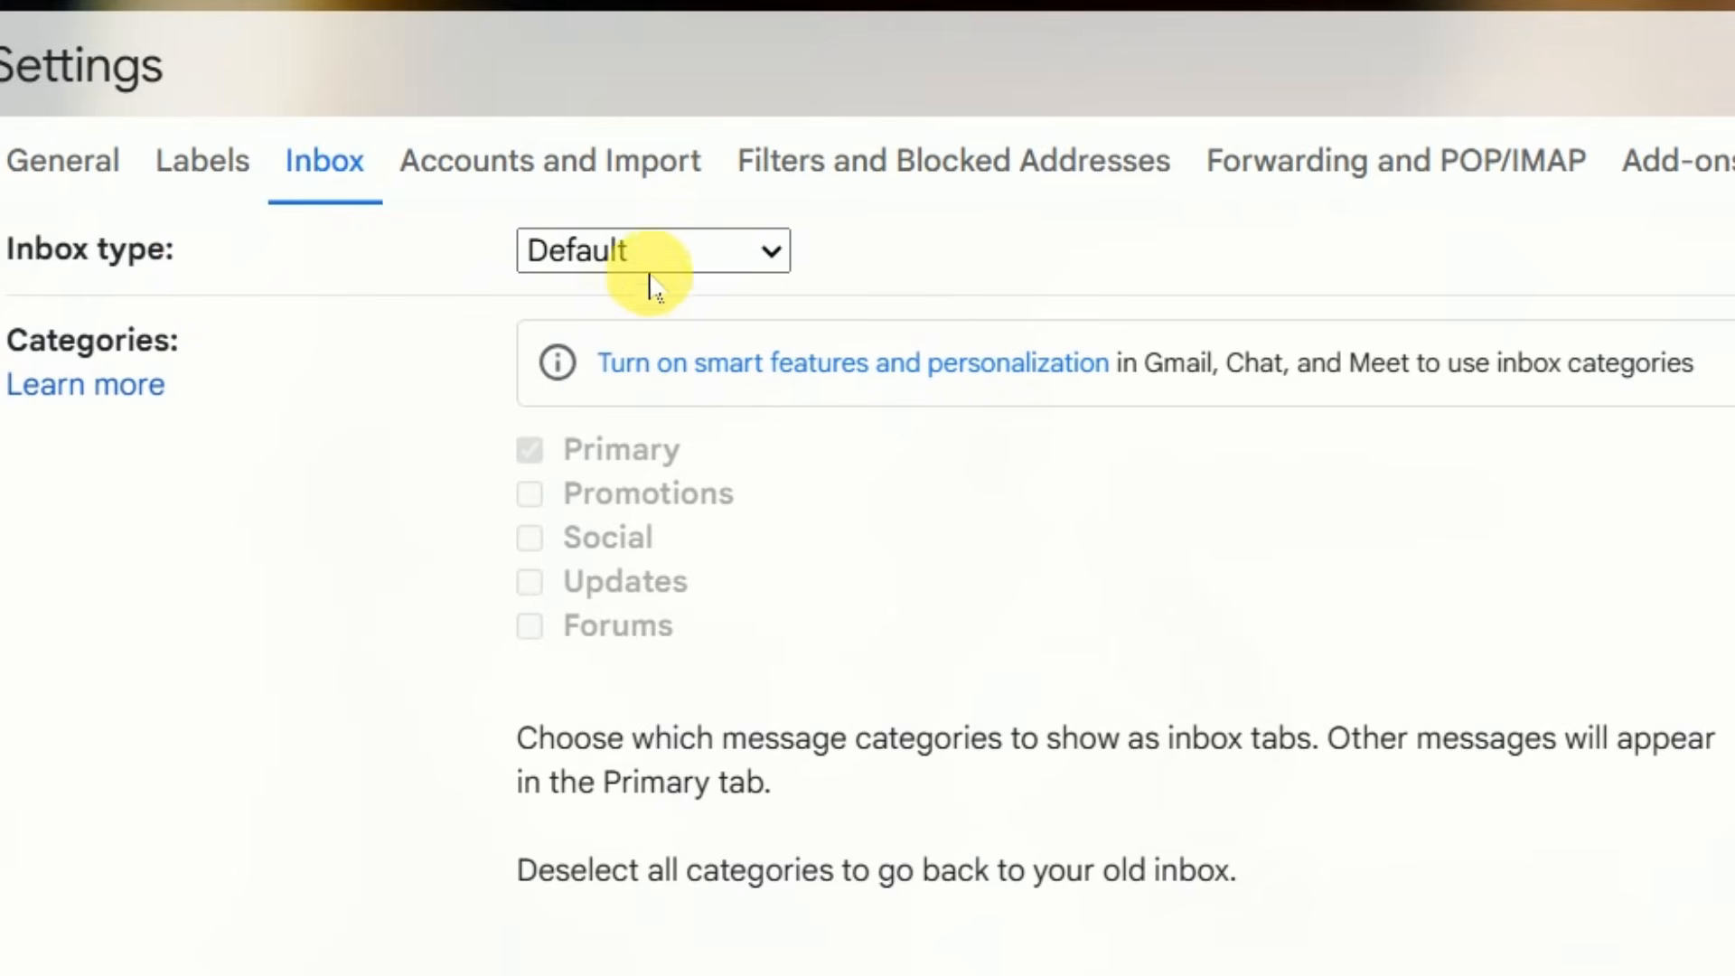
click(767, 271)
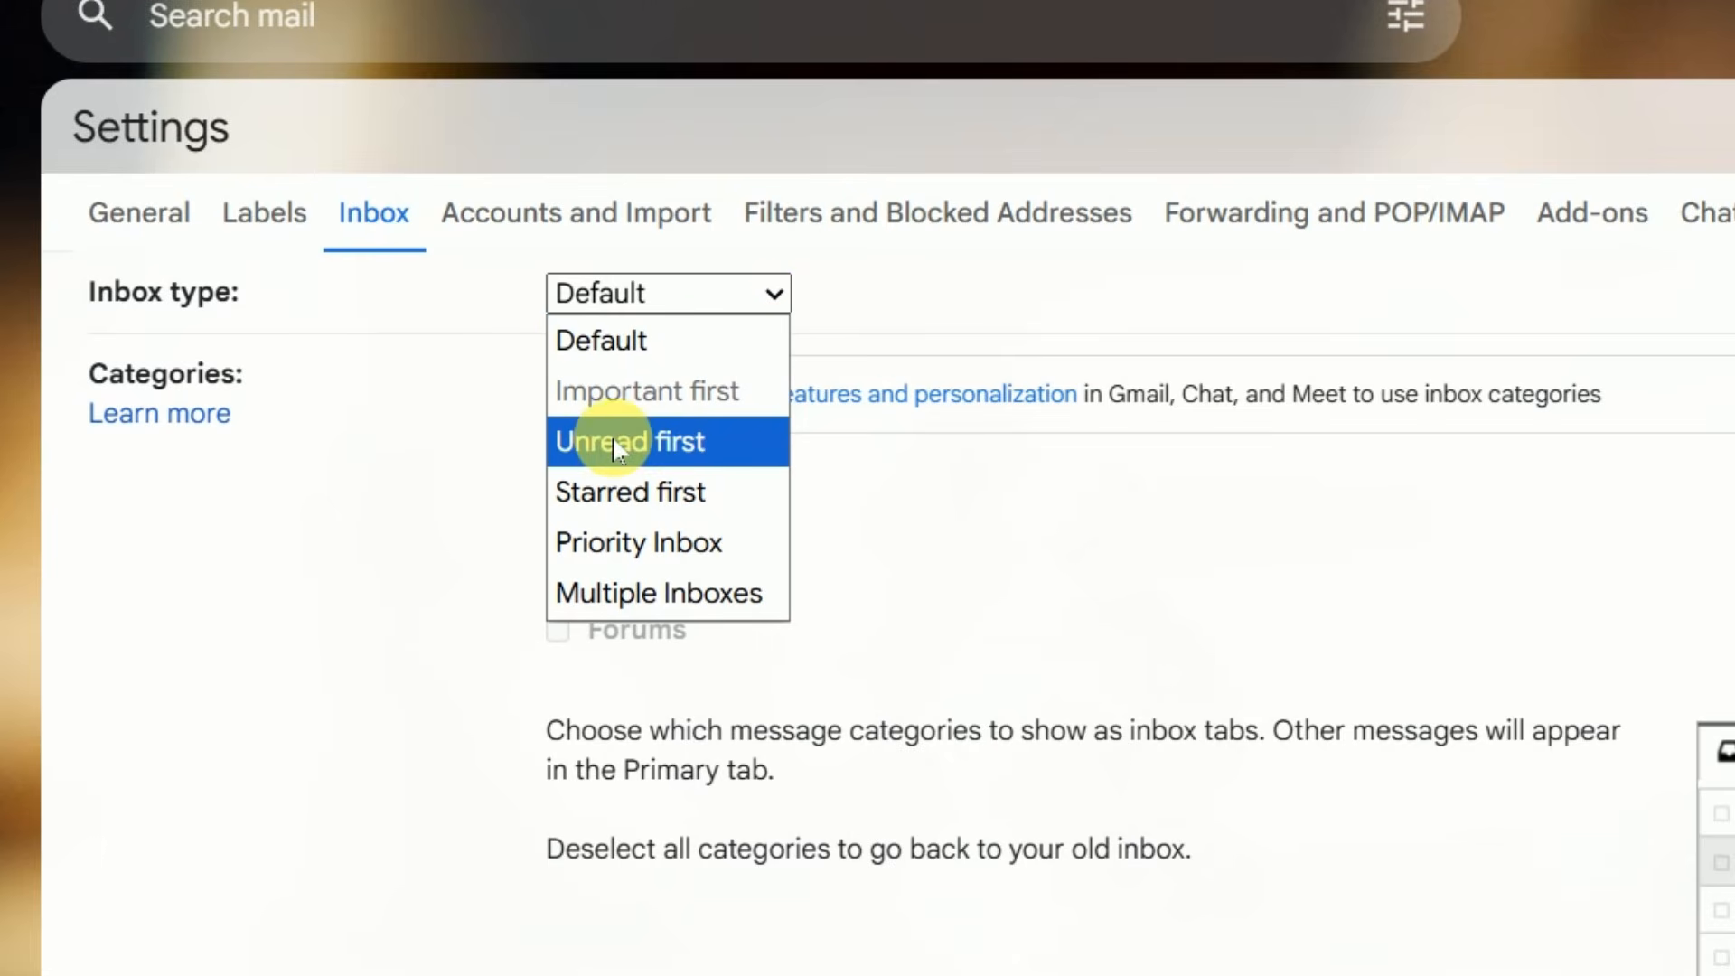
click(662, 447)
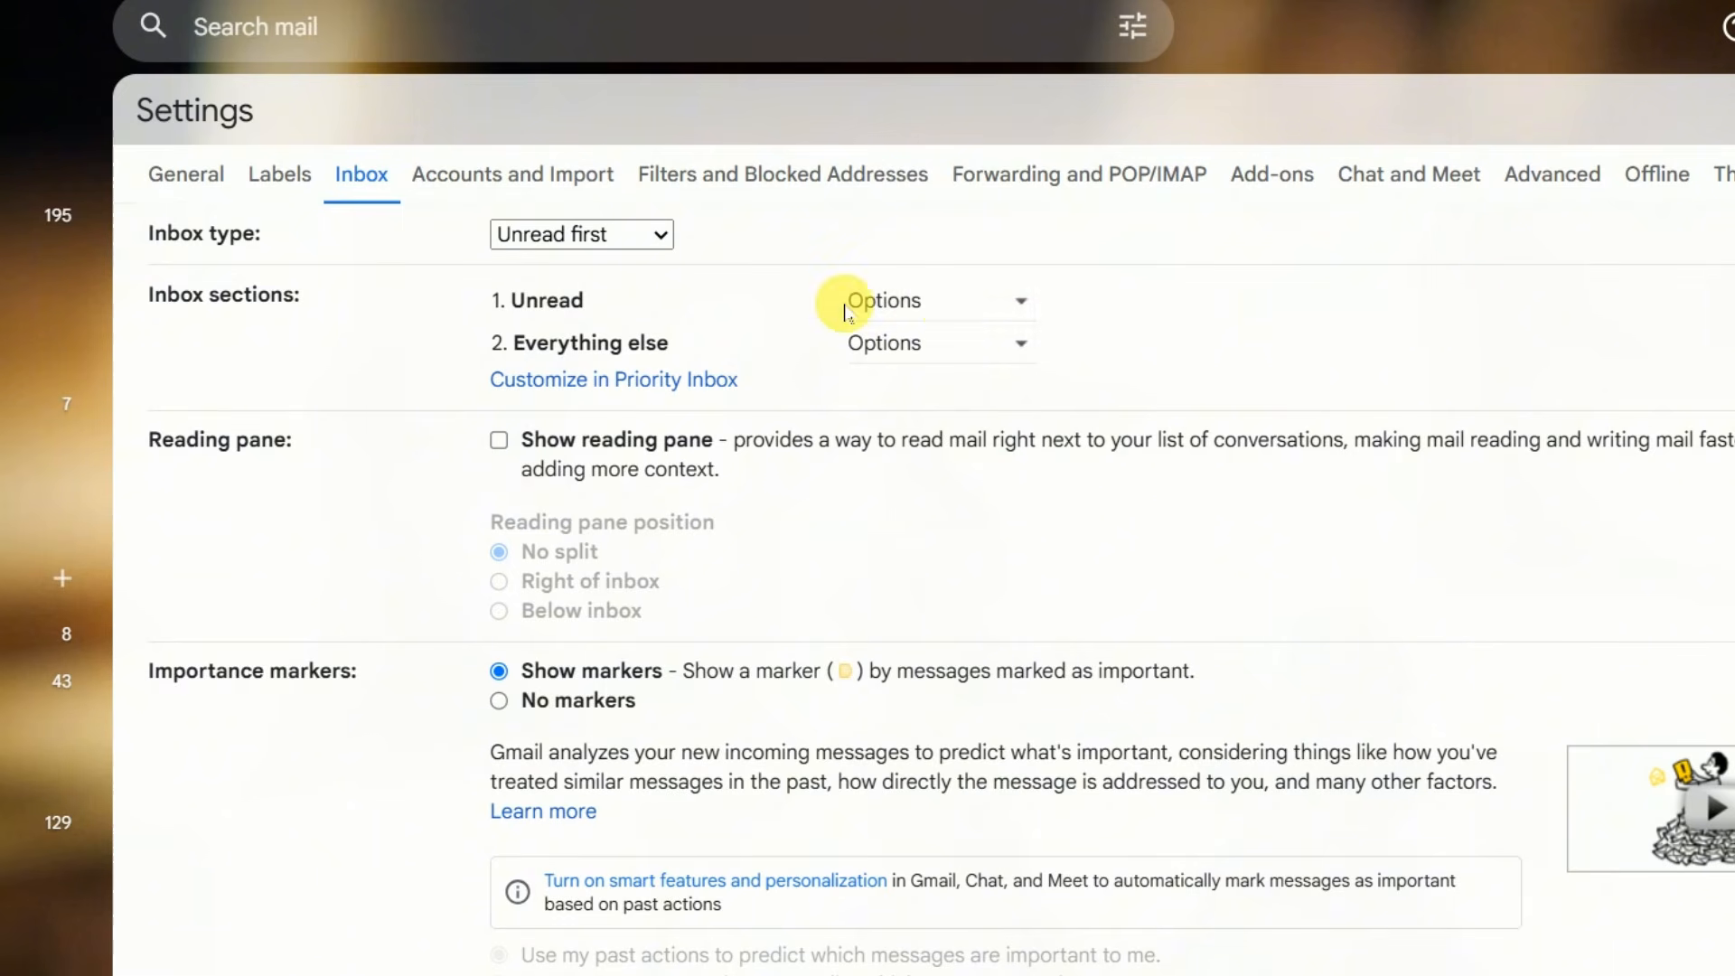
Change the inbox type to Starred first and save the changes
click(662, 237)
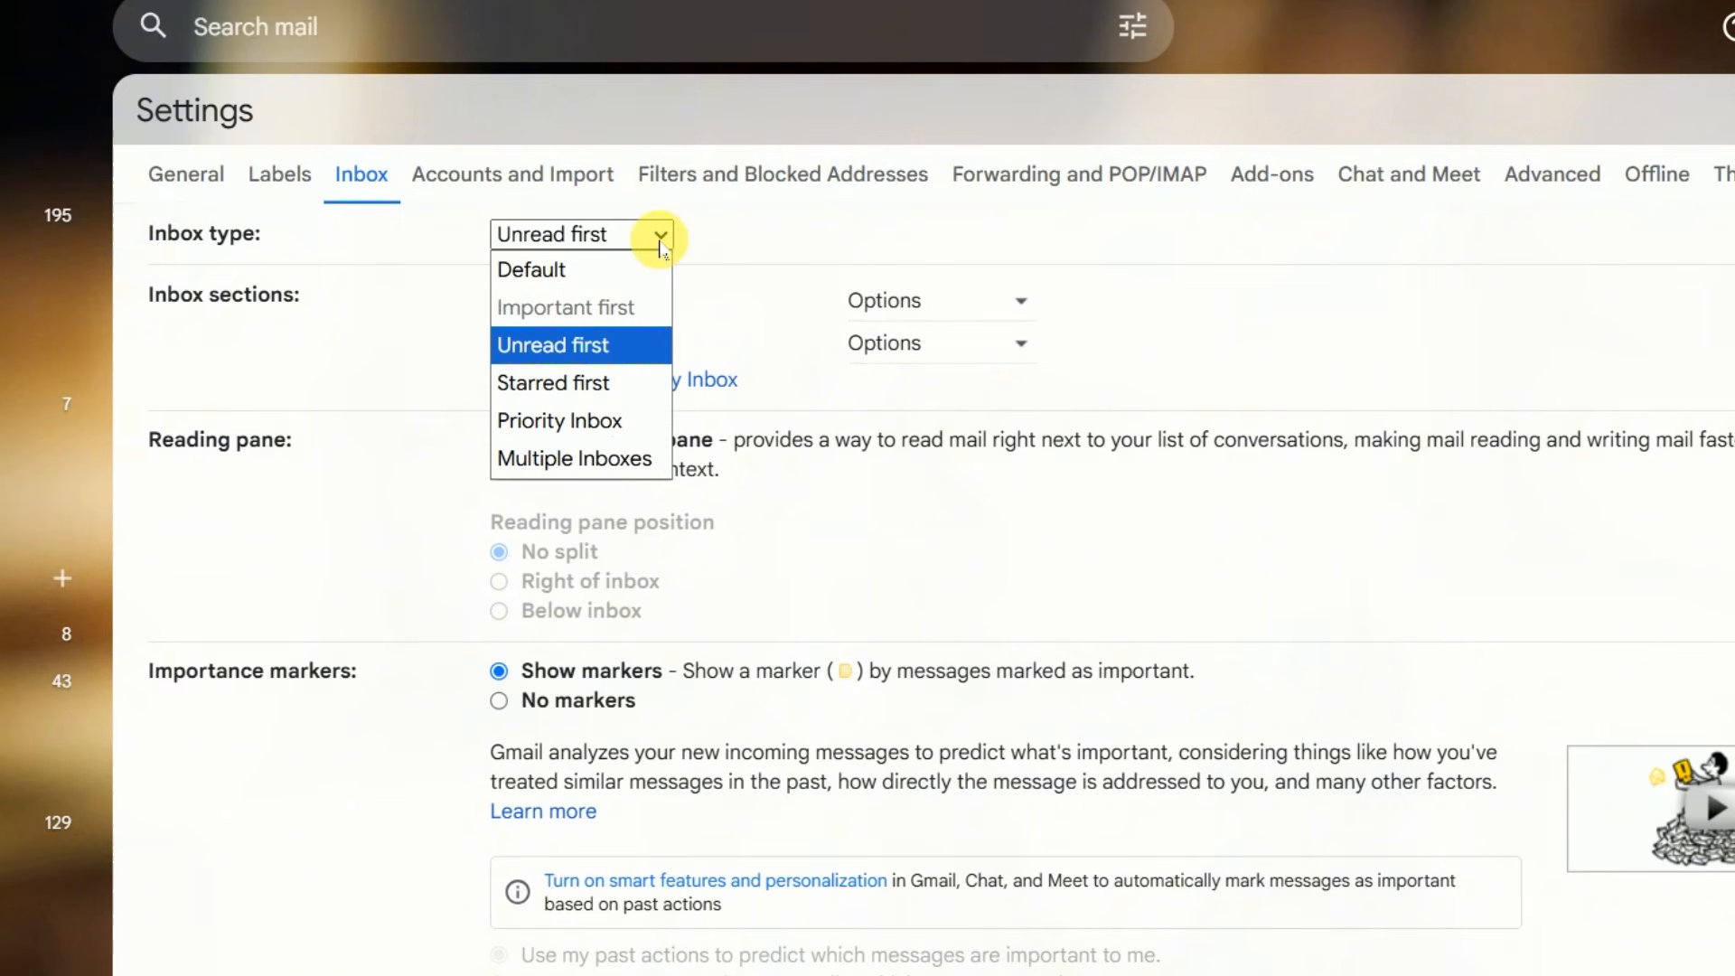
click(542, 390)
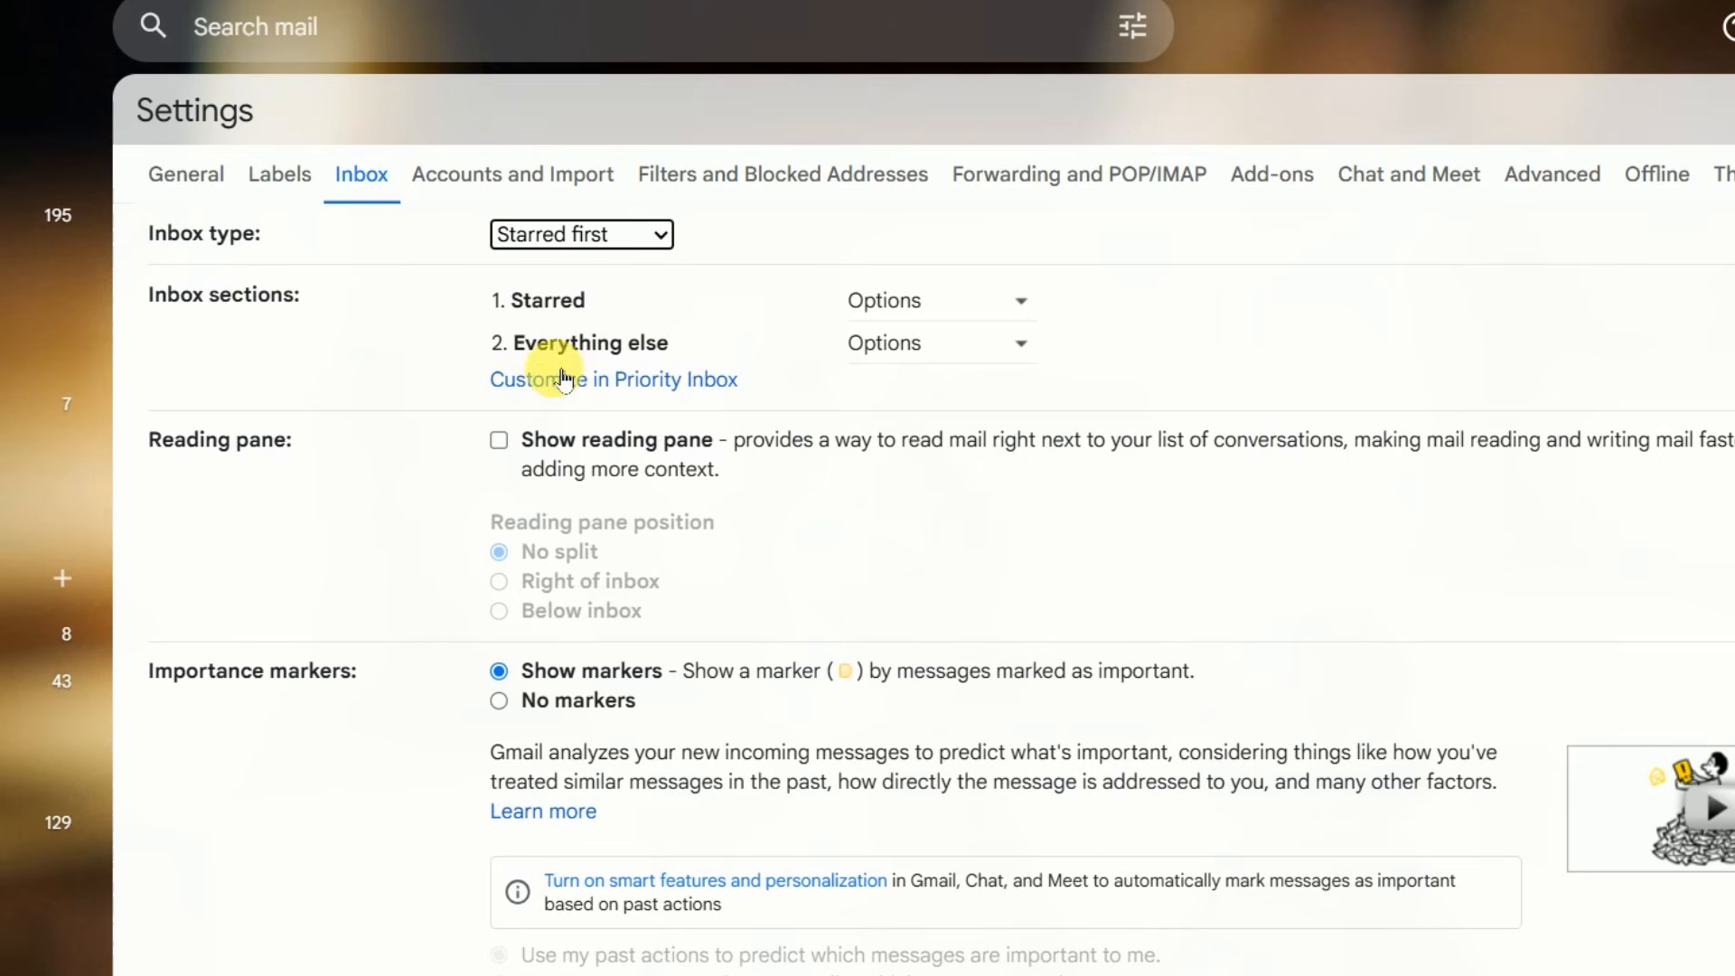
scroll(990, 778, down, 4)
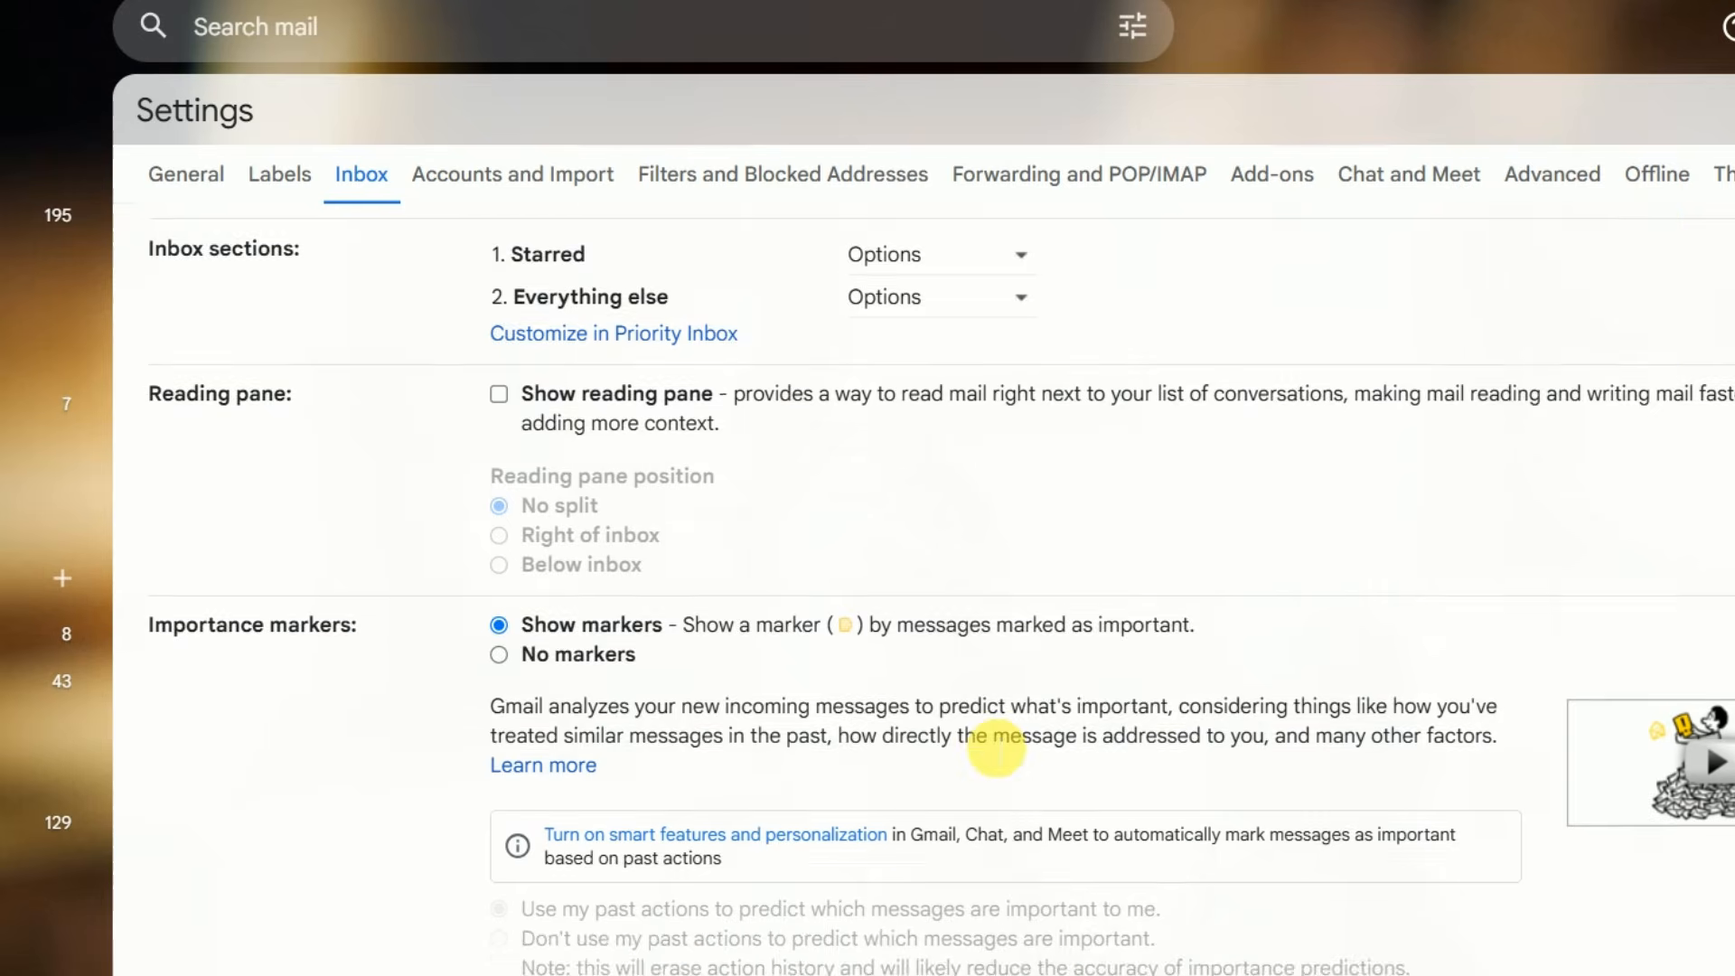
click(956, 875)
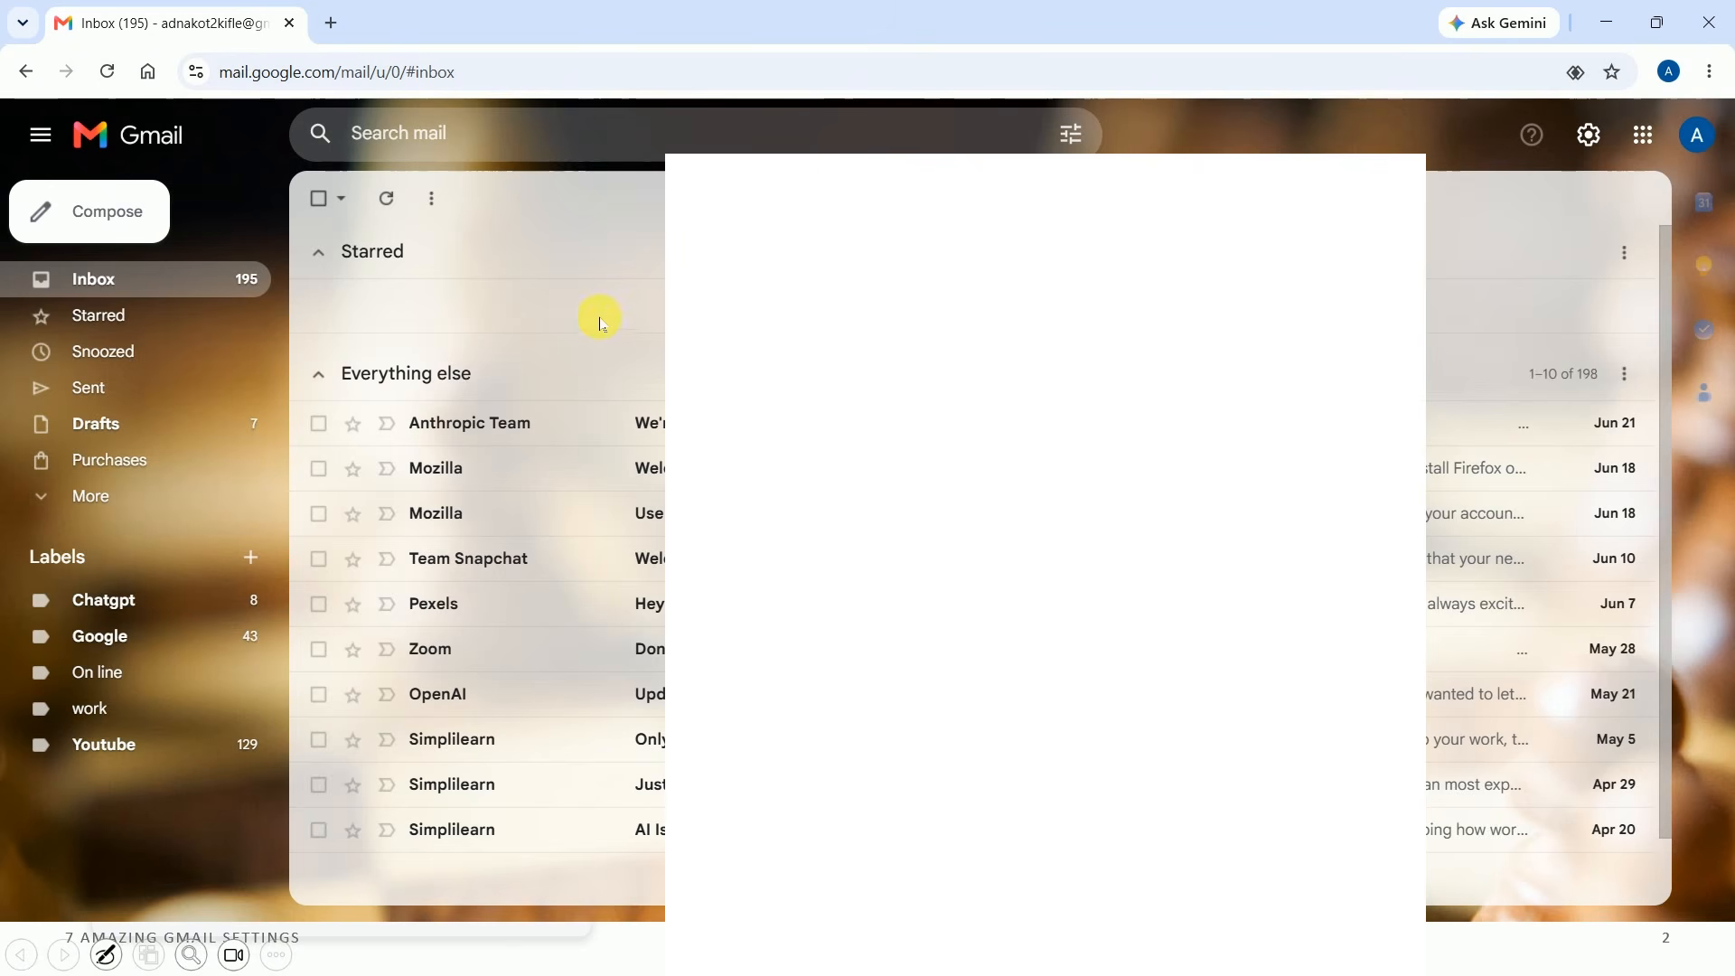
Star the Anthropic Team and Zoom conversations in the inbox
click(355, 429)
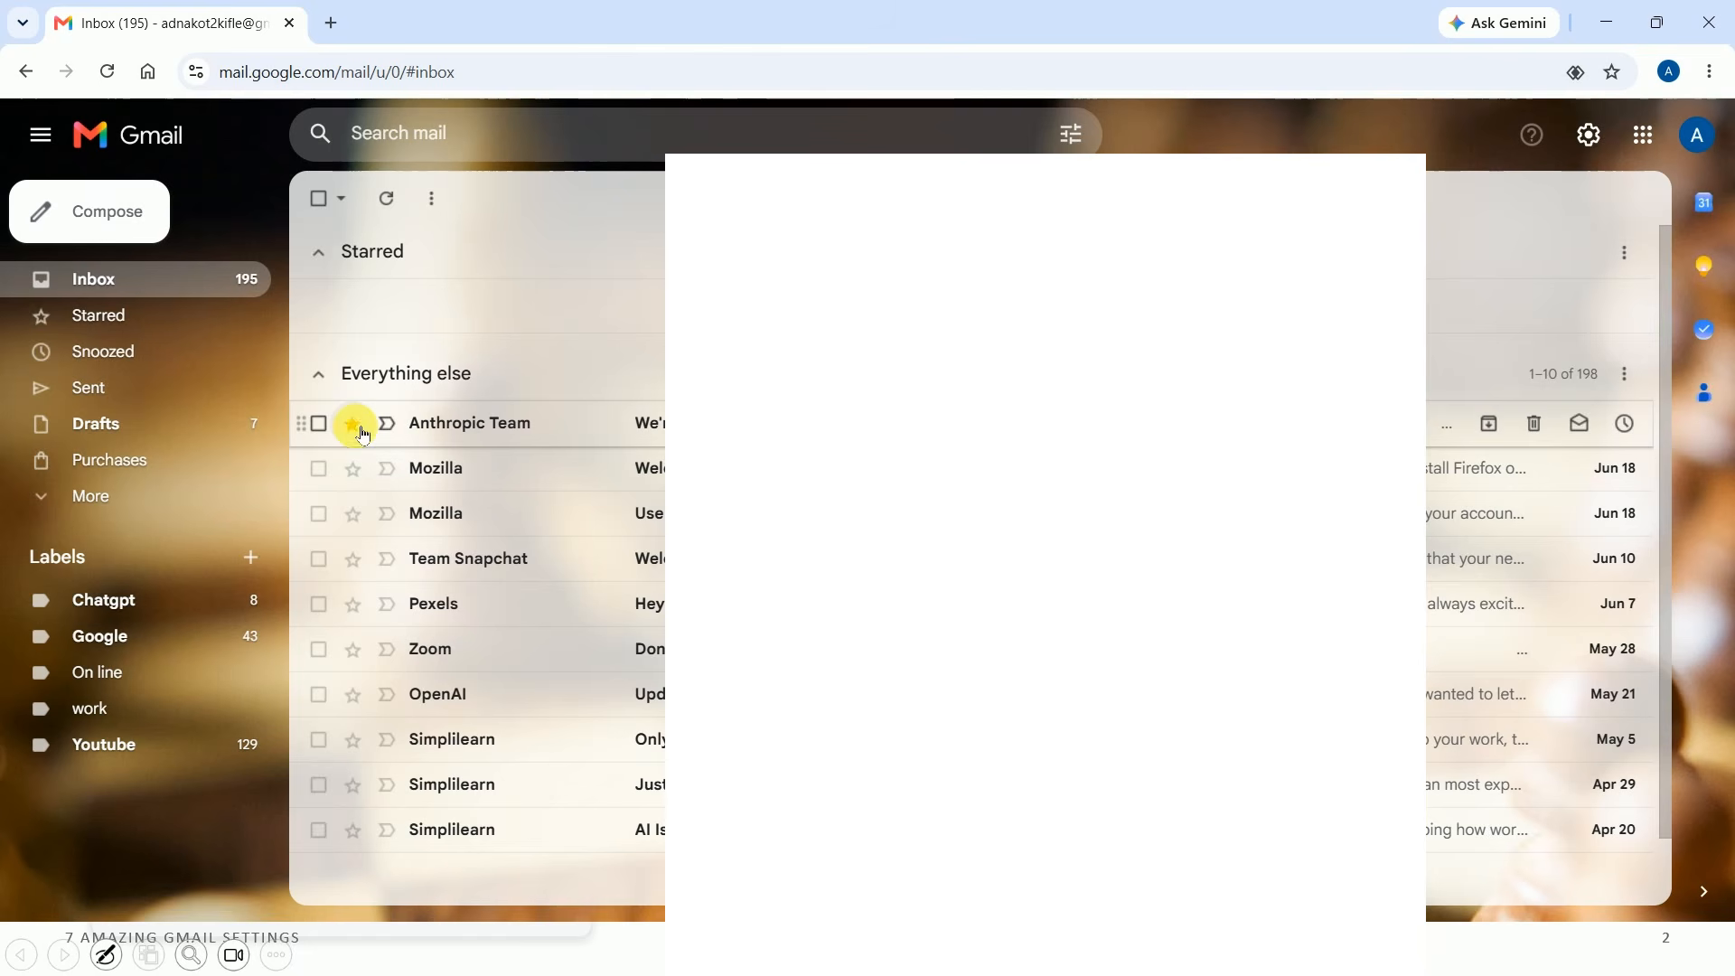
click(365, 658)
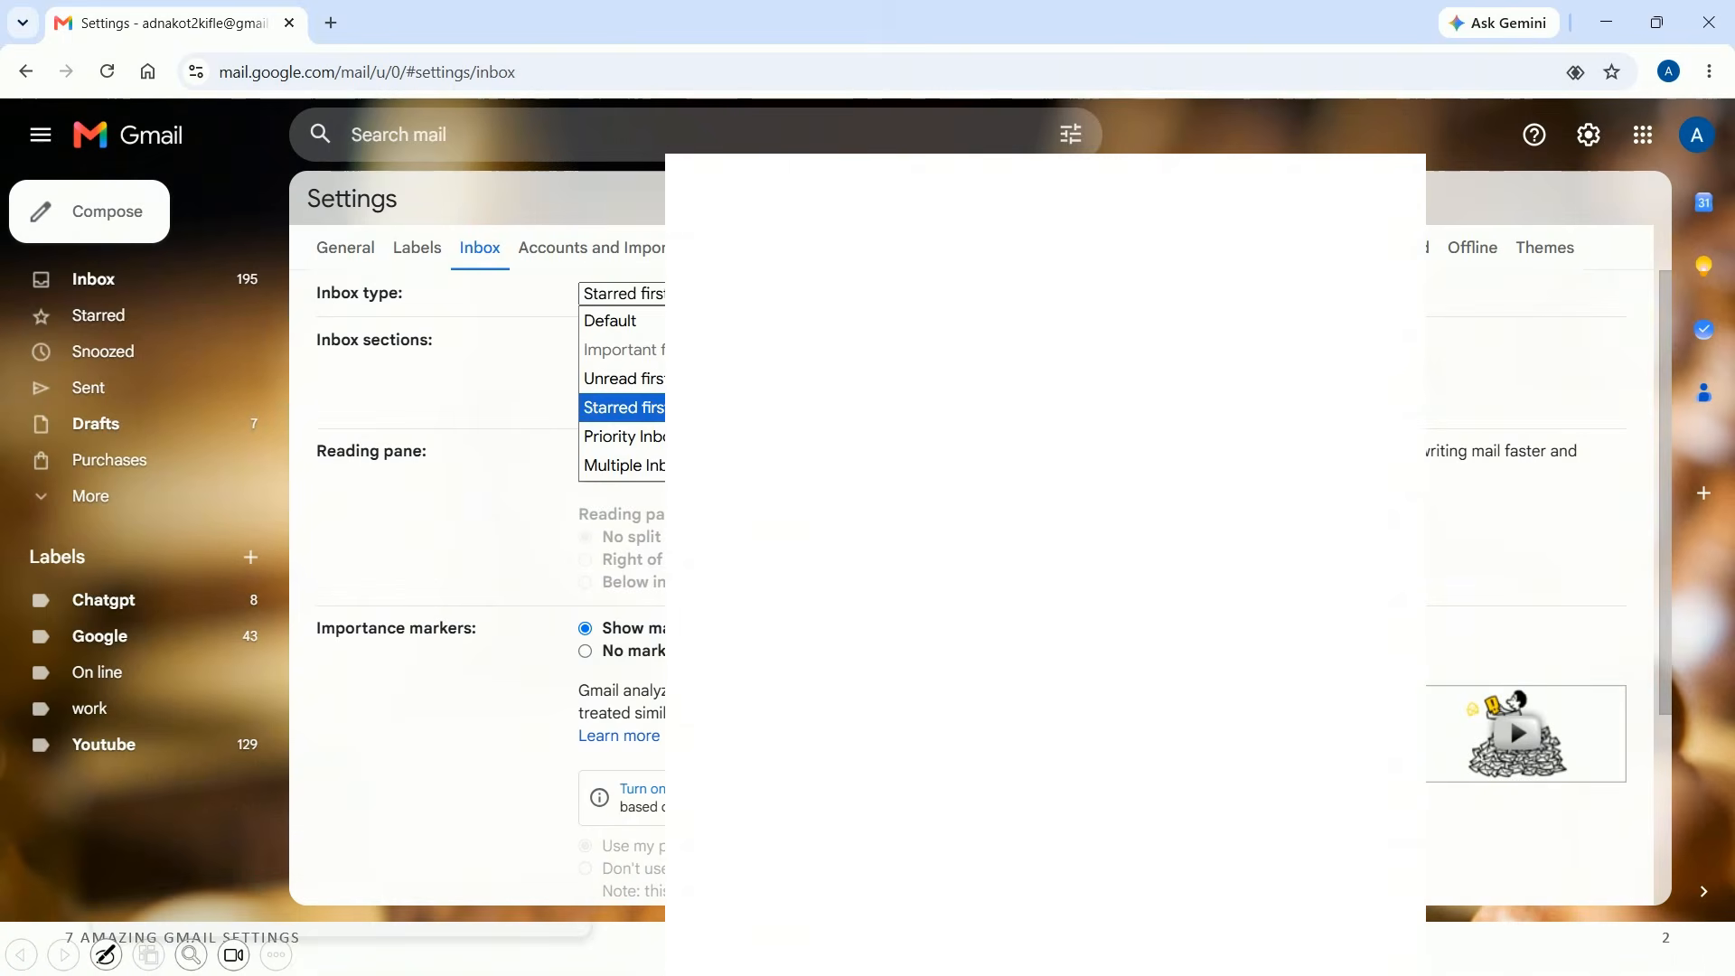
Set the inbox type back to Default in the inbox settings and save the changes
click(649, 321)
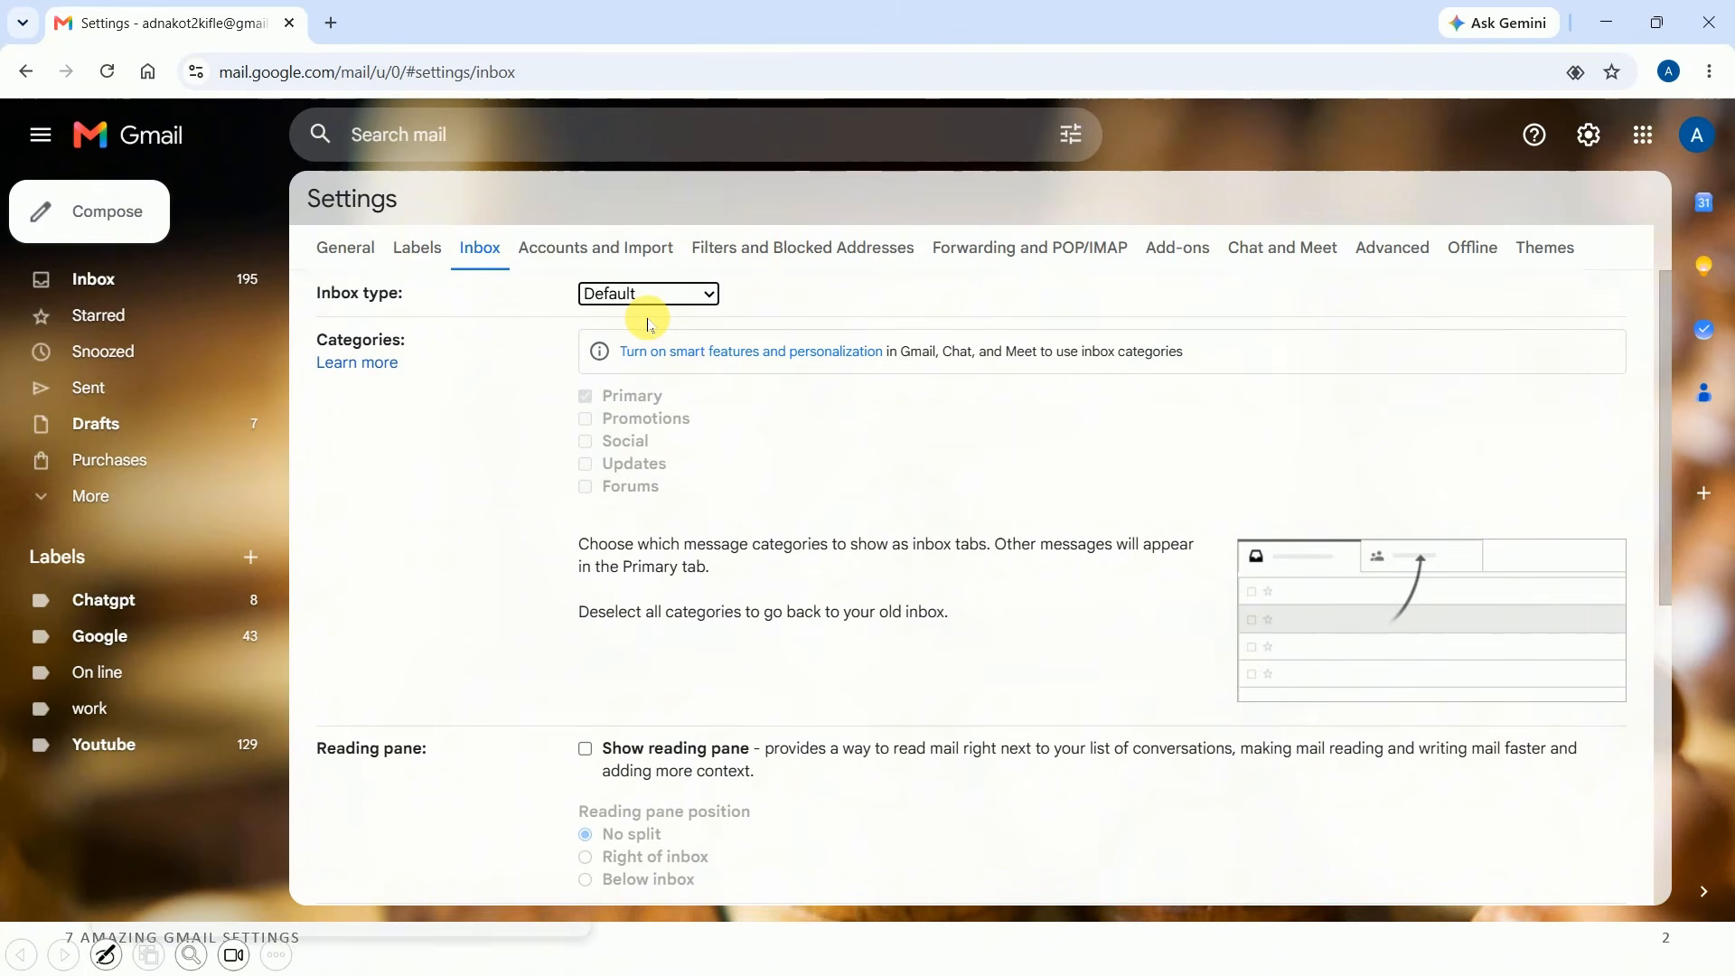
scroll(980, 515, down, 6)
click(919, 785)
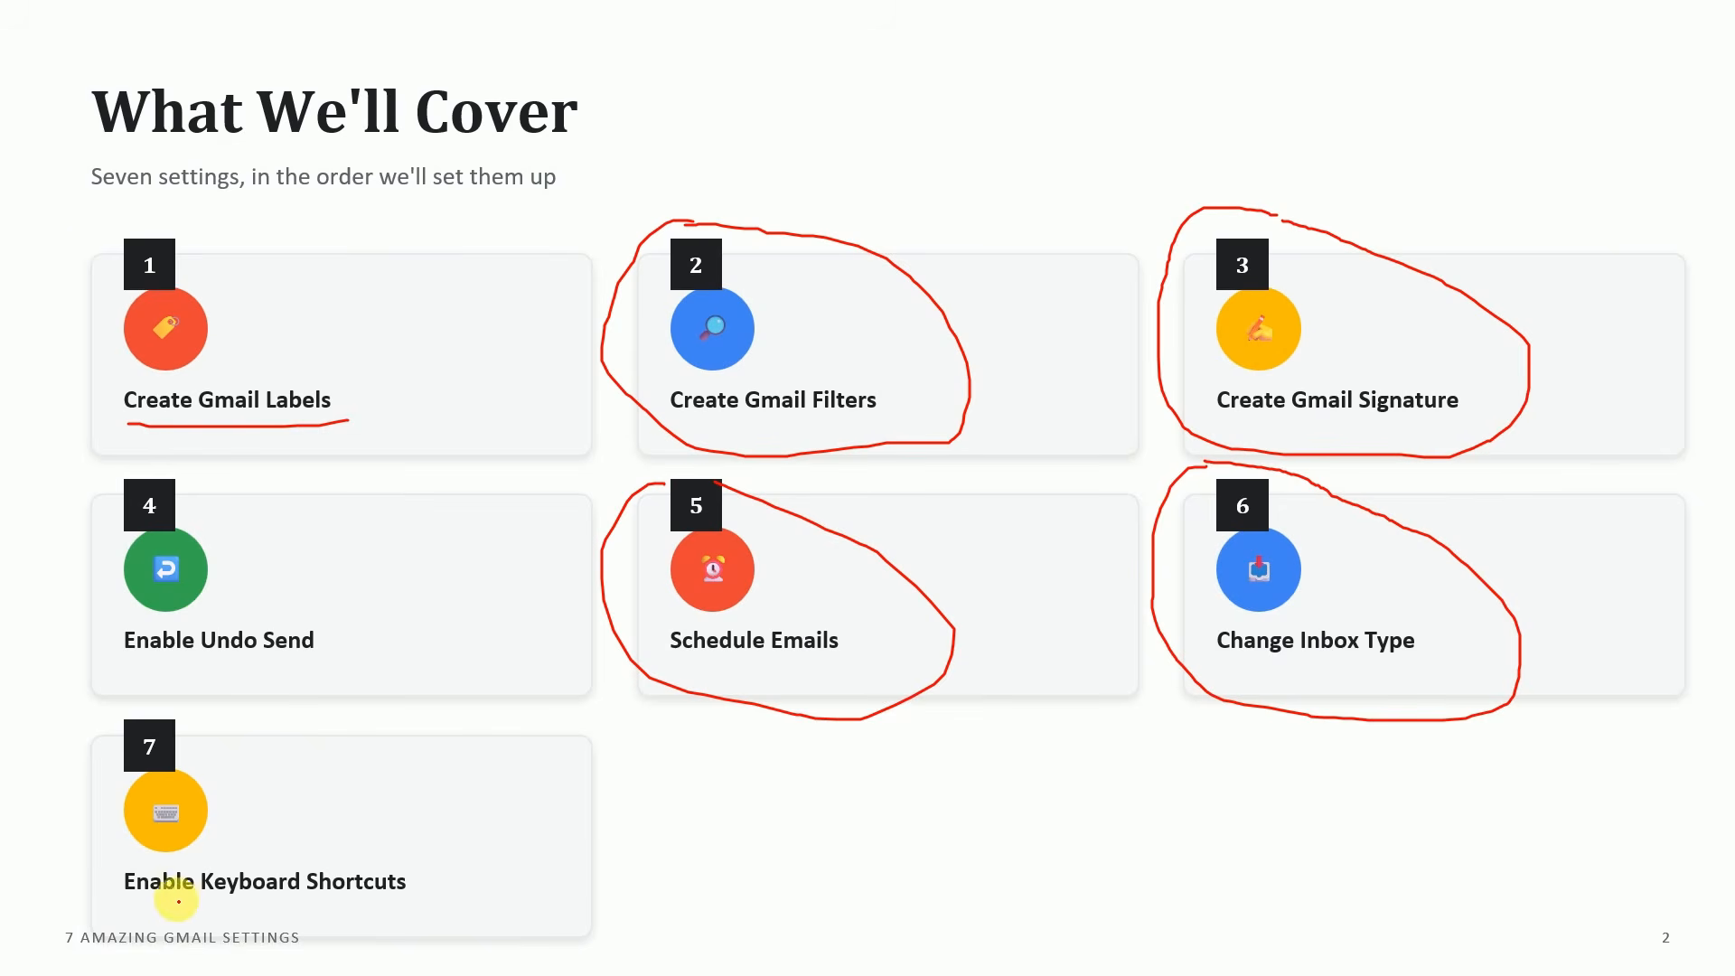
Underline "Enable Keyboard Shortcuts" on the overview slide
drag(134, 907, 289, 915)
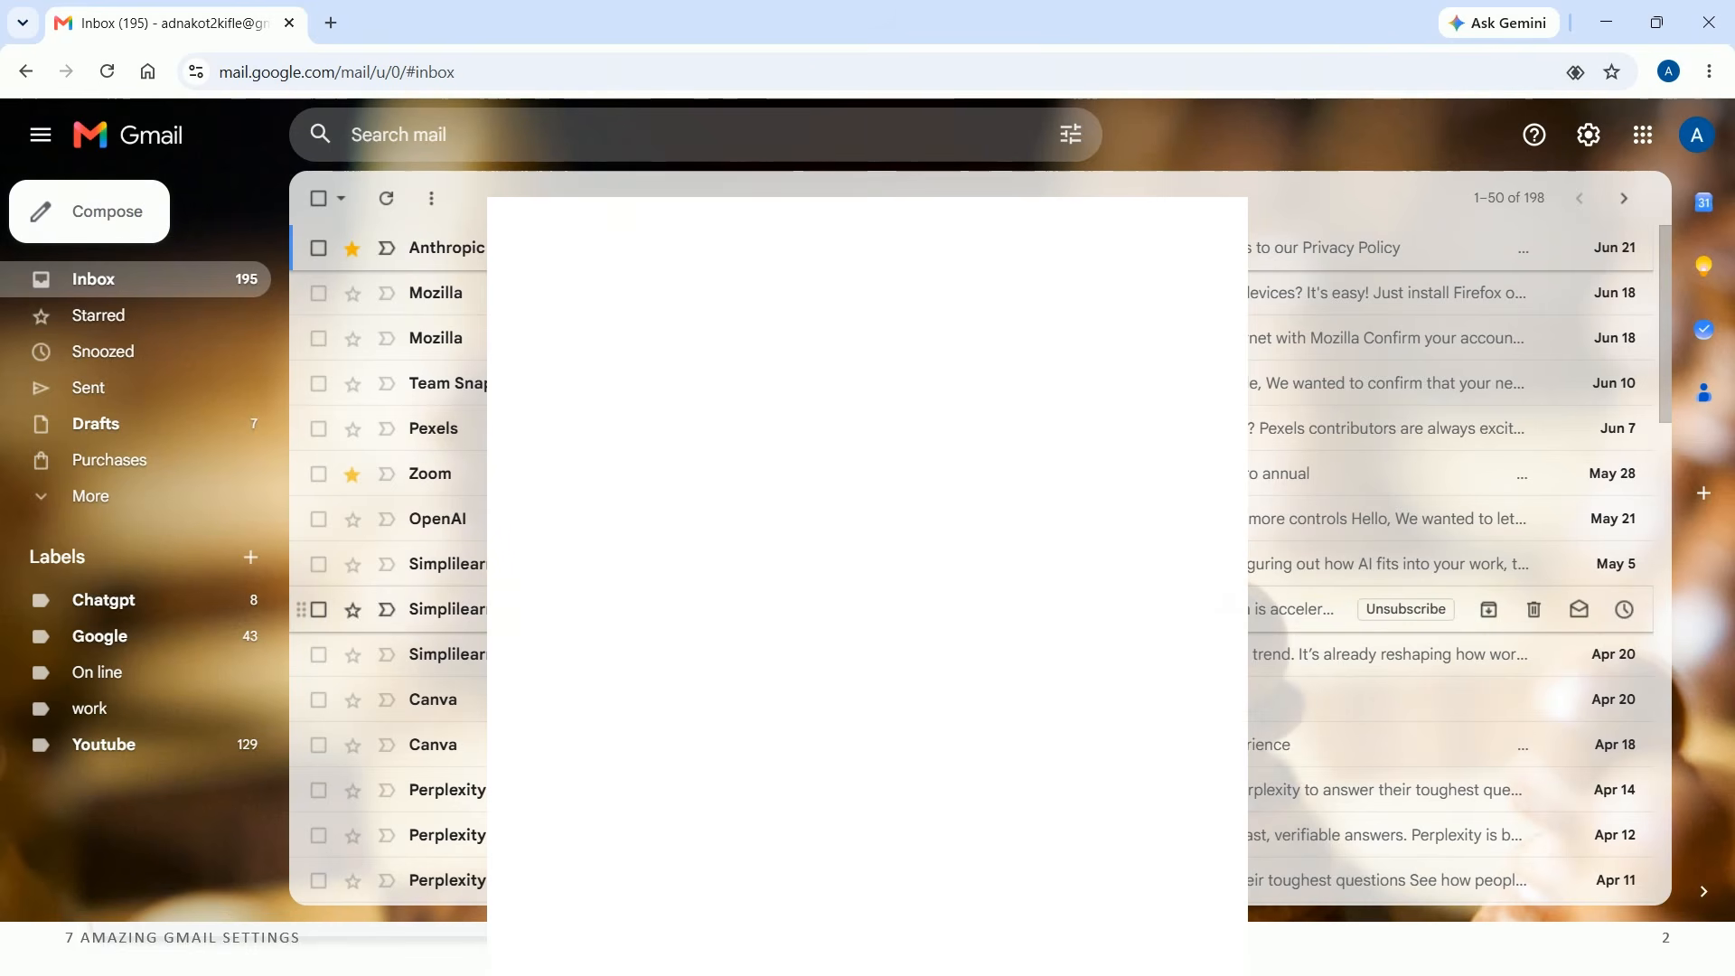
Open a new blank message in Gmail, expand it to full screen and close it, and open and close another one
key(c)
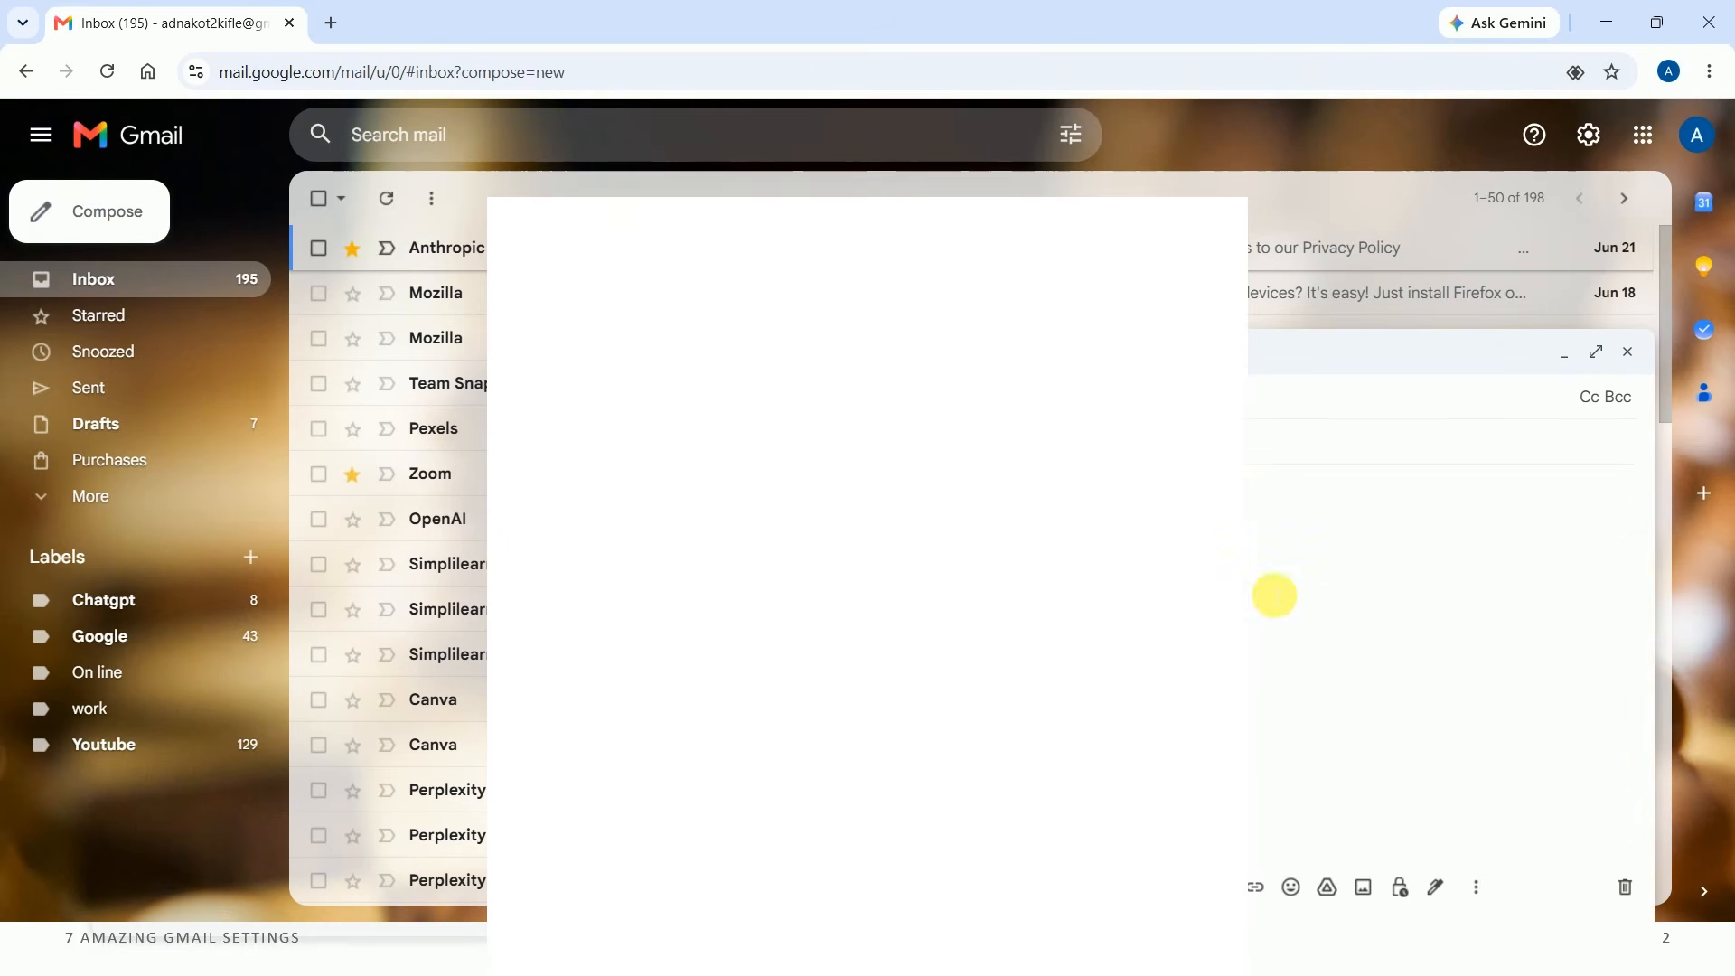
click(1605, 357)
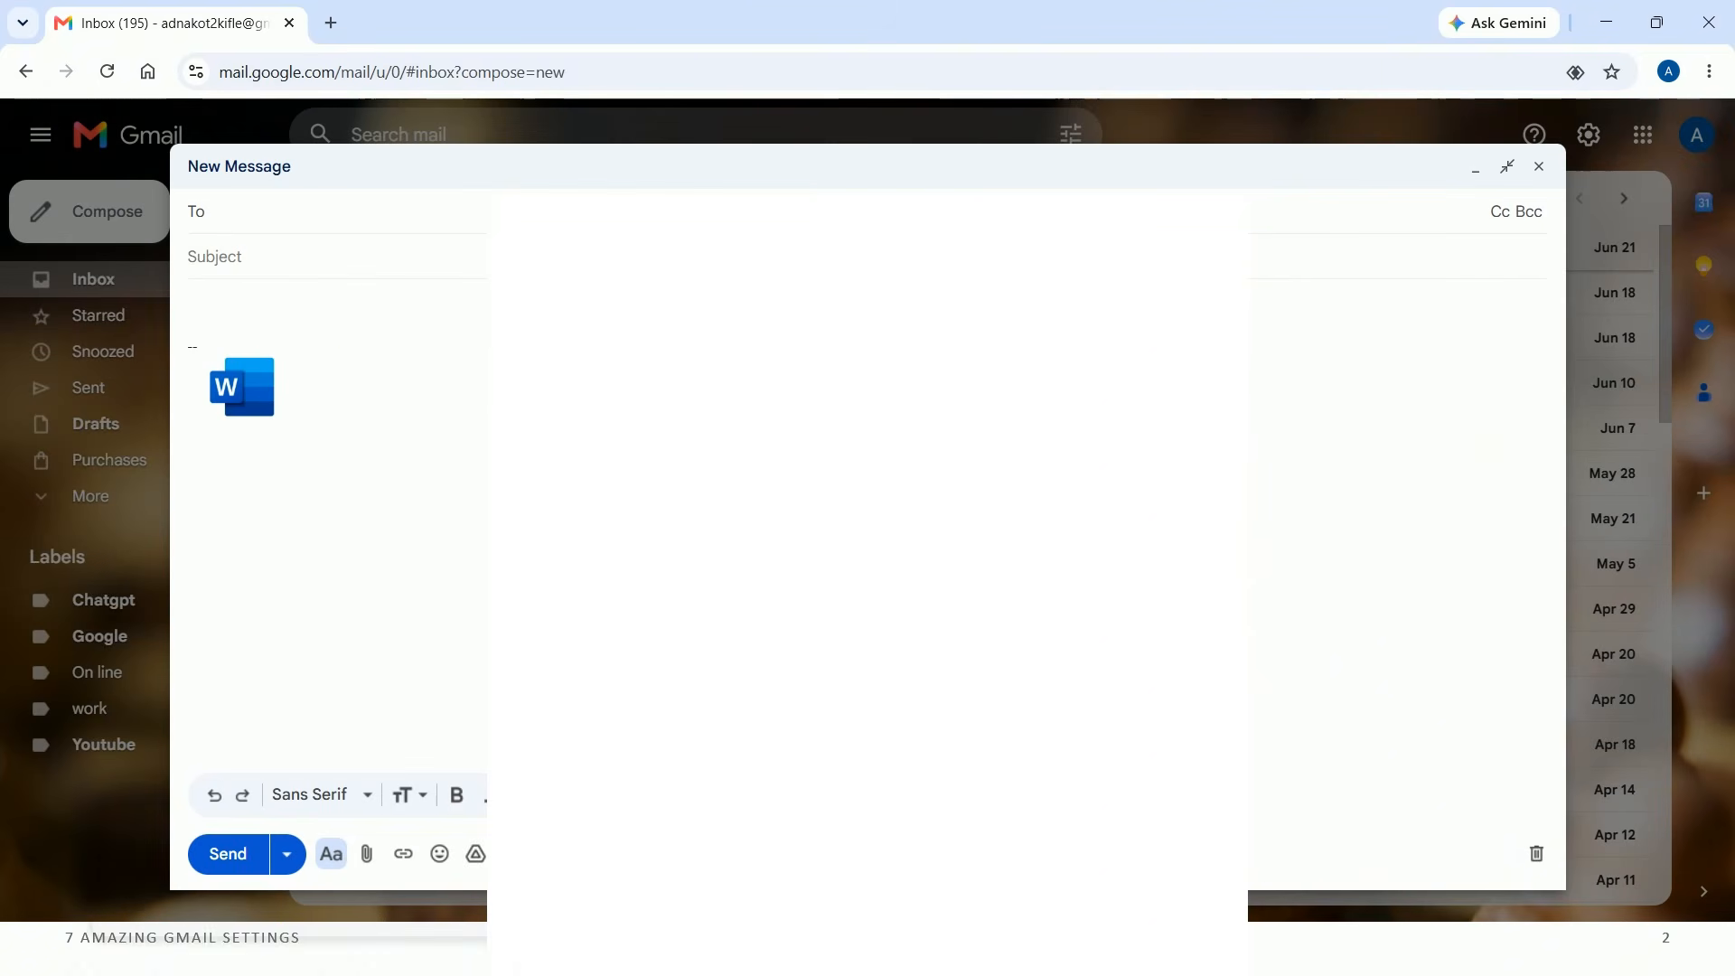
click(1539, 167)
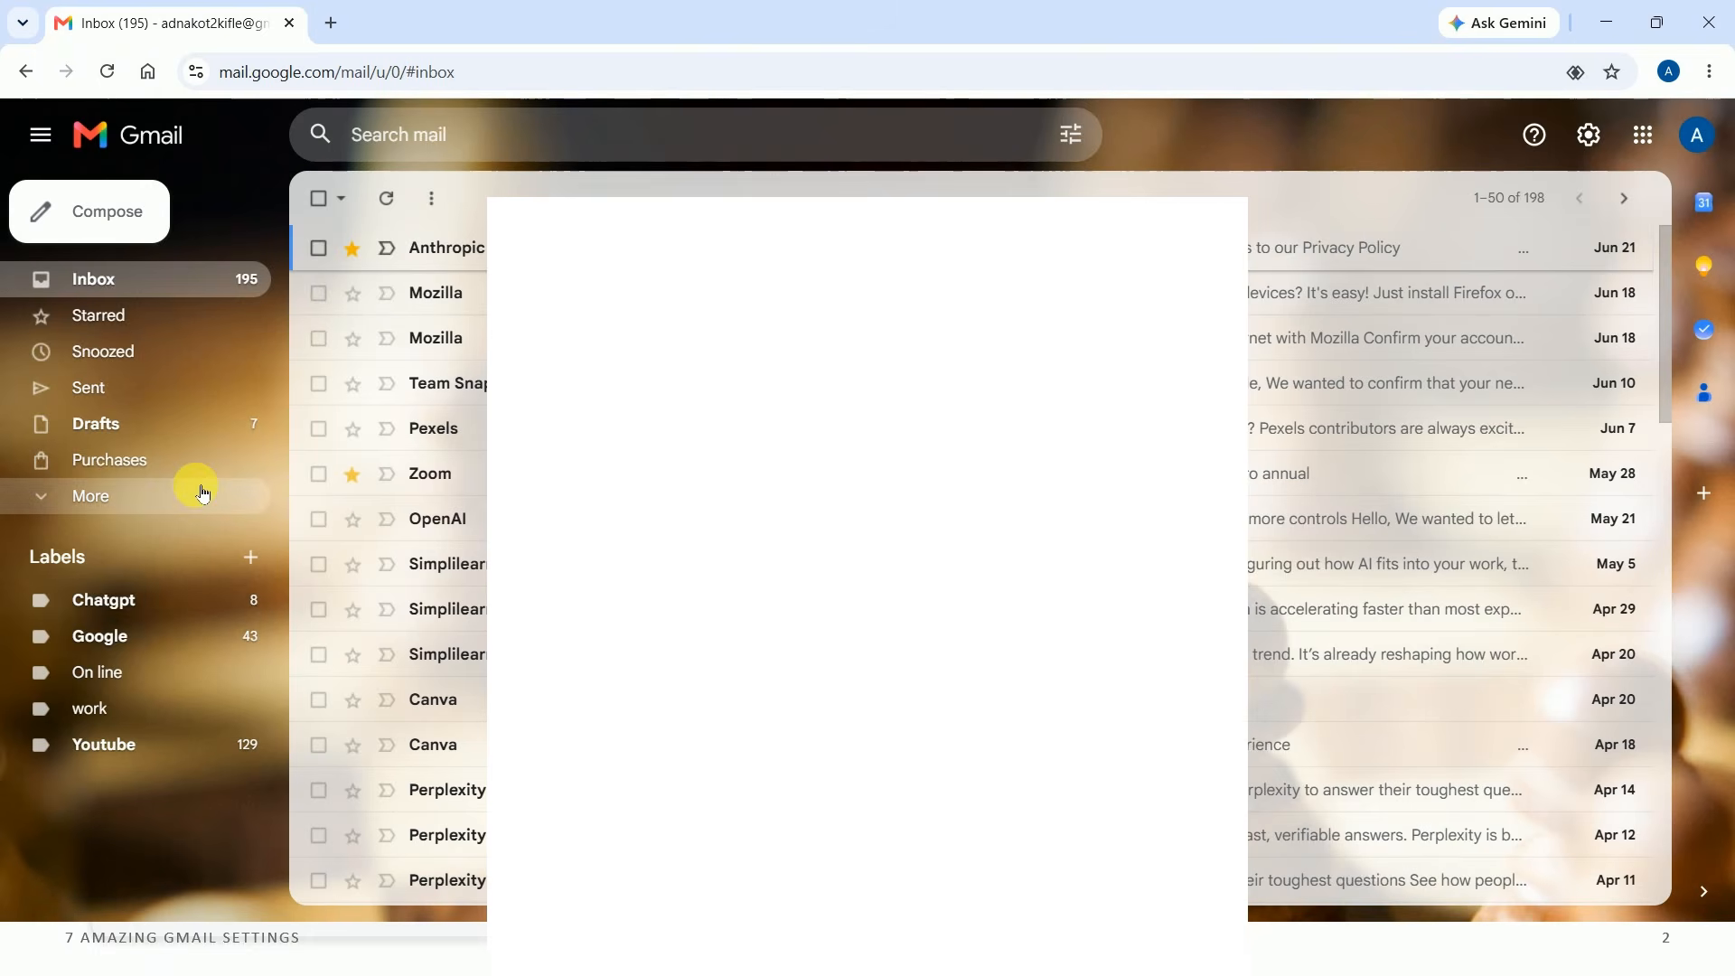
key(c)
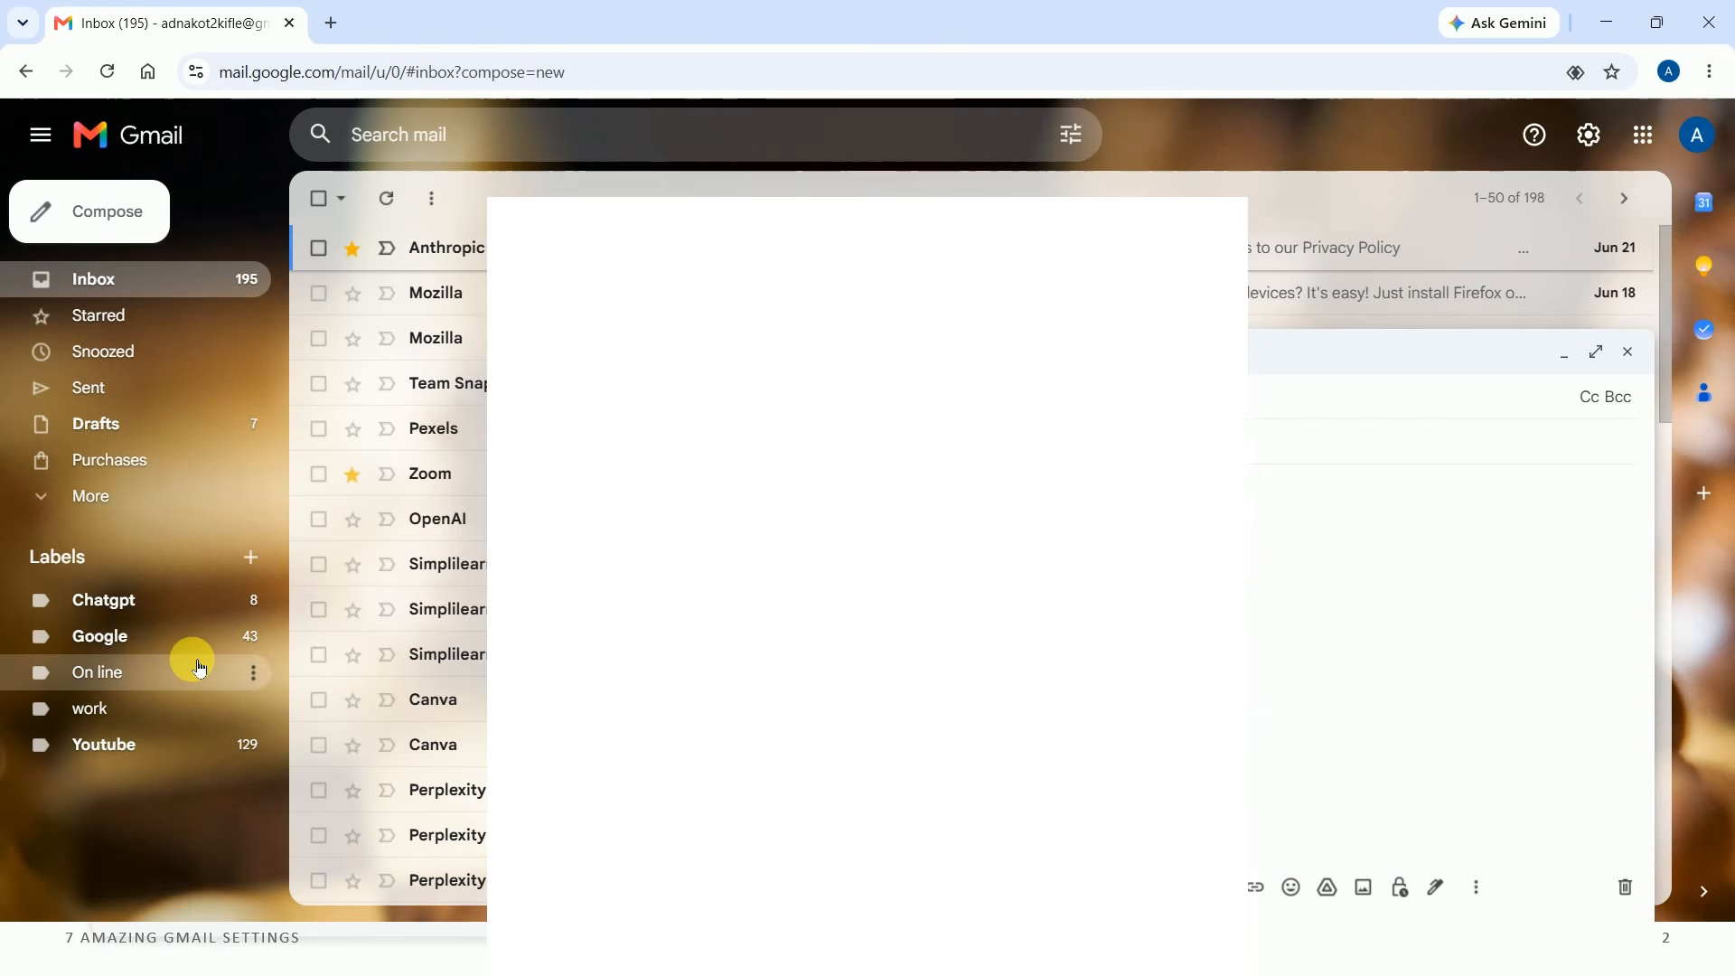
click(1628, 352)
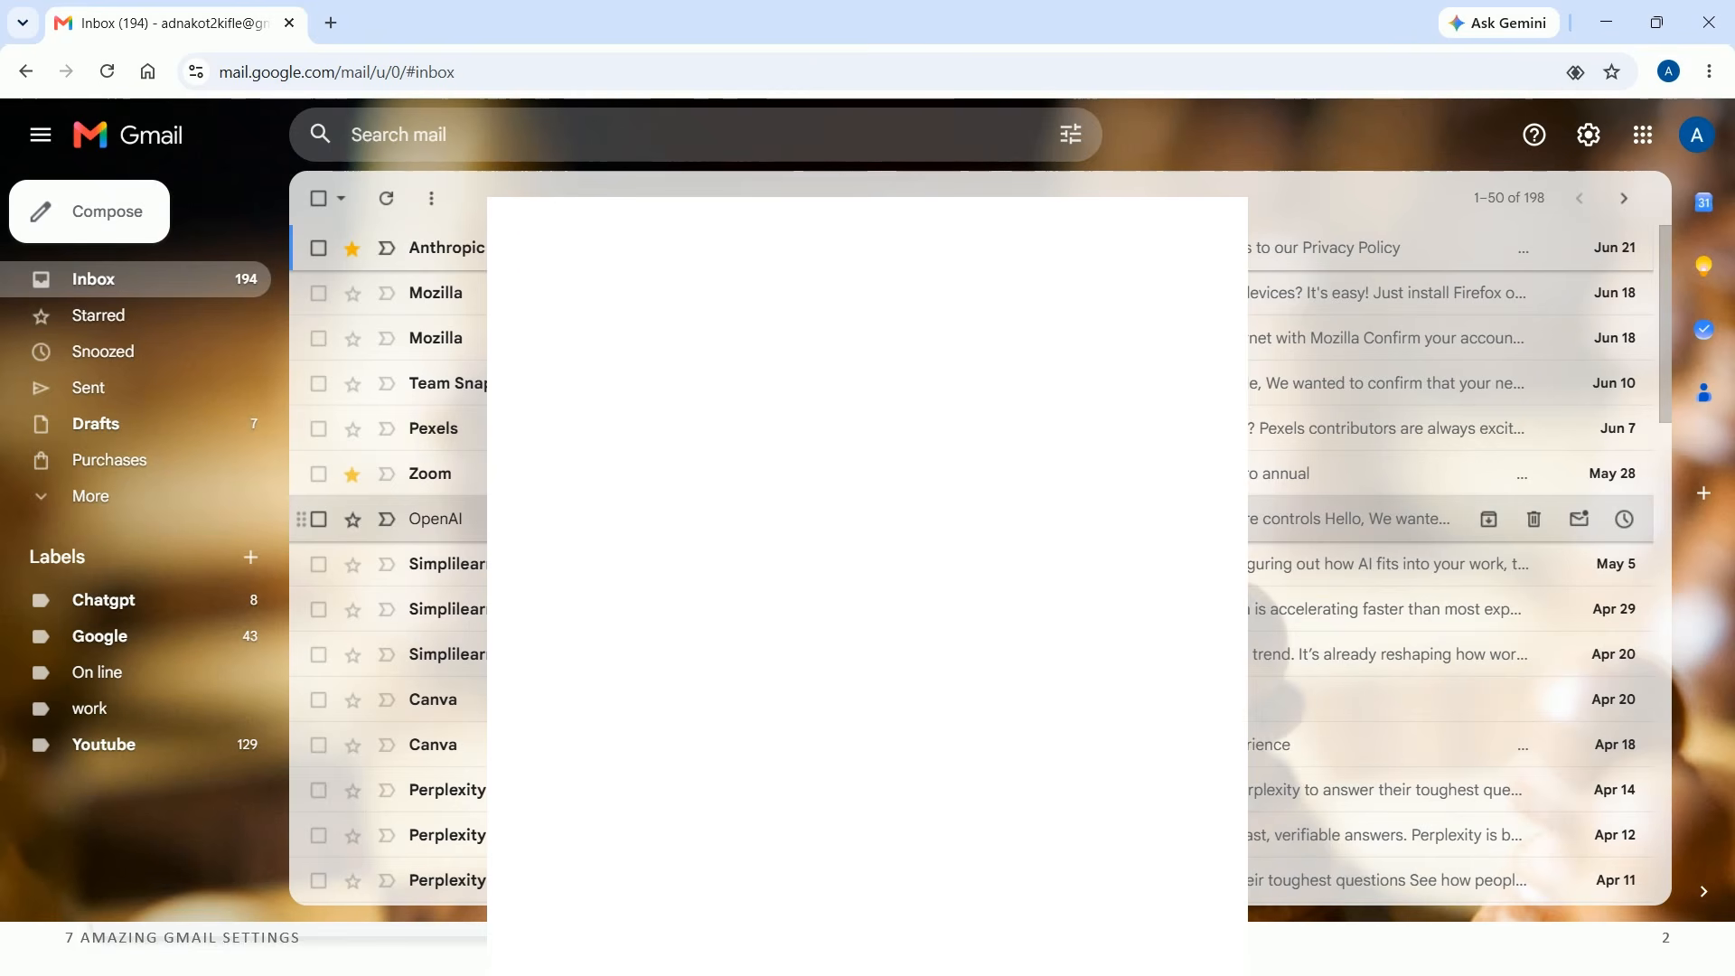
Open the OpenAI conversation from the inbox and archive it
click(179, 430)
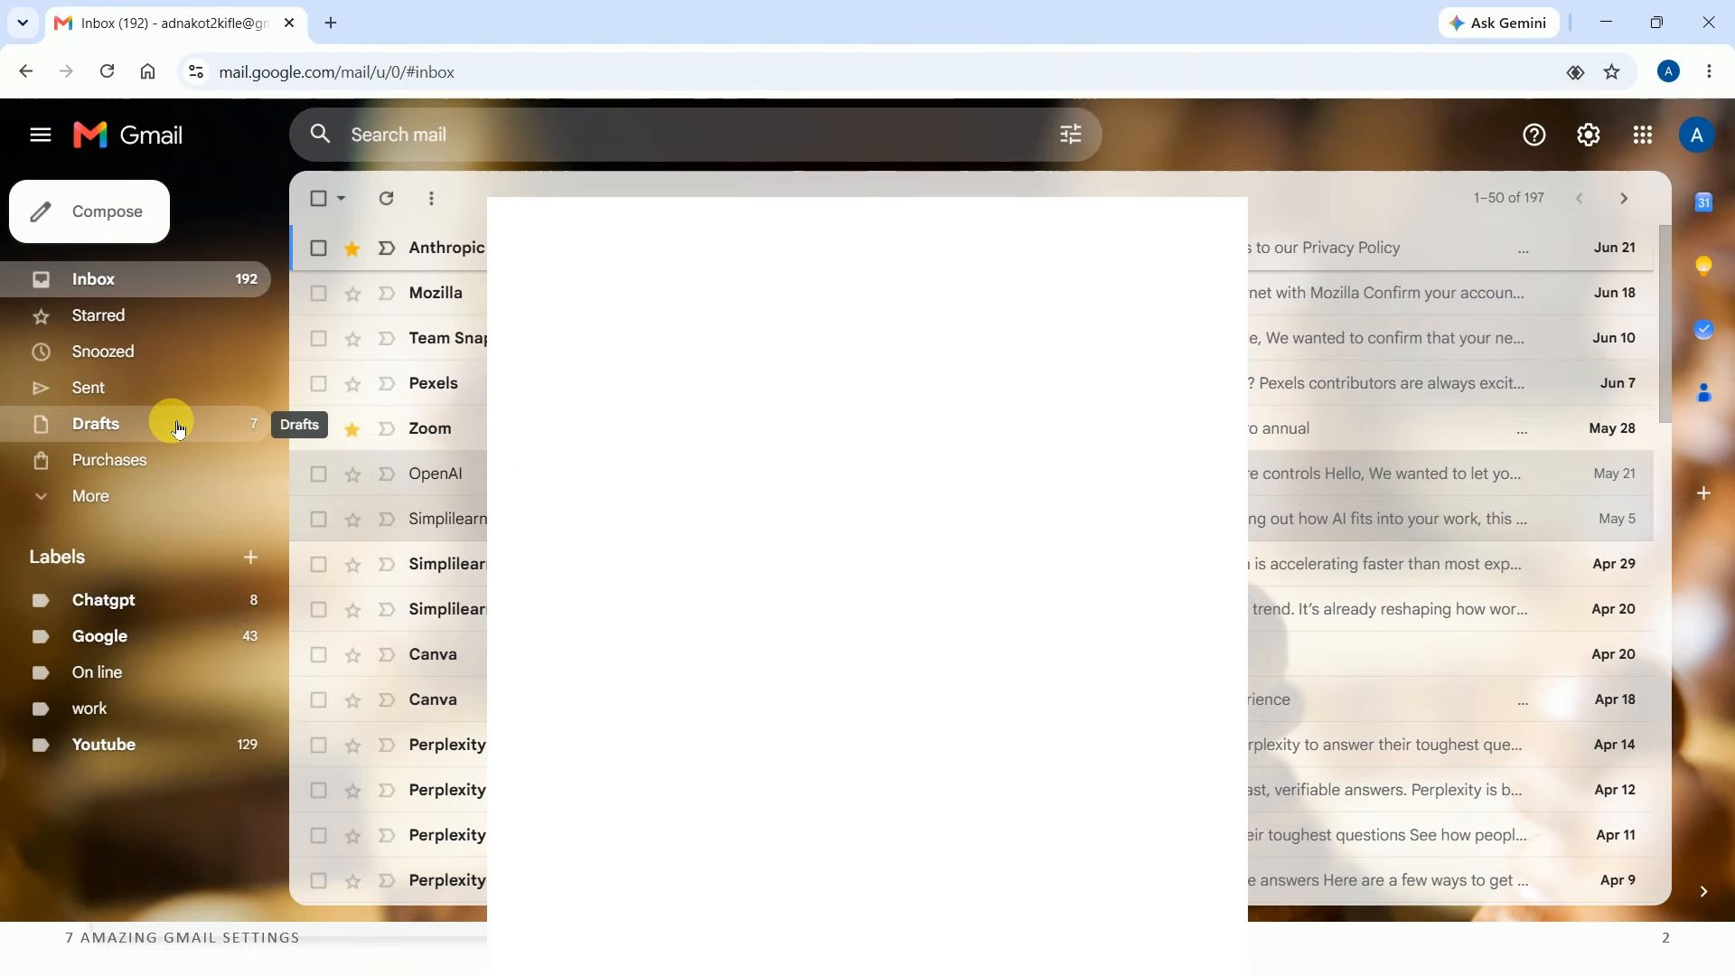
click(456, 481)
key(e)
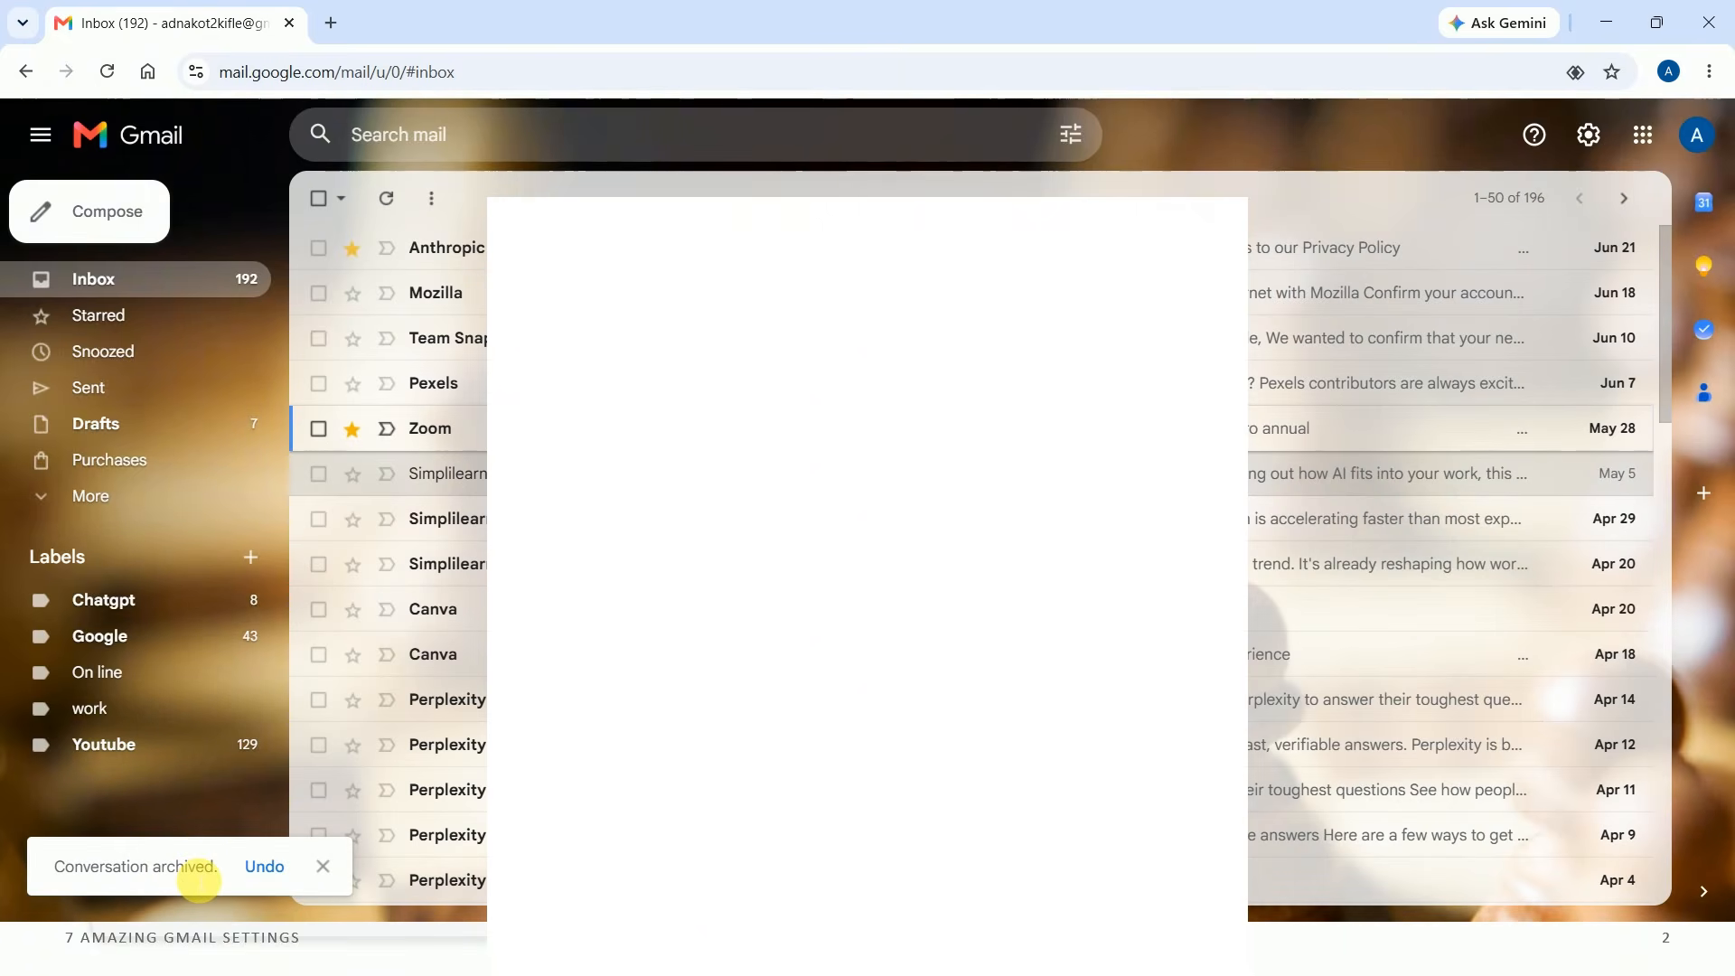
scroll(341, 542, down, 1)
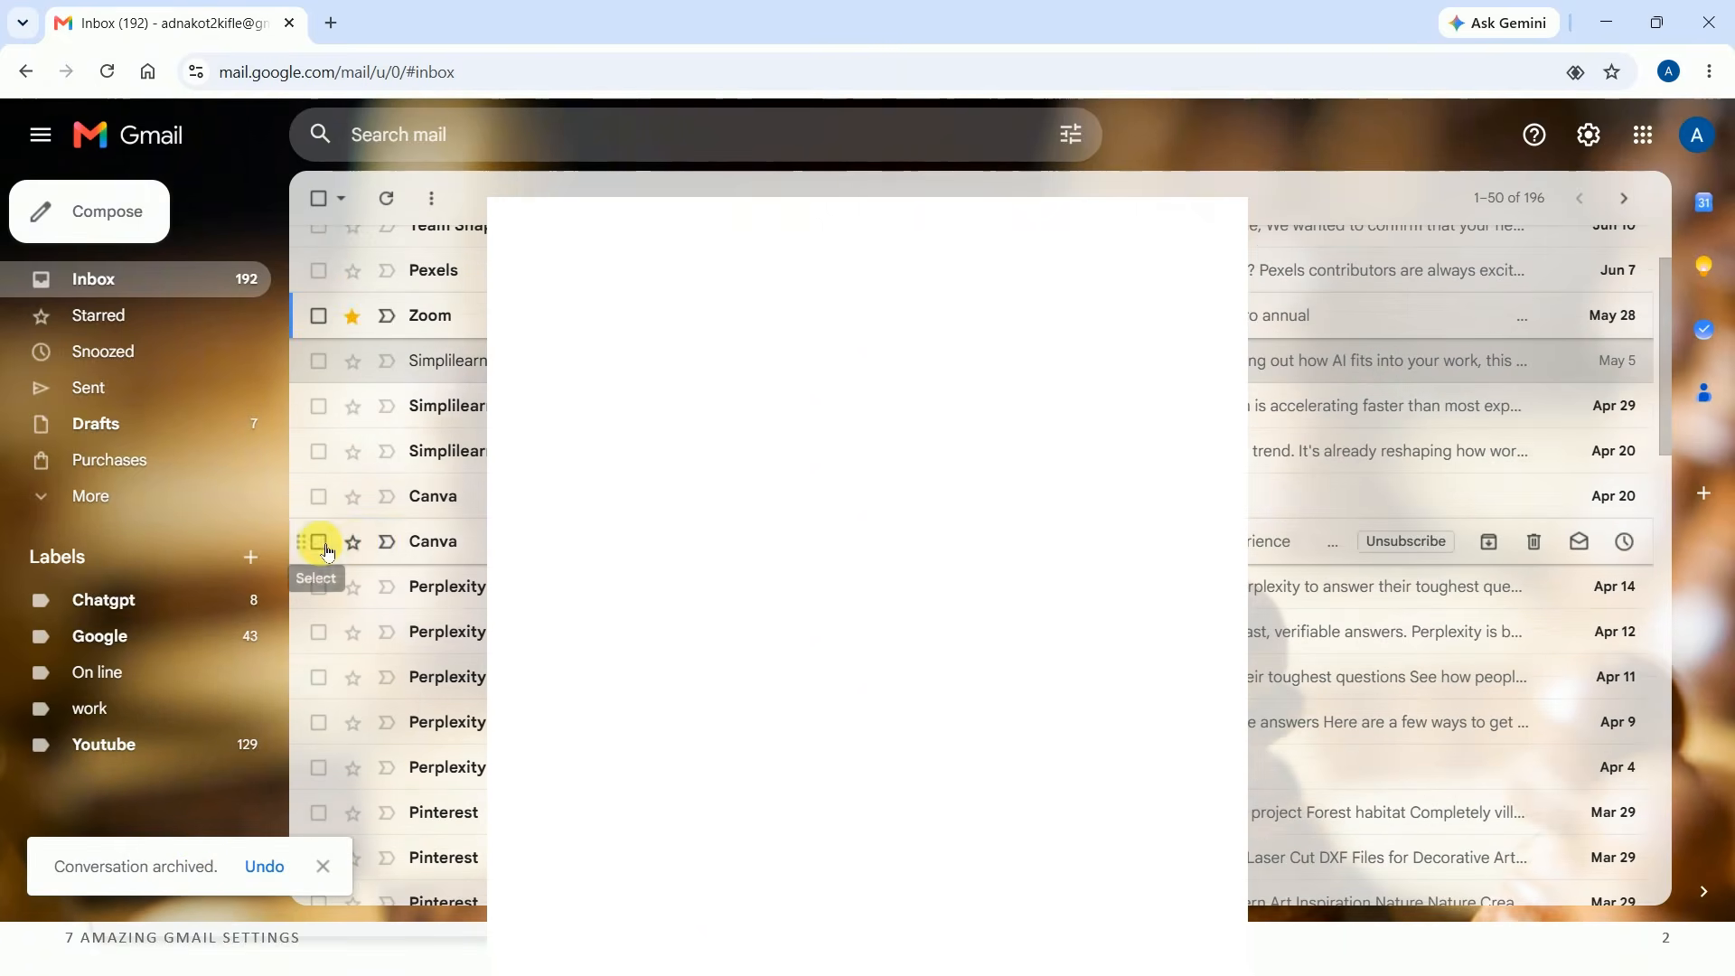
click(318, 543)
click(318, 543)
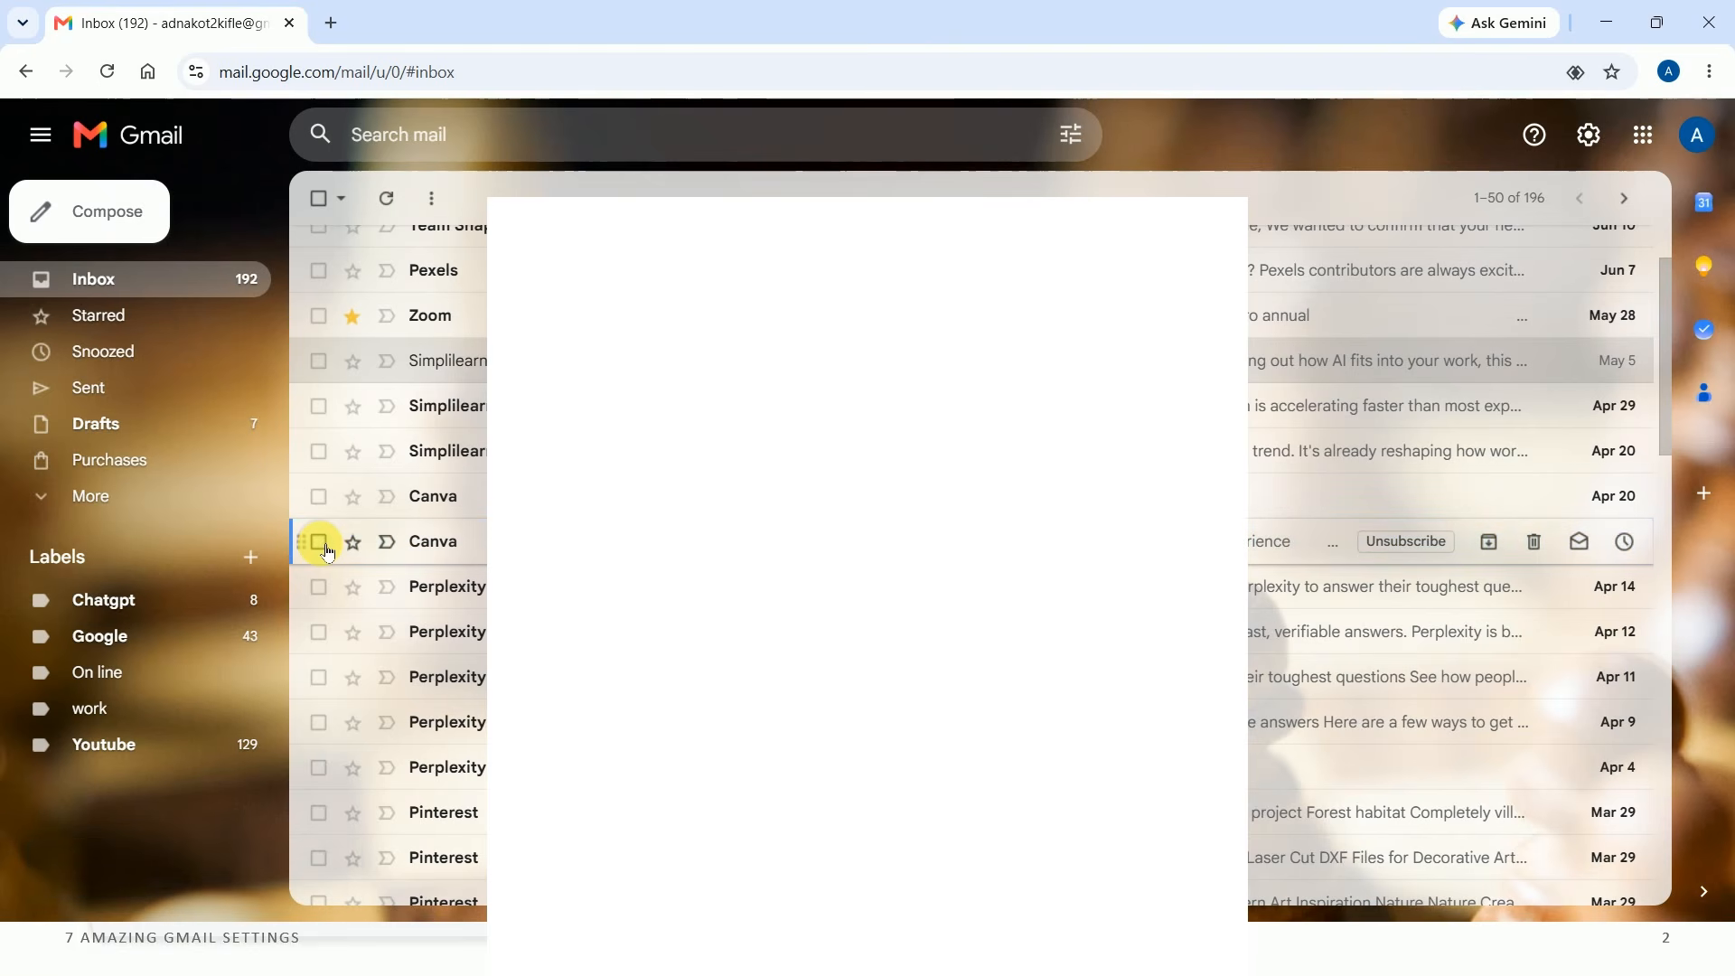
scroll(380, 434, down, 4)
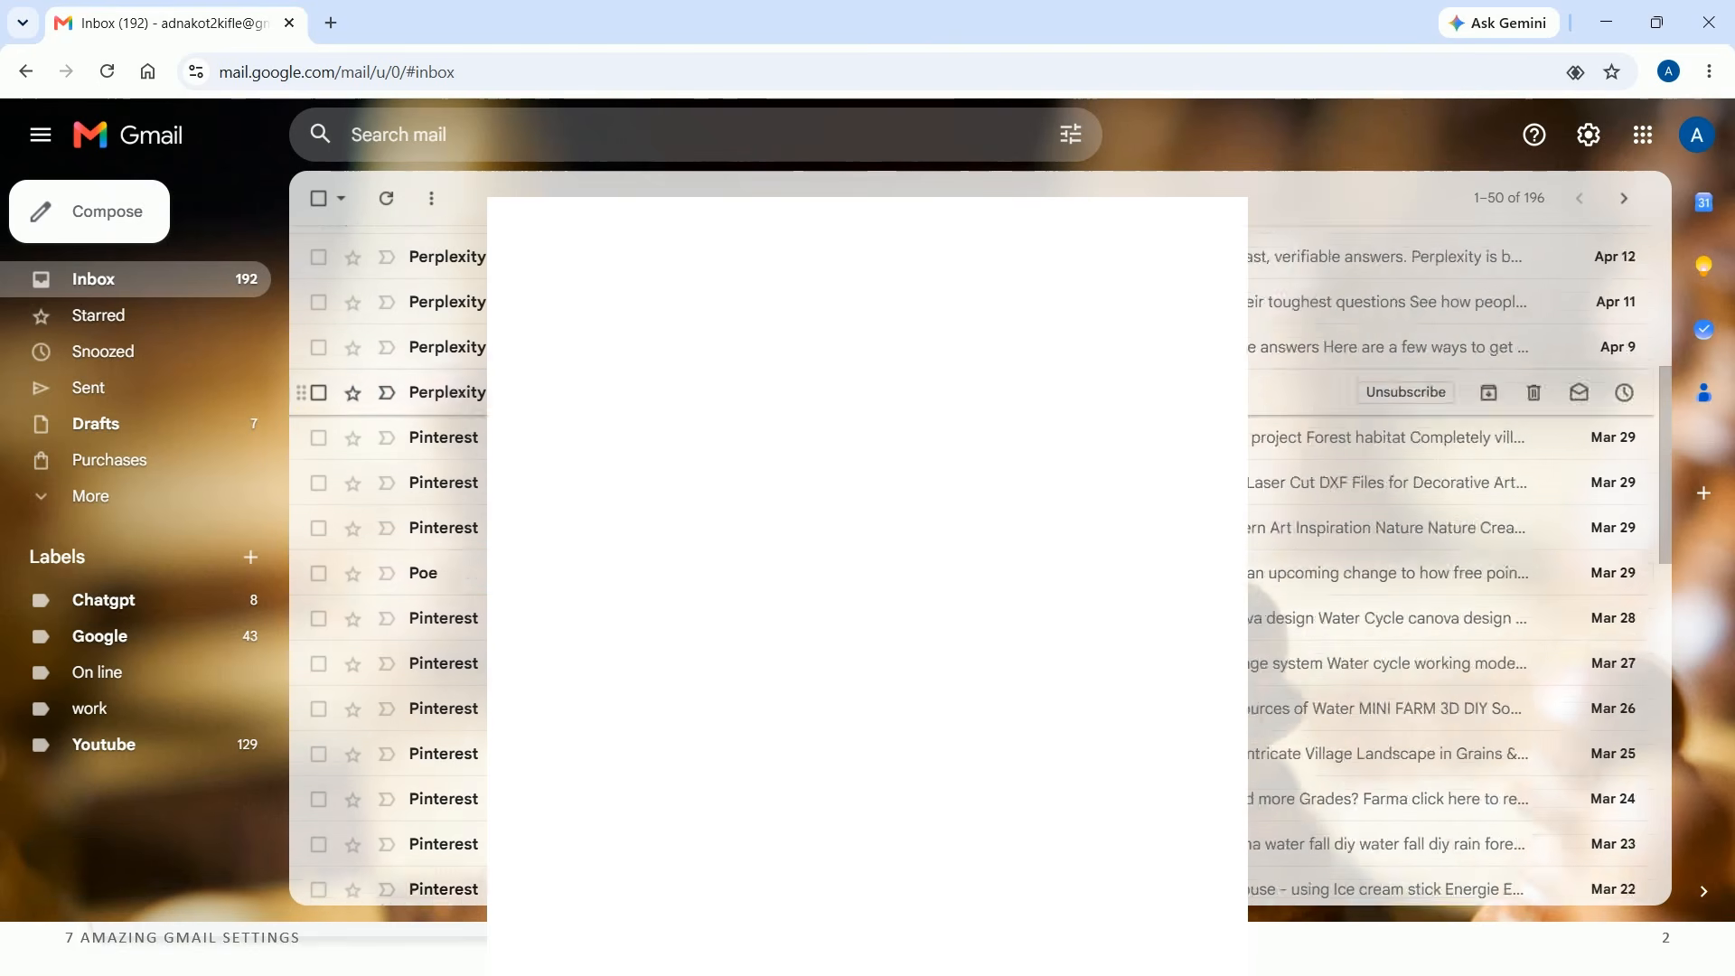
scroll(399, 631, down, 1)
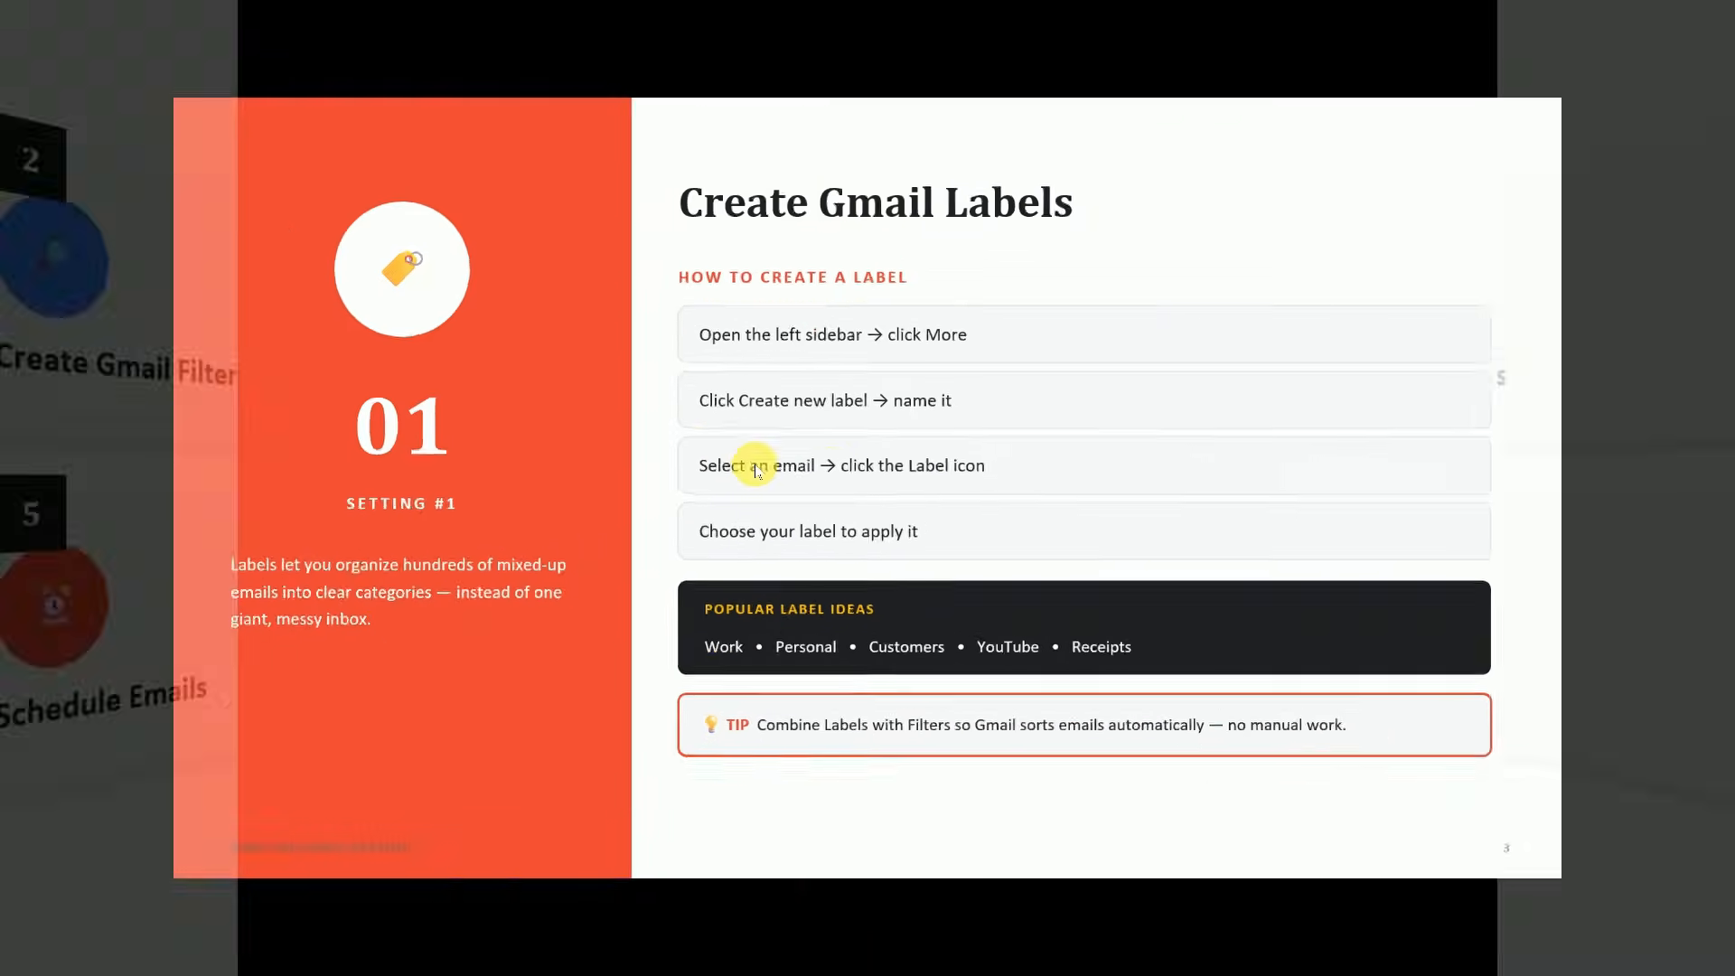
Circle the title and bracket the instructions on the Create Gmail Labels slide, and bracket the instructions on the Create Gmail Filters slide
mouse_move(627, 88)
mouse_down()
mouse_move(638, 66)
mouse_move(612, 83)
mouse_up()
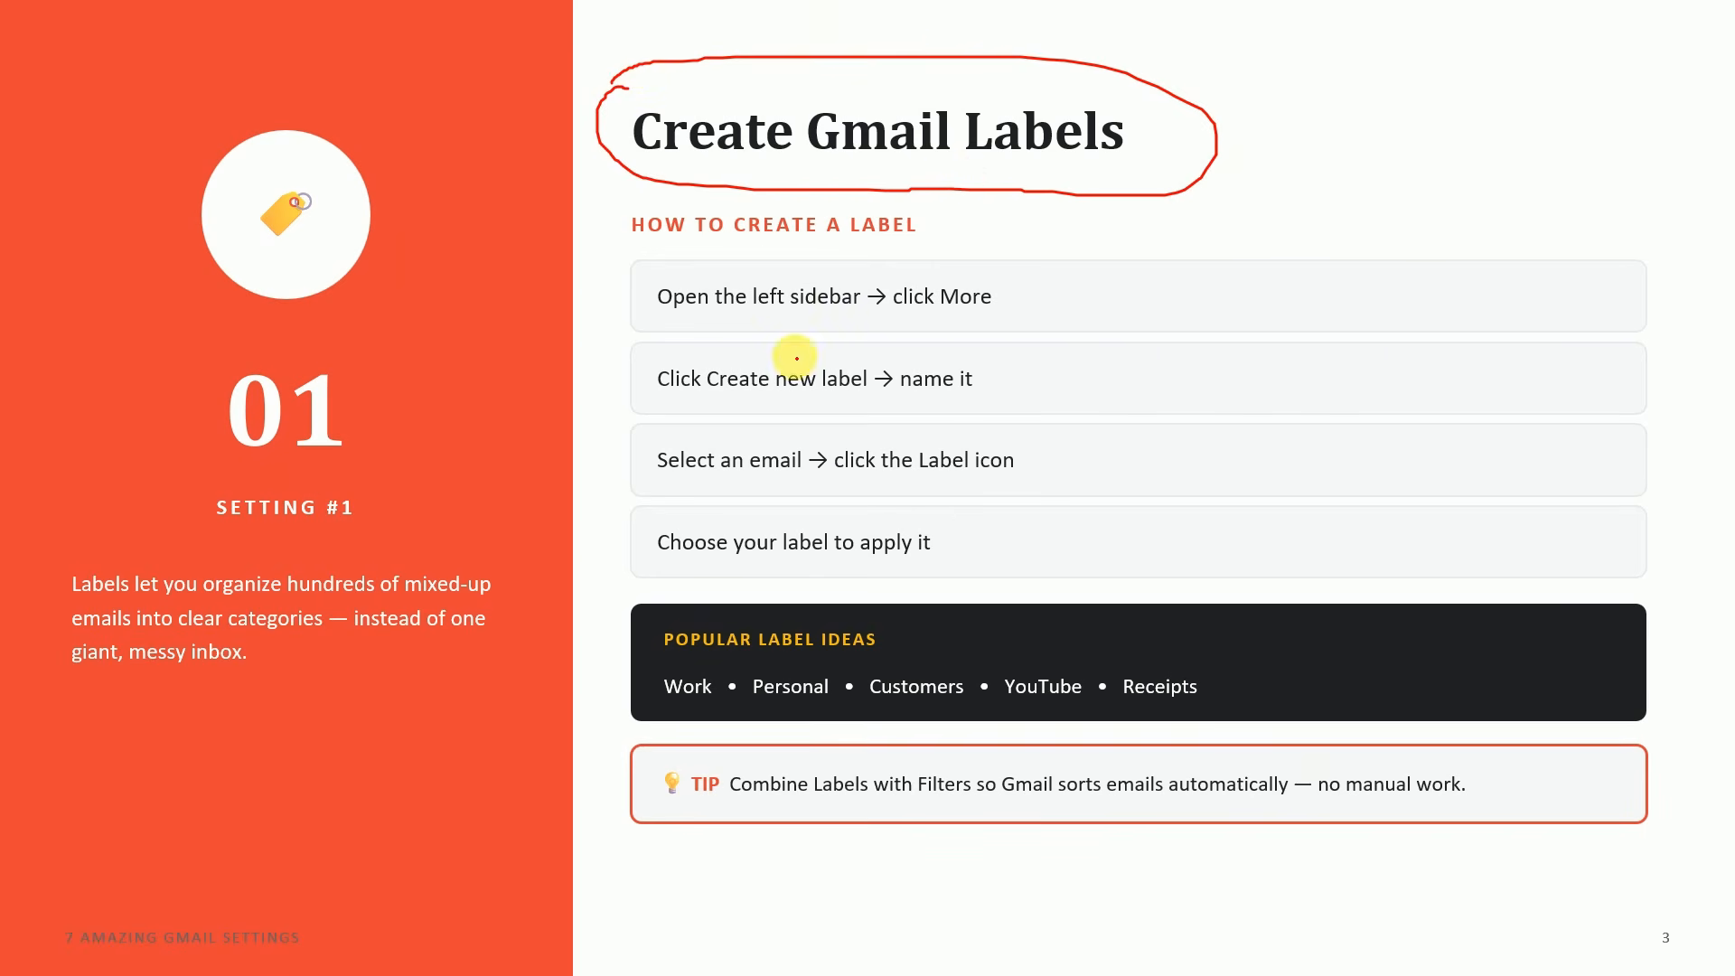
mouse_move(581, 212)
mouse_down()
mouse_move(529, 767)
mouse_move(652, 891)
mouse_up()
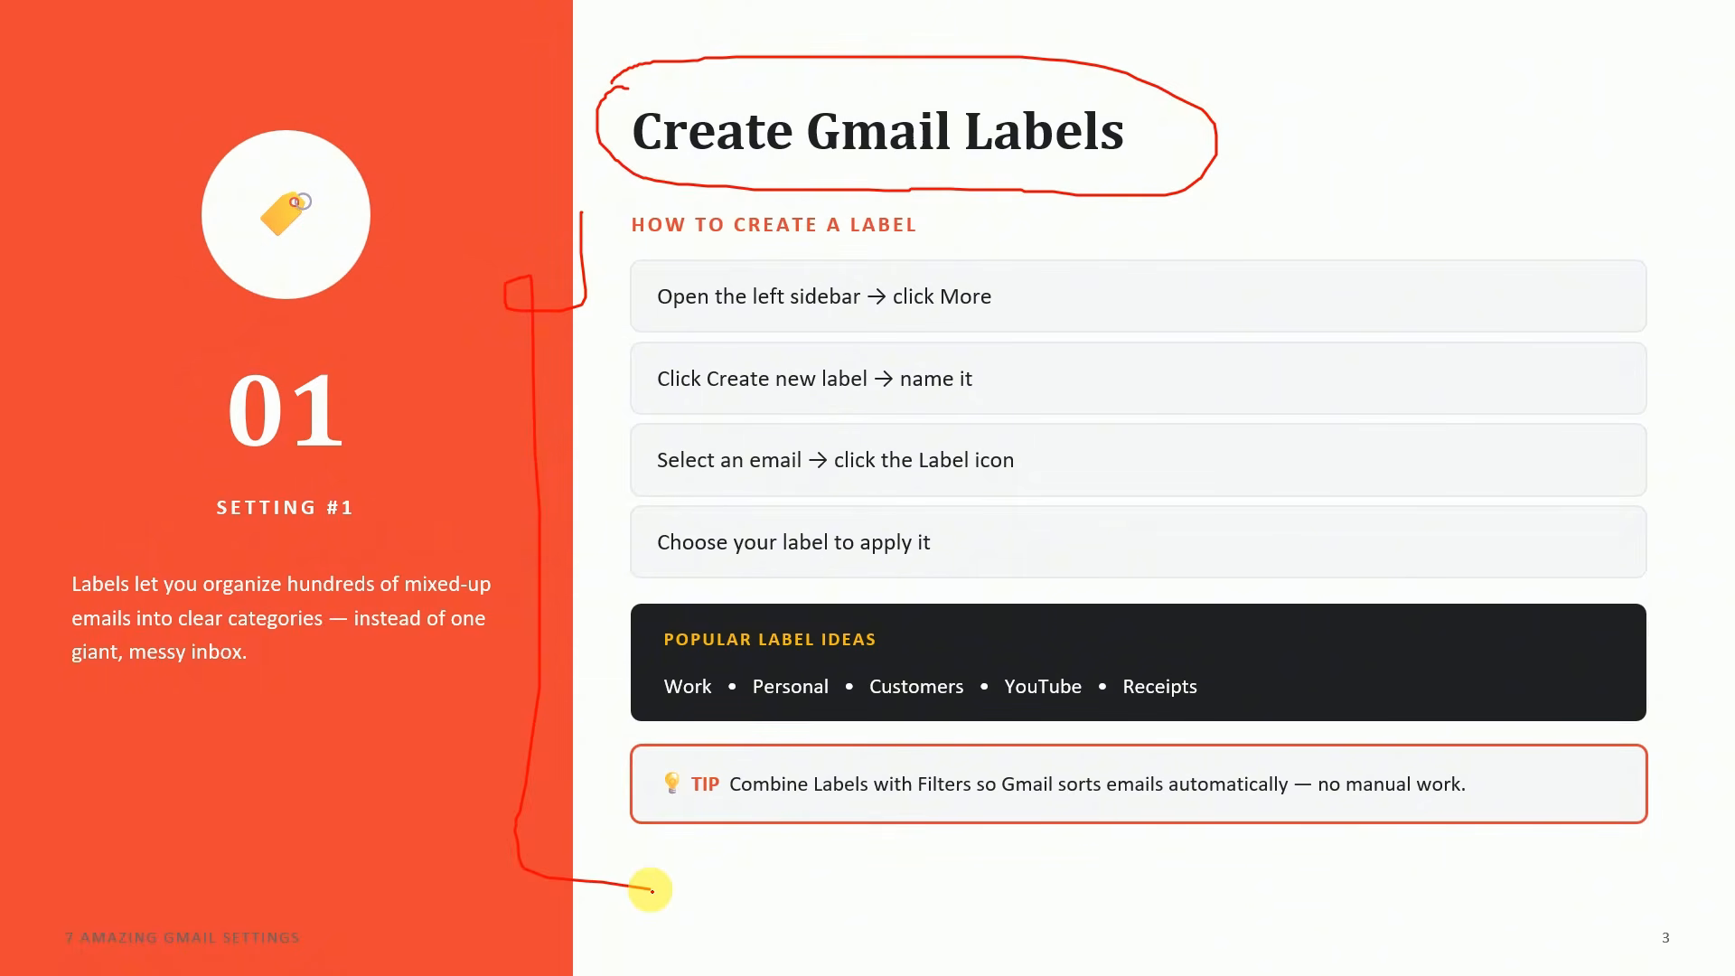
key(Right)
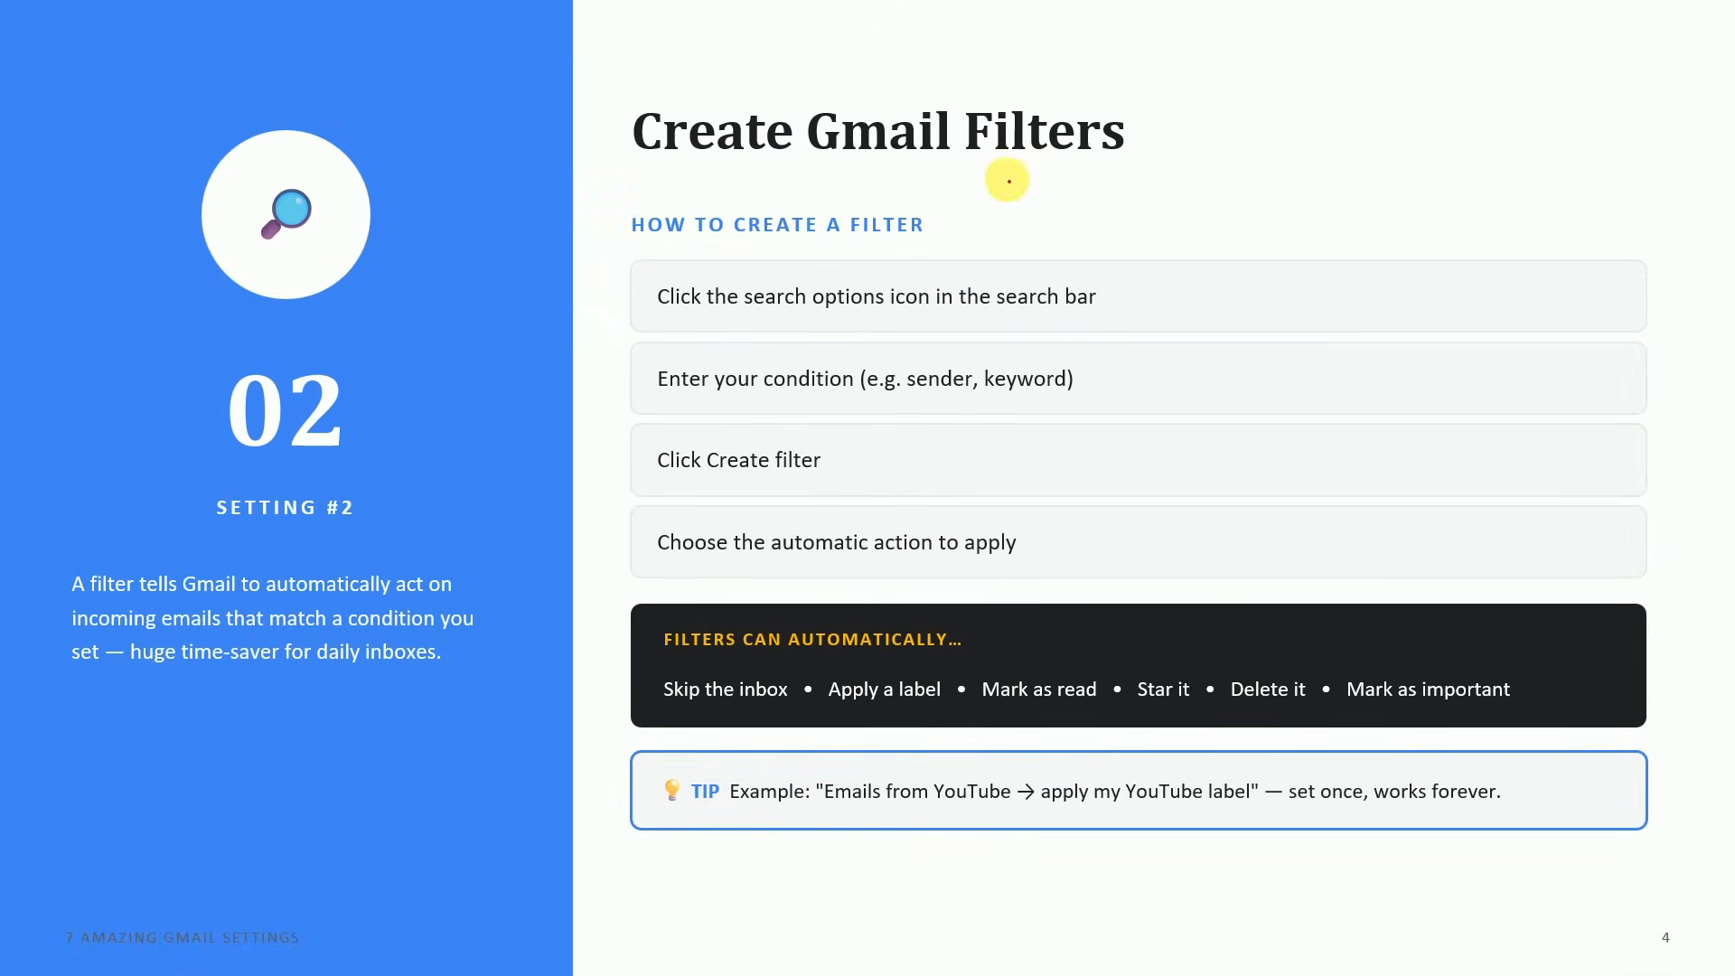
mouse_move(560, 181)
mouse_down()
mouse_move(476, 206)
mouse_move(527, 666)
mouse_move(592, 872)
mouse_up()
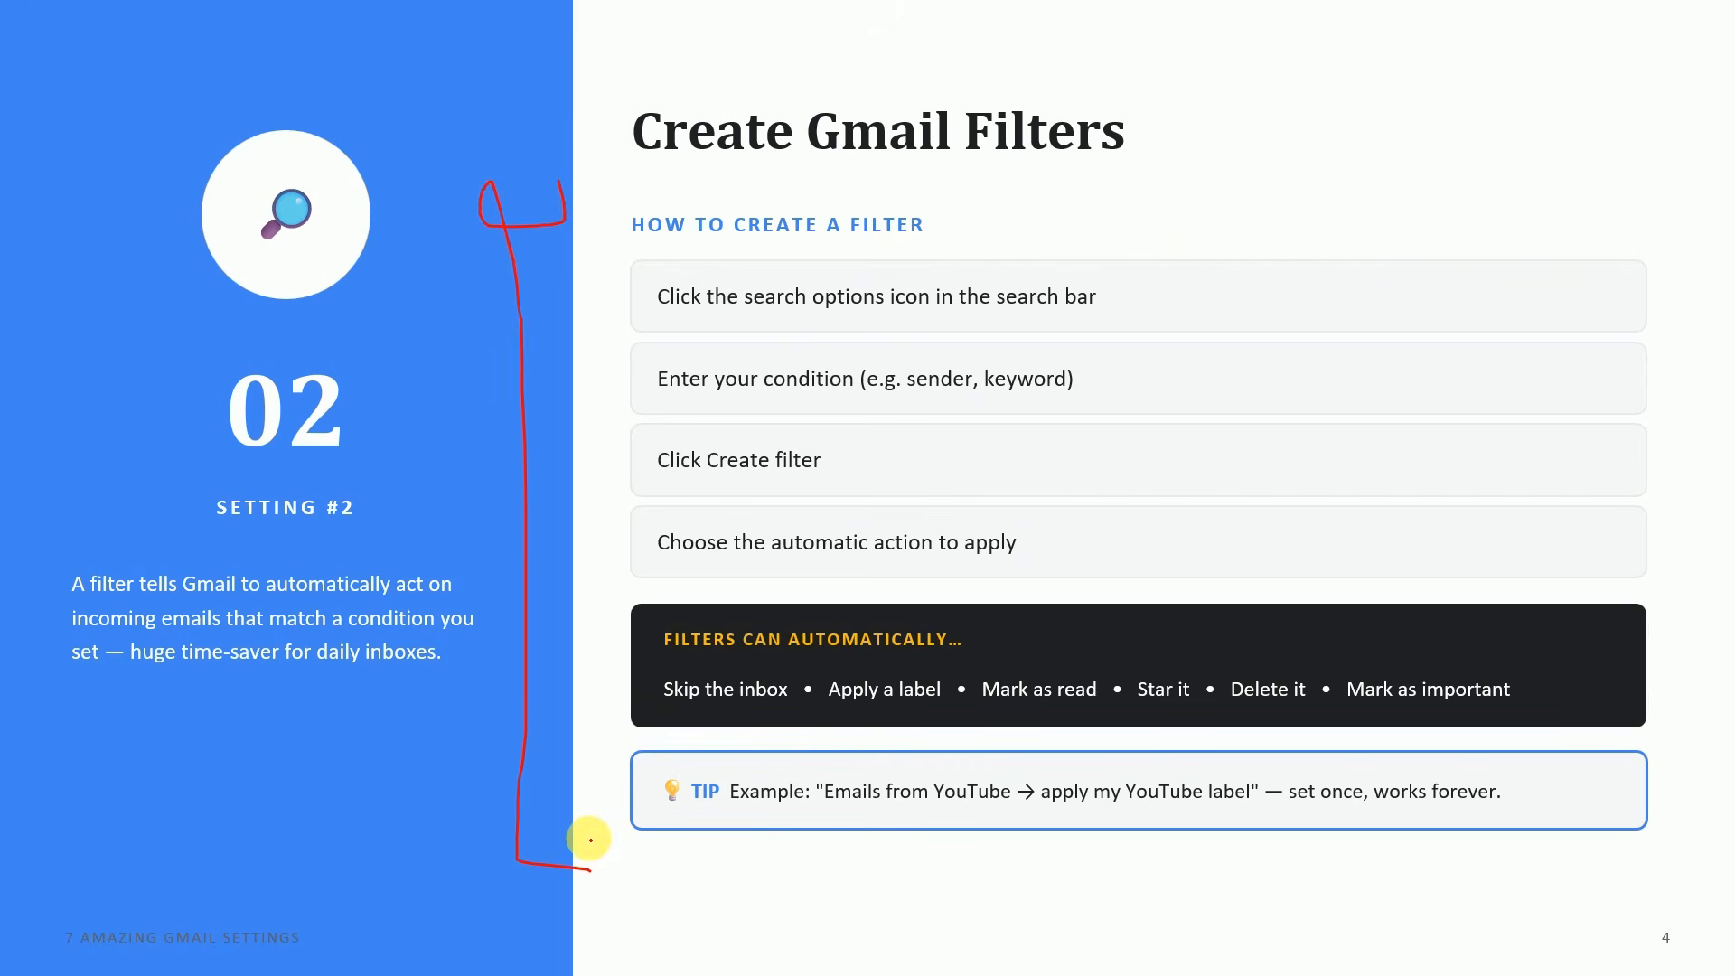
Circle the example signature on the Create a Gmail Signature slide and the 30-second cancellation period line on the Enable Undo Send slide
key(Right)
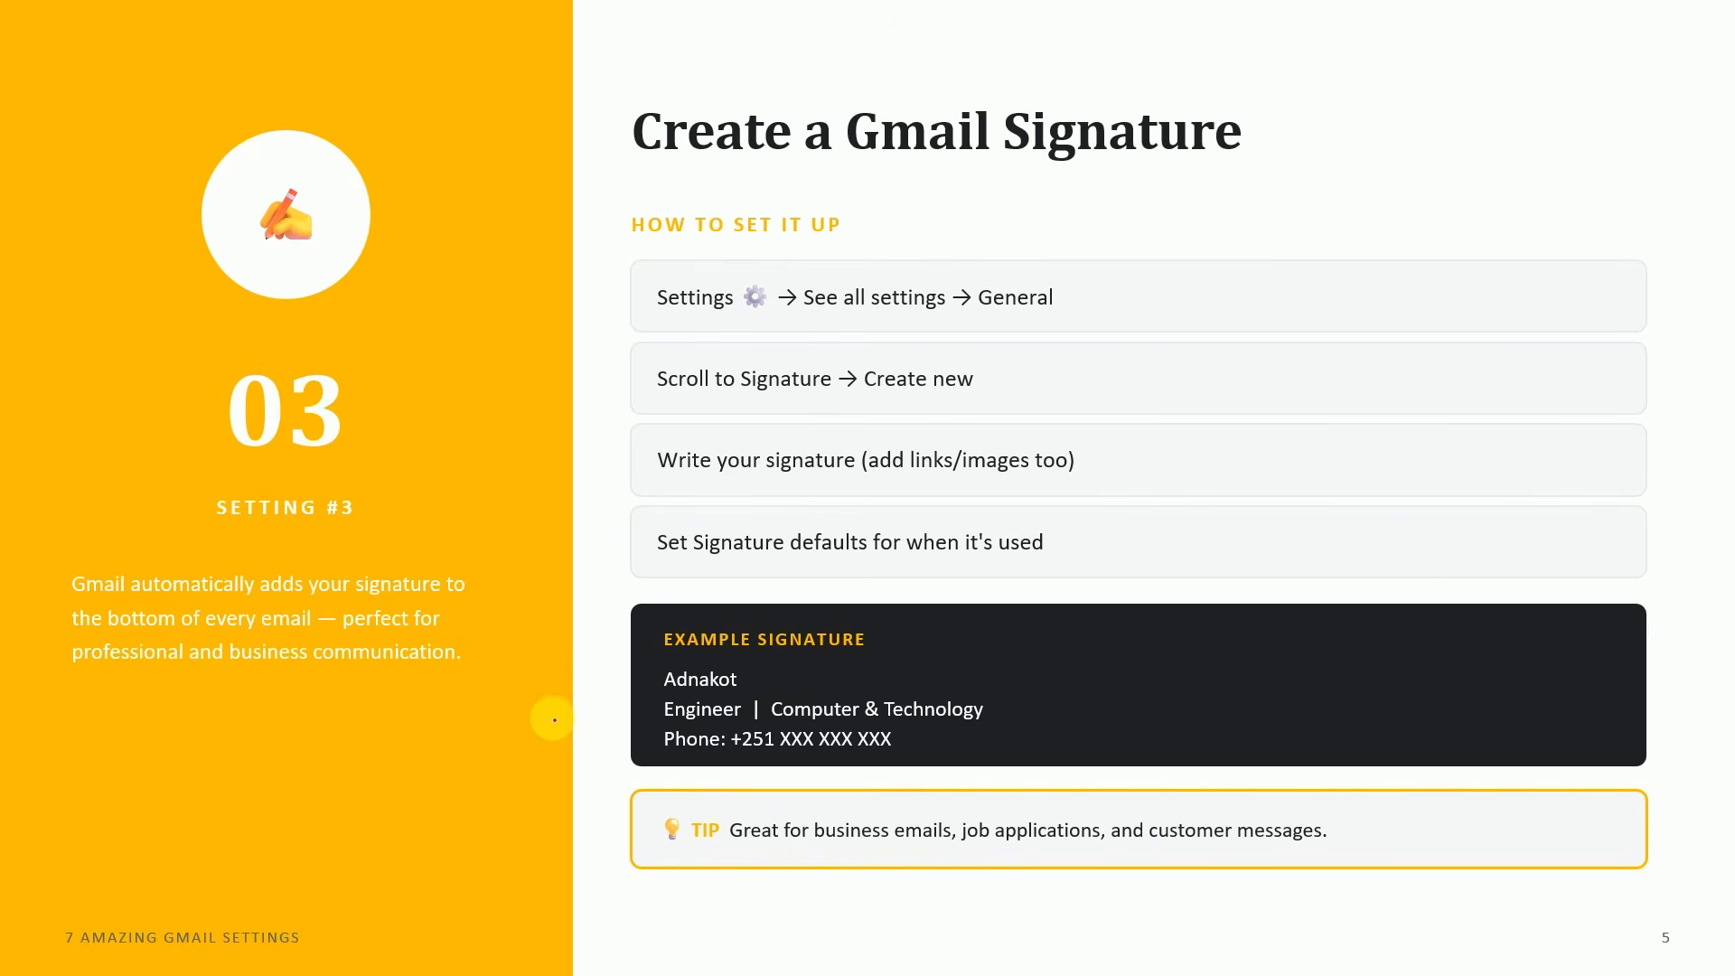
mouse_move(645, 623)
mouse_down()
mouse_move(639, 666)
mouse_move(686, 758)
mouse_move(922, 756)
mouse_move(1032, 669)
mouse_move(787, 590)
mouse_up()
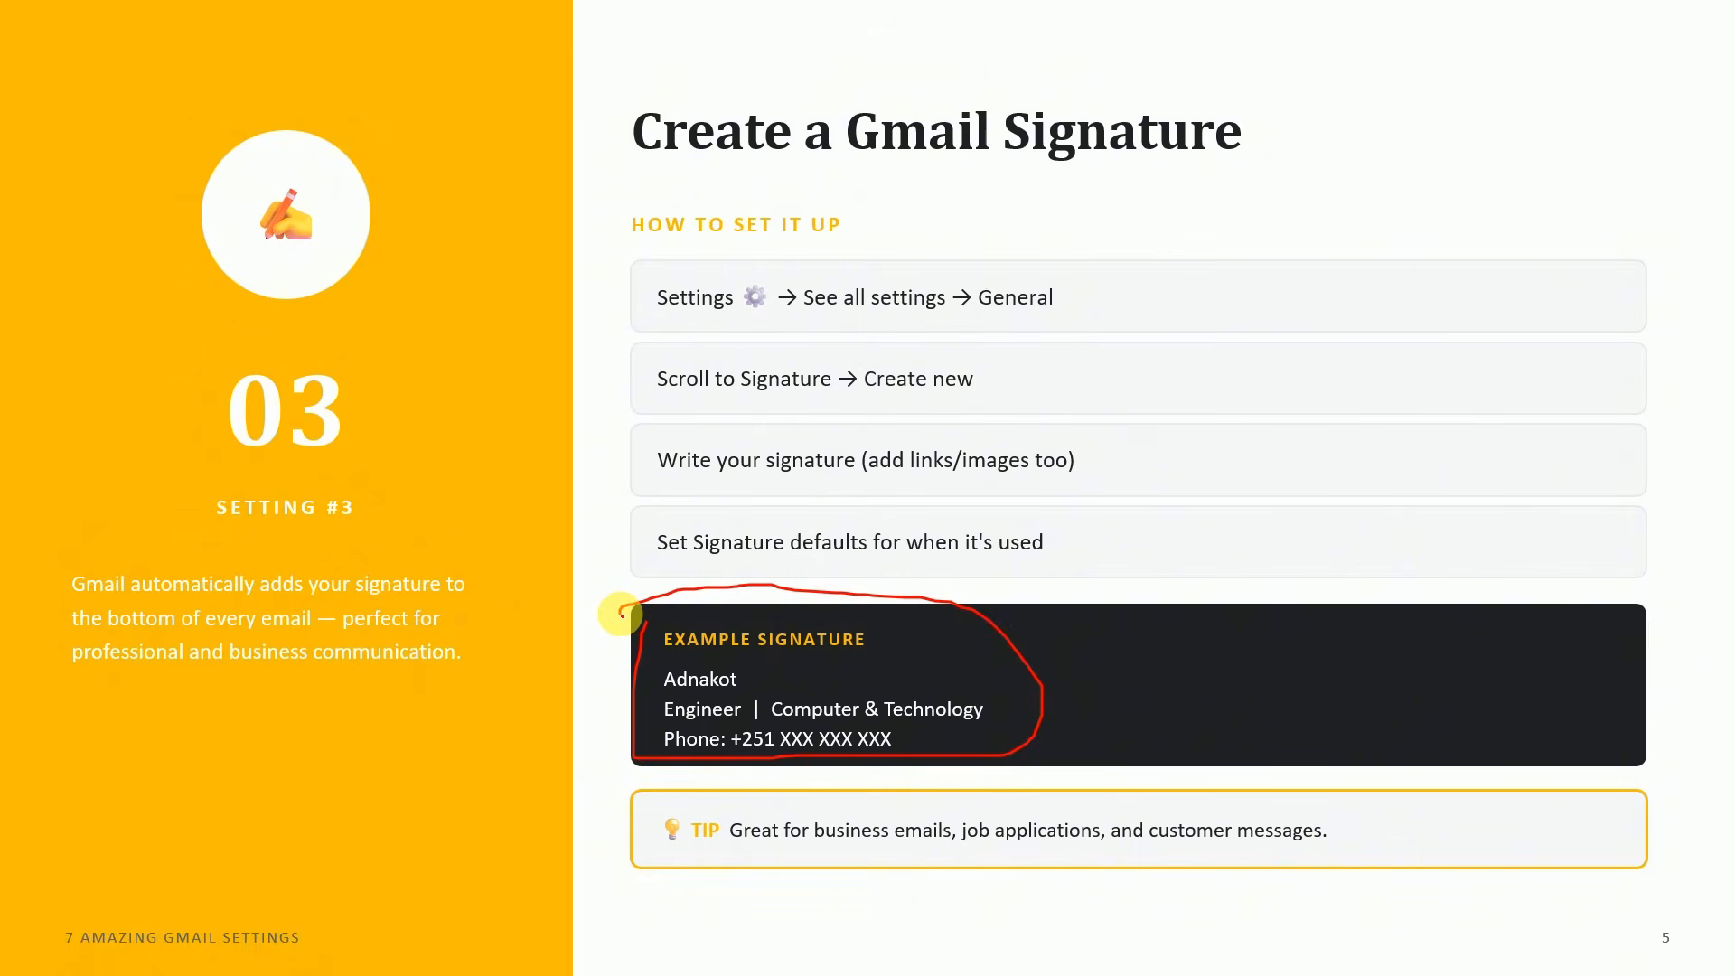
key(Right)
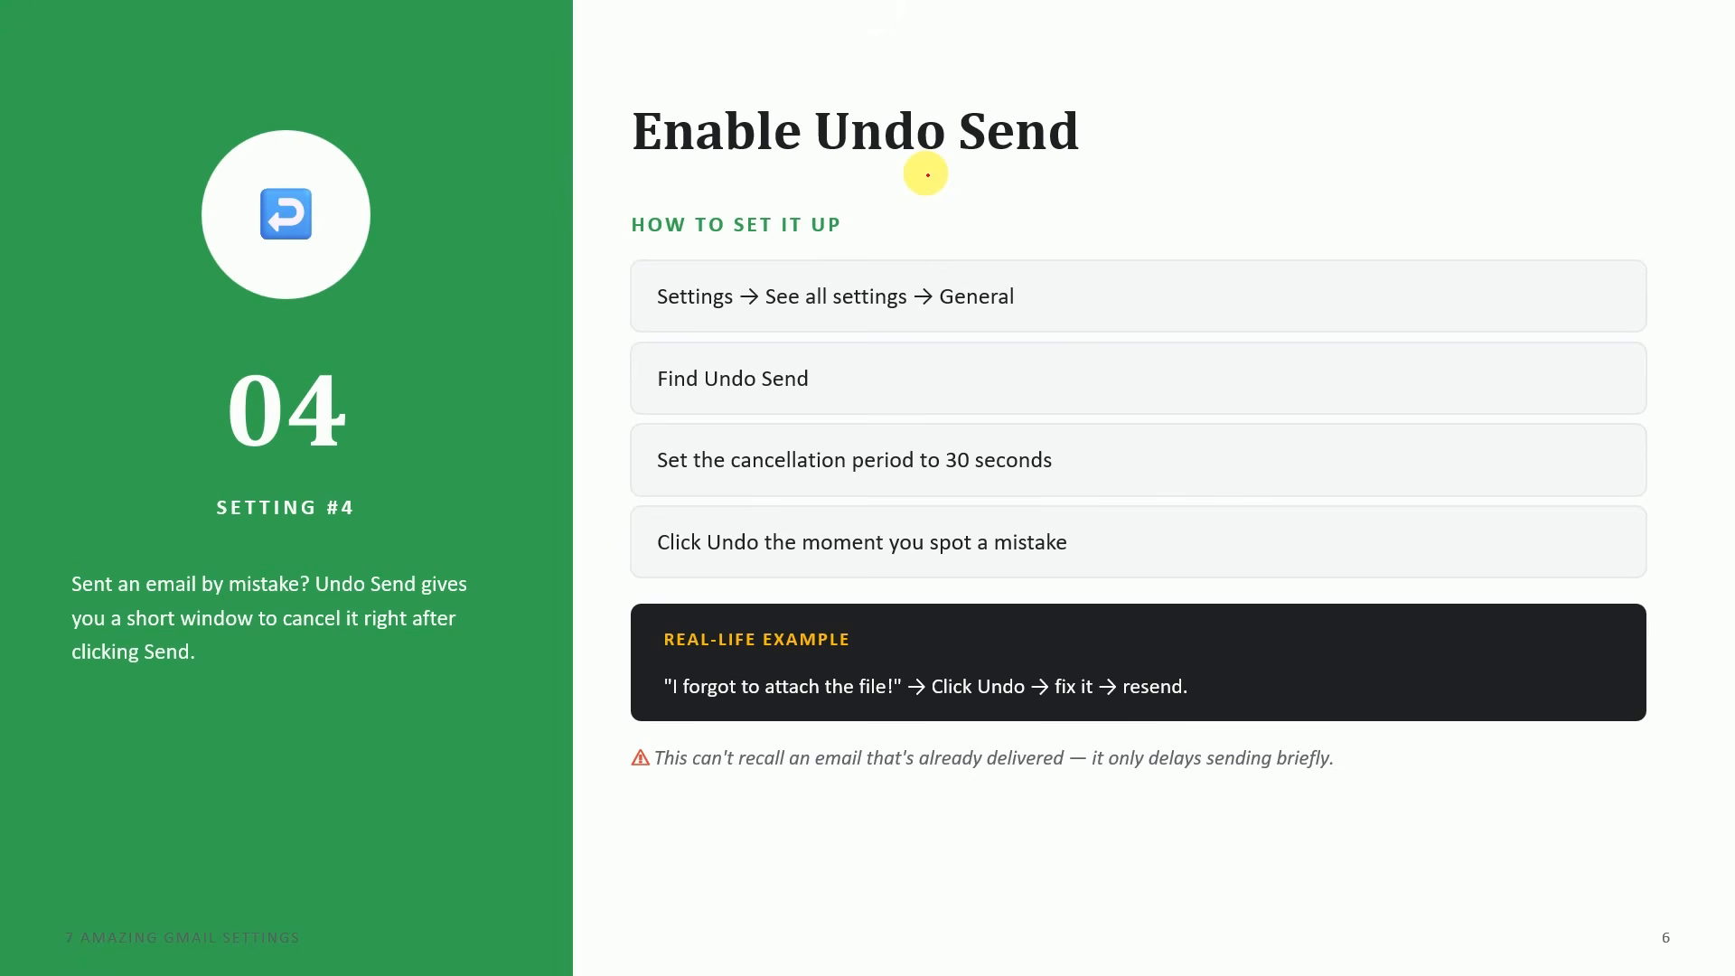
mouse_move(985, 430)
mouse_down()
mouse_move(709, 430)
mouse_move(638, 502)
mouse_move(1125, 486)
mouse_up()
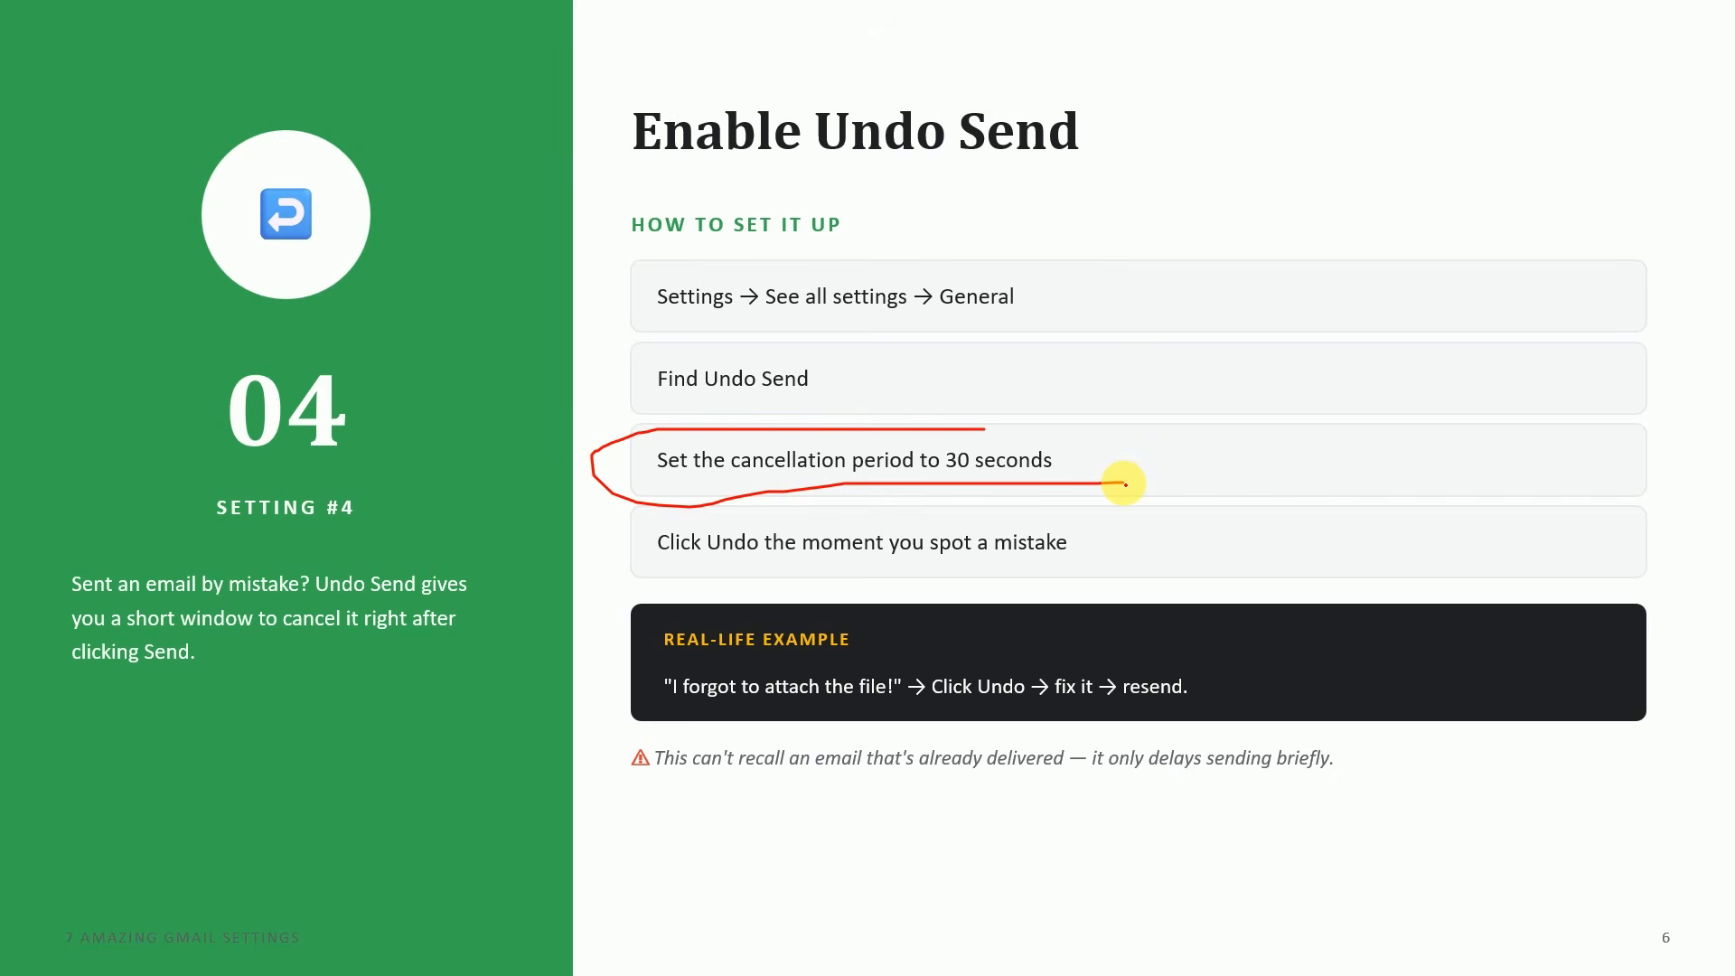
Go to the Schedule Emails slide and underline its title and the description text about automatic sending
key(Right)
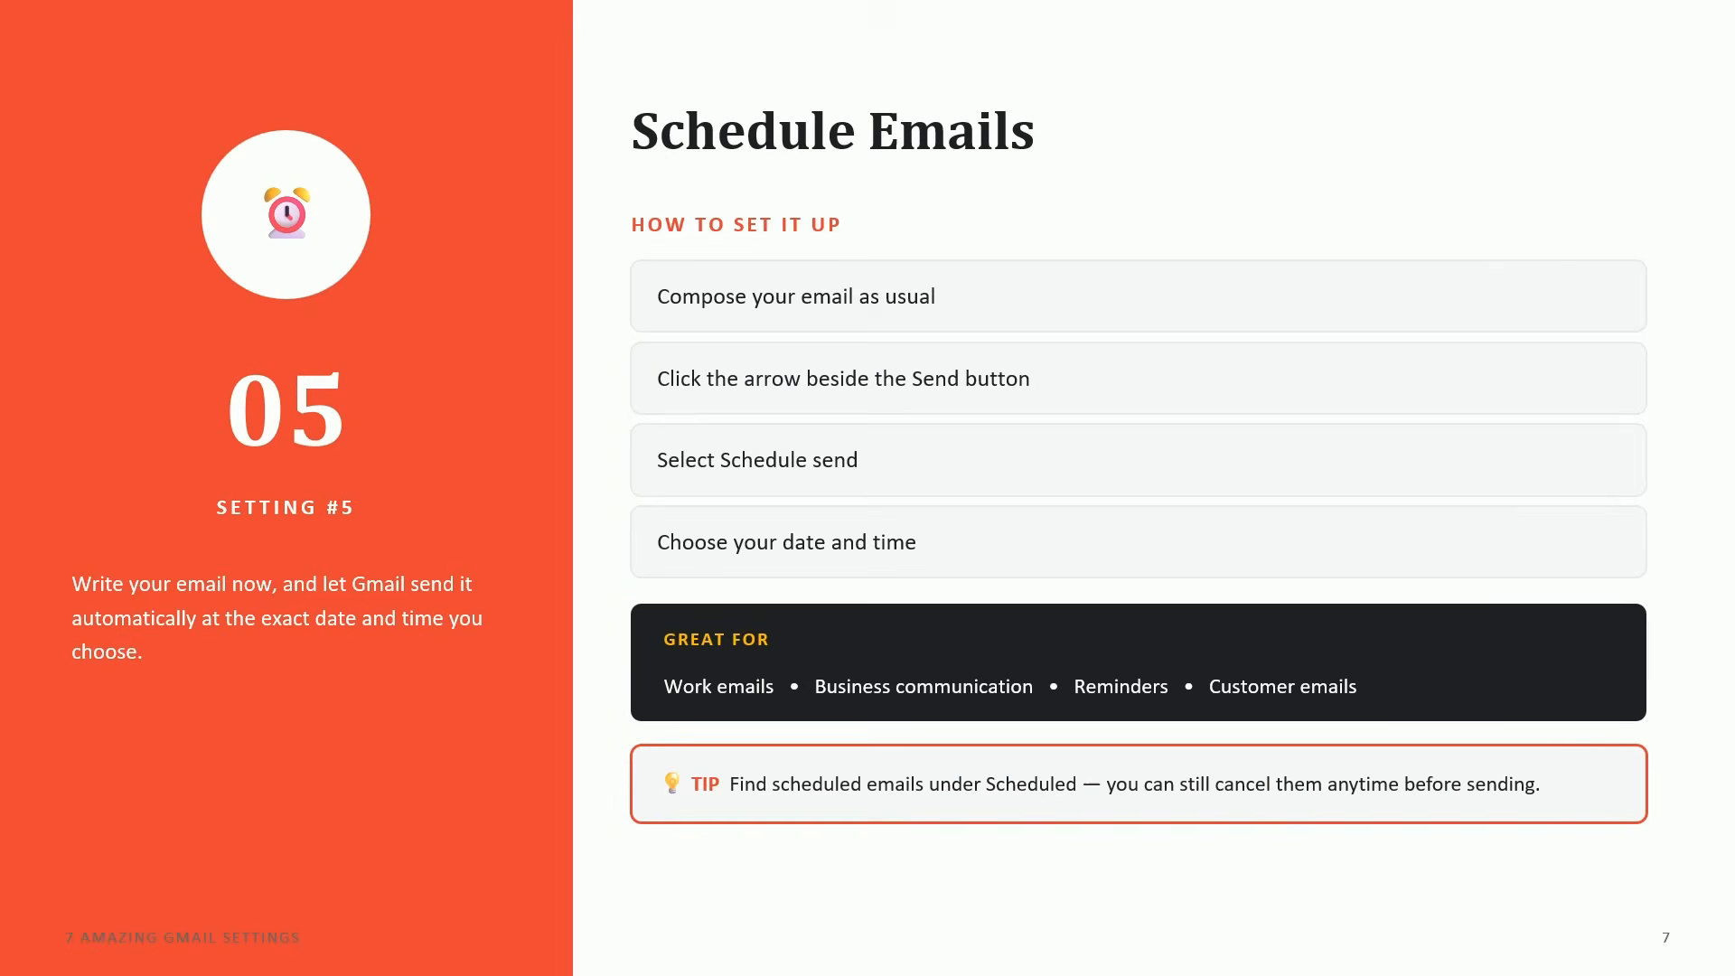
drag(617, 180, 1085, 196)
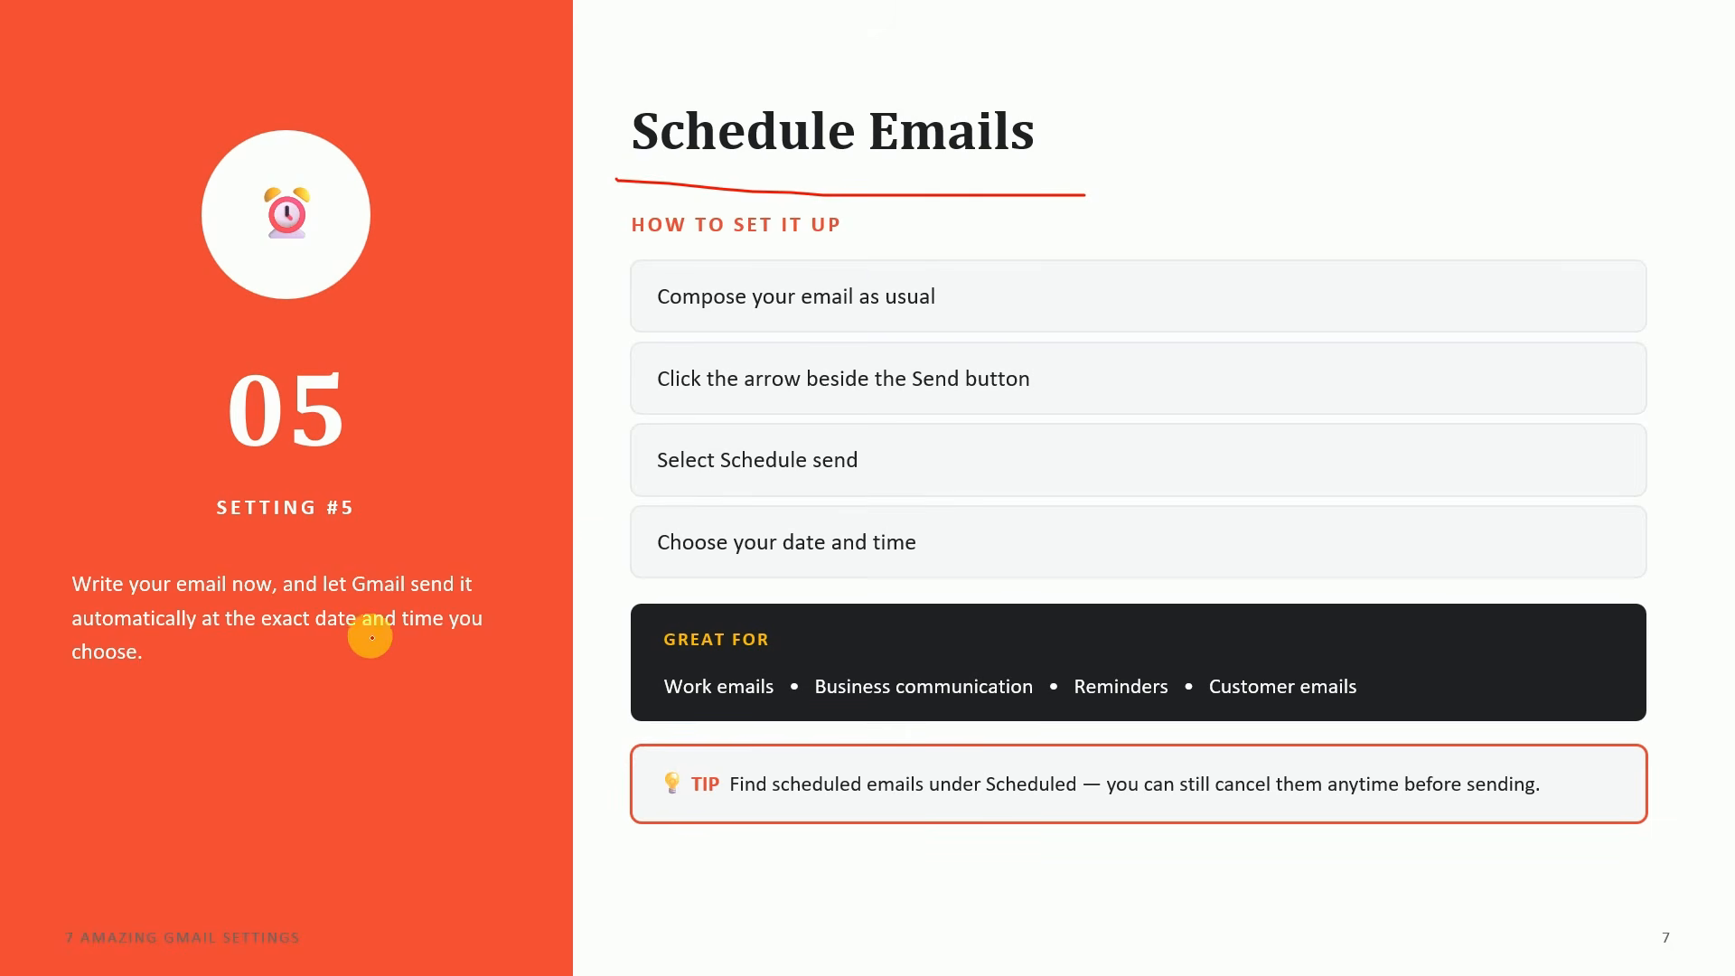
drag(79, 703, 274, 705)
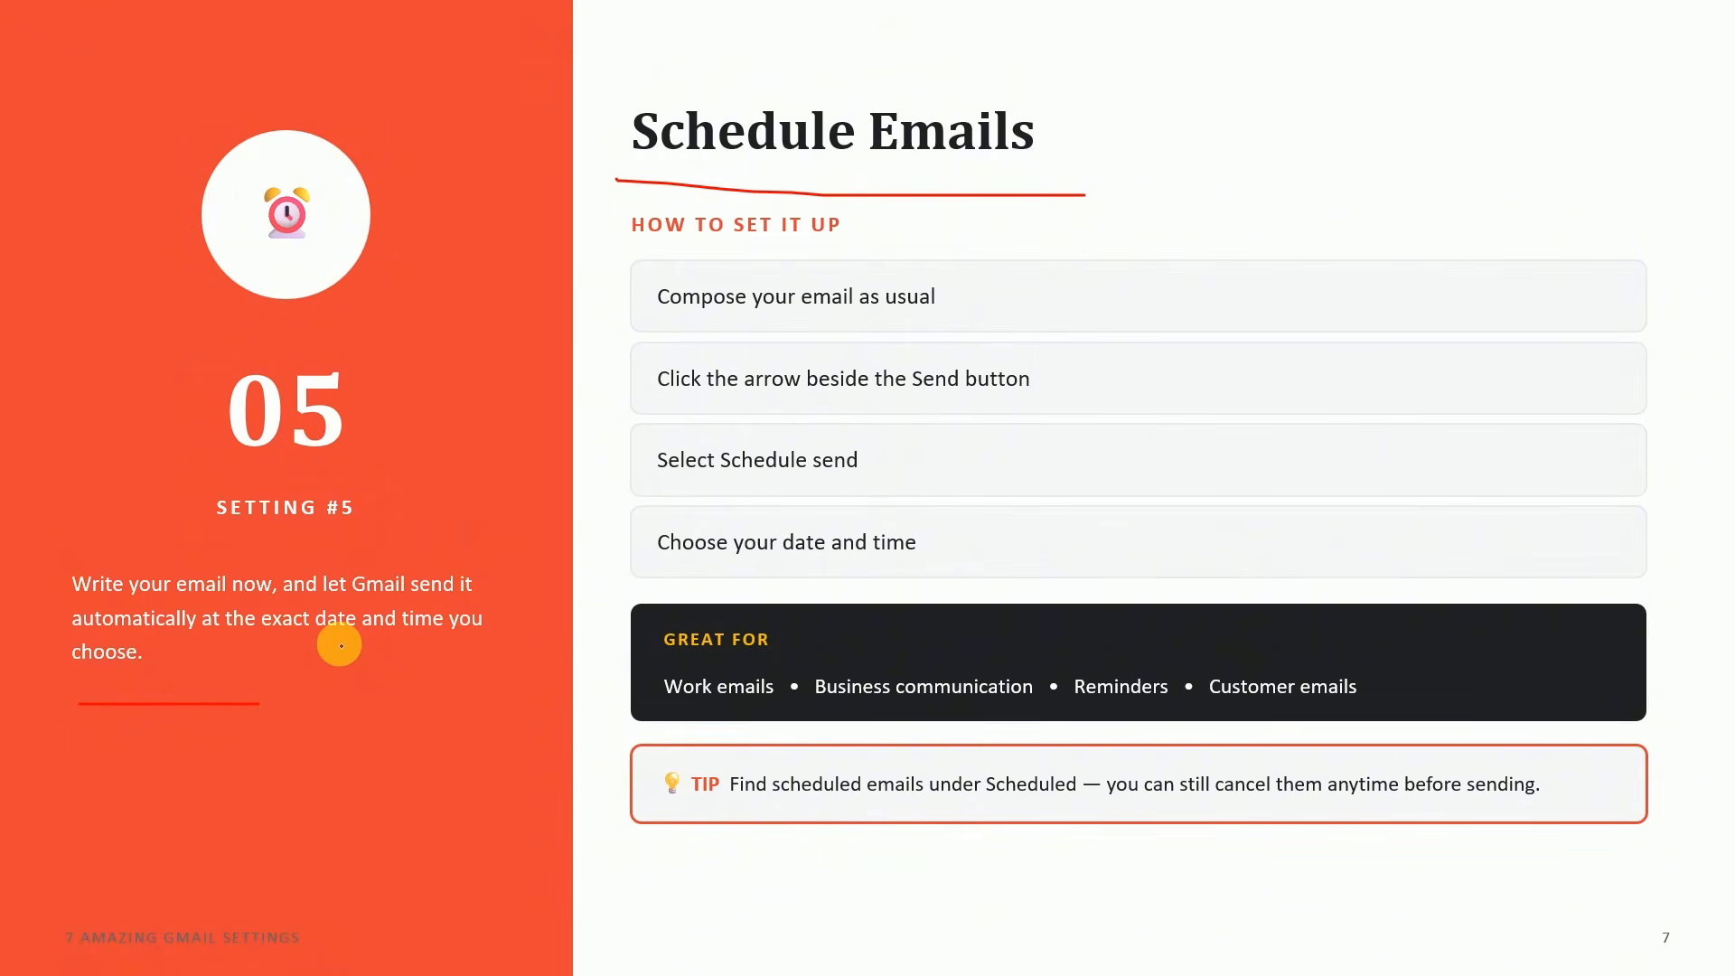
Advance the slide show through the Change Your Inbox Type and Enable Keyboard Shortcuts slides to the closing slide
key(Right)
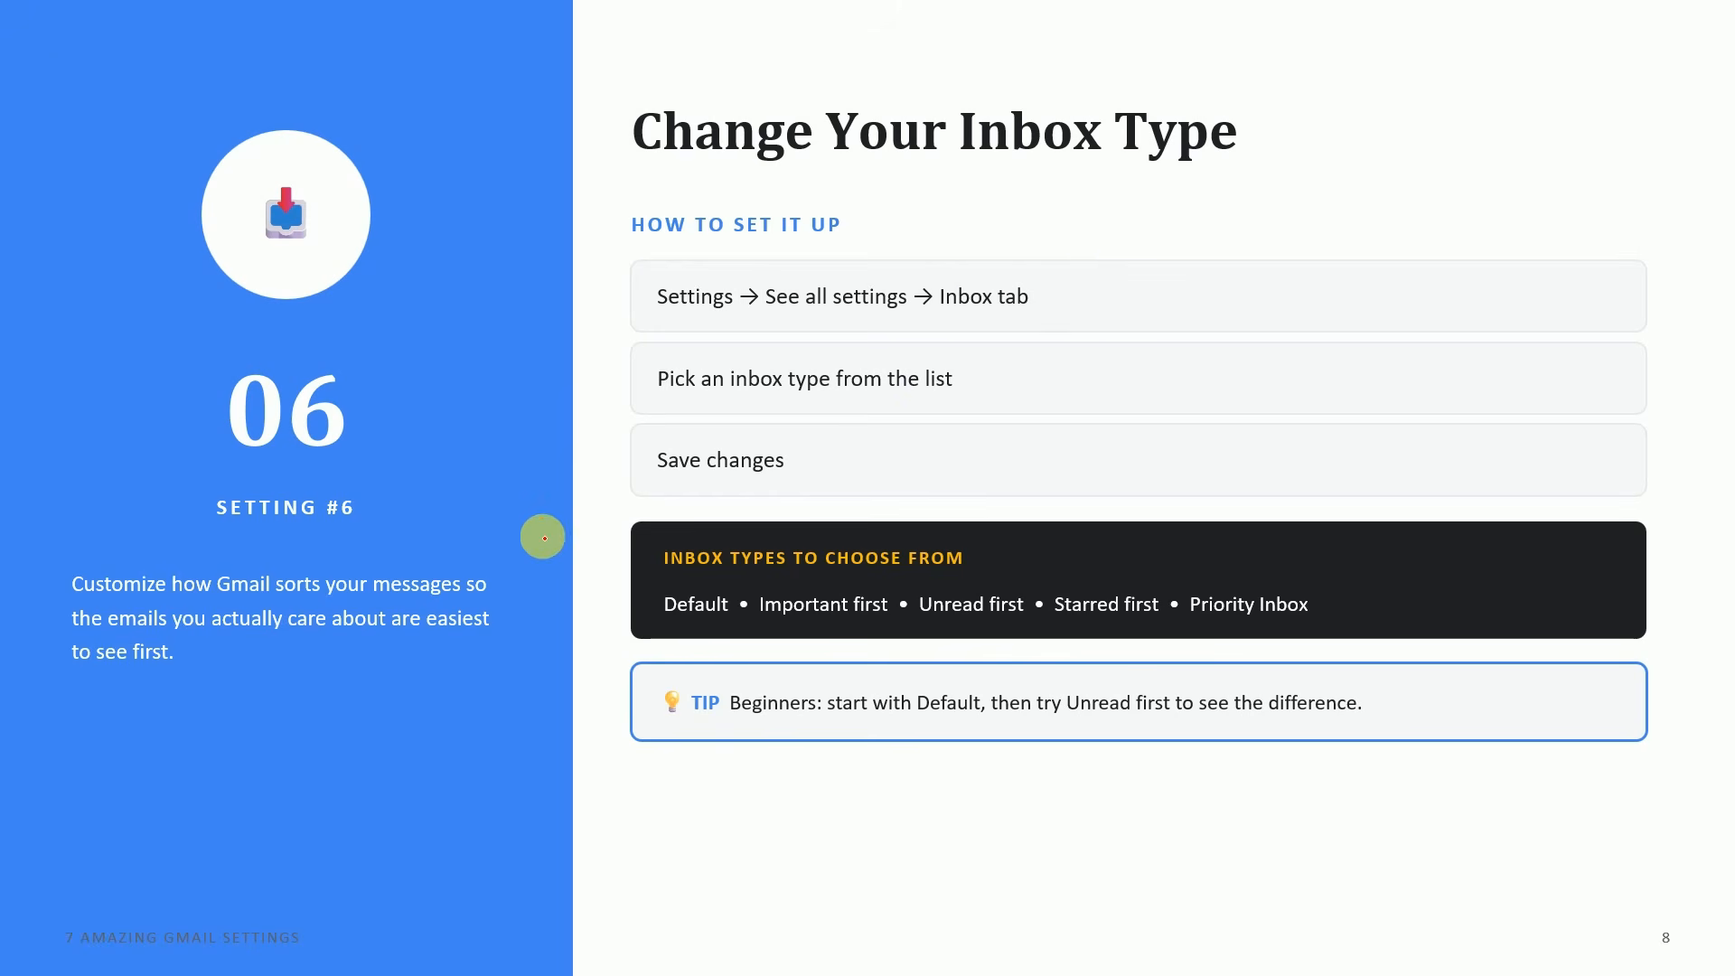
key(Right)
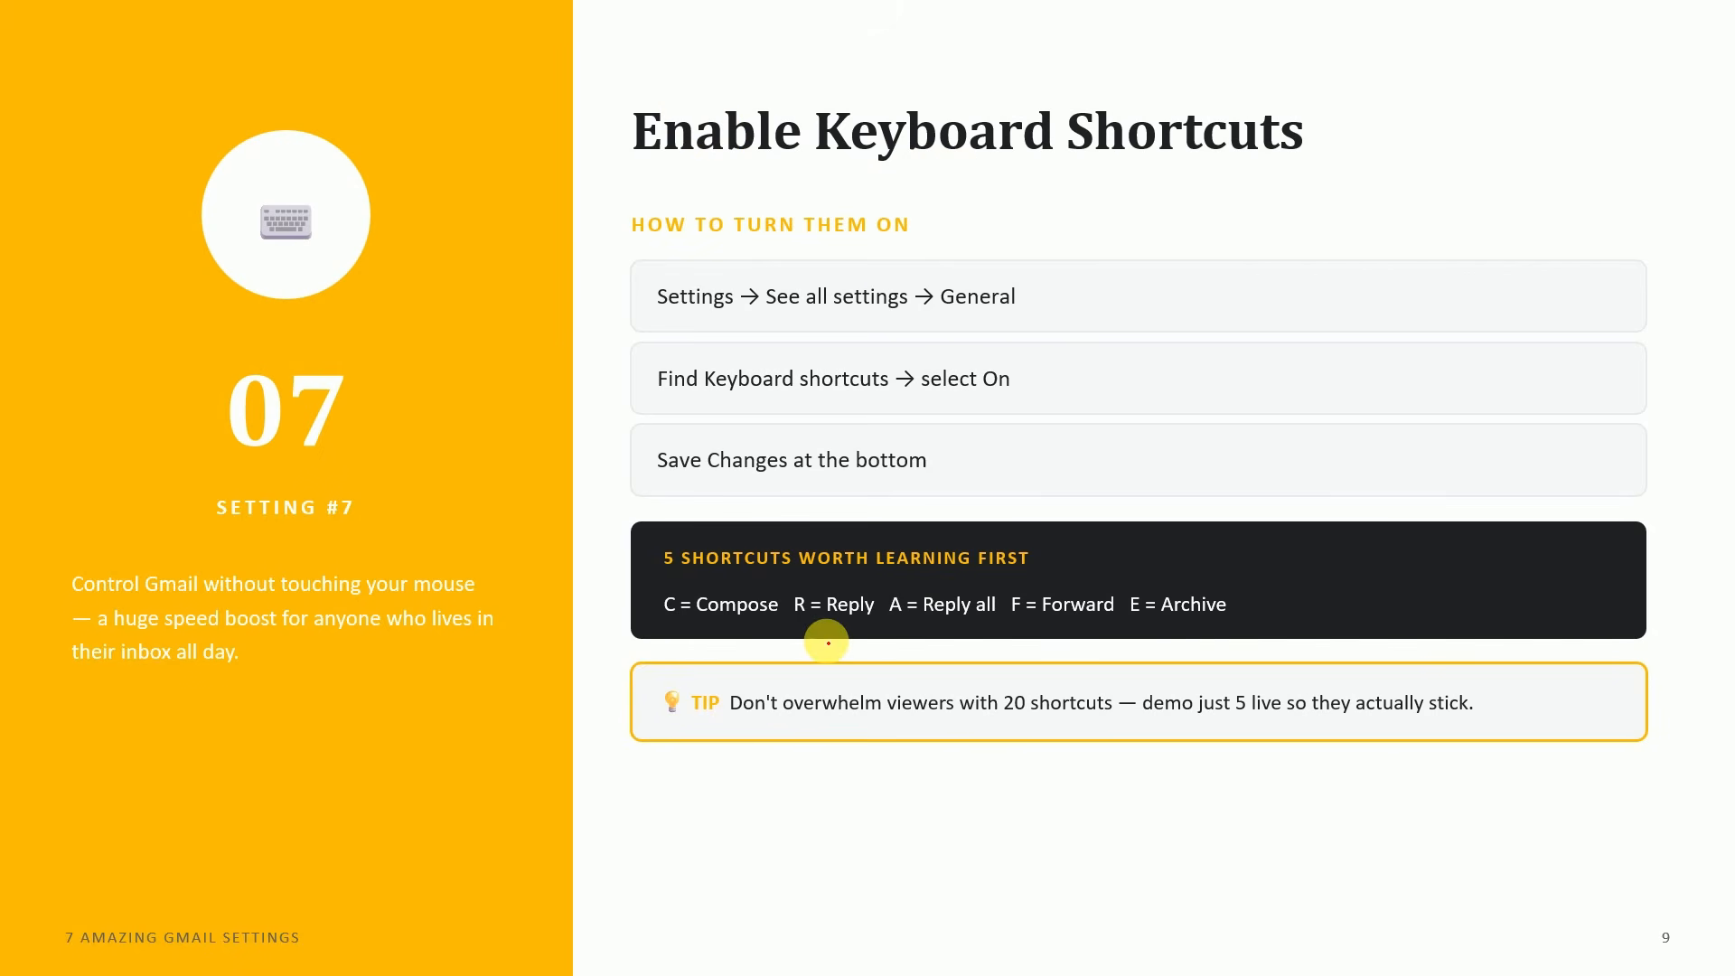
key(Right)
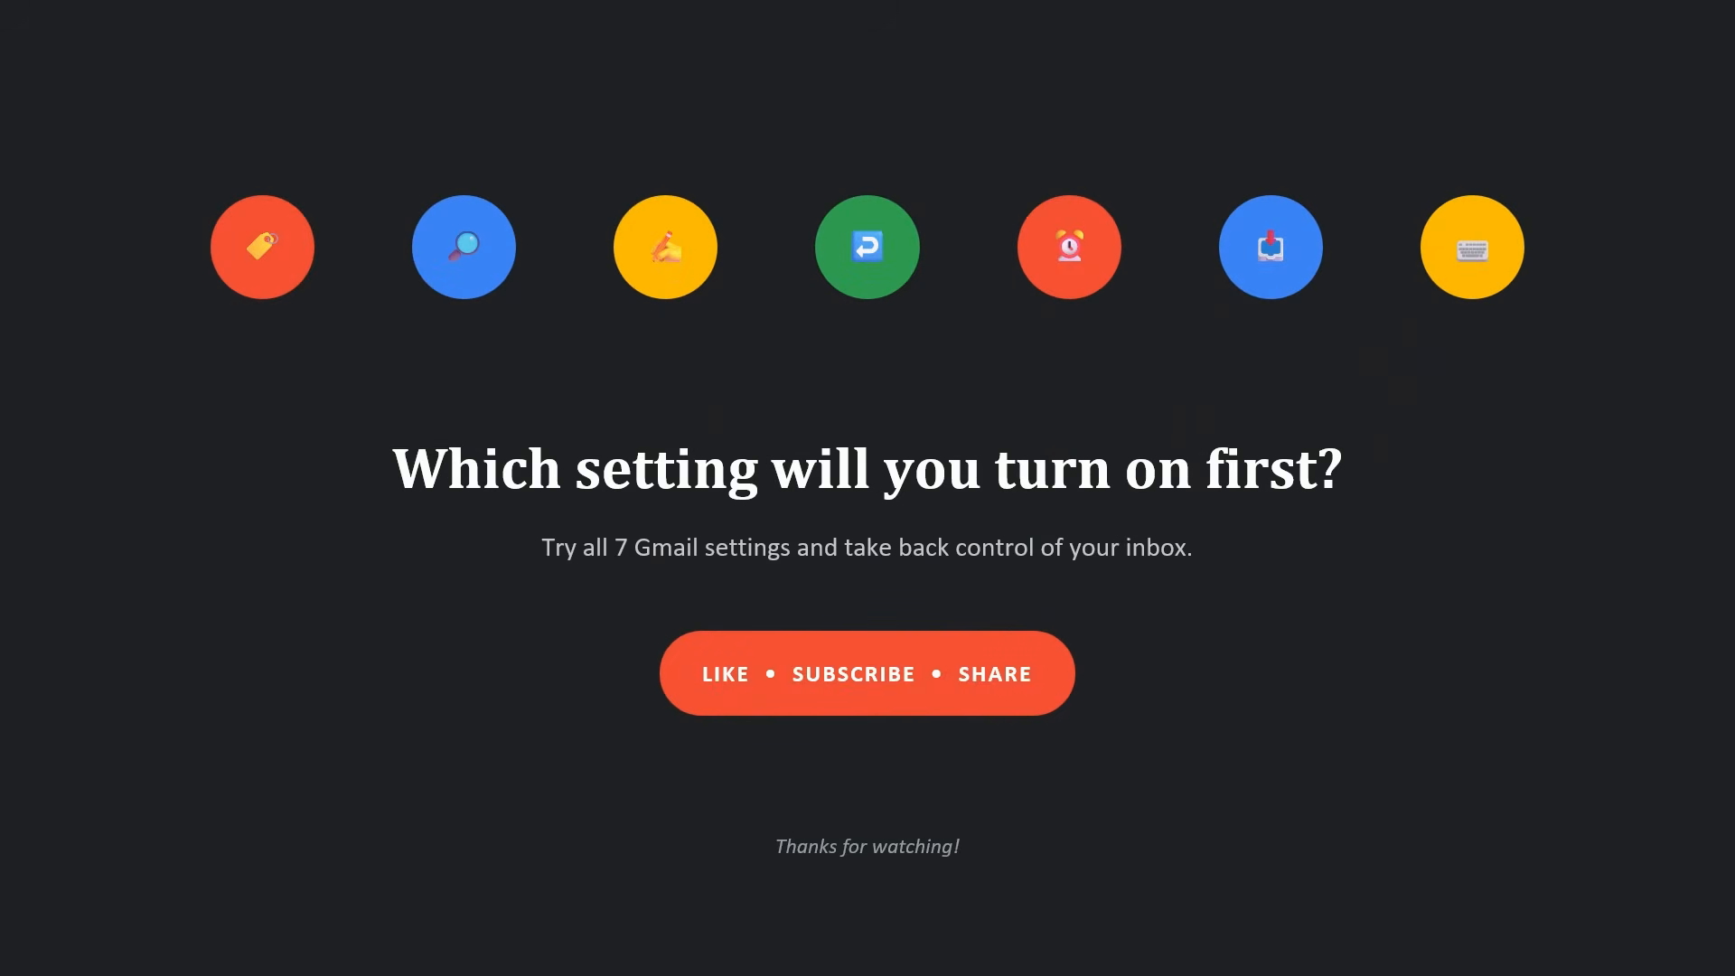